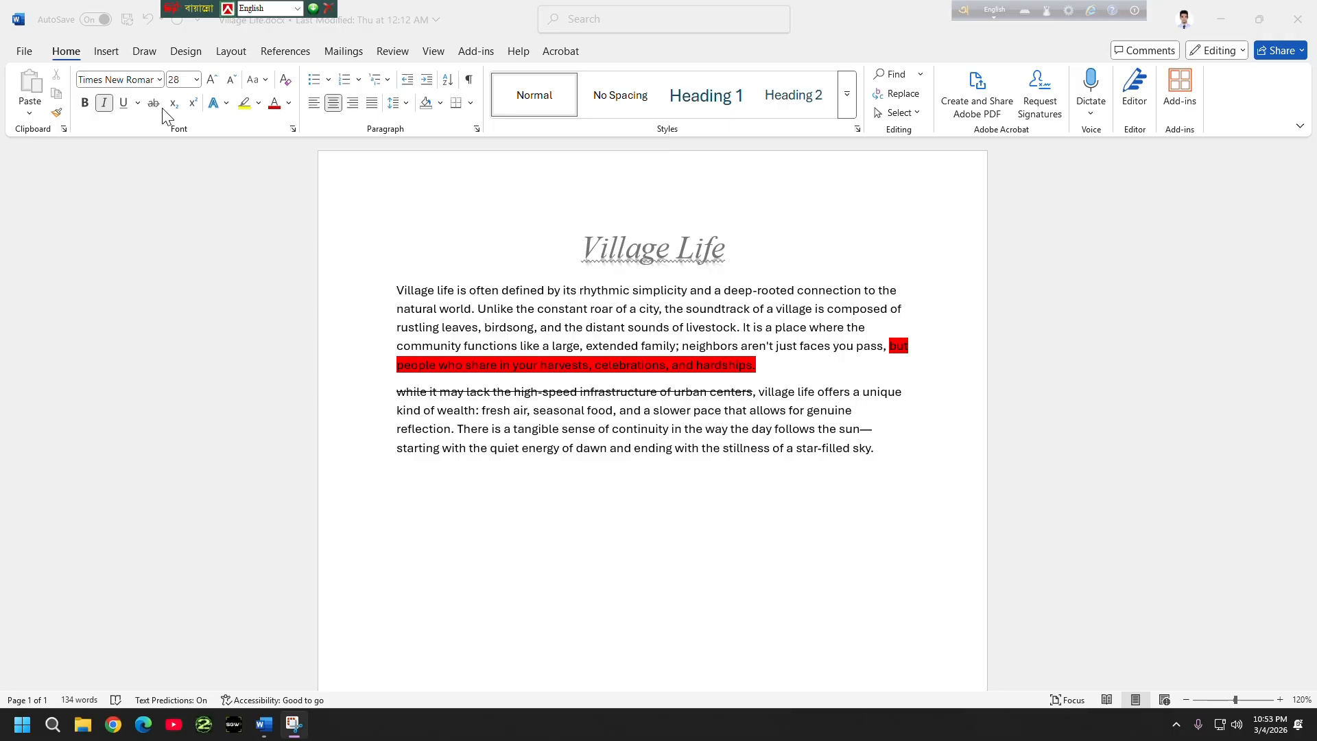
left_click(876, 456)
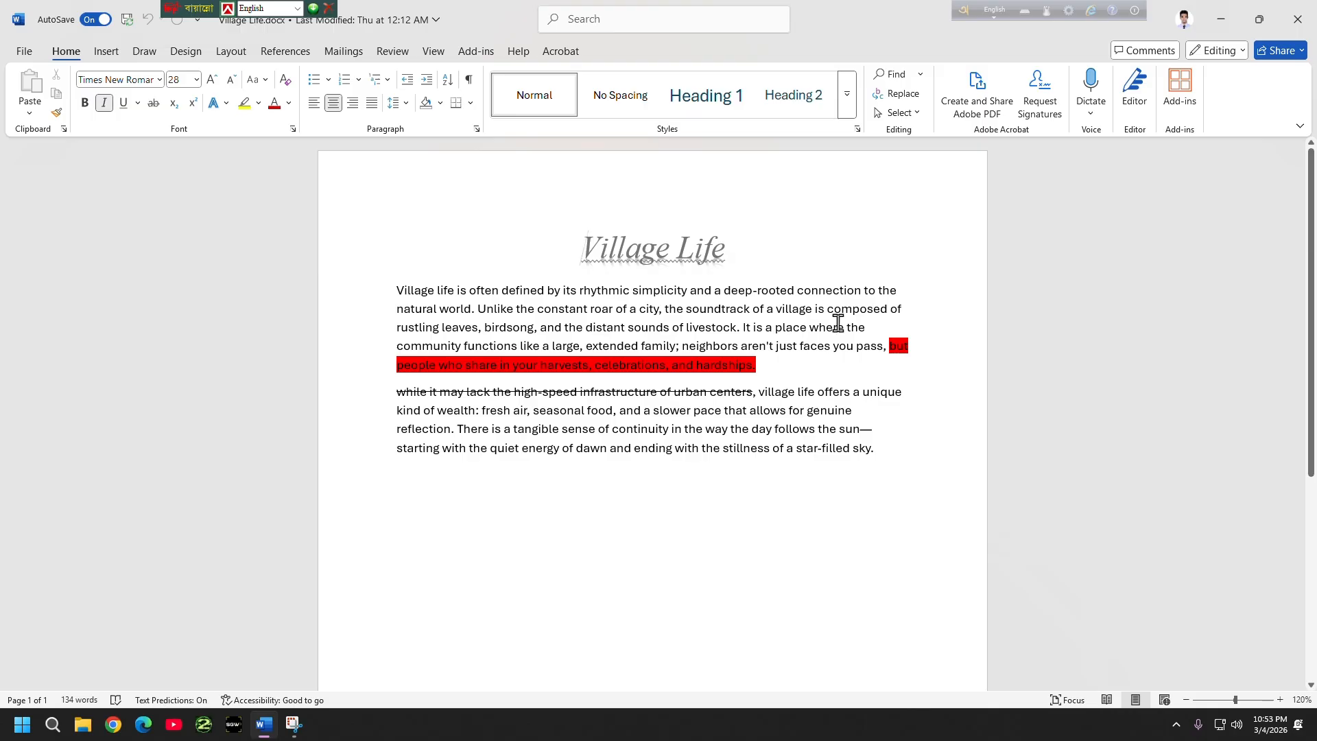
left_click(885, 456)
left_click(885, 456)
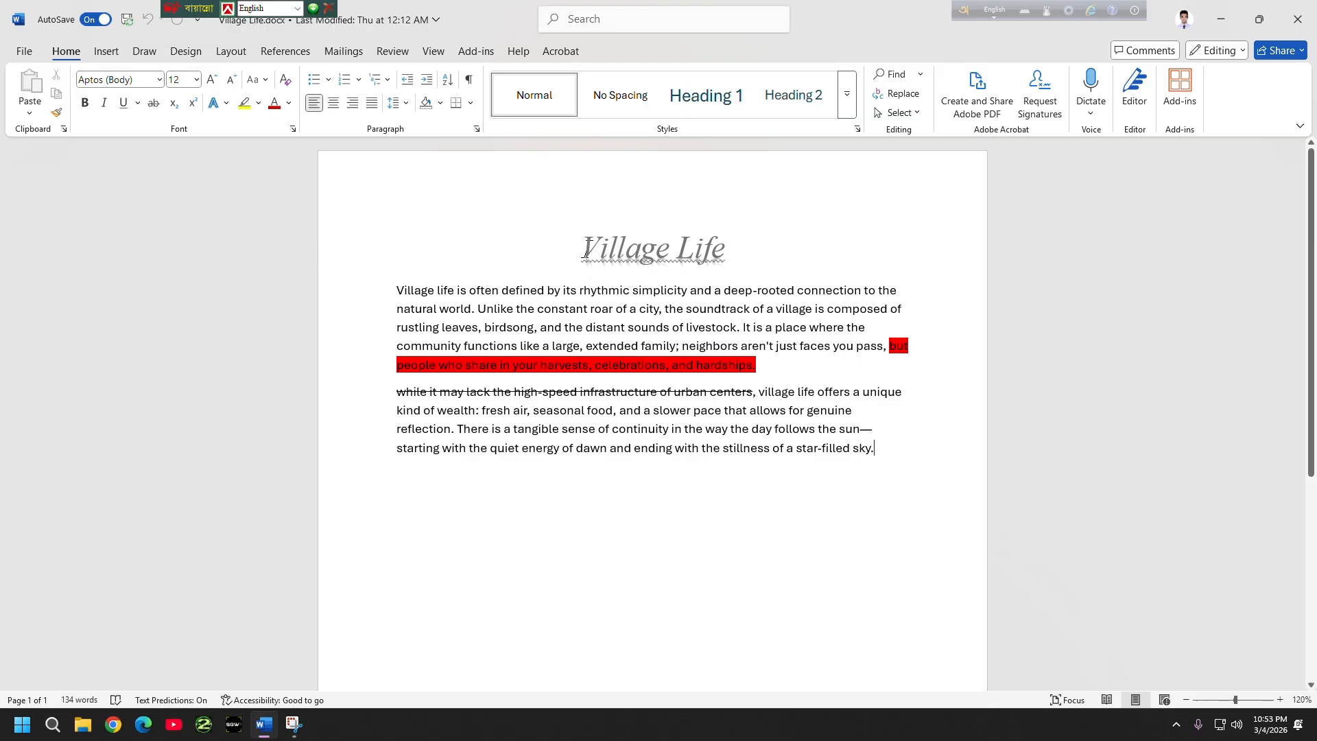
- Make the "Village Life" title bold
left_click(727, 256)
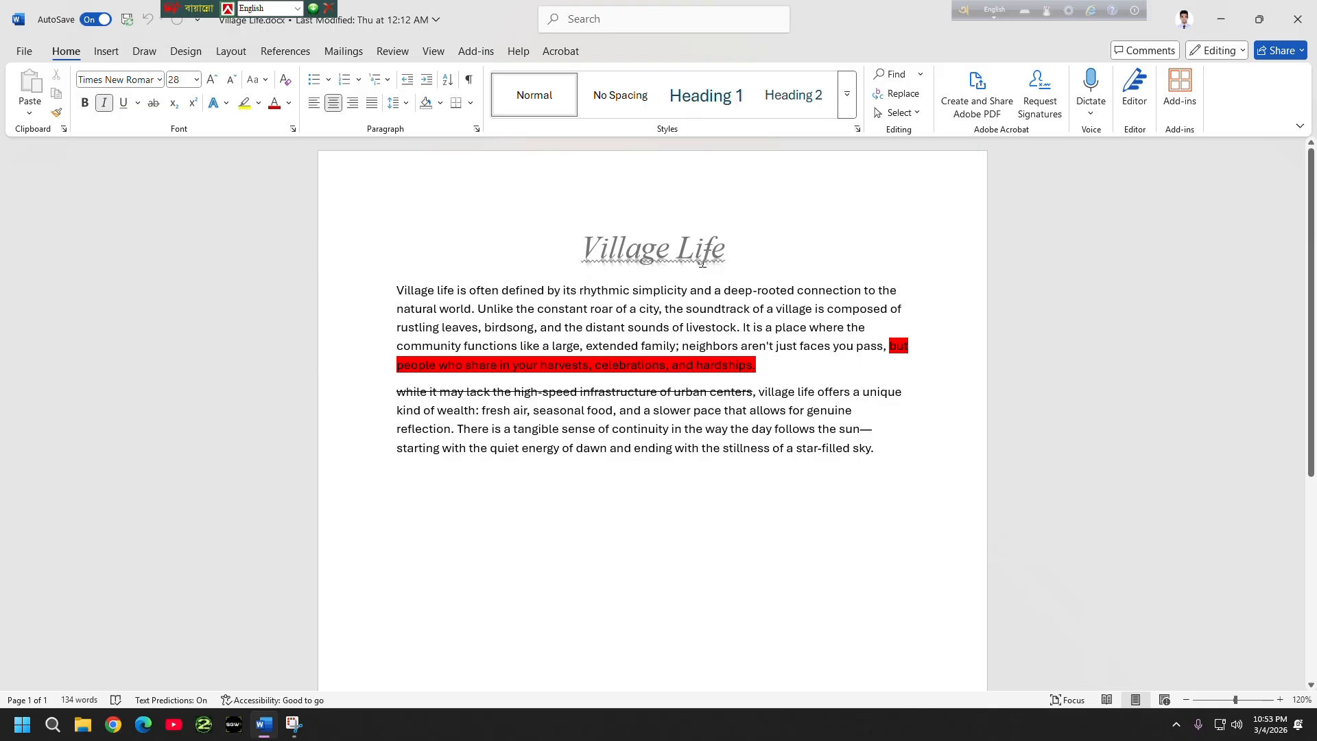
left_click(646, 258)
left_click_drag(587, 245, 742, 253)
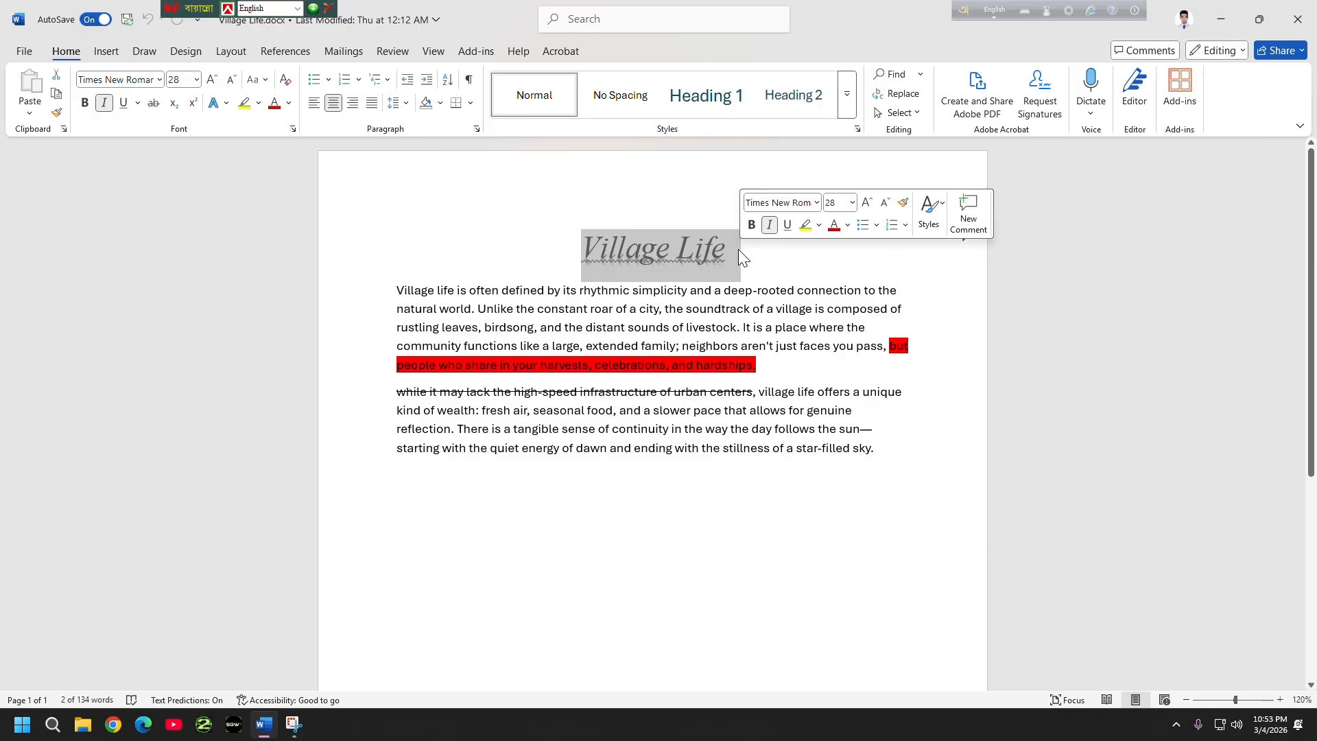
left_click(84, 103)
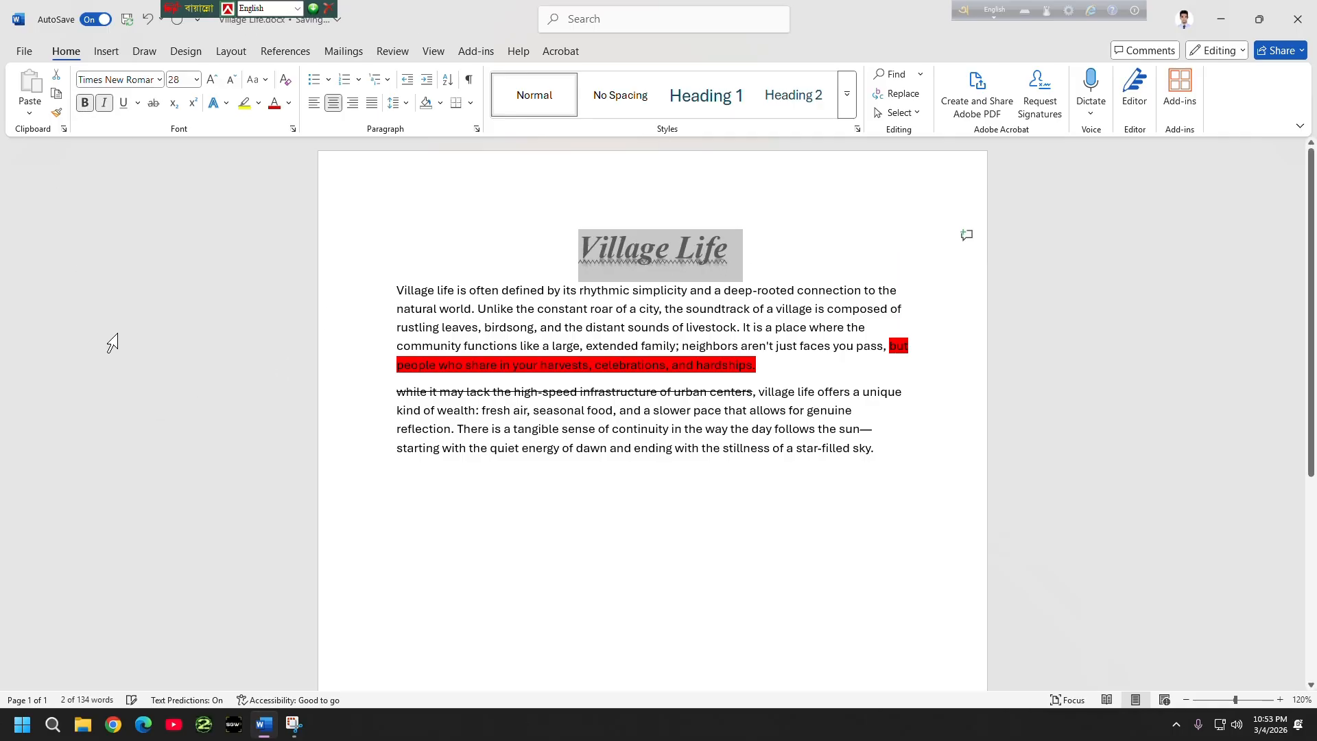
left_click(762, 257)
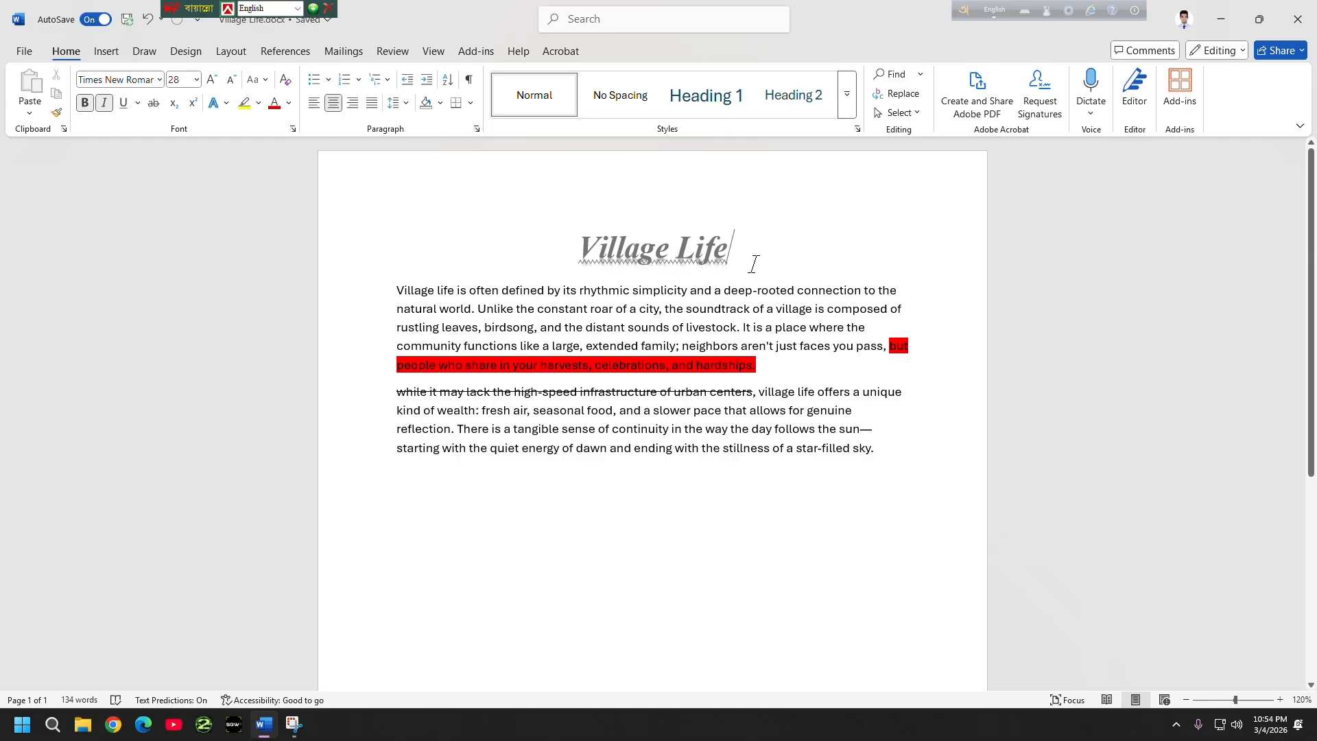
- Turn the bold formatting of the "Village Life" title off and back on
triple_click(755, 267)
key("ctrl+b")
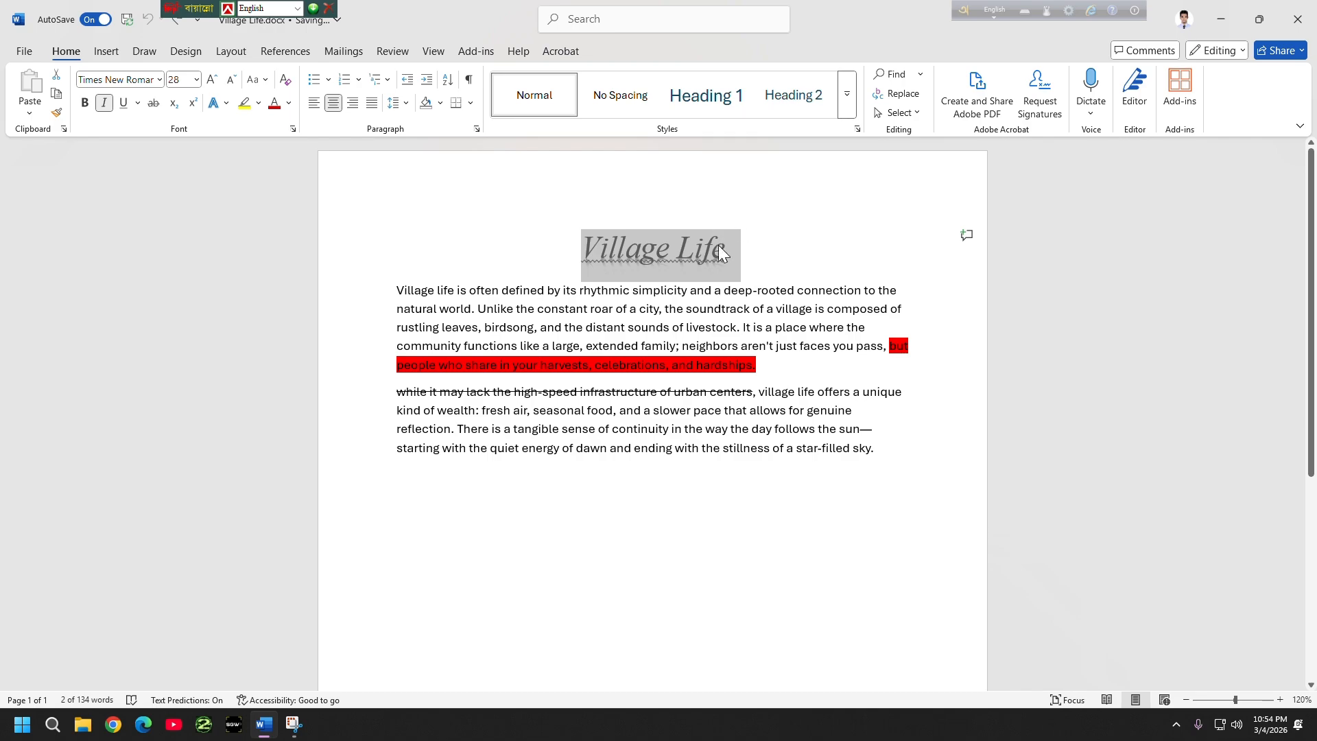
key("ctrl+b")
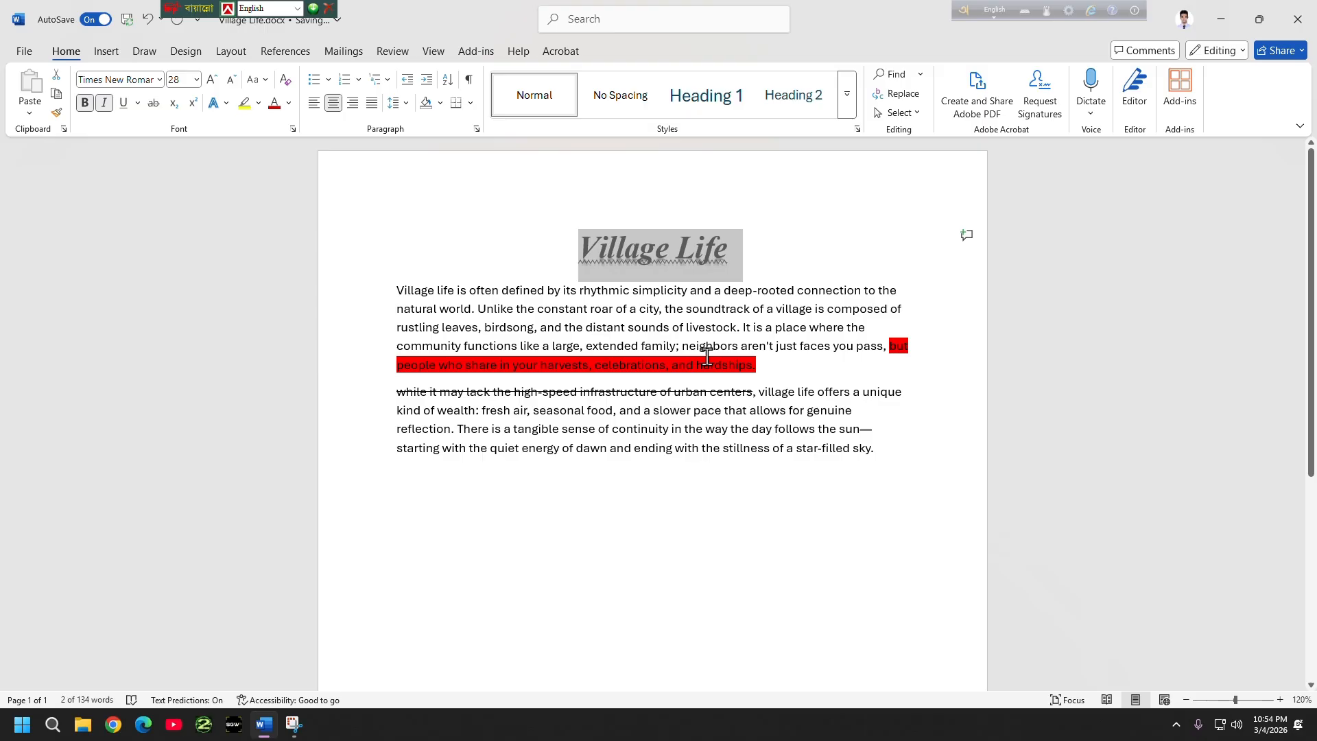
- Add a line with the plain text "H2o" below the second paragraph, leaving one empty paragraph in between
left_click(885, 465)
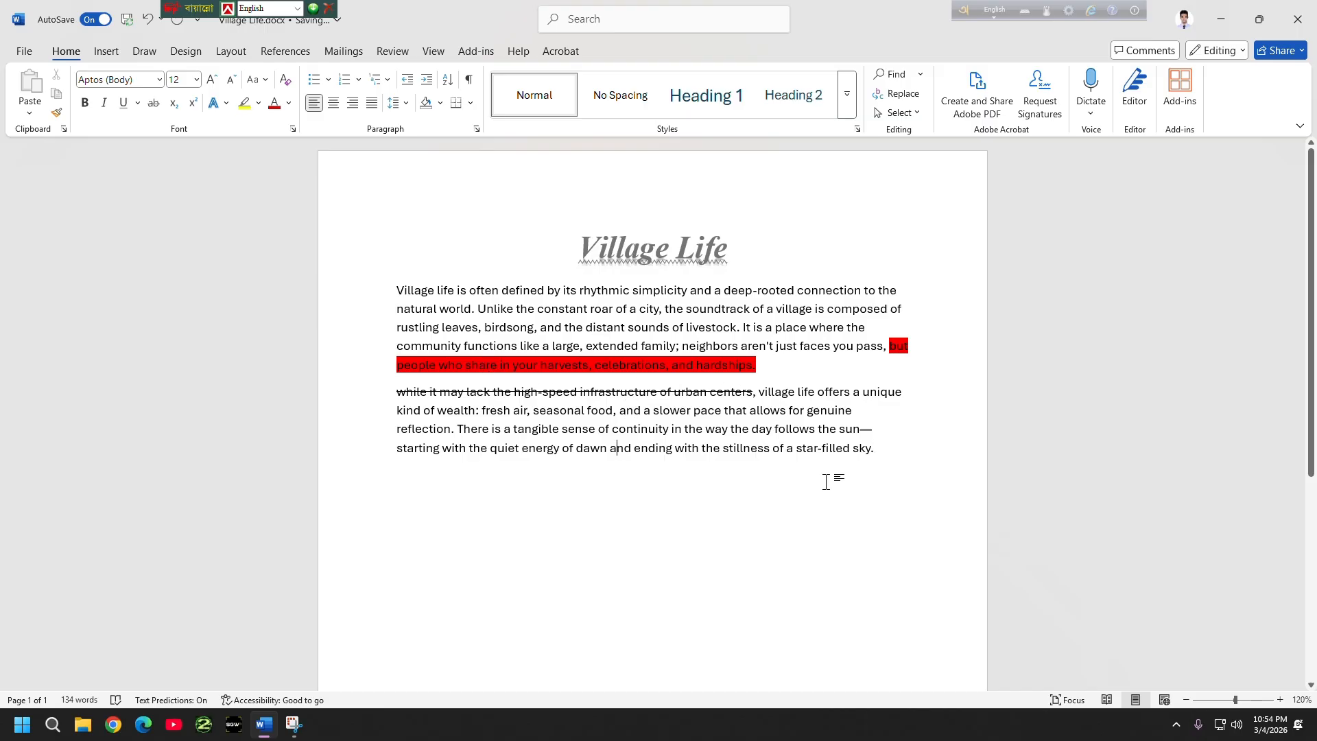
key("Return")
key("Return")
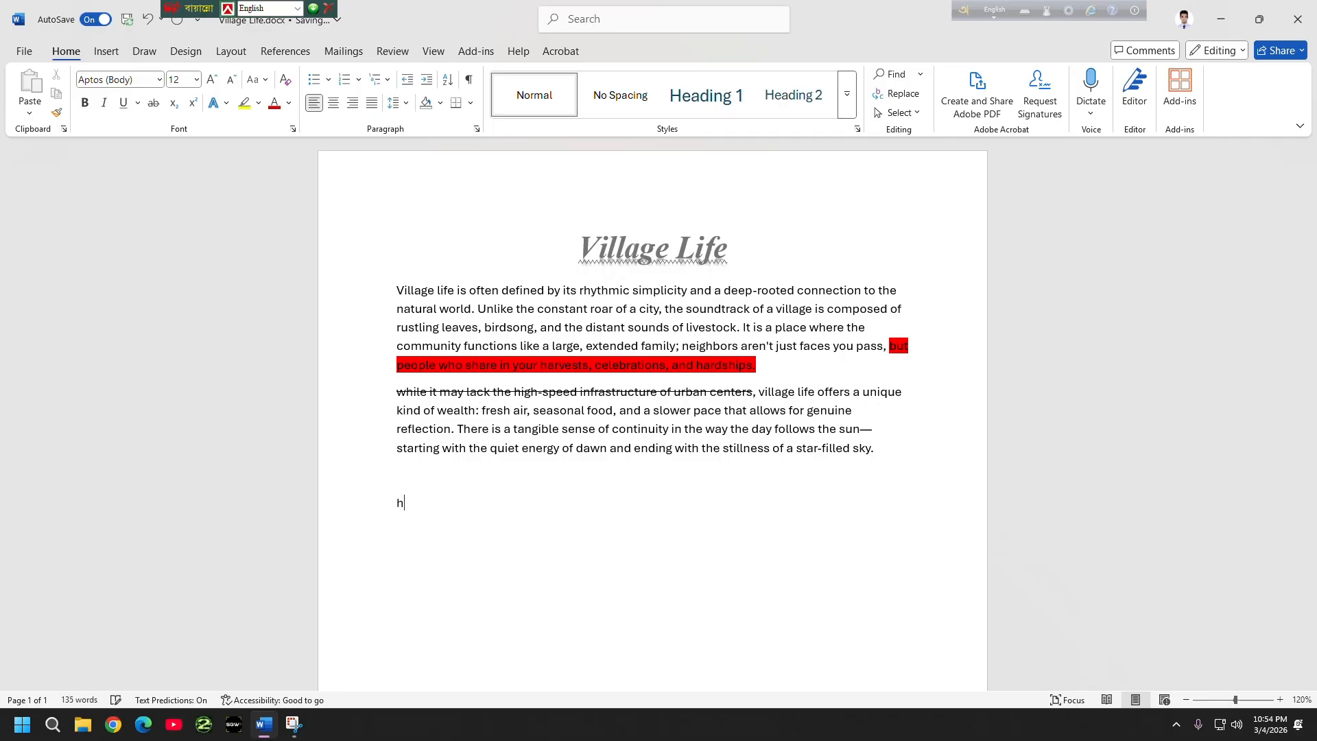
key("BackSpace")
type("H2o")
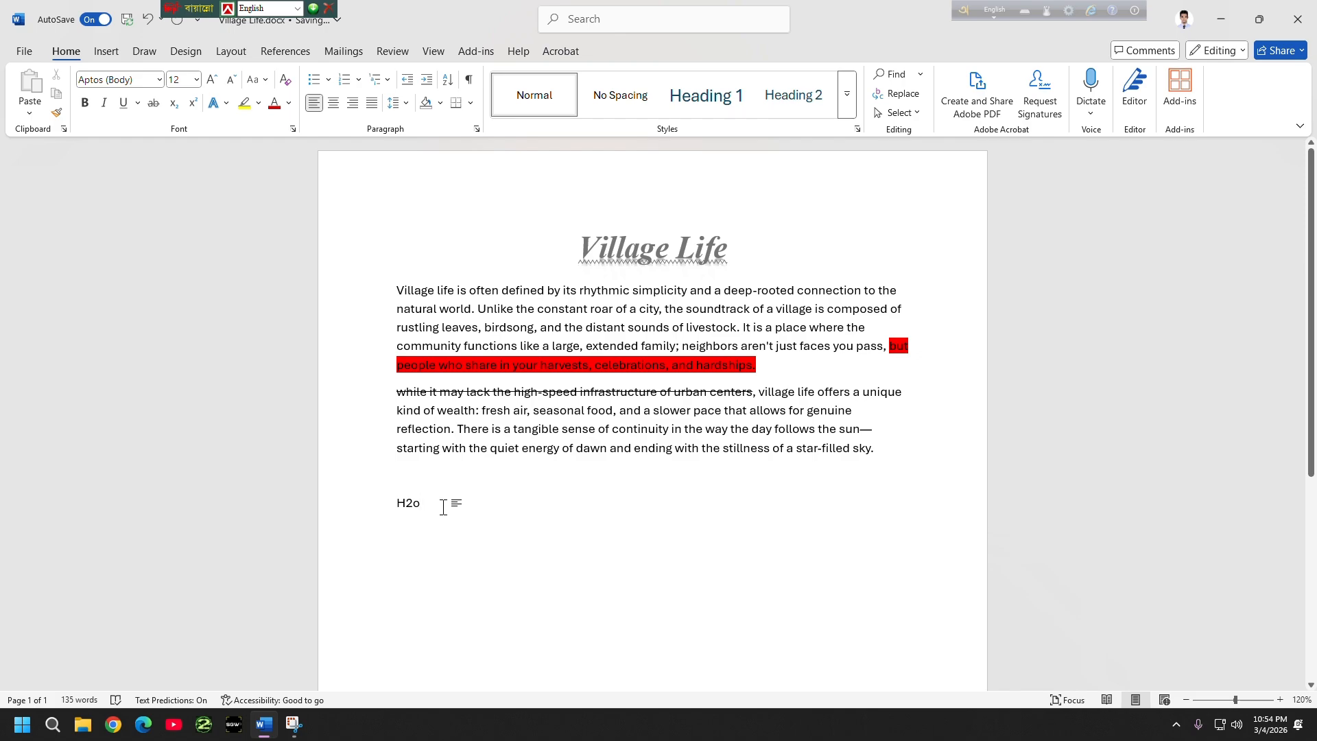
- Delete the plain "H2o" text, keeping its empty line
left_click_drag(443, 507, 373, 509)
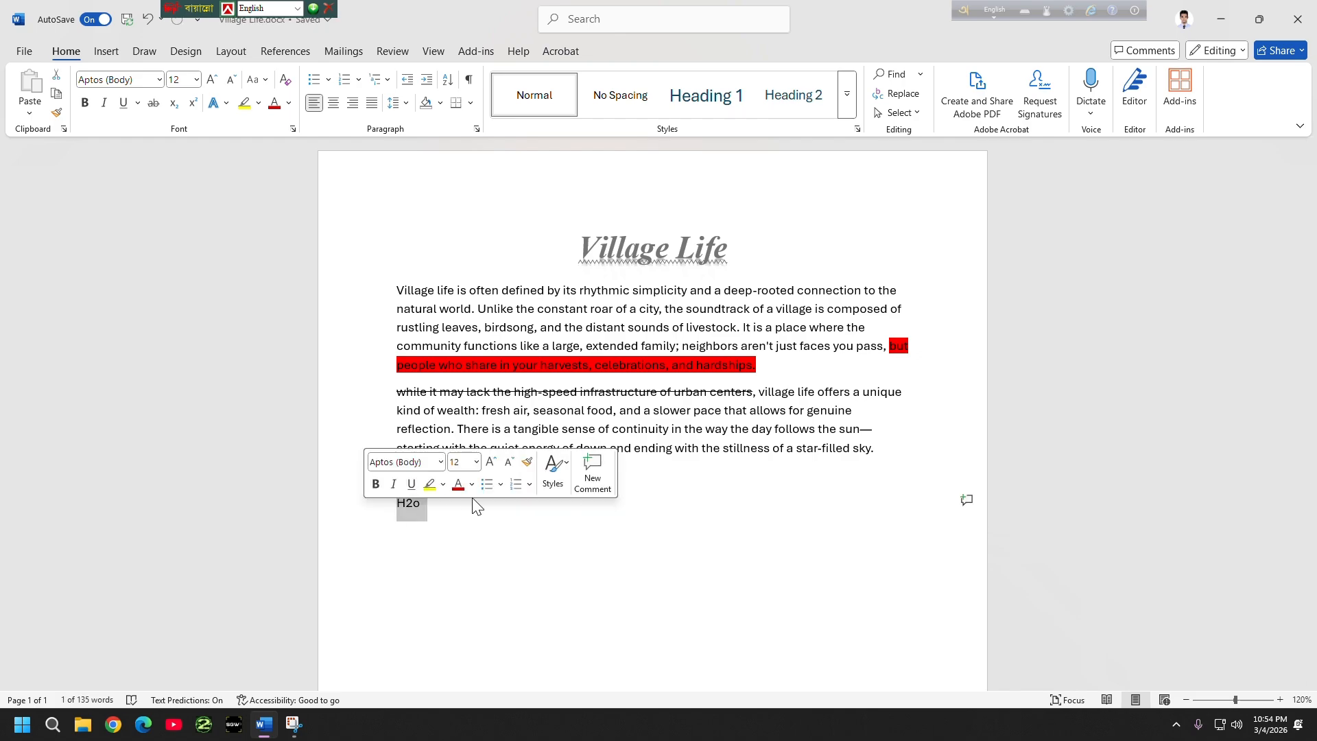
left_click(429, 509)
left_click(414, 506)
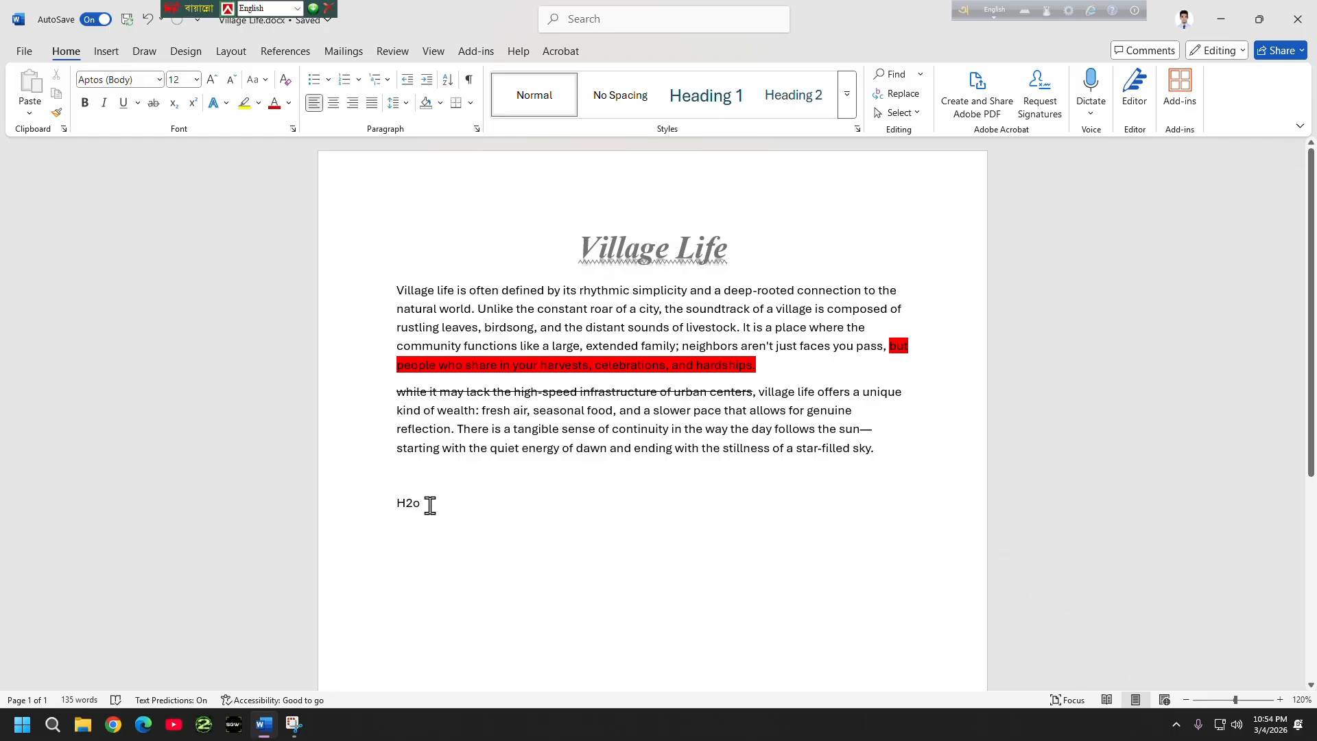
left_click_drag(432, 506, 396, 504)
key("Delete")
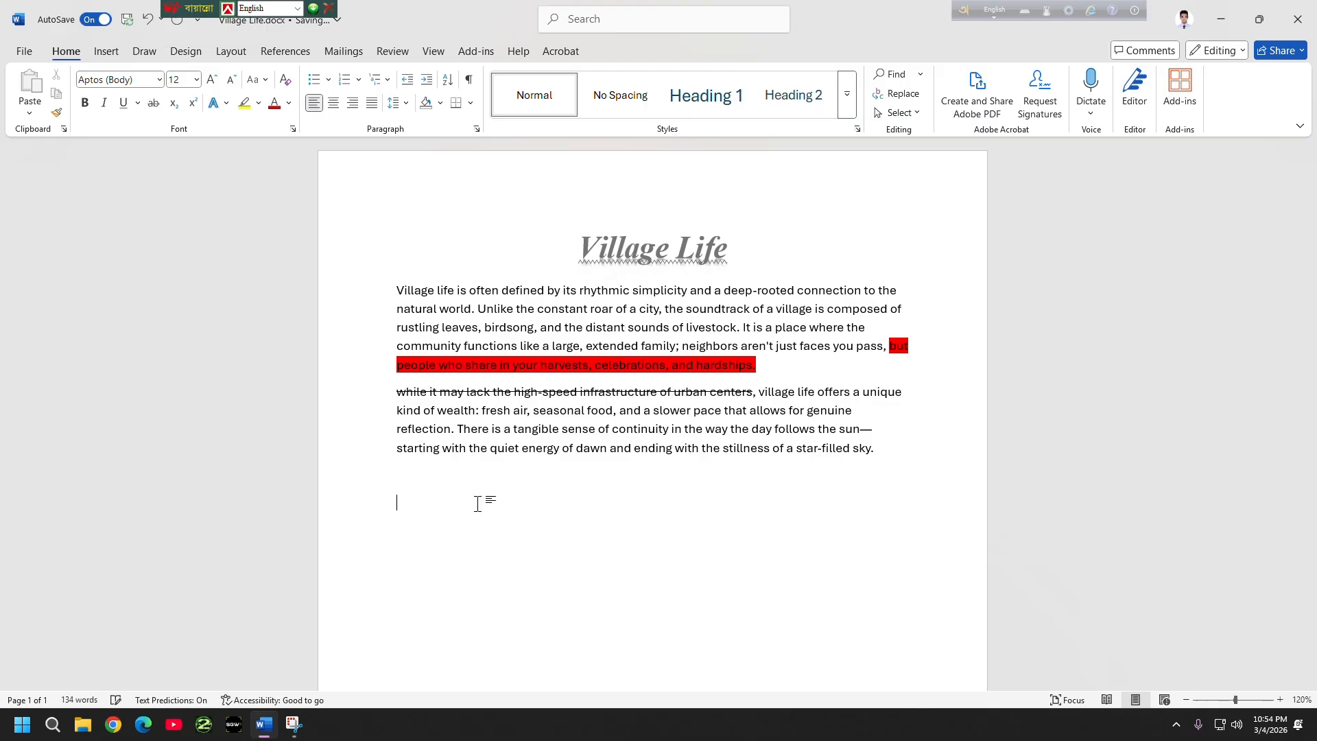
- Write the formula H₂O on the empty line, with the 2 formatted as subscript
type("H")
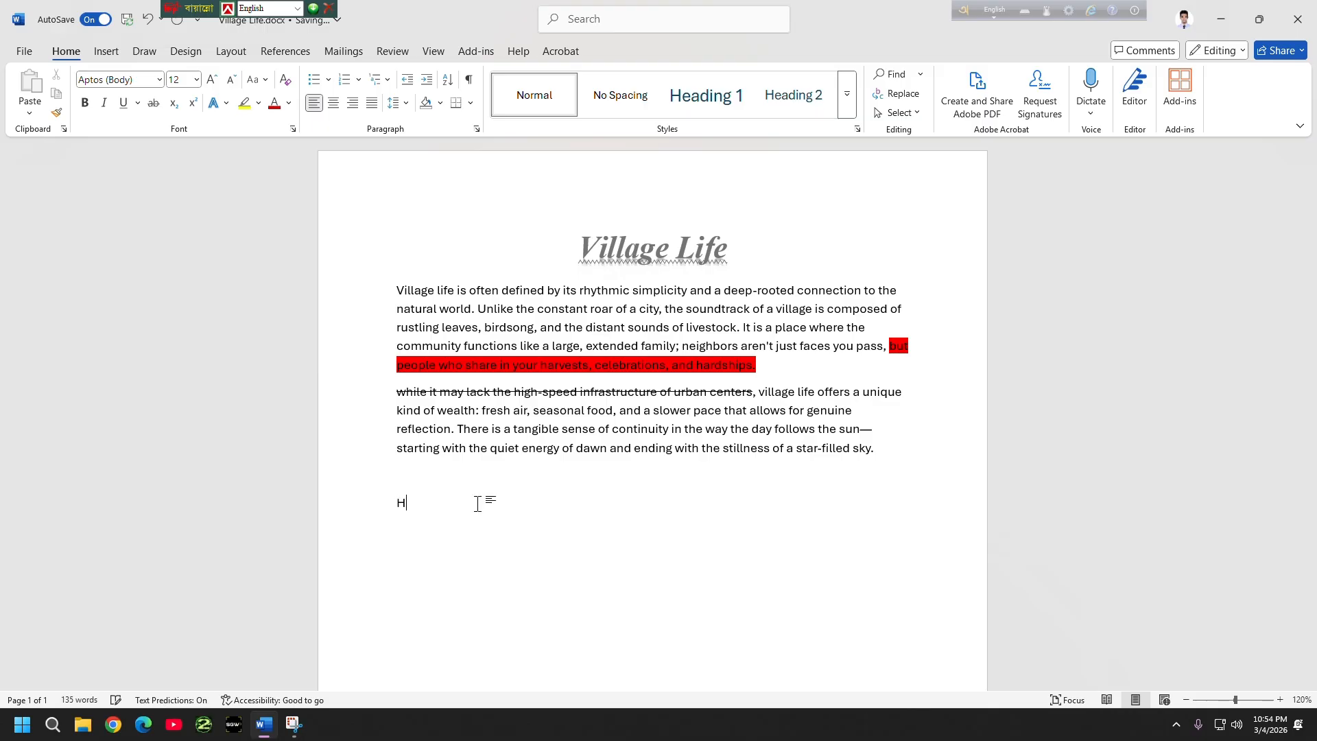
left_click(176, 110)
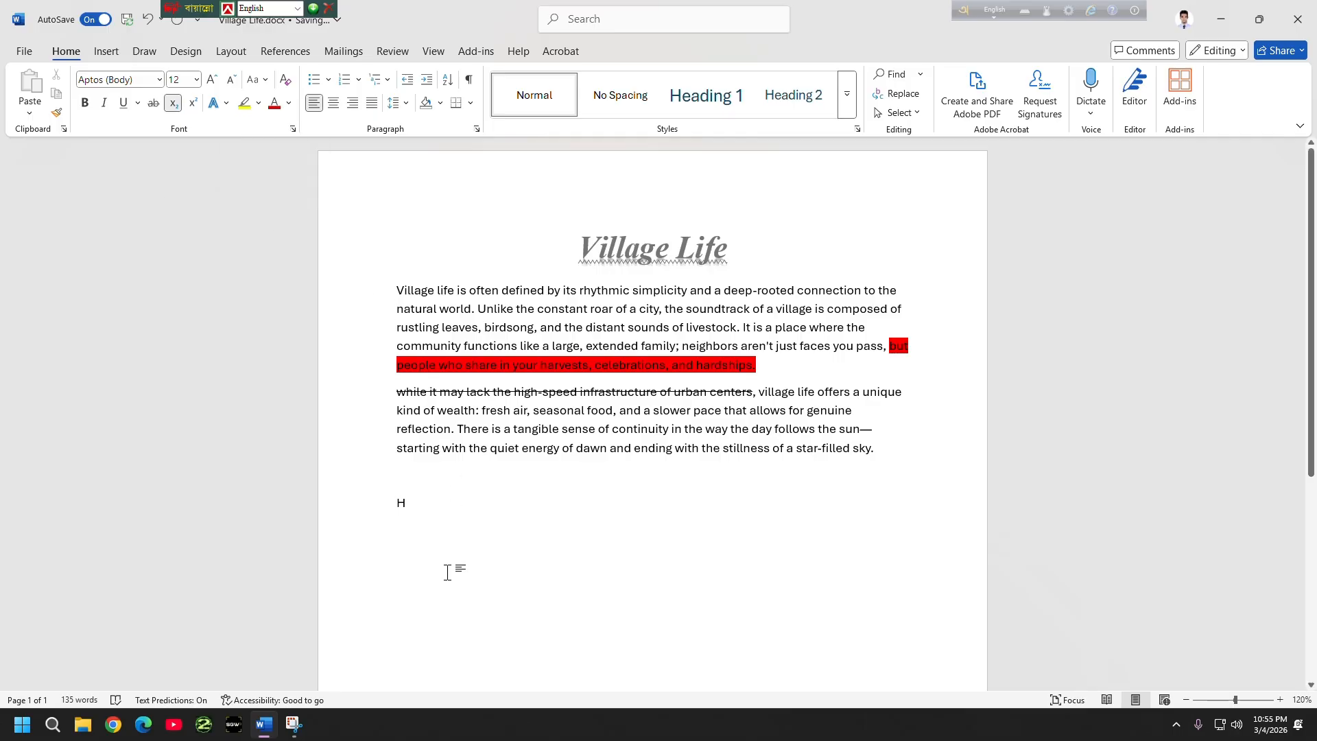
type("2")
left_click(175, 104)
type("O")
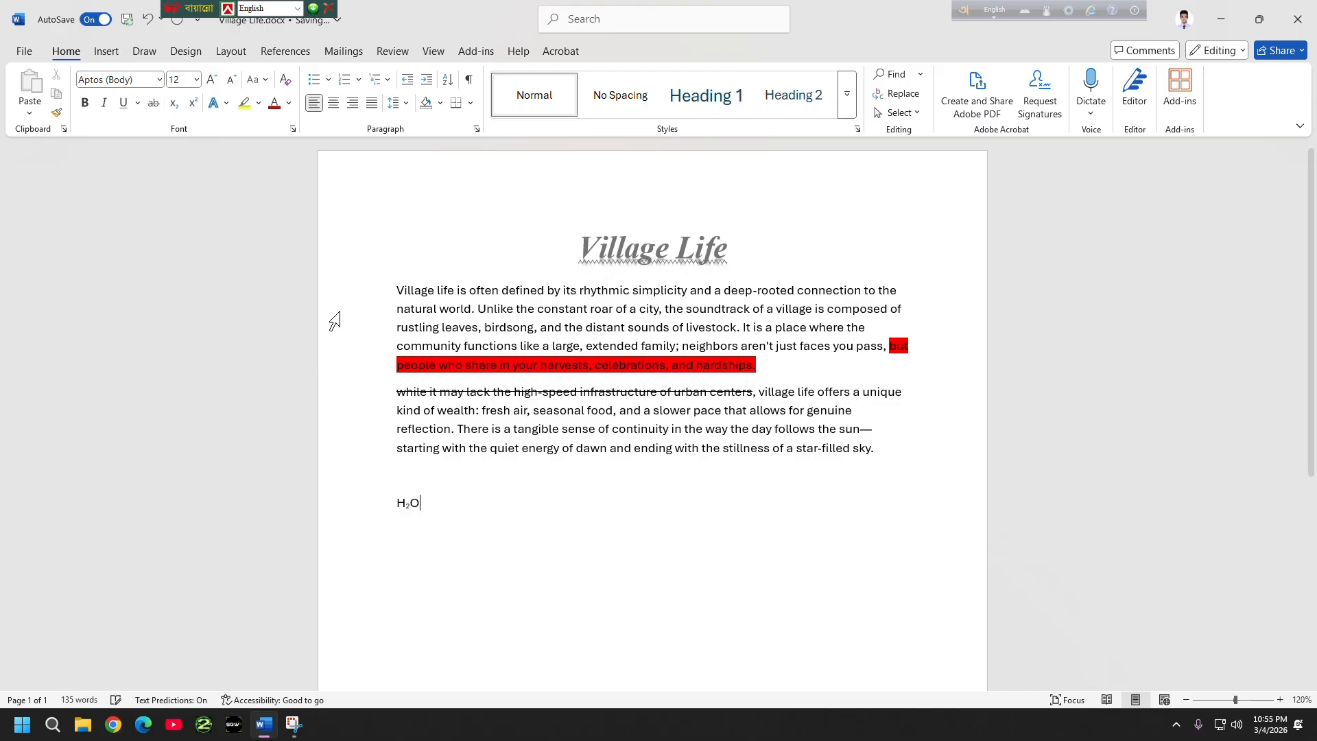
- Enlarge the H₂O formula's font size to 29
left_click(433, 478)
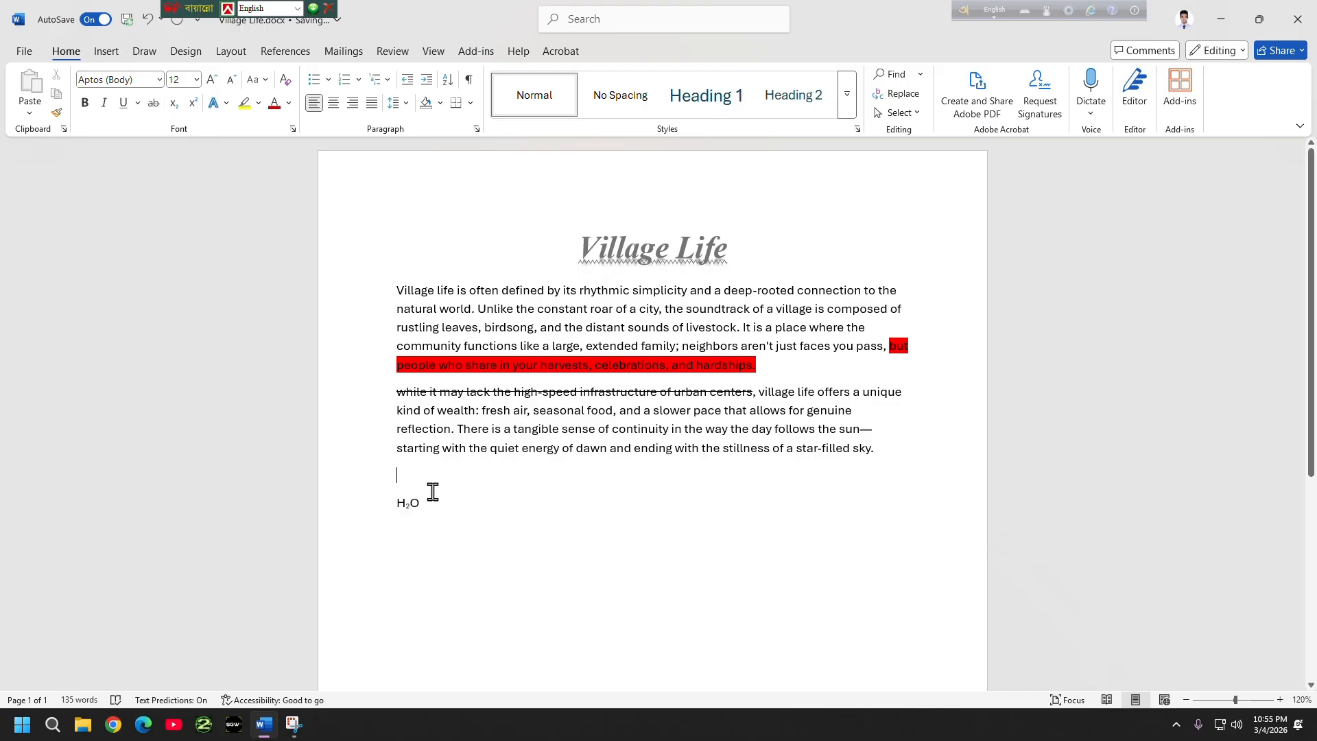
double_click(395, 503)
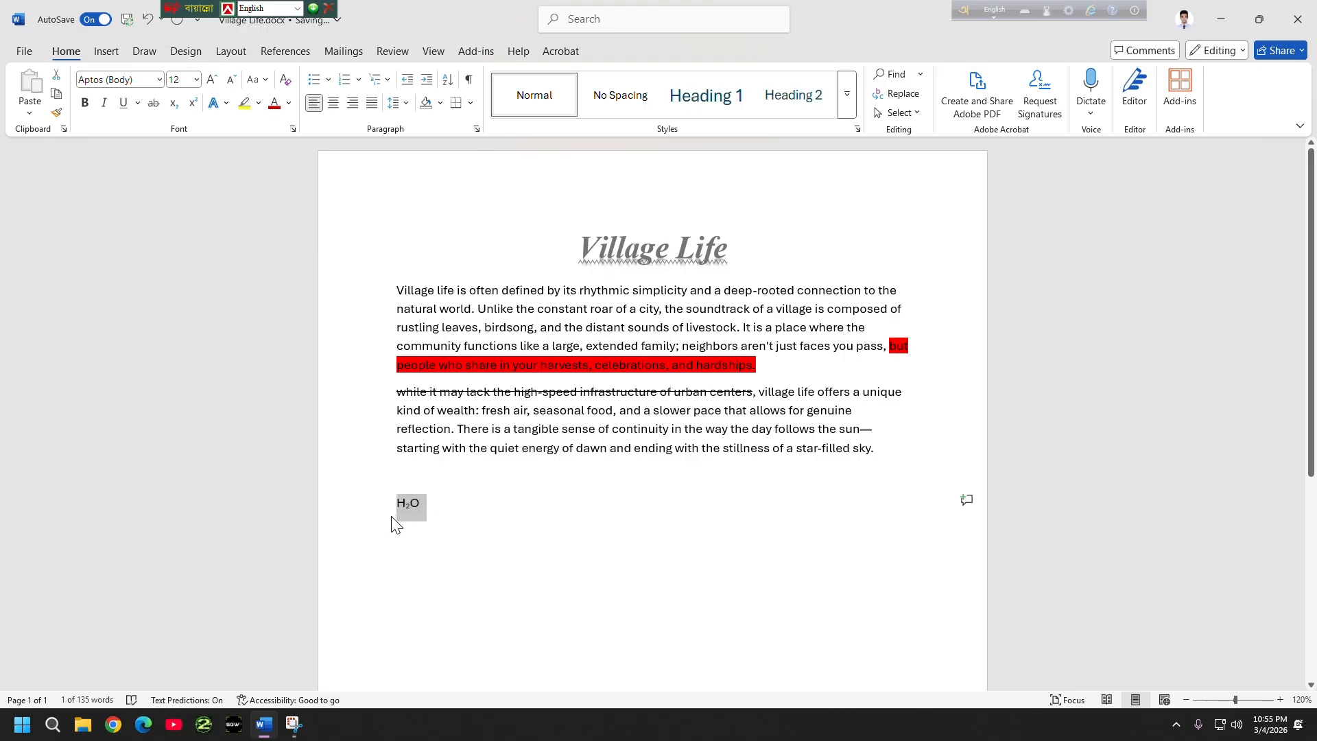
key("ctrl+bracketright")
key("ctrl+bracketright")
key("ctrl+bracketright")
key("ctrl+bracketright")
key("ctrl+bracketright")
key("ctrl+bracketright")
key("ctrl+bracketright")
key("ctrl+bracketright")
key("ctrl+bracketright")
key("ctrl+bracketright")
key("ctrl+bracketright")
key("ctrl+bracketright")
key("ctrl+bracketright")
key("ctrl+bracketright")
key("ctrl+bracketright")
key("ctrl+bracketright")
key("ctrl+bracketright")
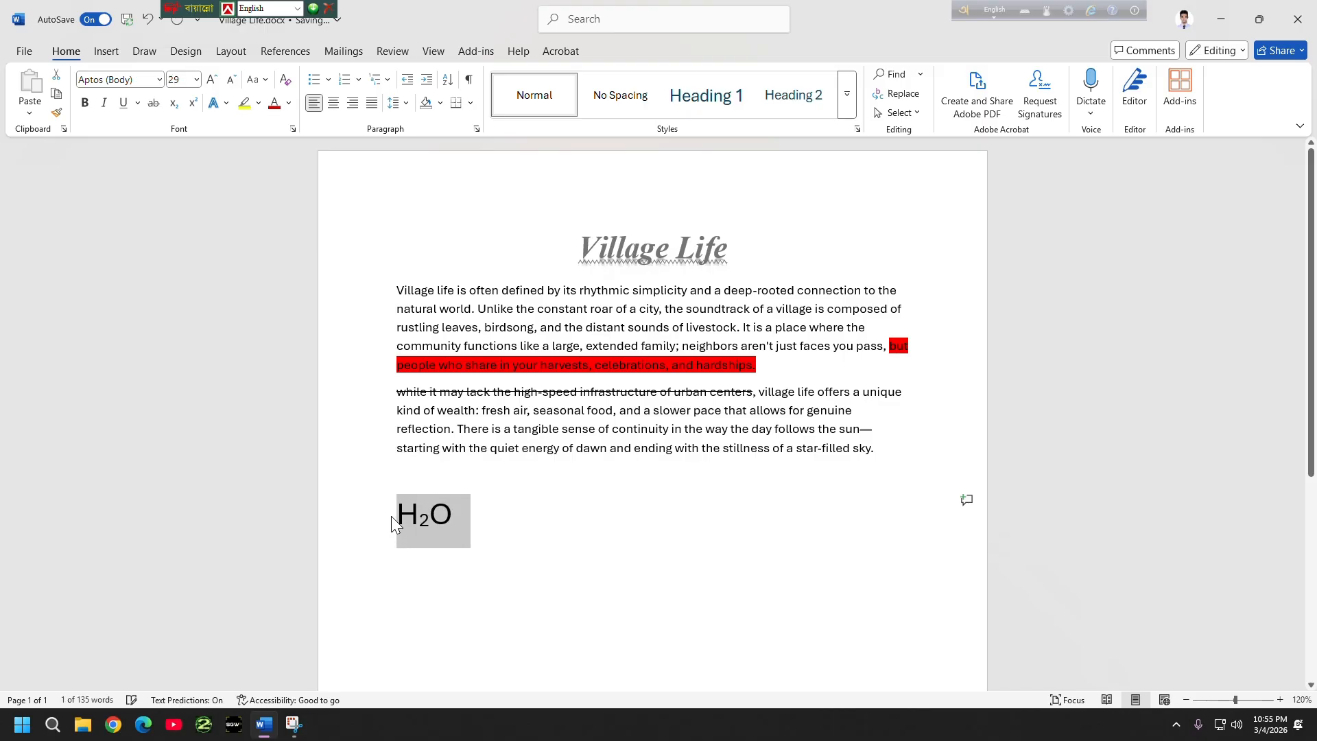
- Write x² four tab stops after H₂O on the same line, with the 2 as superscript, and return to normal text
left_click(489, 523)
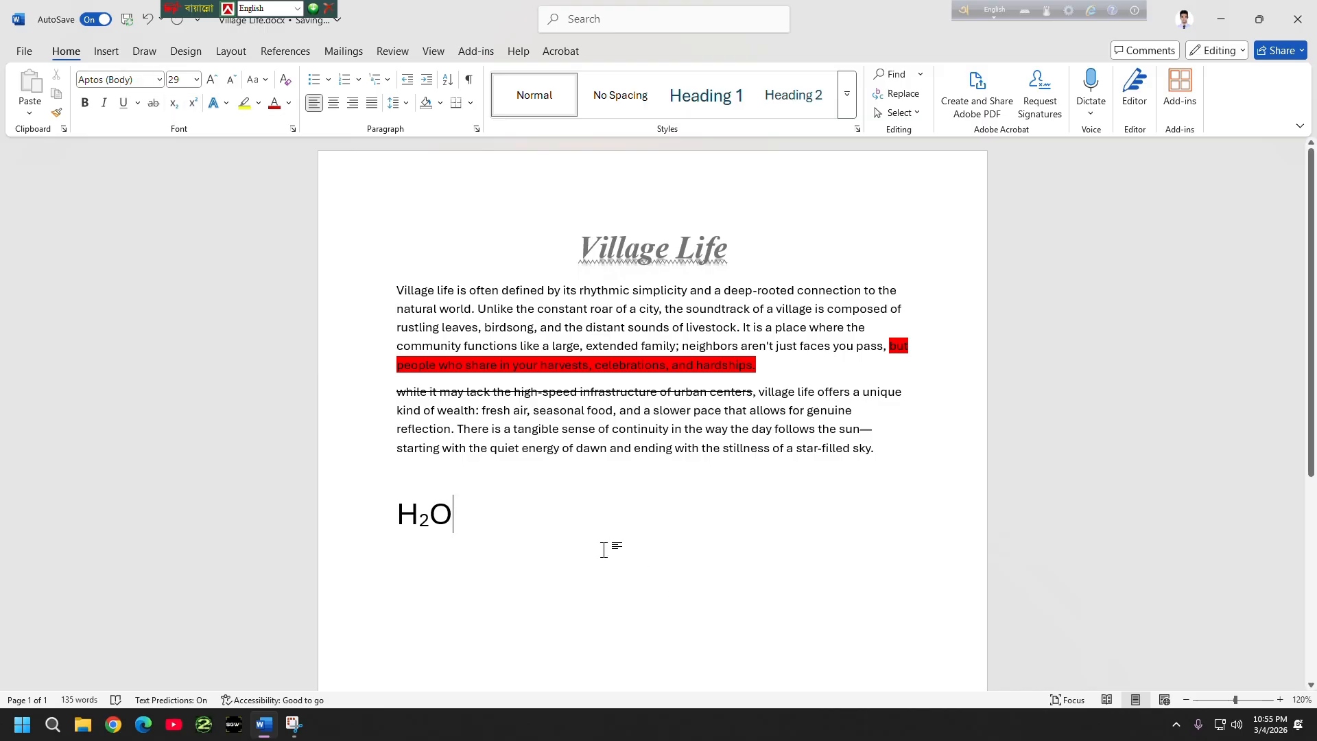
key("Tab")
key("Tab")
key("Tab")
key("Tab")
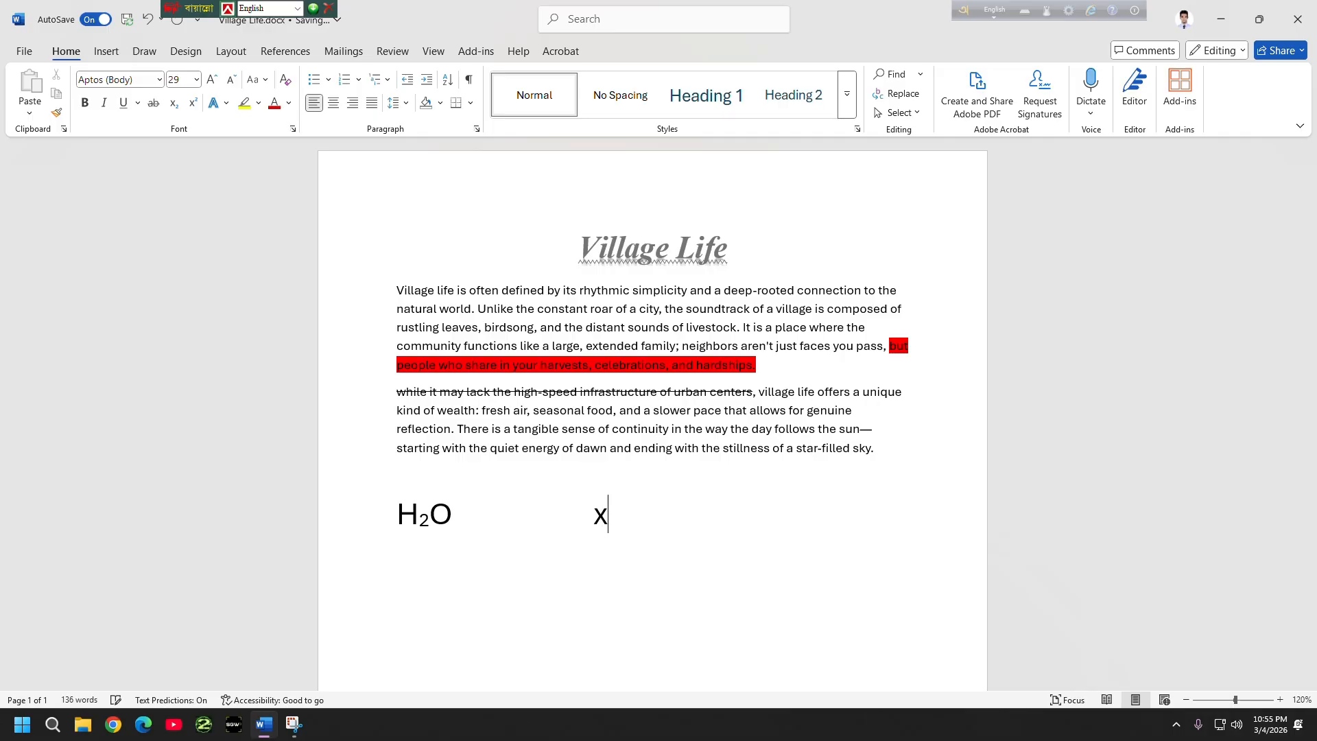
left_click(199, 109)
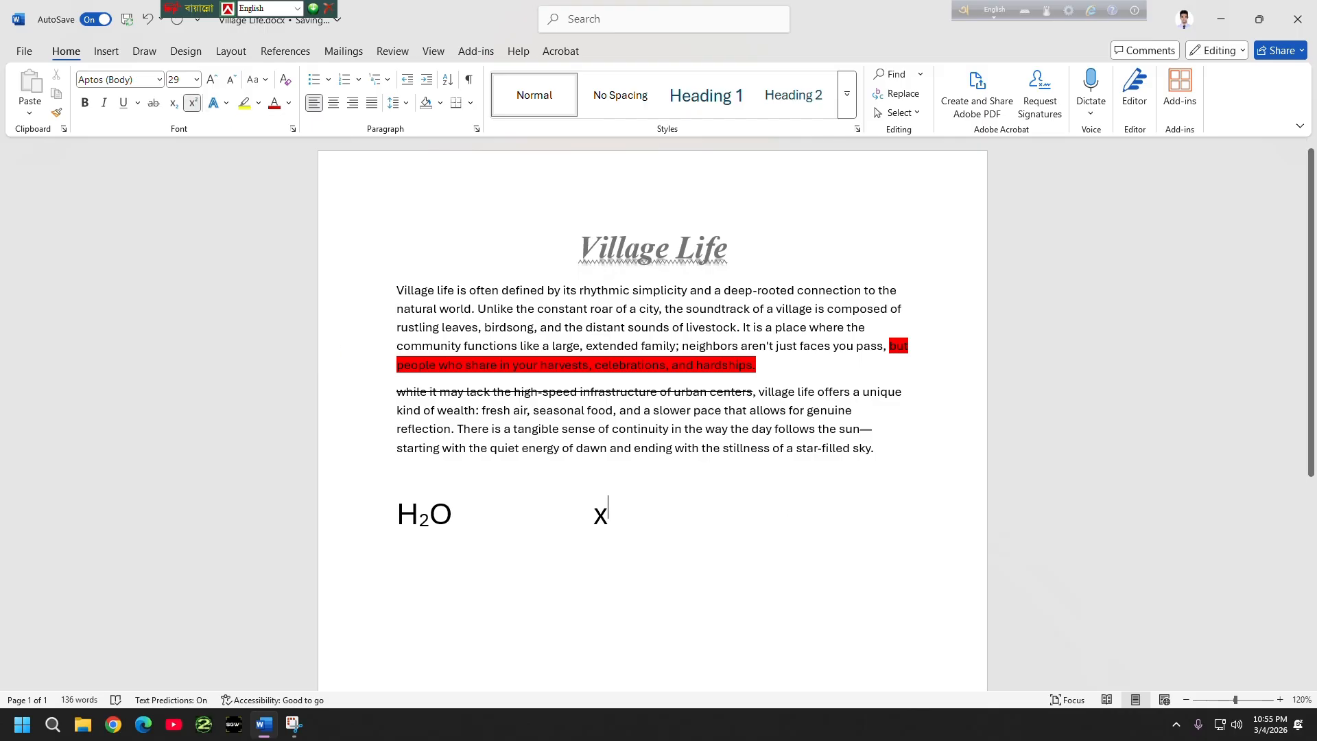
type("2+")
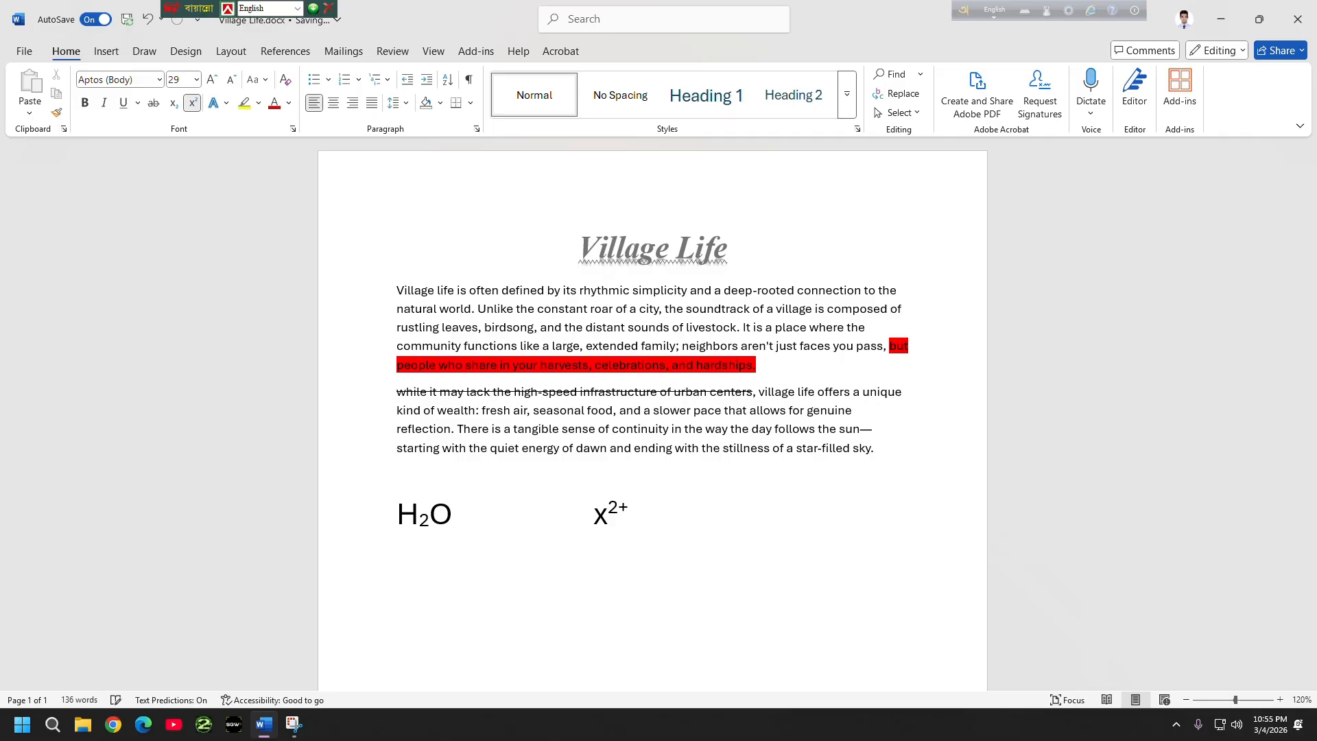
key("BackSpace")
left_click(198, 113)
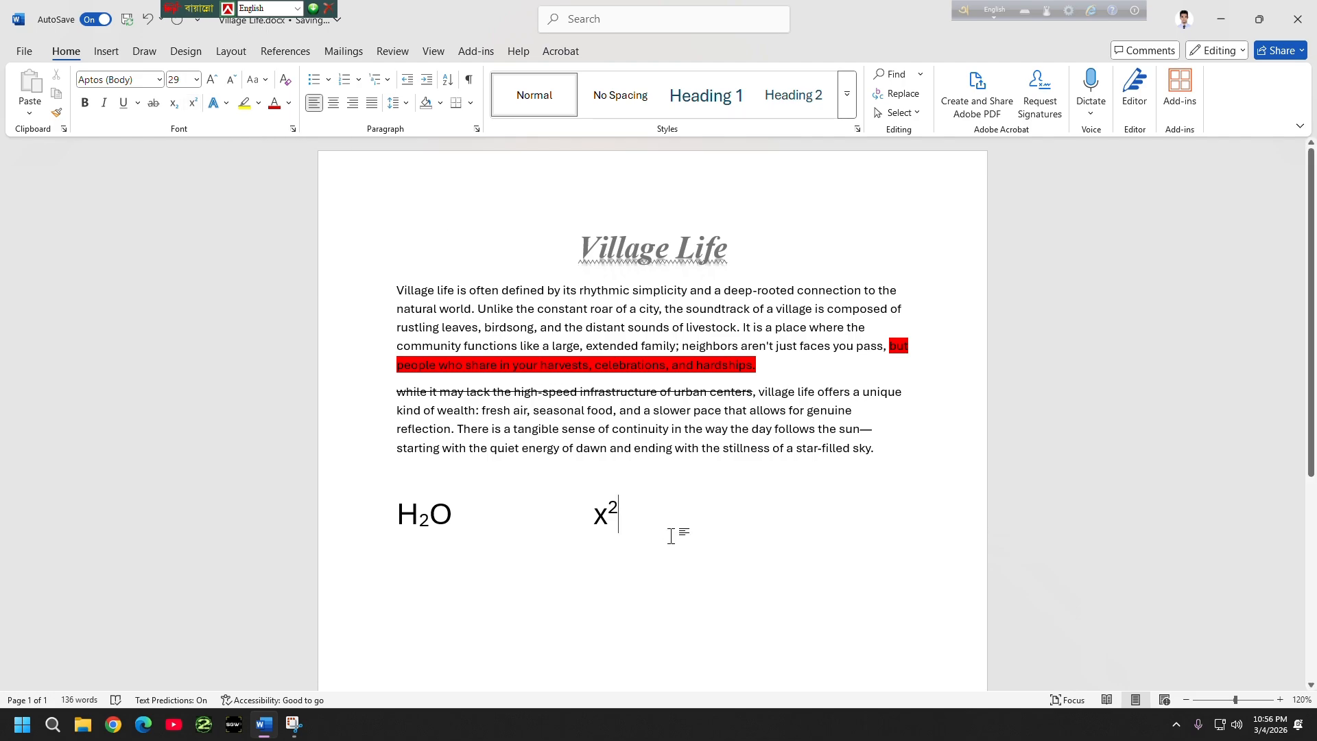
- Continue the expression with +2ab+b², formatting the final 2 as superscript and returning to normal text
type("+")
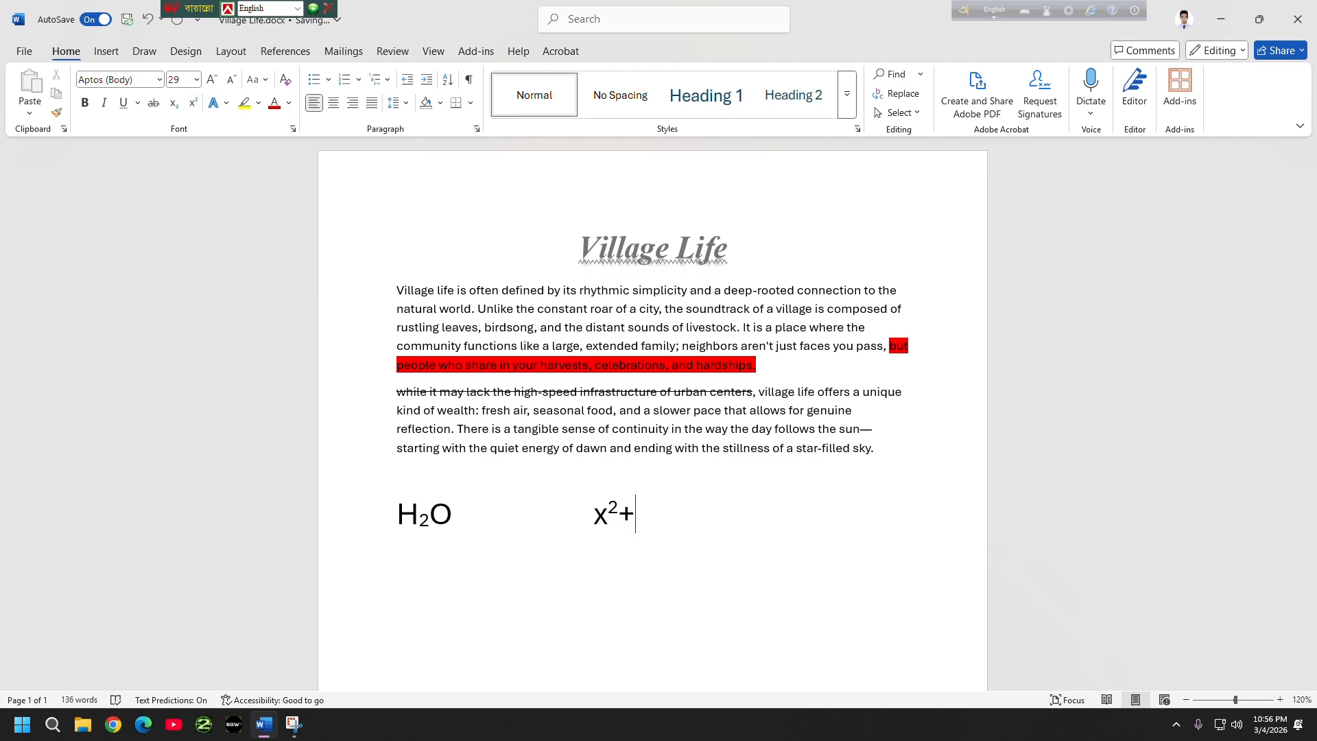
type("1")
key("BackSpace")
type("2ab+b")
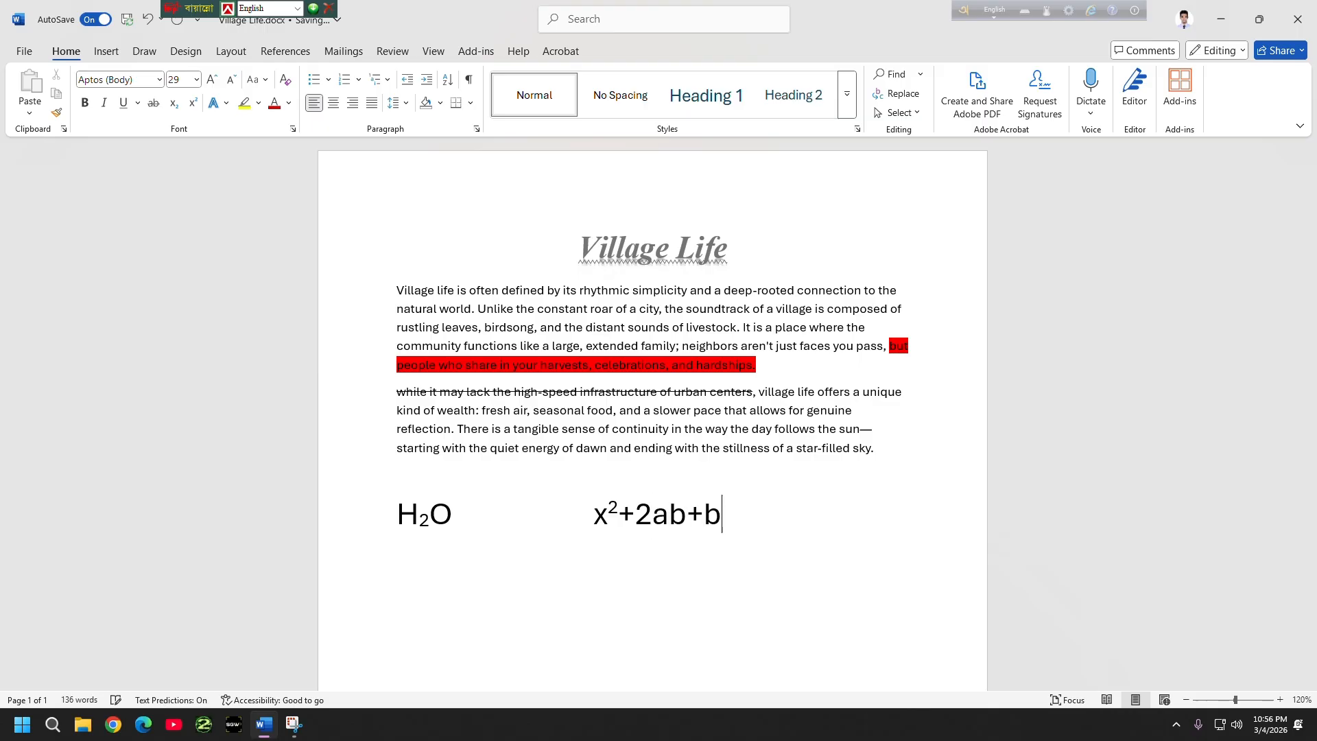
left_click(193, 102)
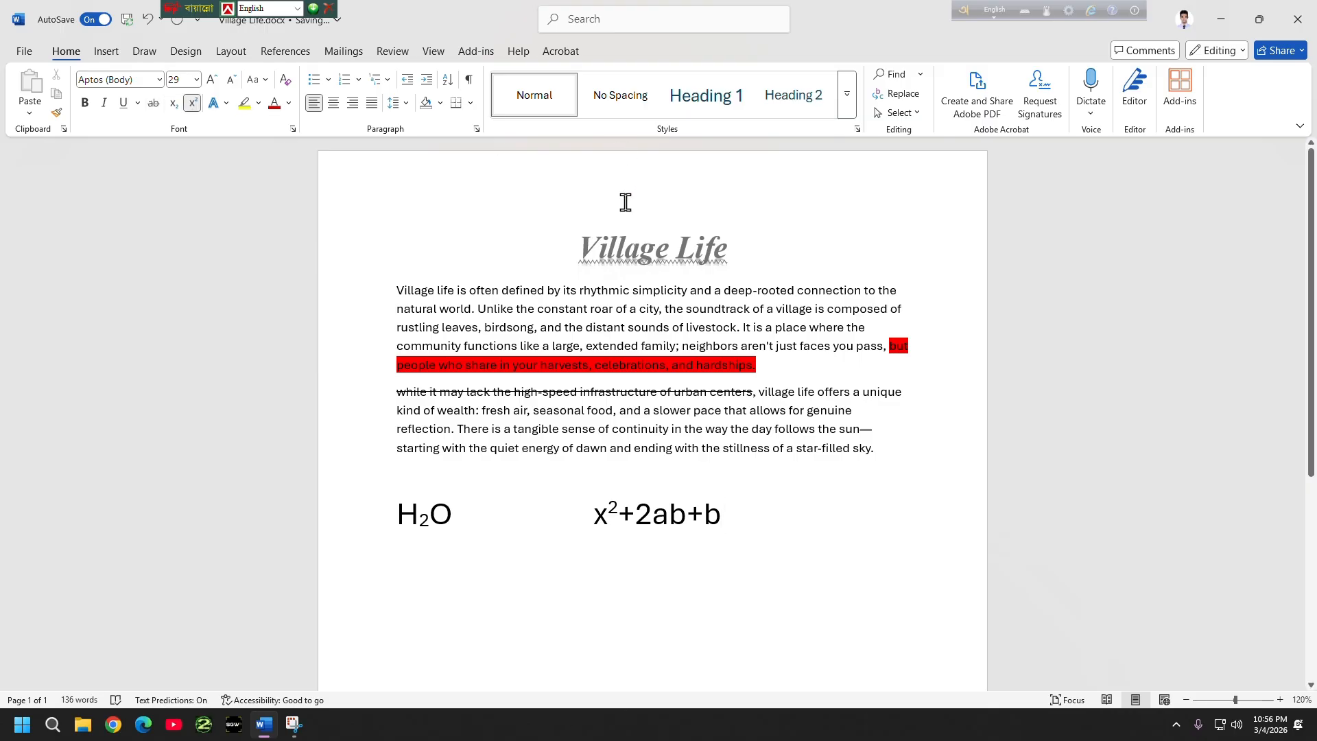
type("2")
left_click(193, 102)
- Enclose the algebraic expression x²+2ab+b² in parentheses
type(")")
left_click(601, 521)
type("(")
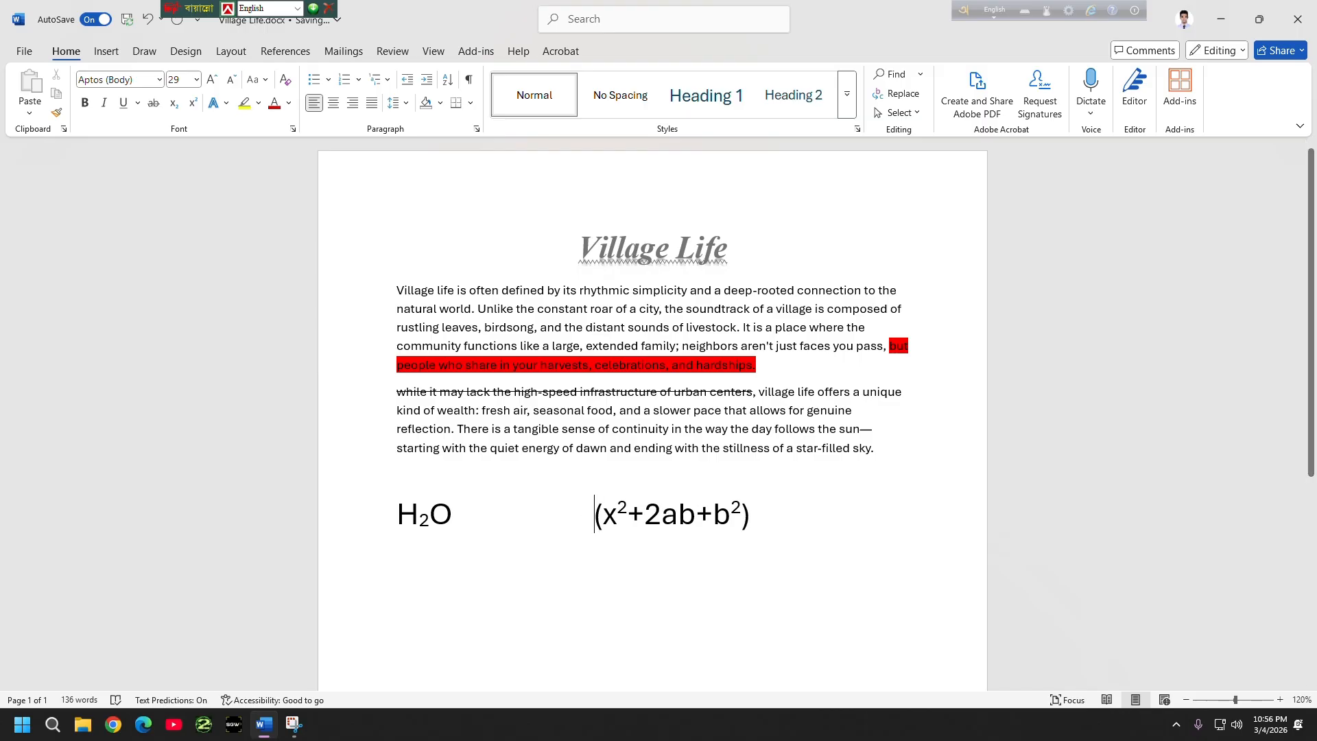
left_click(755, 518)
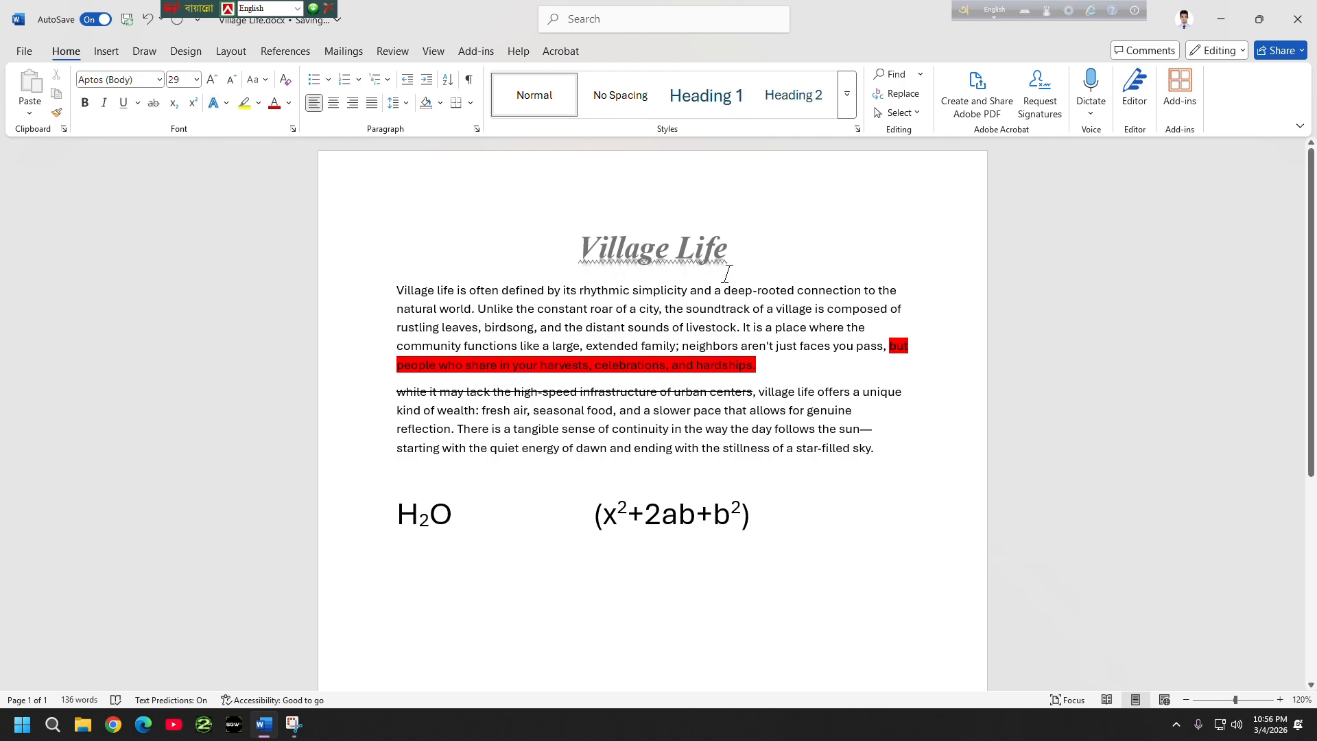
- Preview the text effect presets and the shadow, glow and number style options on the first body sentence
left_click(730, 250)
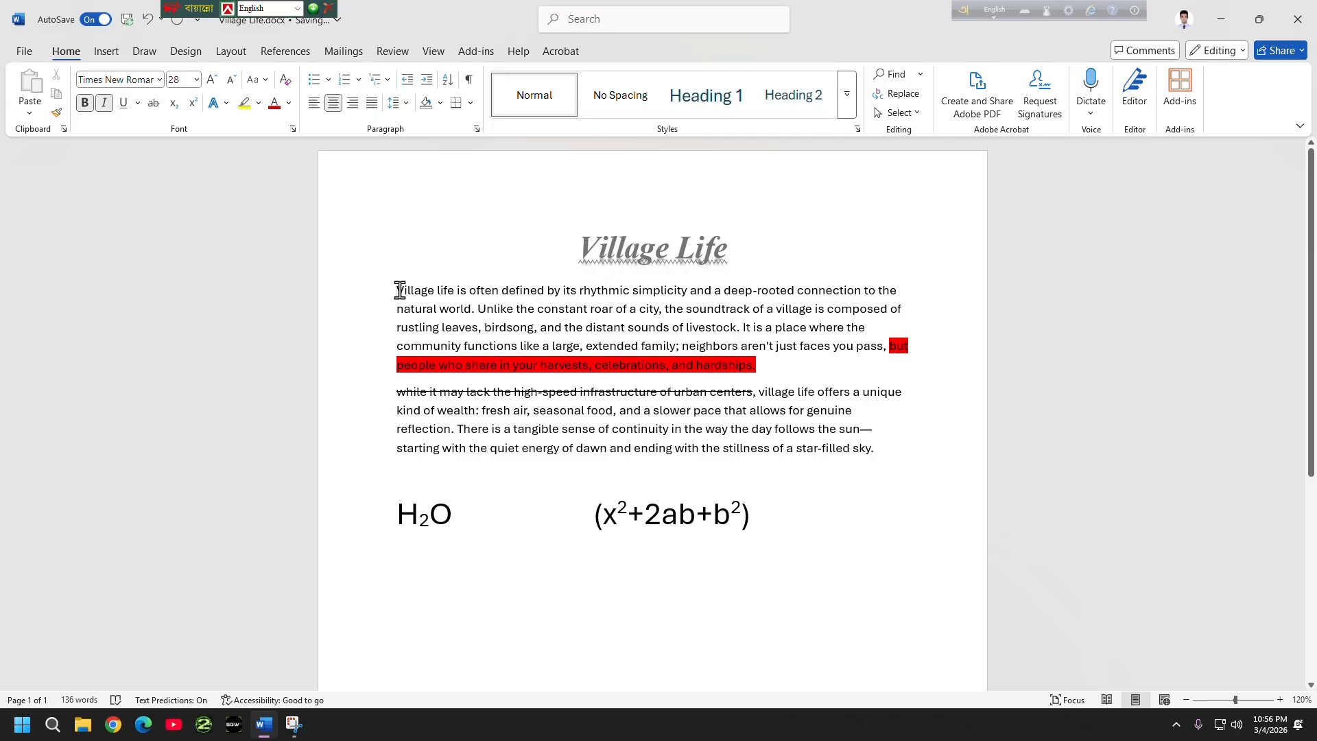
left_click_drag(398, 290, 474, 307)
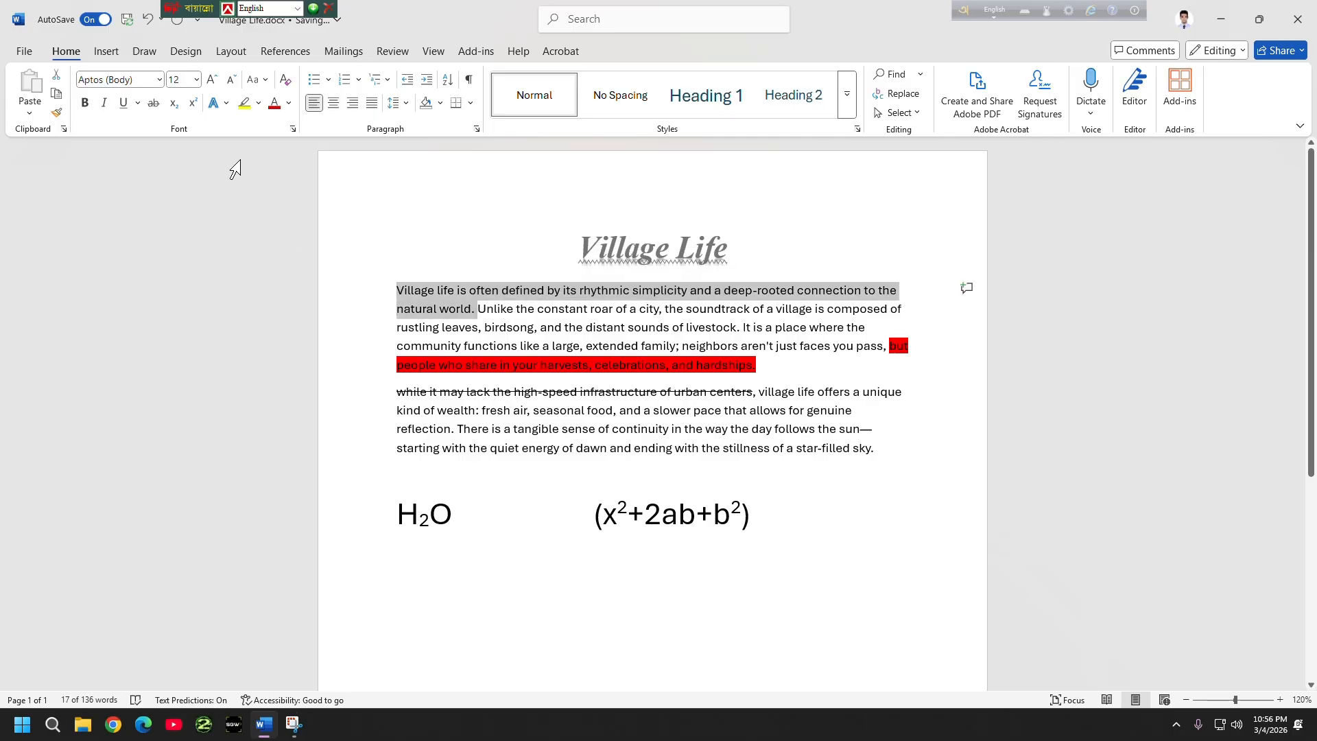
left_click(227, 104)
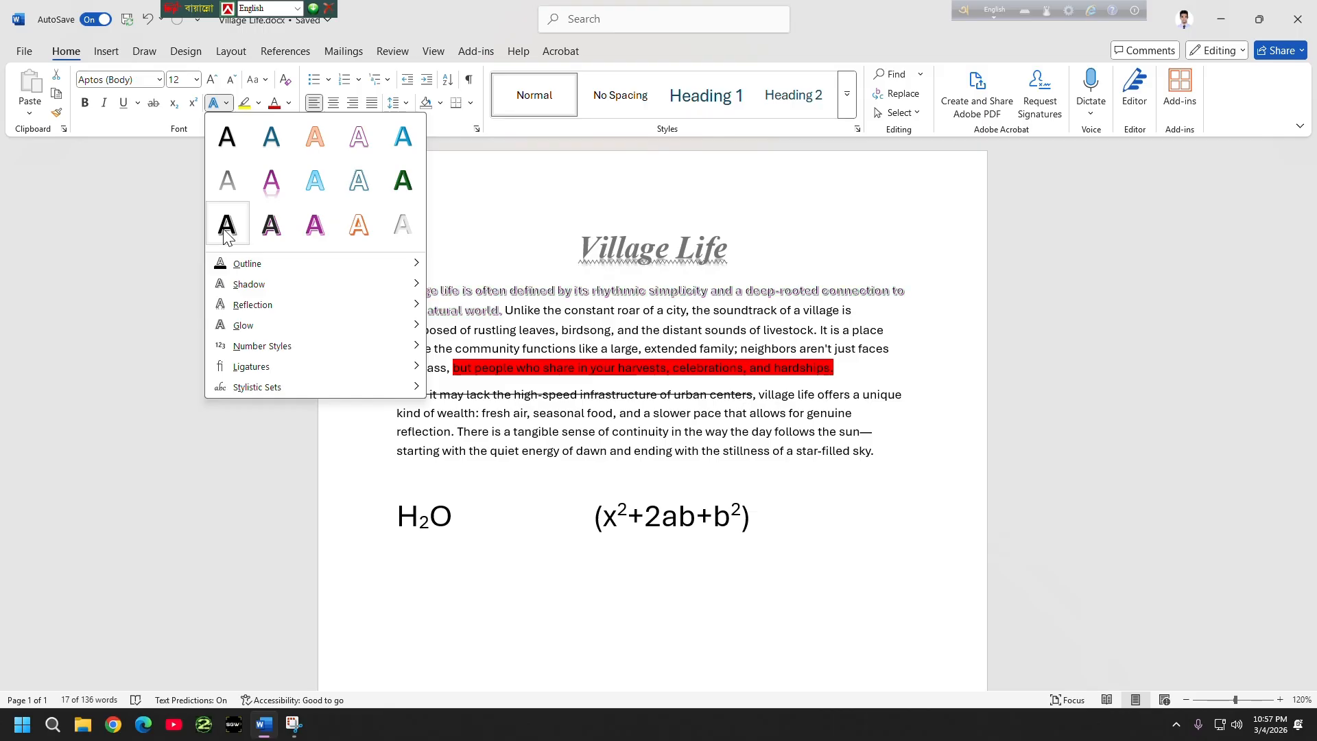
mouse_move(350, 289)
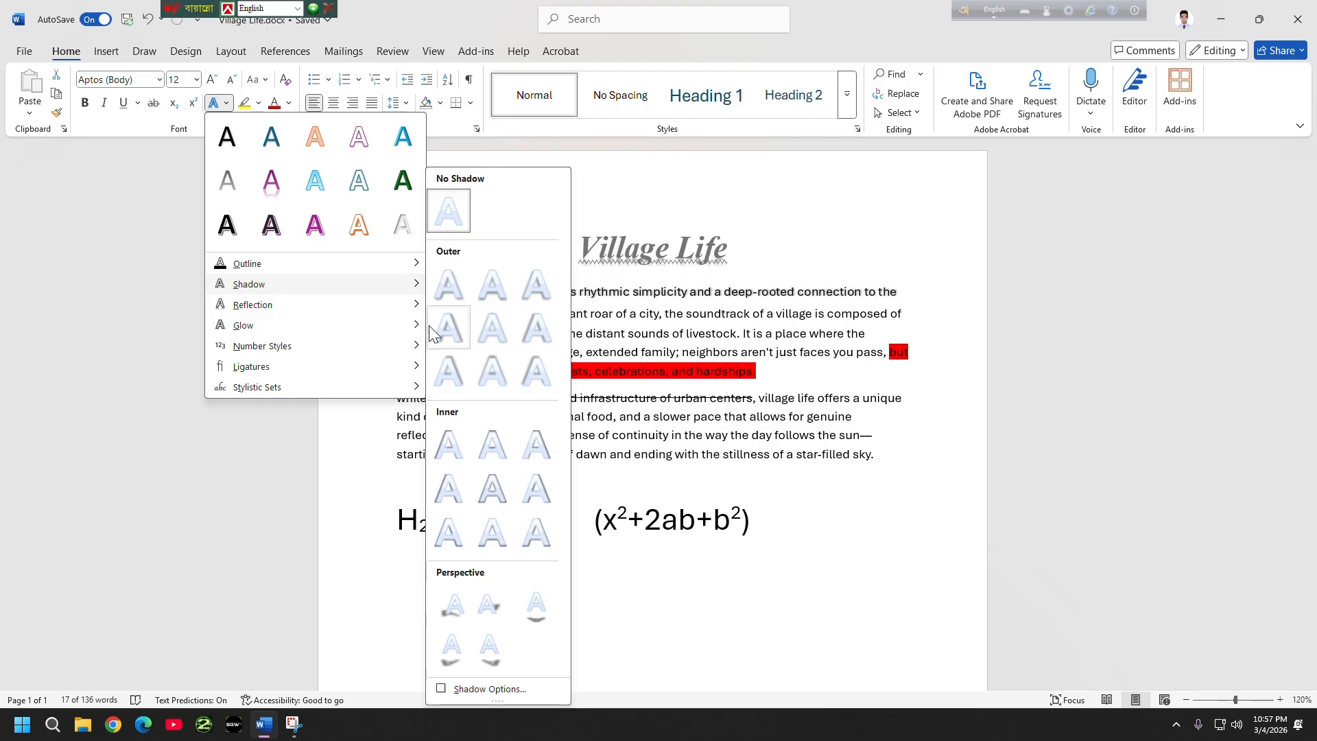
mouse_move(346, 316)
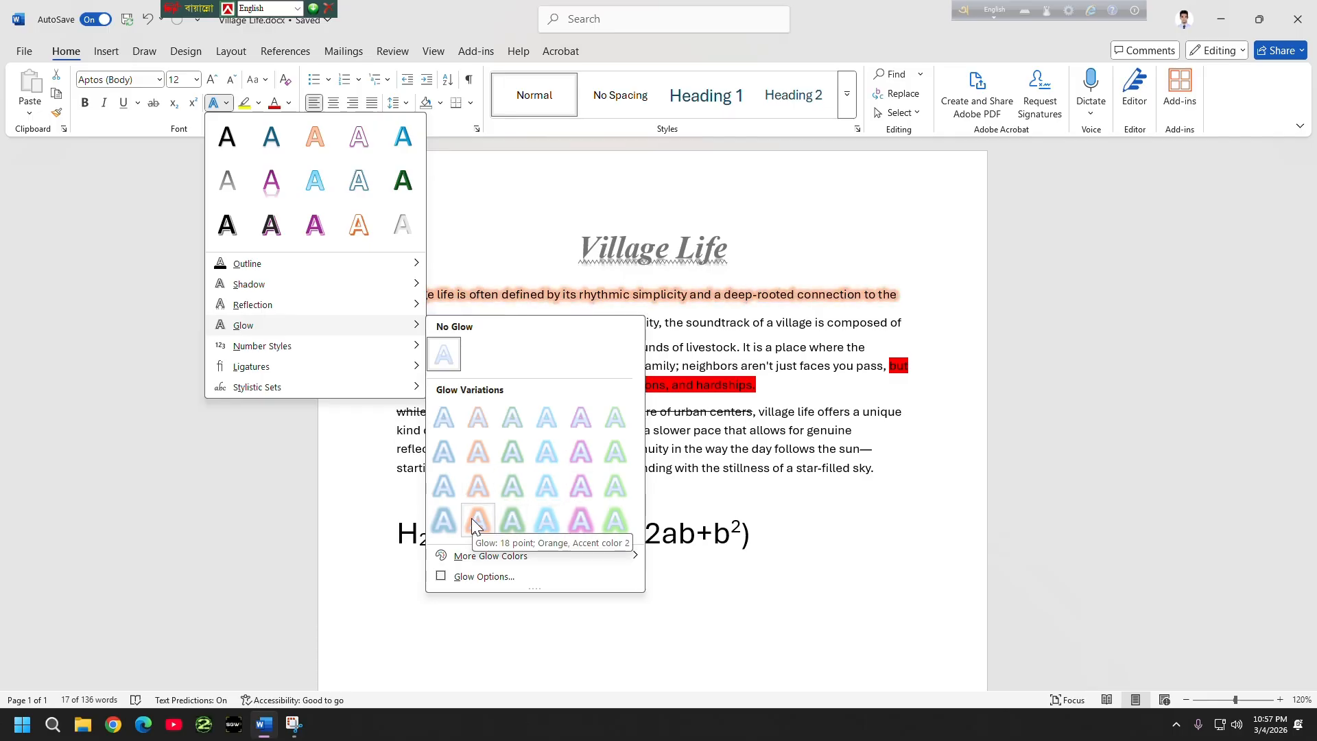
mouse_move(356, 352)
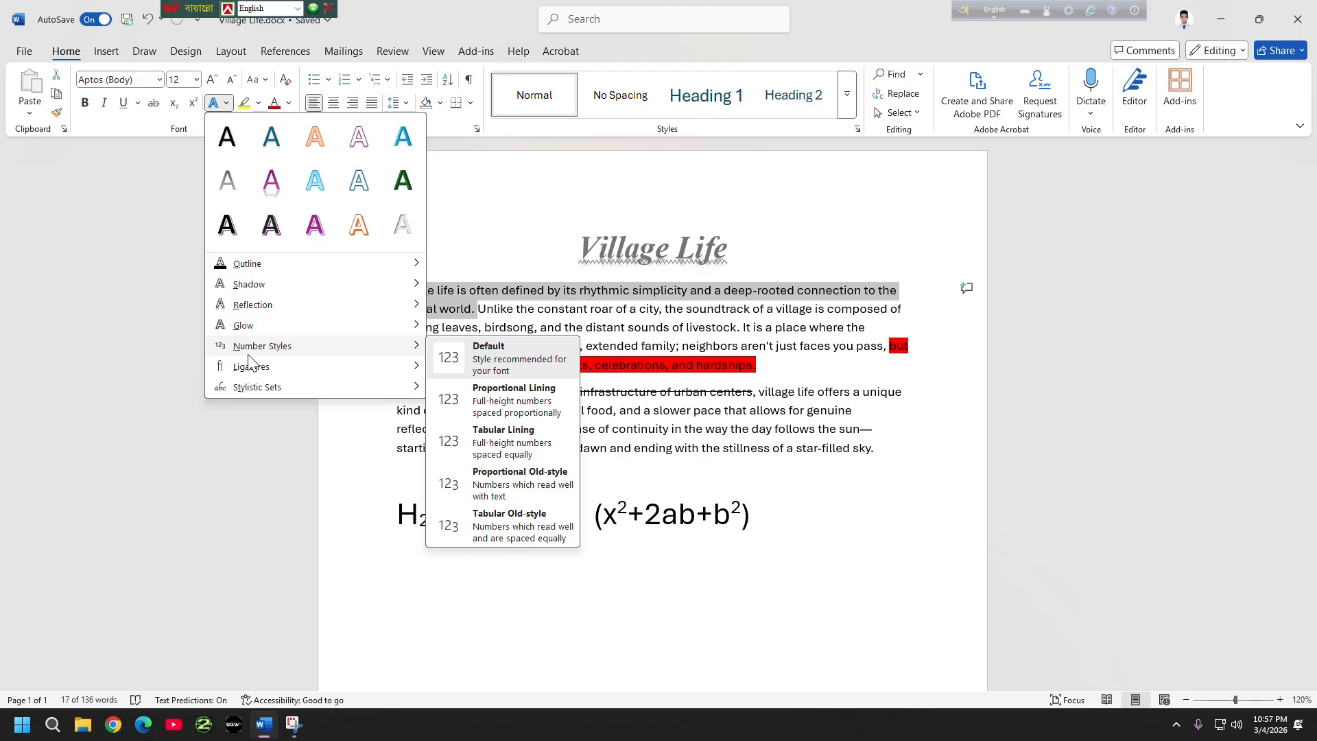
left_click(449, 522)
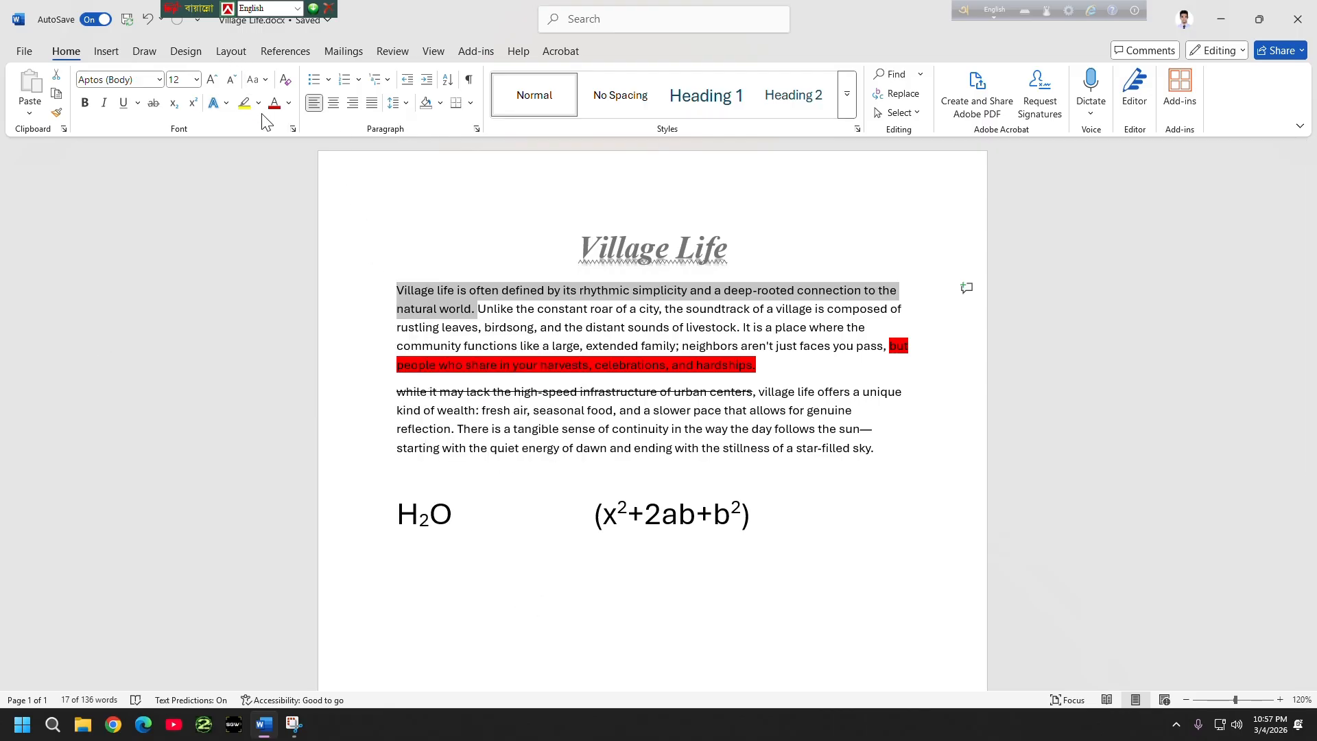
left_click(594, 442)
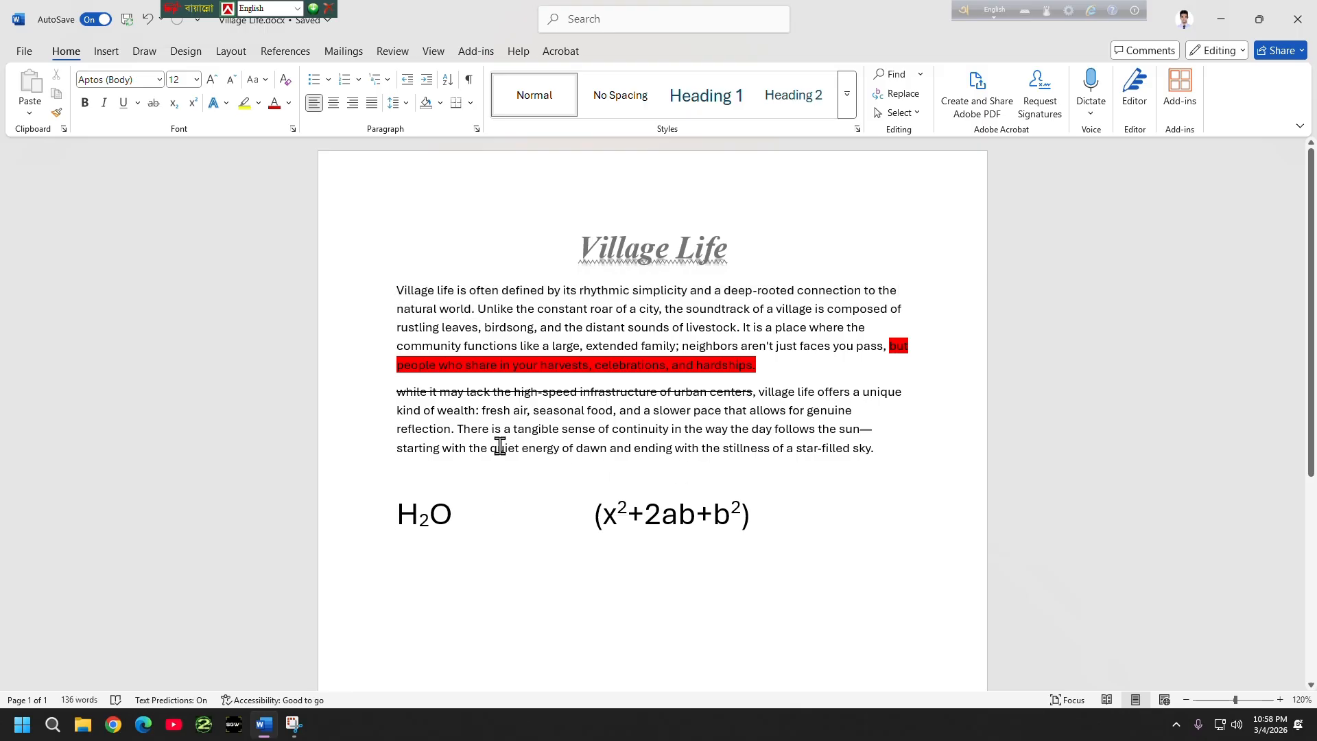
- Colour the first body sentence, ending in "natural world.", in standard green
left_click_drag(398, 291, 476, 310)
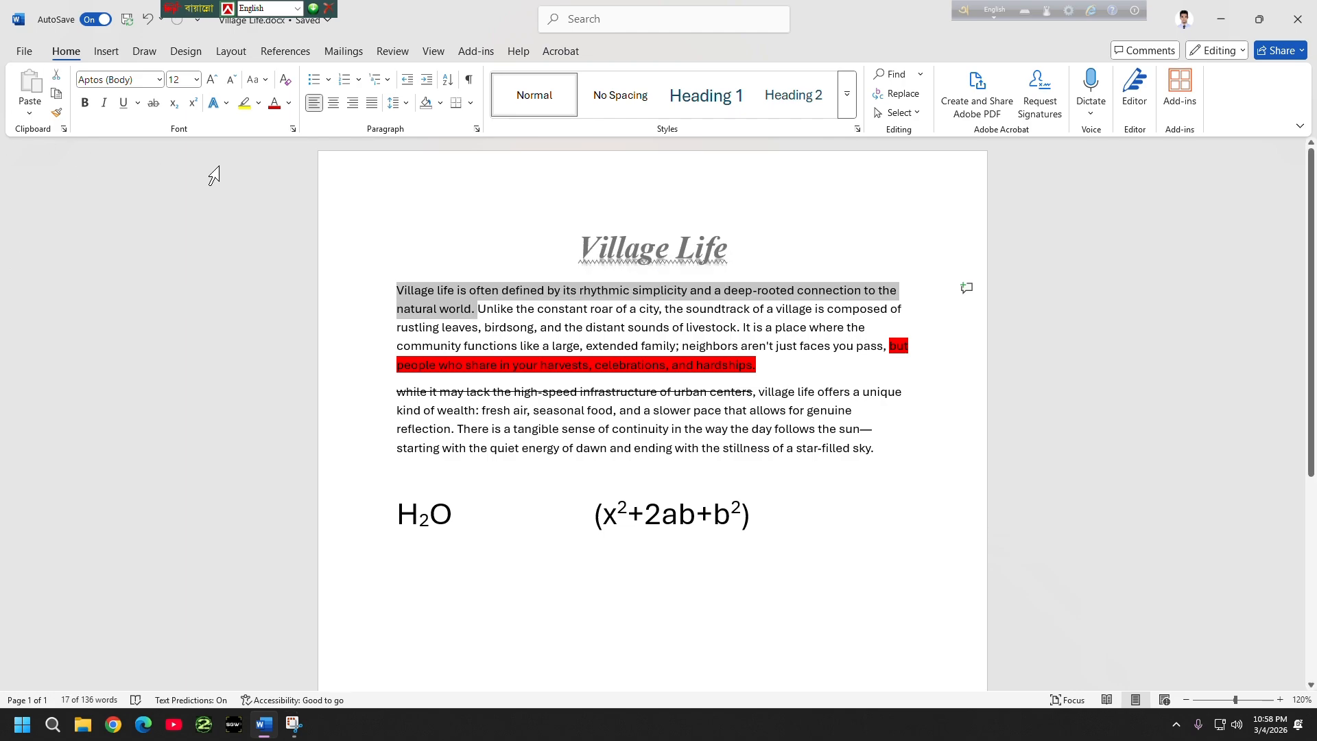
left_click(290, 104)
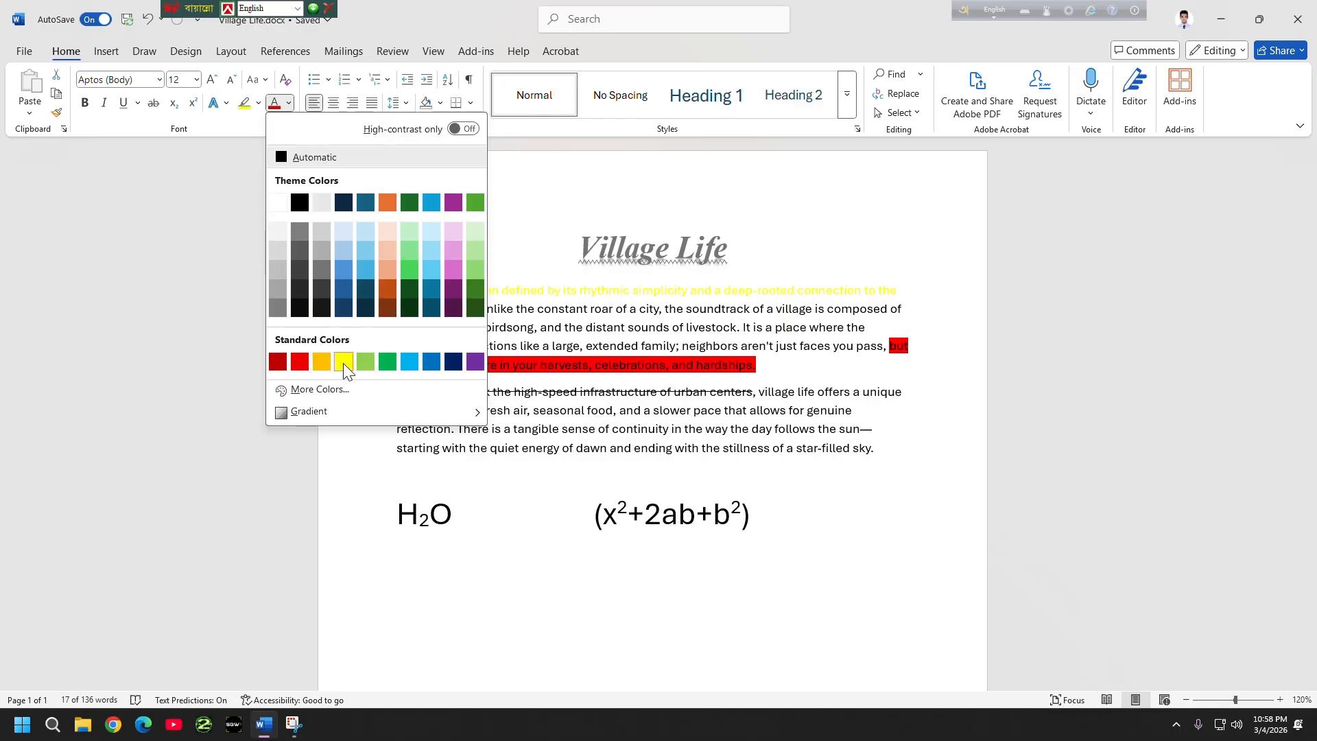
left_click(388, 361)
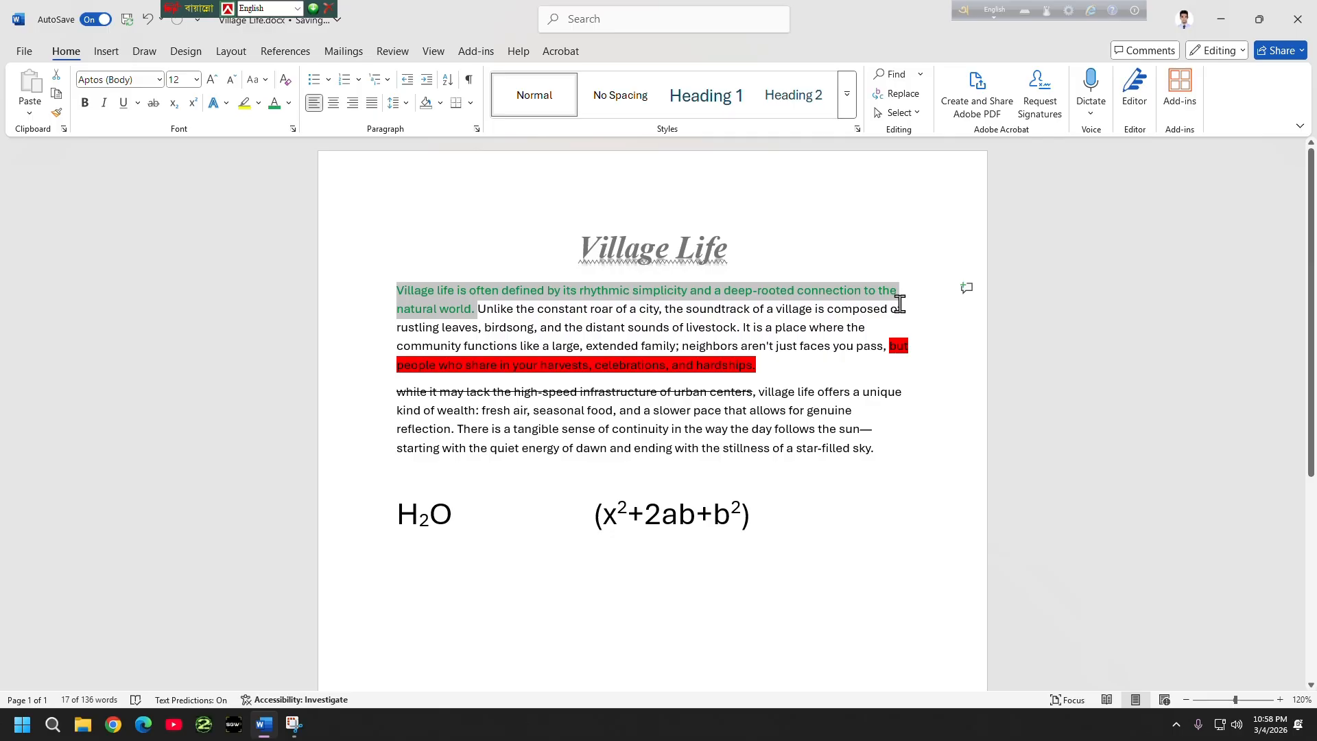
left_click(731, 430)
left_click(860, 413)
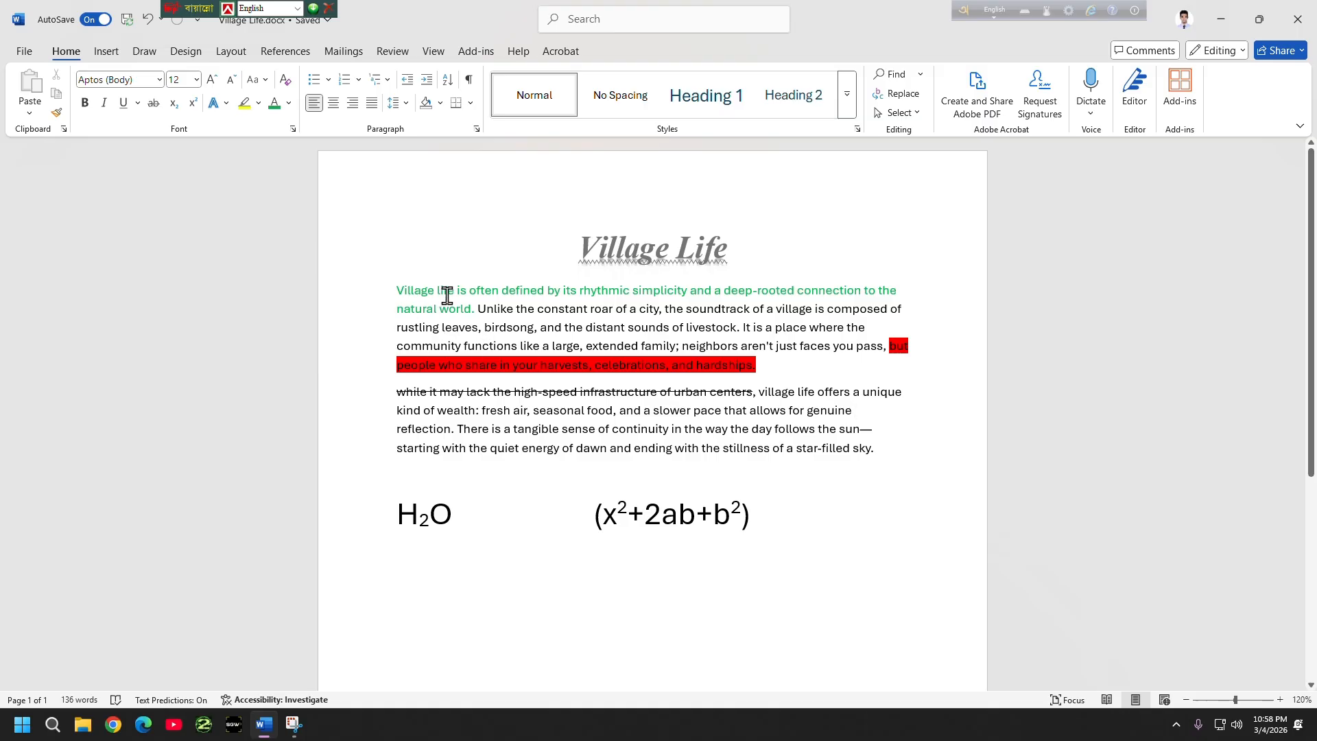
- Try centre alignment and right alignment on the two body paragraphs
left_click_drag(393, 286, 365, 291)
left_click_drag(393, 291, 887, 464)
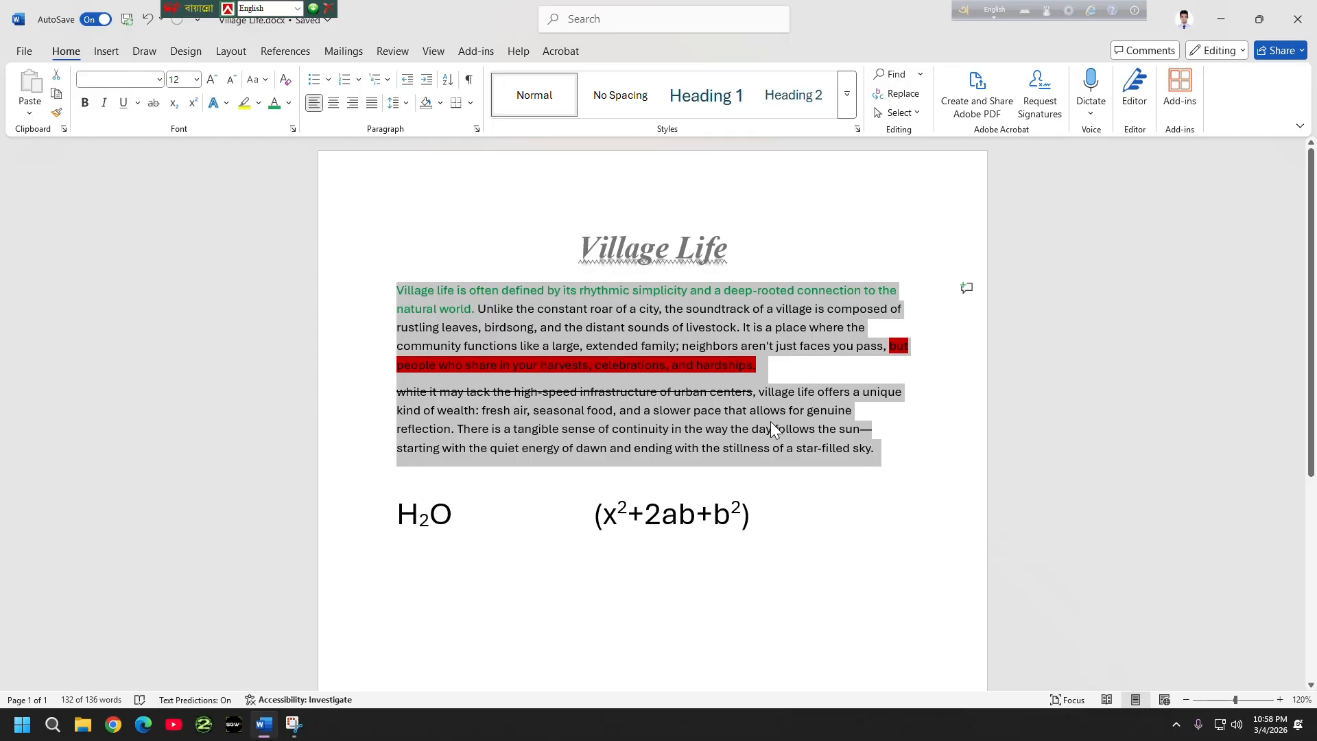
left_click(334, 102)
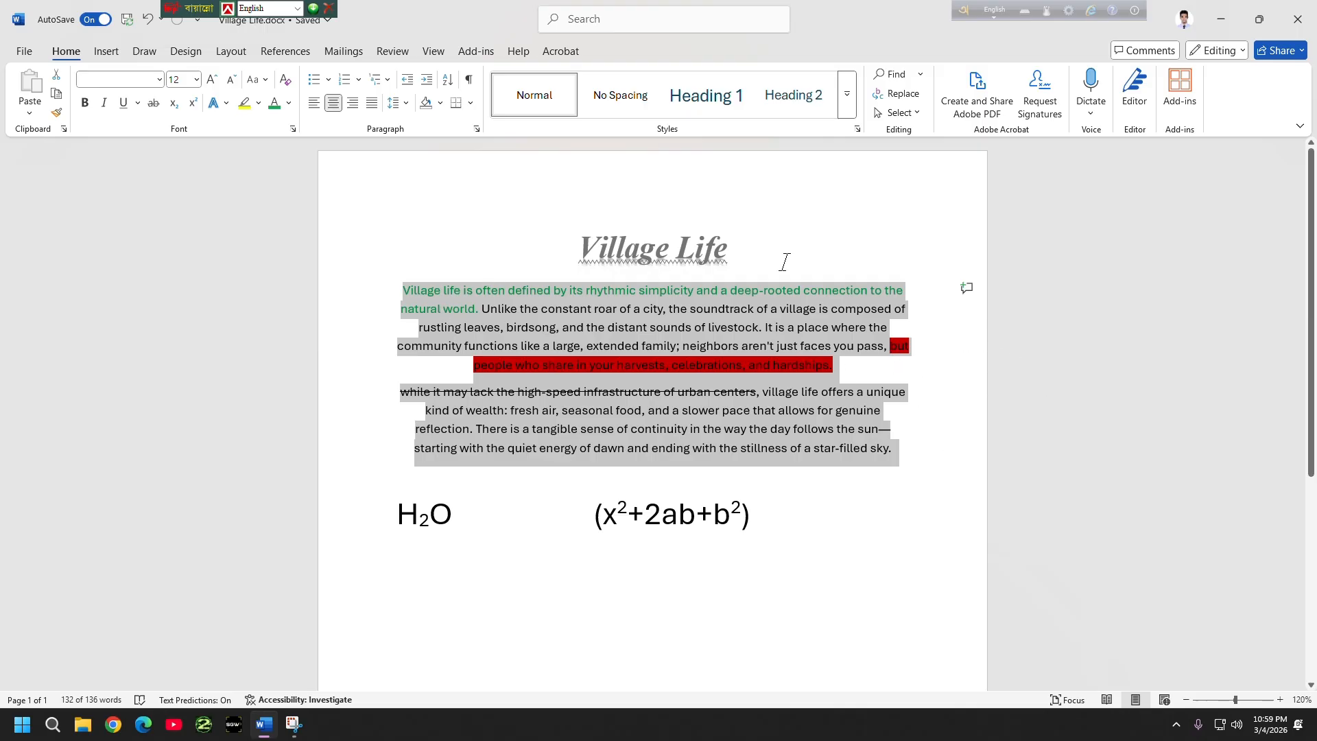
left_click(353, 104)
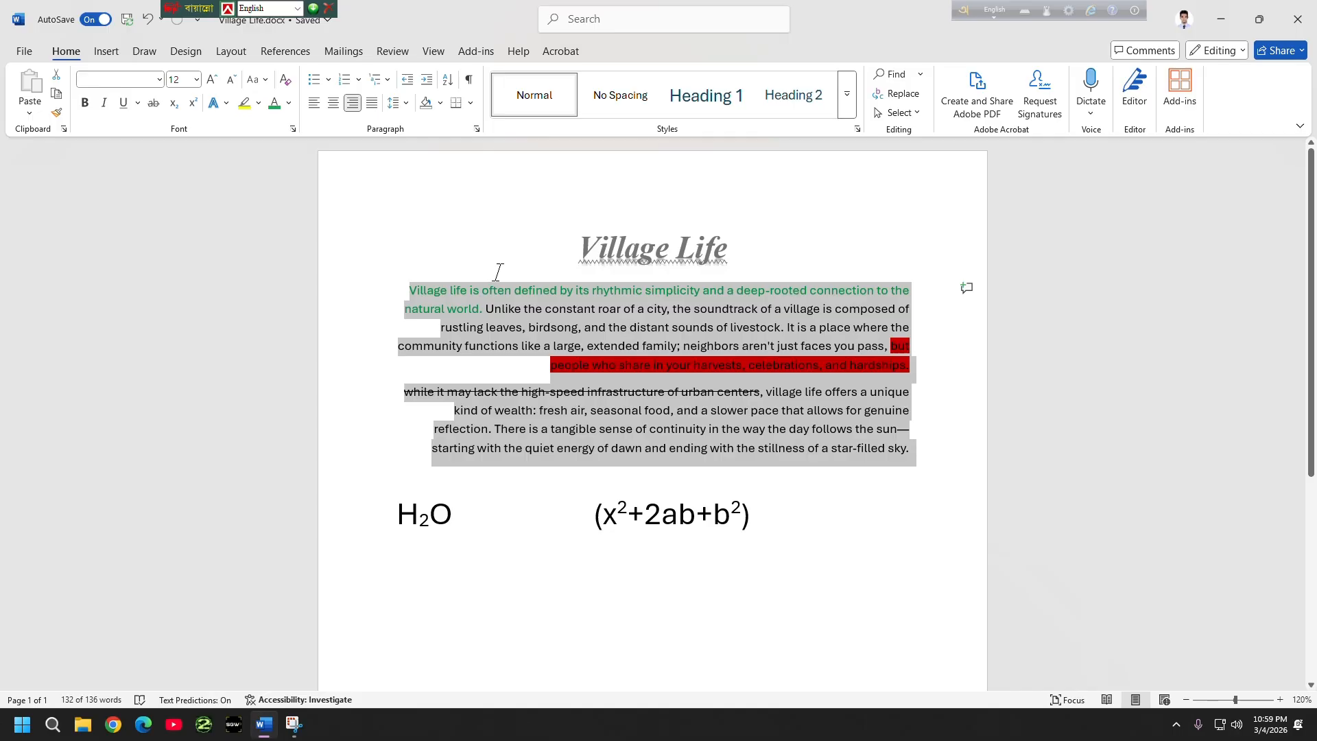
left_click(974, 461)
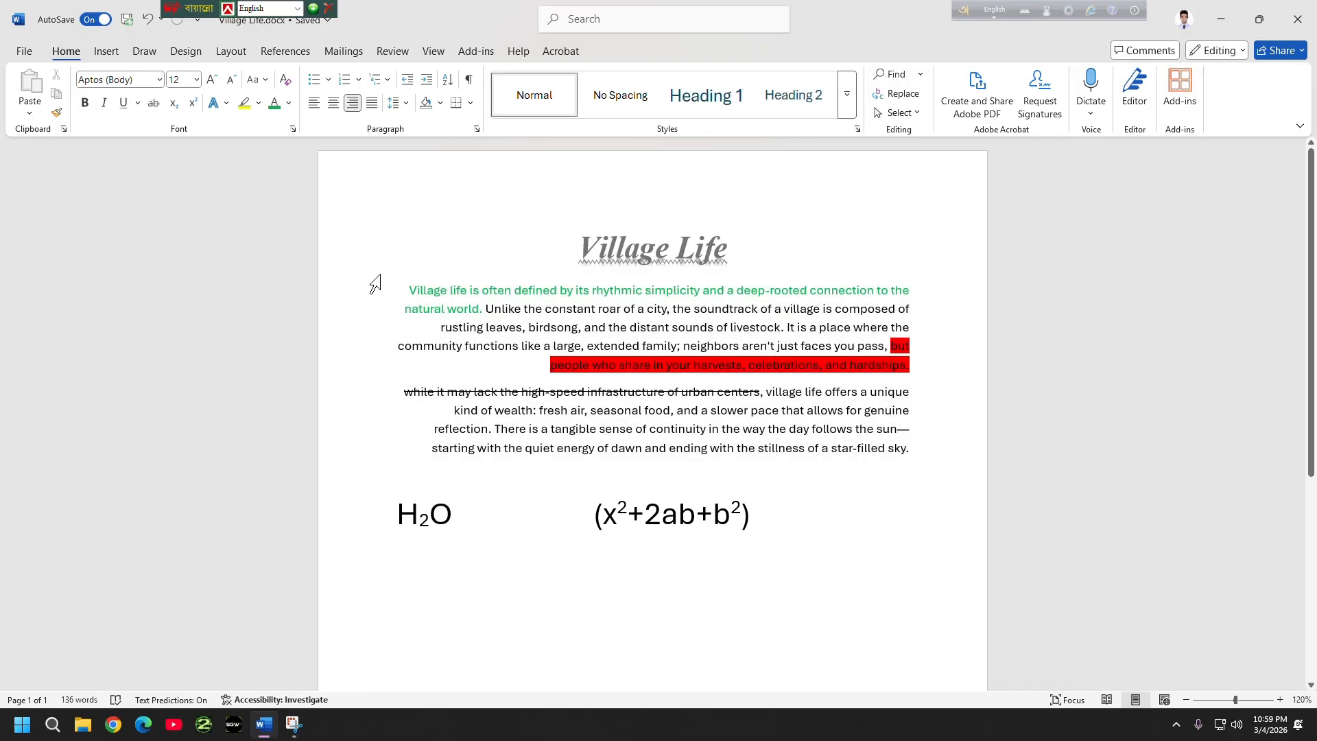
- Align the two body paragraphs back to the left margin
left_click_drag(410, 291, 868, 493)
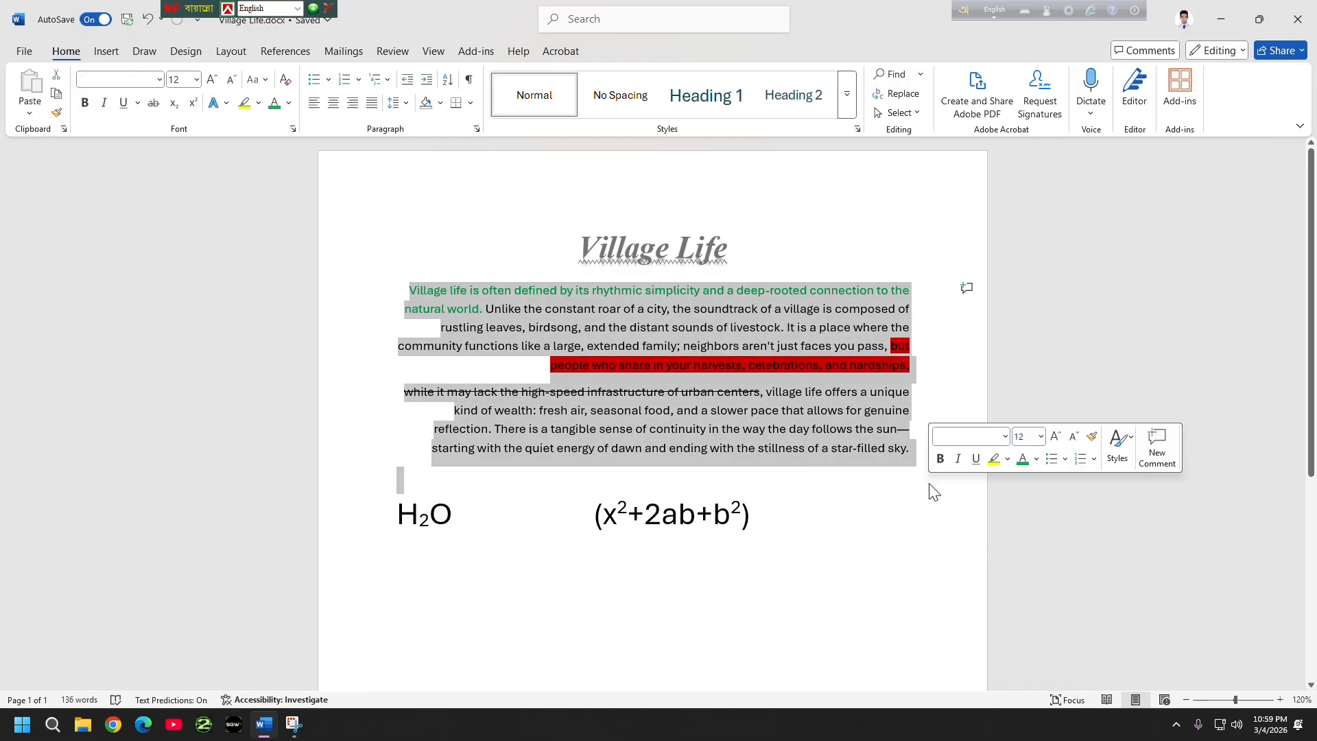
left_click(313, 105)
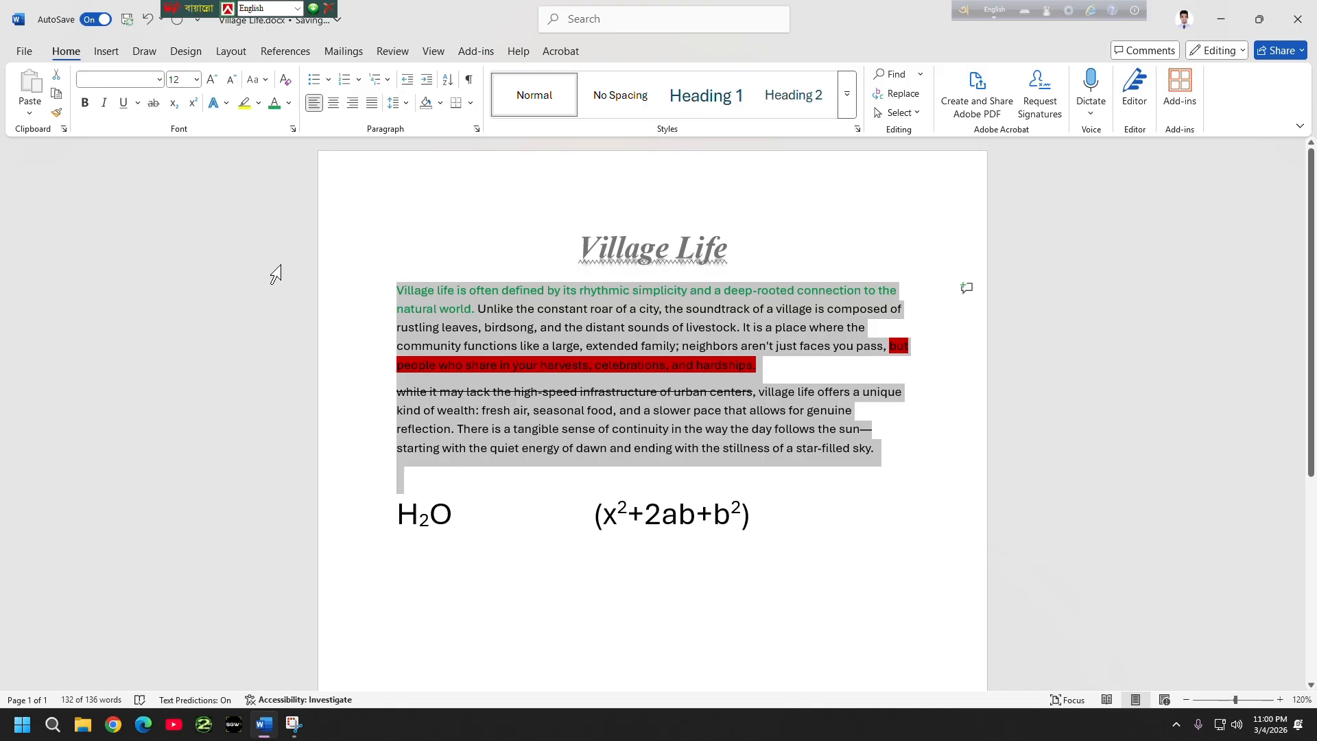
left_click(406, 290)
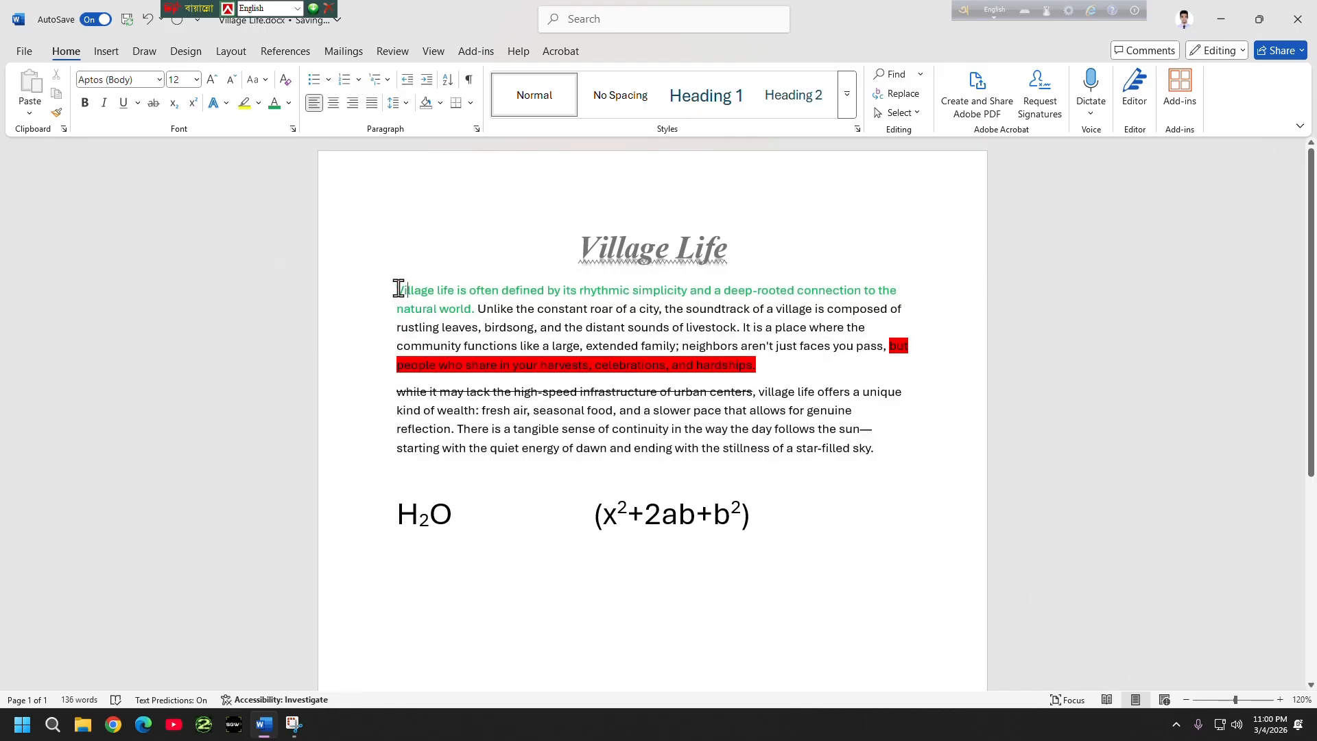
- Justify the two body paragraphs between both margins
left_click_drag(393, 288, 894, 446)
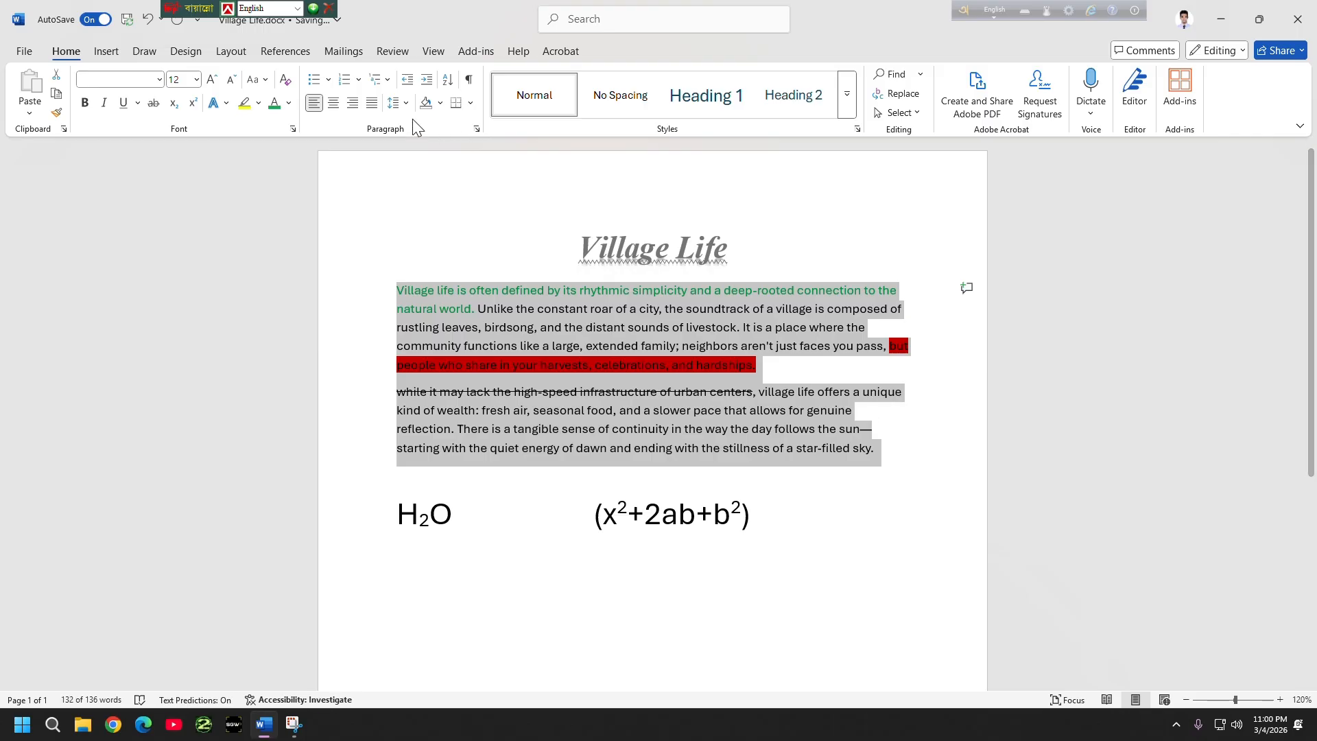
left_click(370, 105)
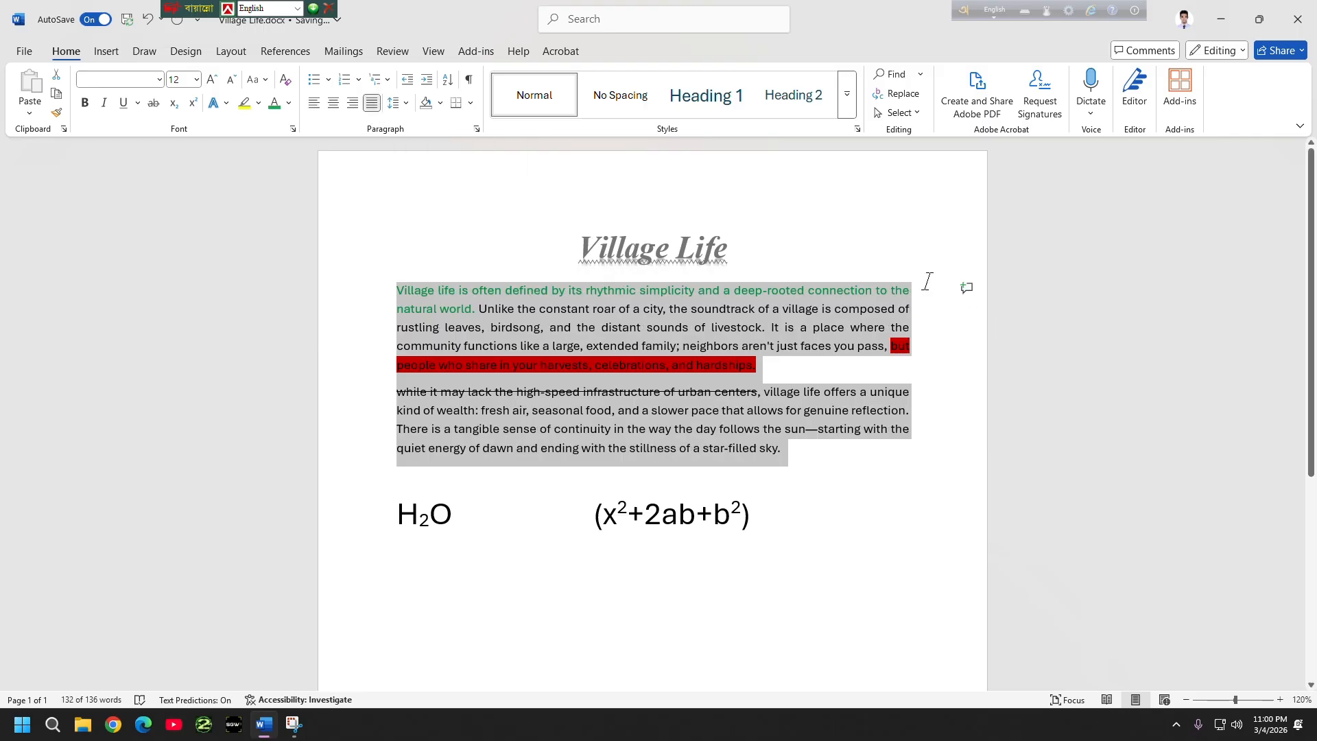
left_click(770, 372)
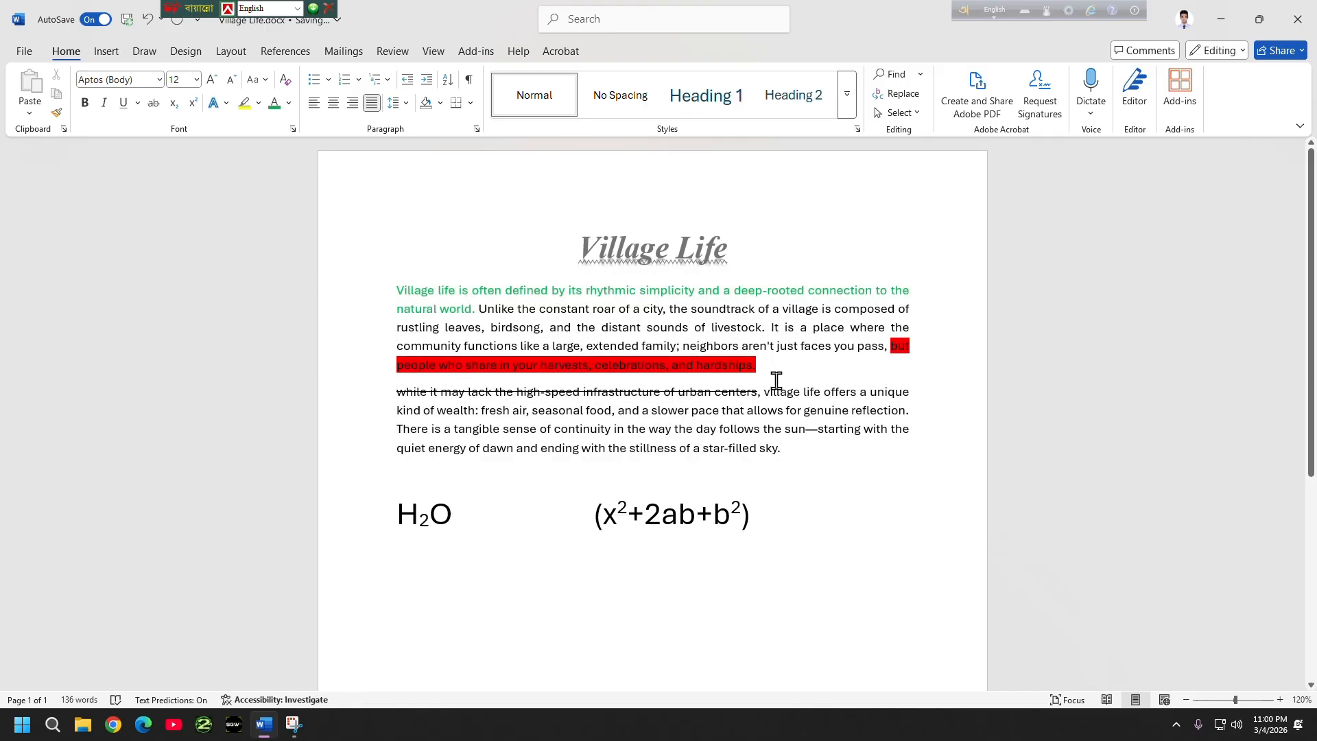
- Join the second body paragraph to the end of the first and justify the combined paragraph
left_click(391, 392)
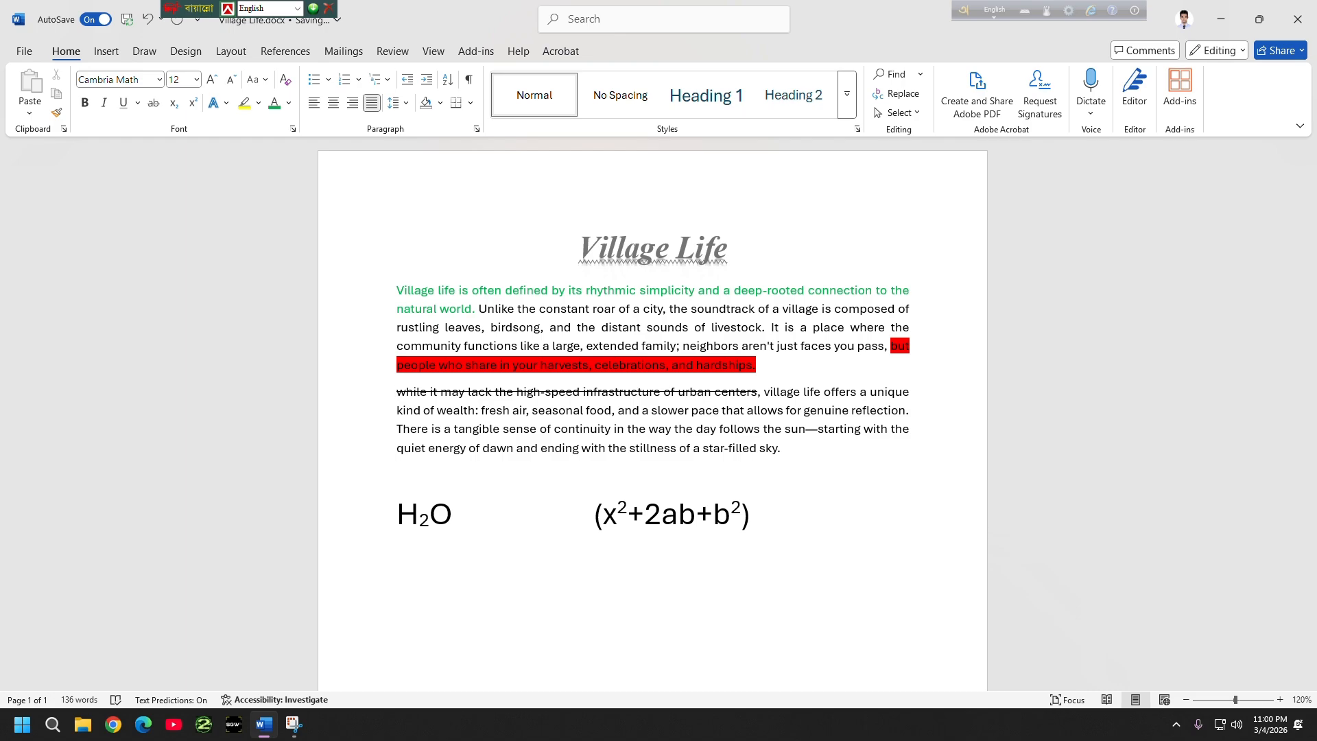
key("BackSpace")
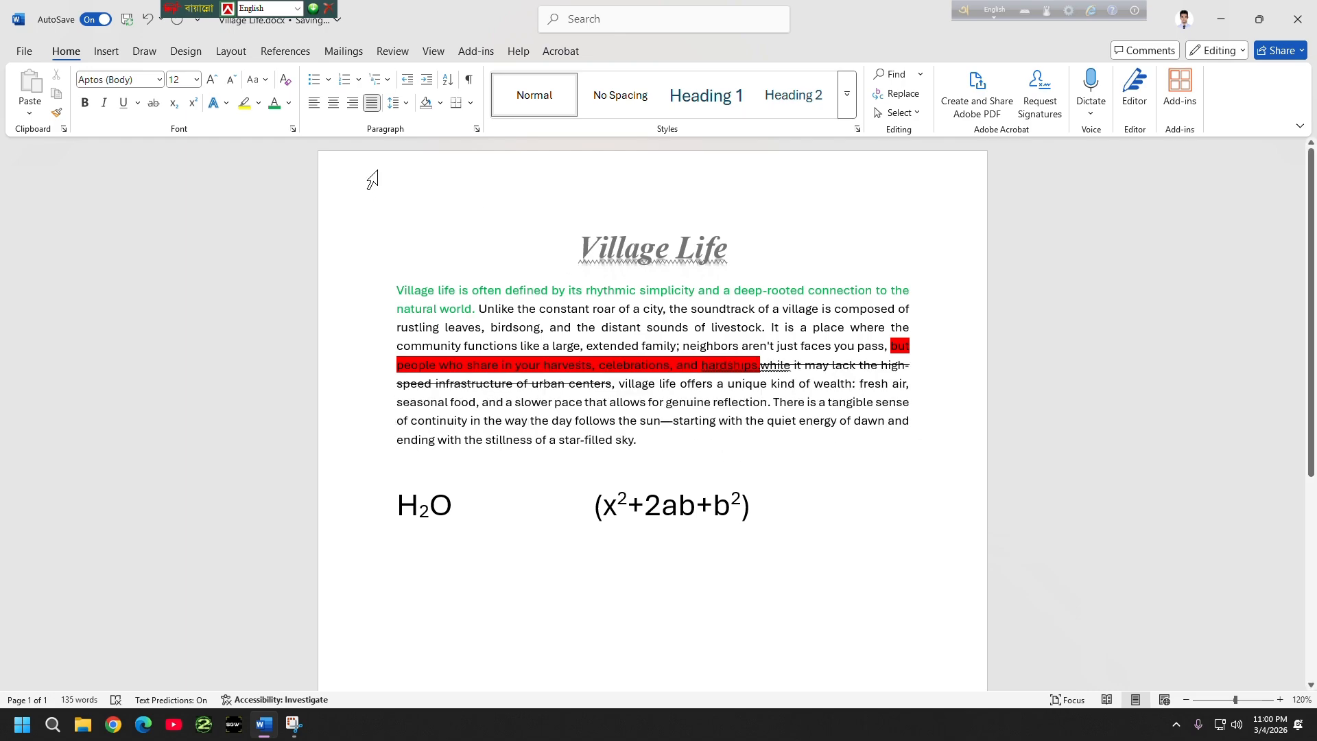
left_click_drag(396, 293, 662, 447)
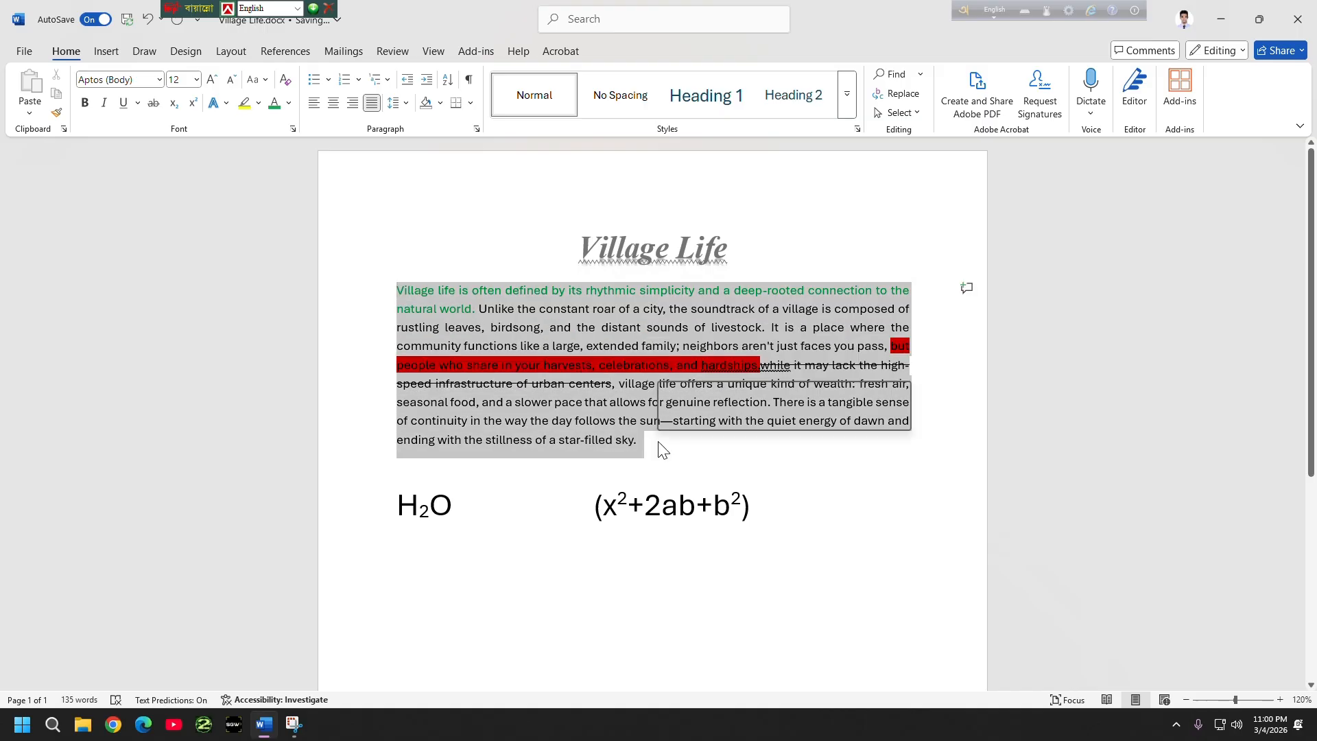
left_click(371, 103)
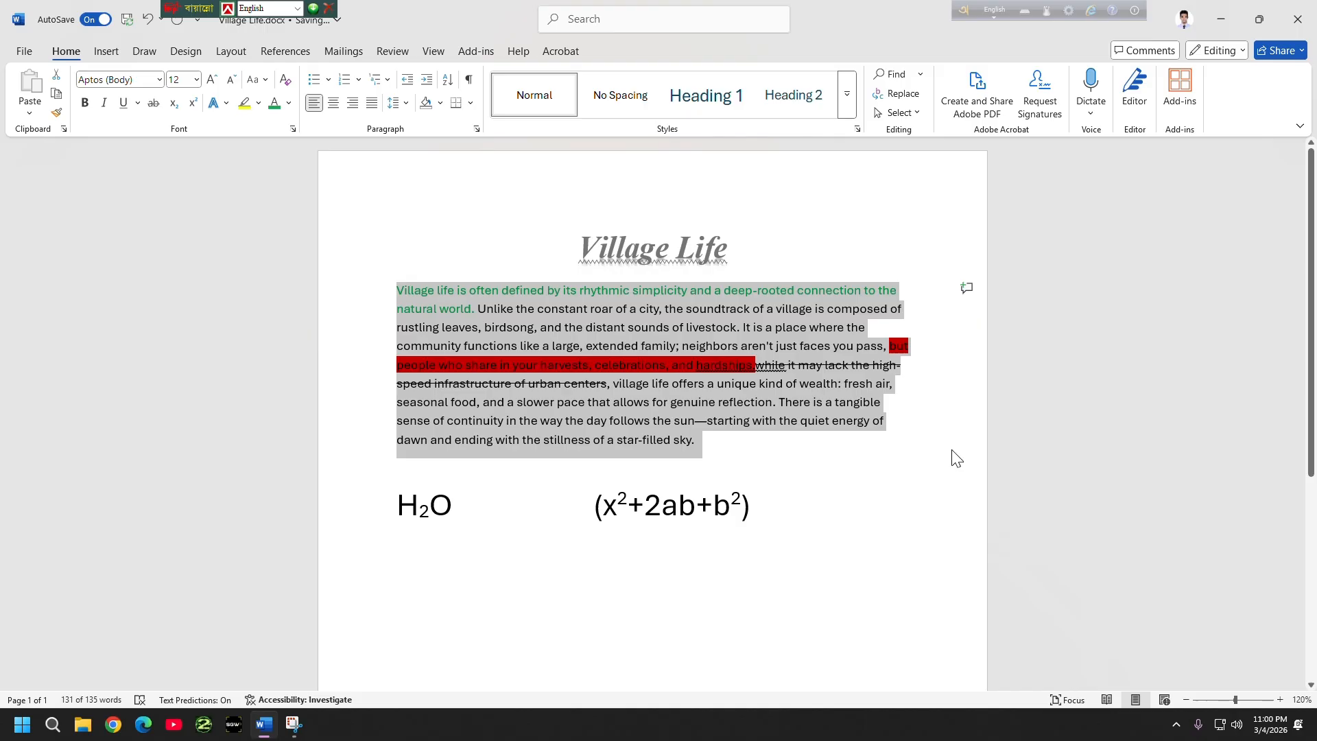
left_click(374, 104)
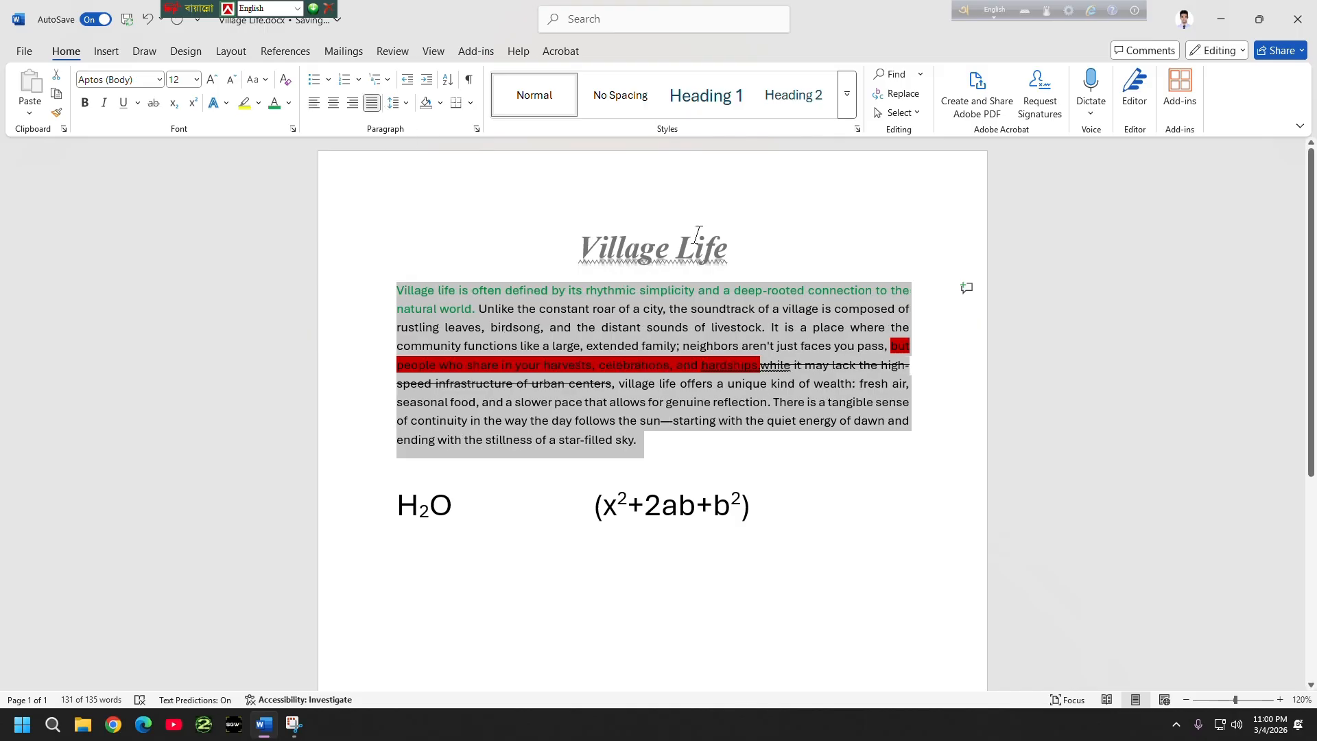
left_click(910, 469)
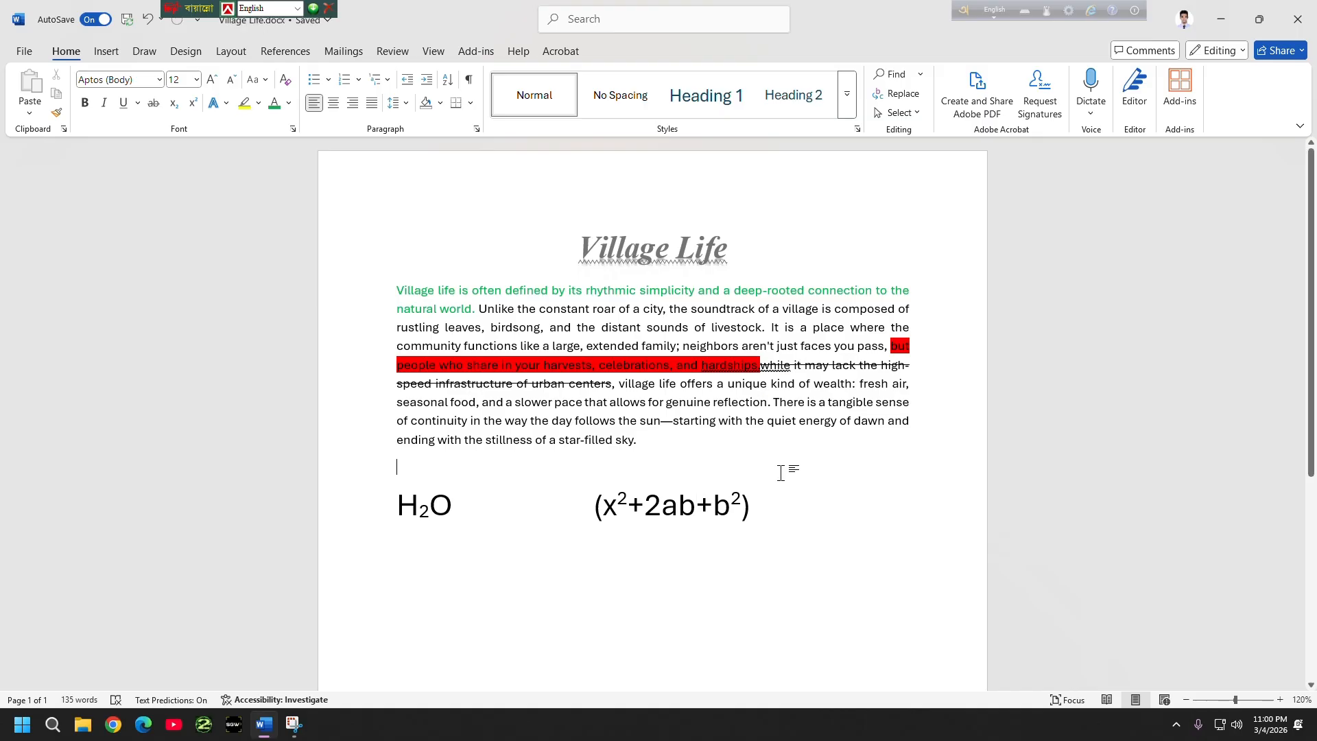
- Delete the line with the H₂O and algebraic formulas and start a list with solid round bullets there
left_click_drag(761, 500, 425, 506)
key("BackSpace")
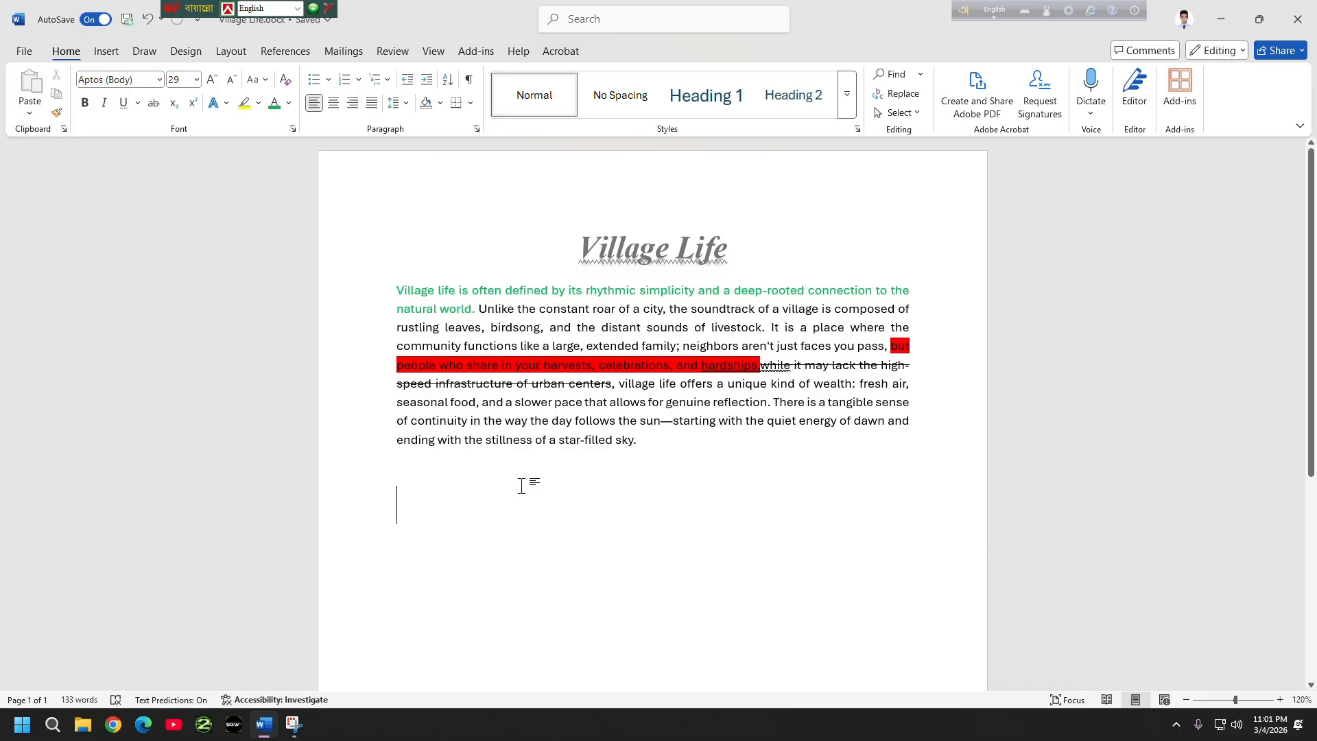
left_click(328, 80)
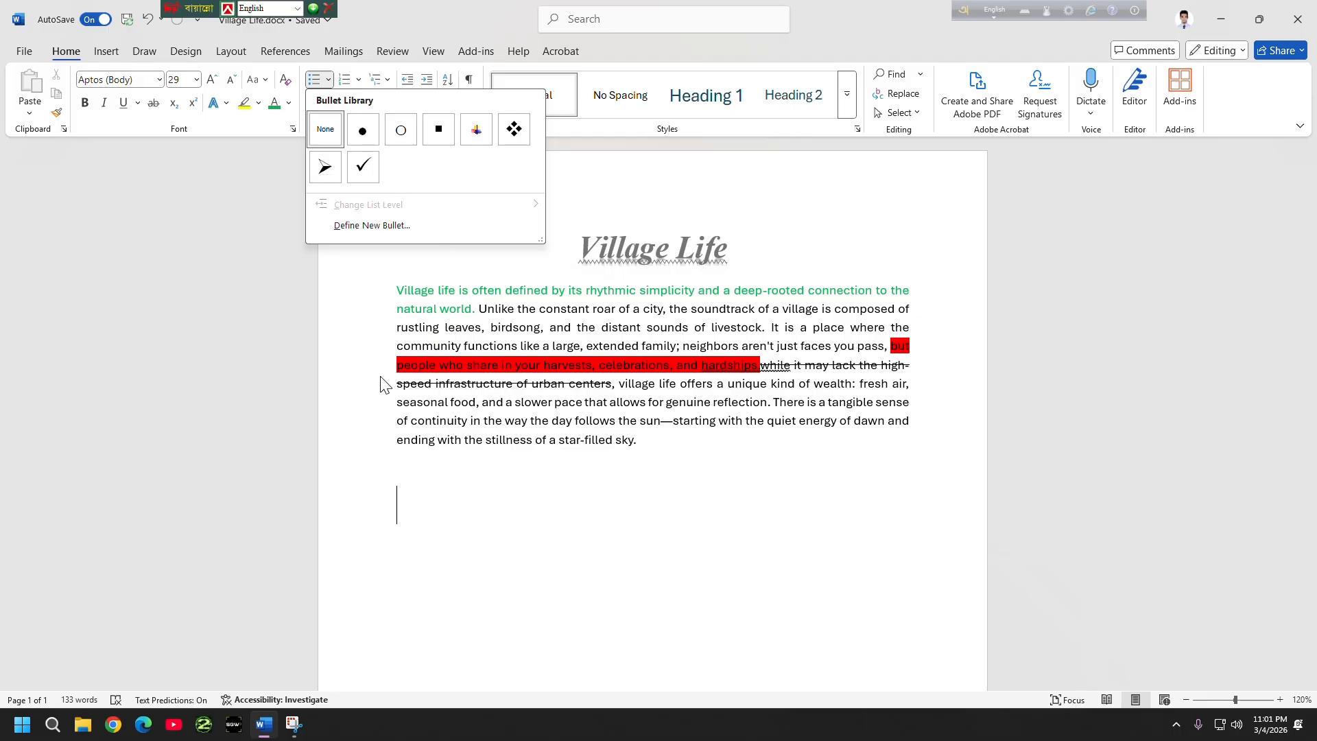
left_click(372, 137)
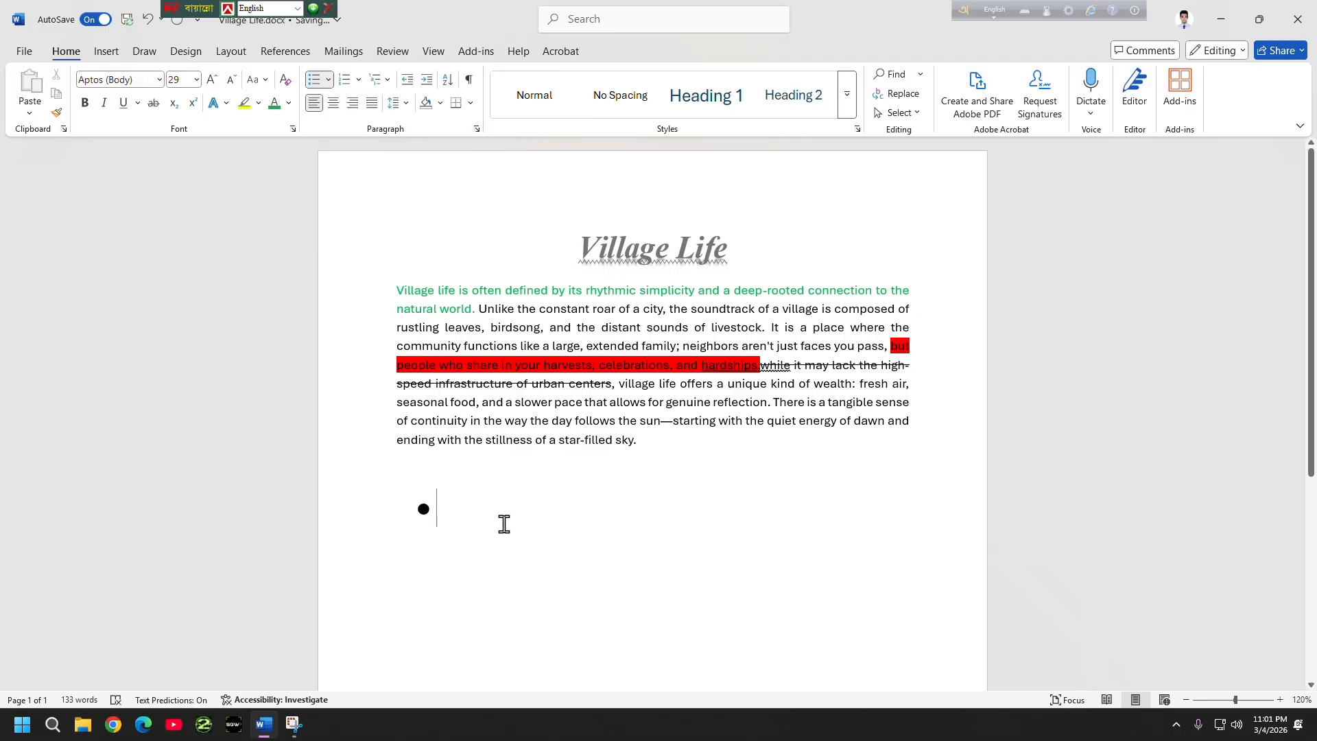
- Fill the bulleted list with five items: Sndfjsgjdfgjnjsdklflk, Jkdsfbkbsjdkjfb, Dsjkgbjbsgdjknsjad, Mndflknsdlkfglknklnsd and fdsjgkfldsj
type("sndfjsgjd")
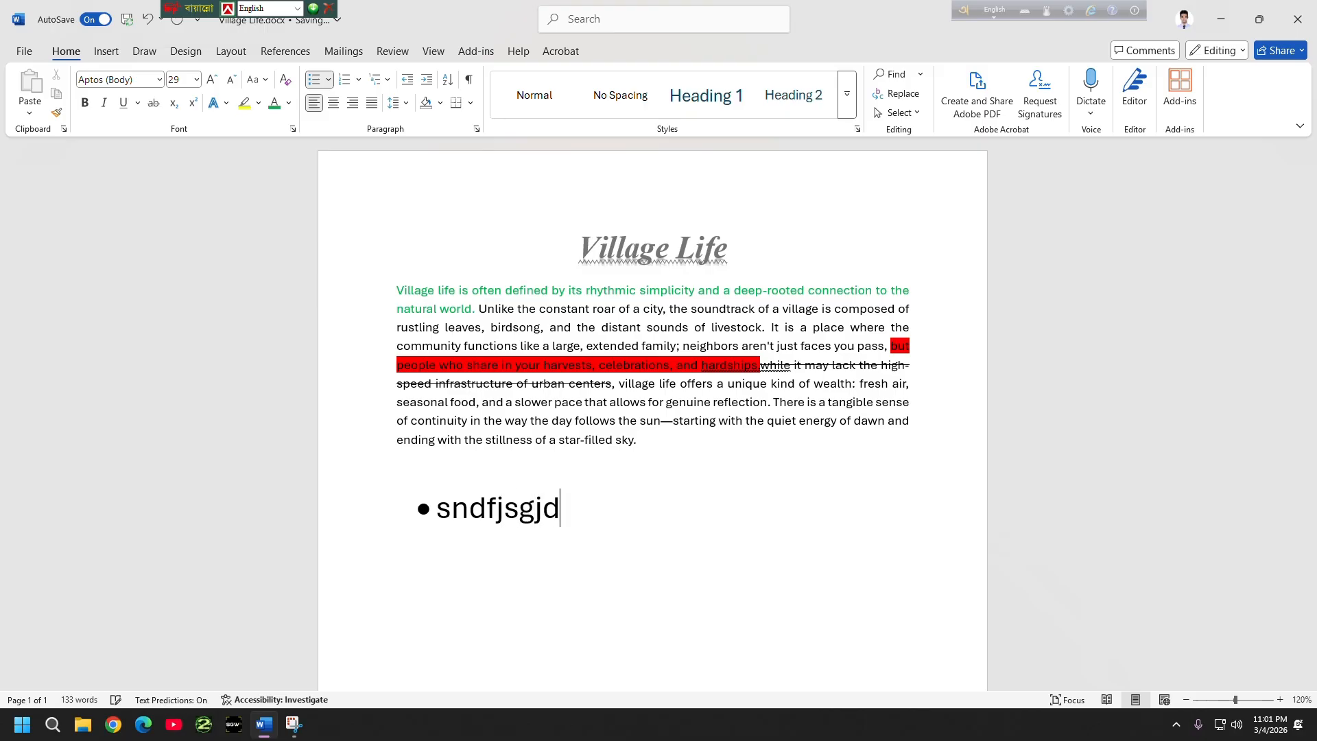
type("fgjnjsdklflk")
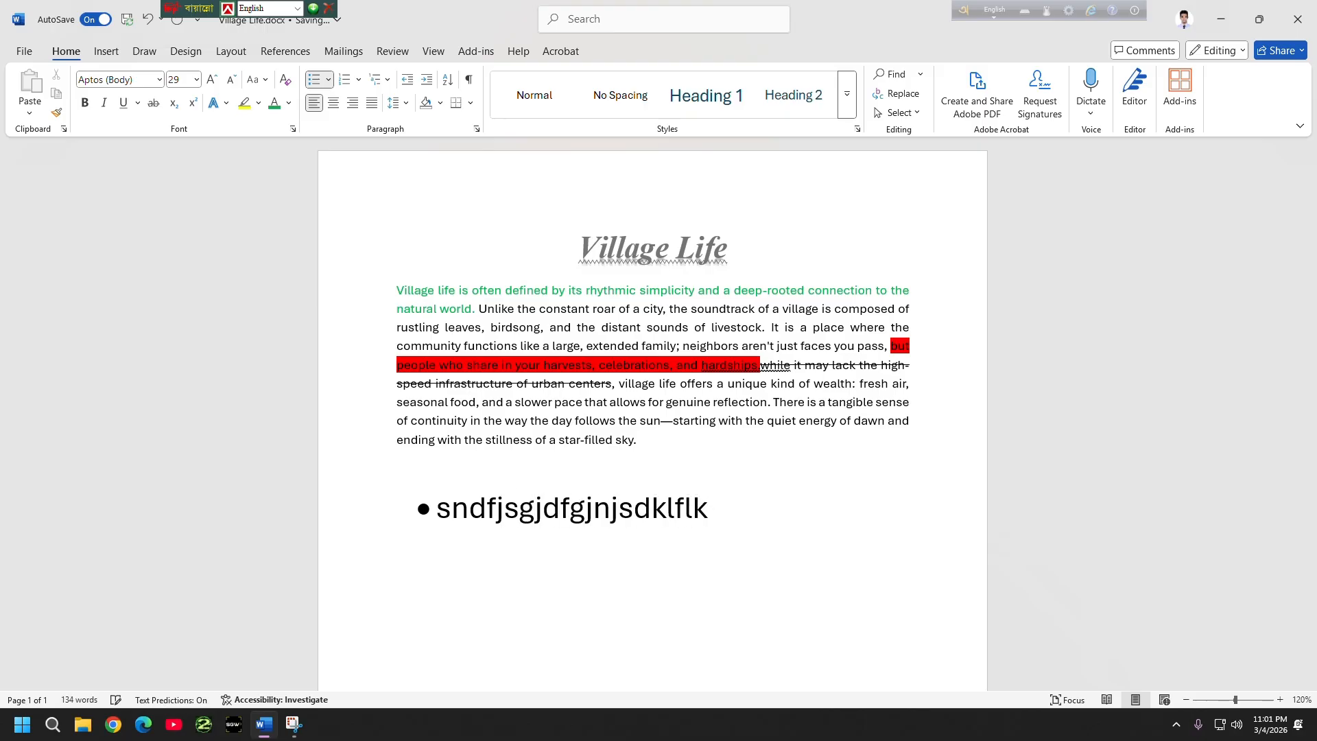
key("Return")
type("jkdsfb")
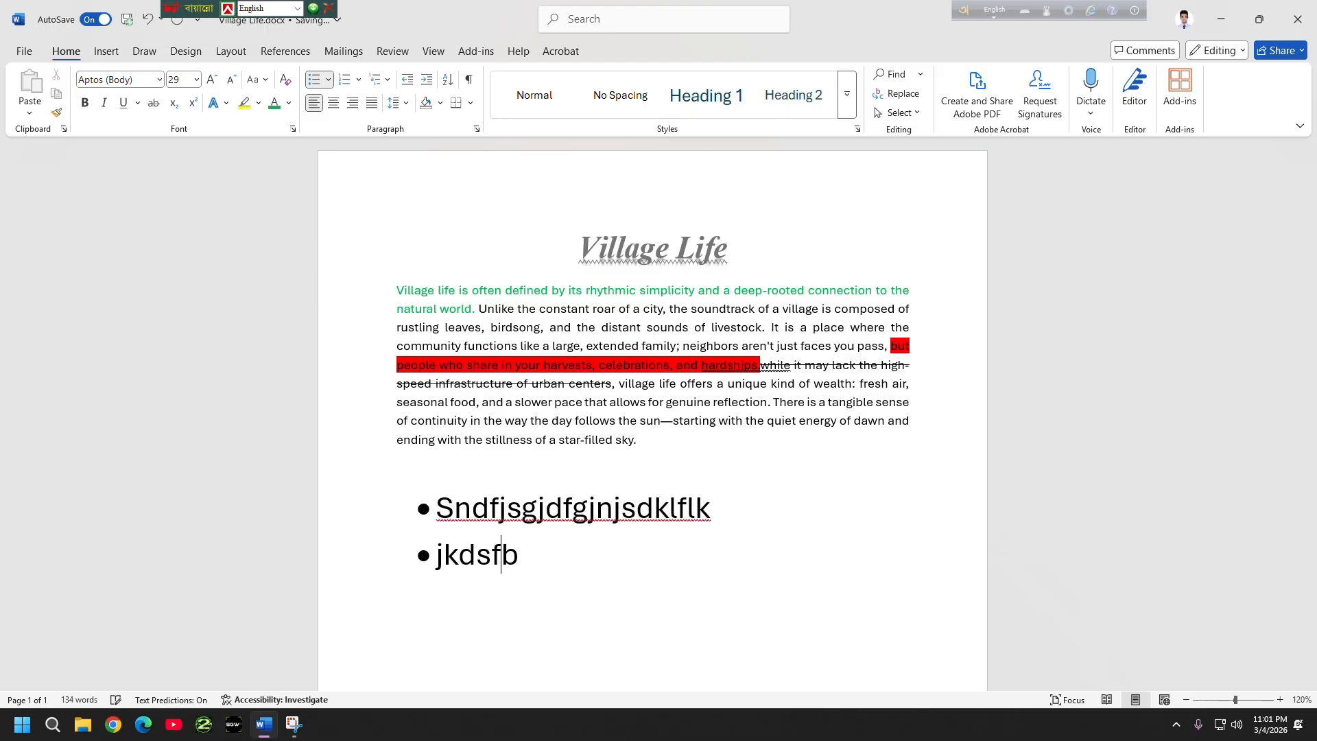
type("kbsjdkjfb")
key("Return")
type("dsjkgbj")
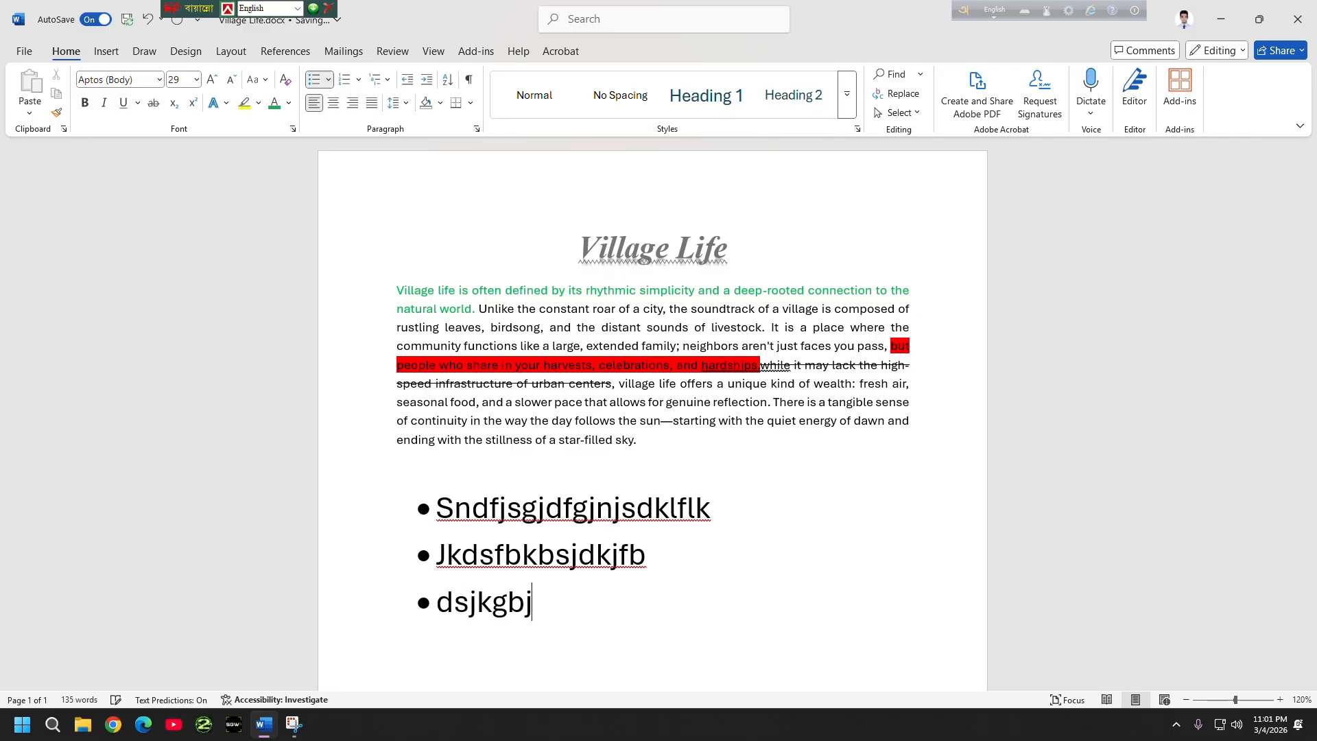
type("bsgdjknsjad")
key("Return")
type("mndflk")
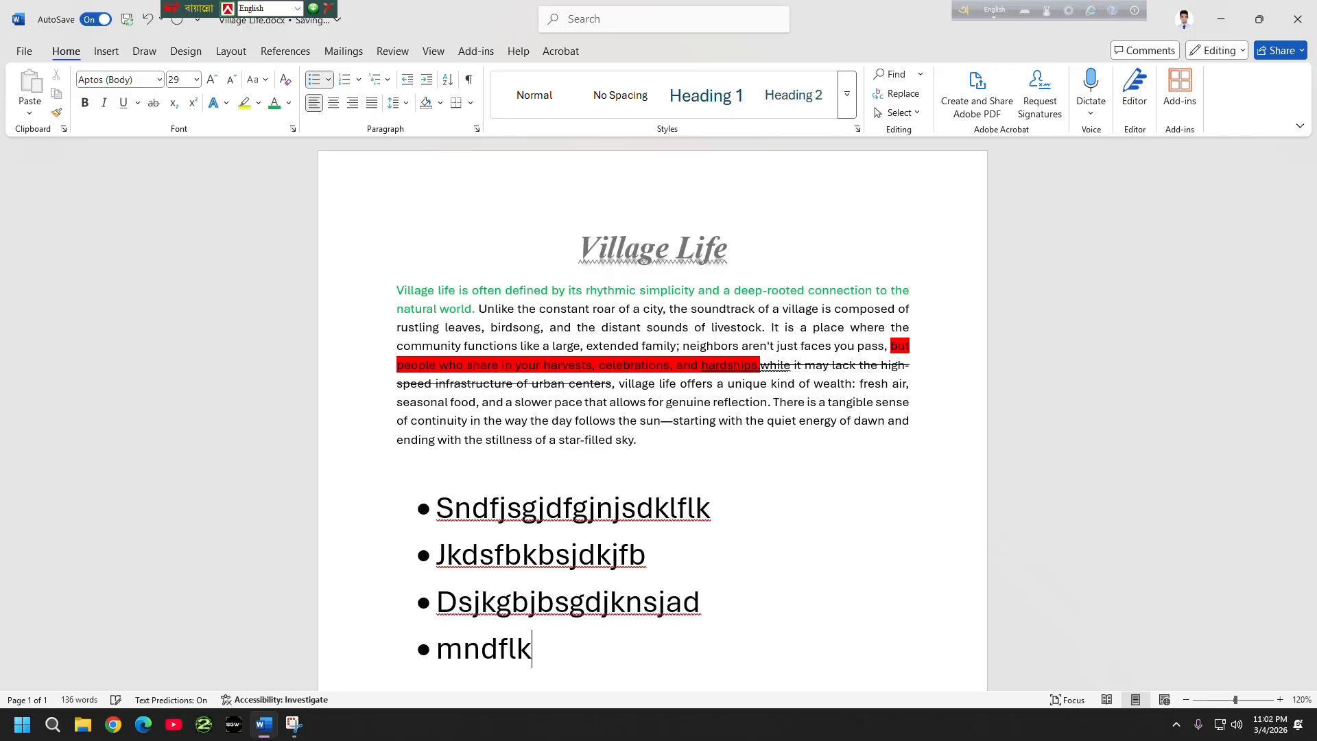
type("nsdlkfglknklnsd")
key("Return")
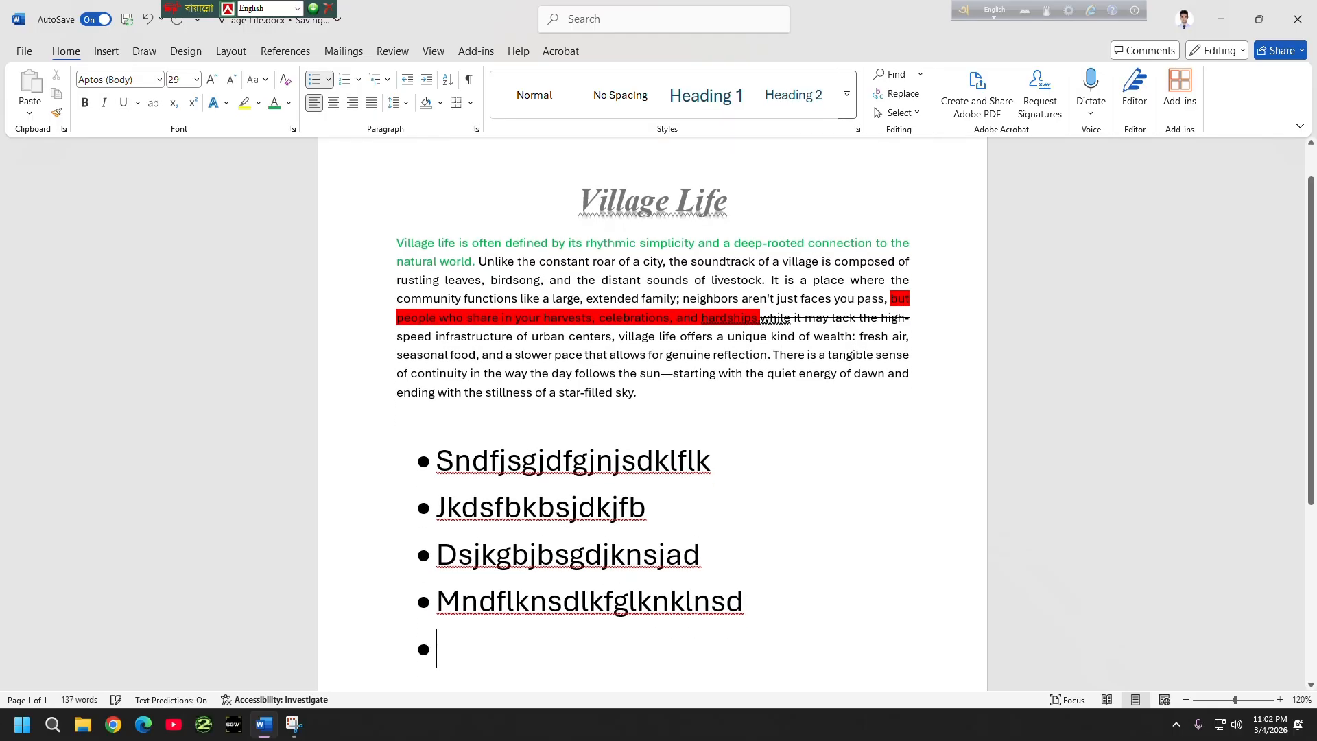
type("fdsjgkfldsj")
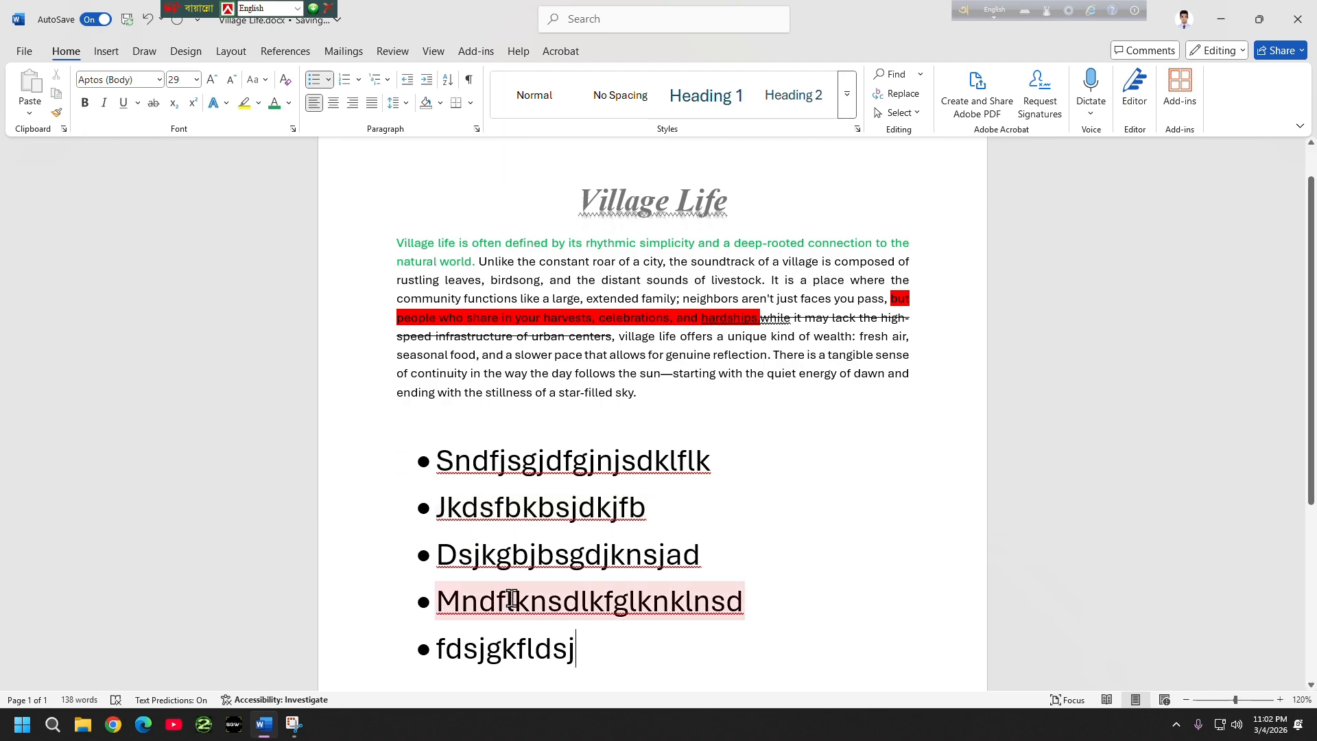
- Change the bullets of all five list items to hollow circles, followed by solid squares
left_click_drag(432, 461, 700, 652)
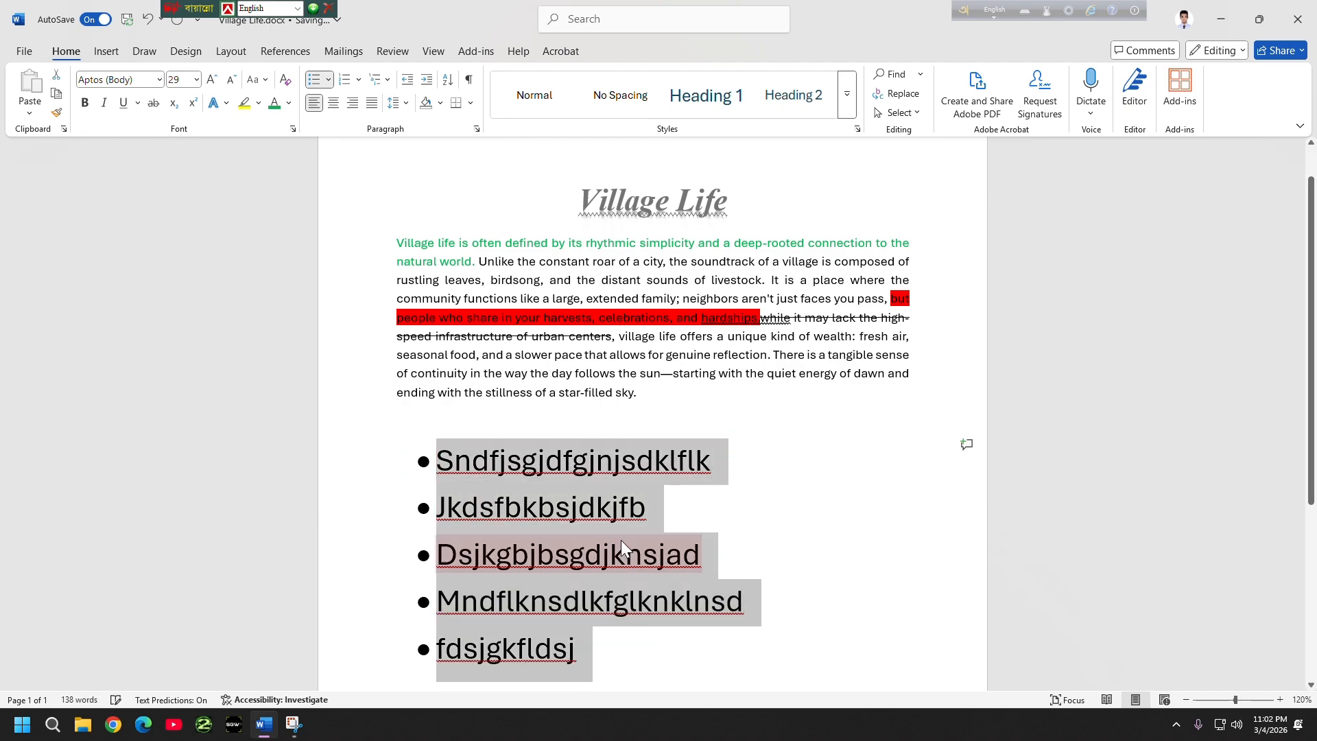
left_click(329, 80)
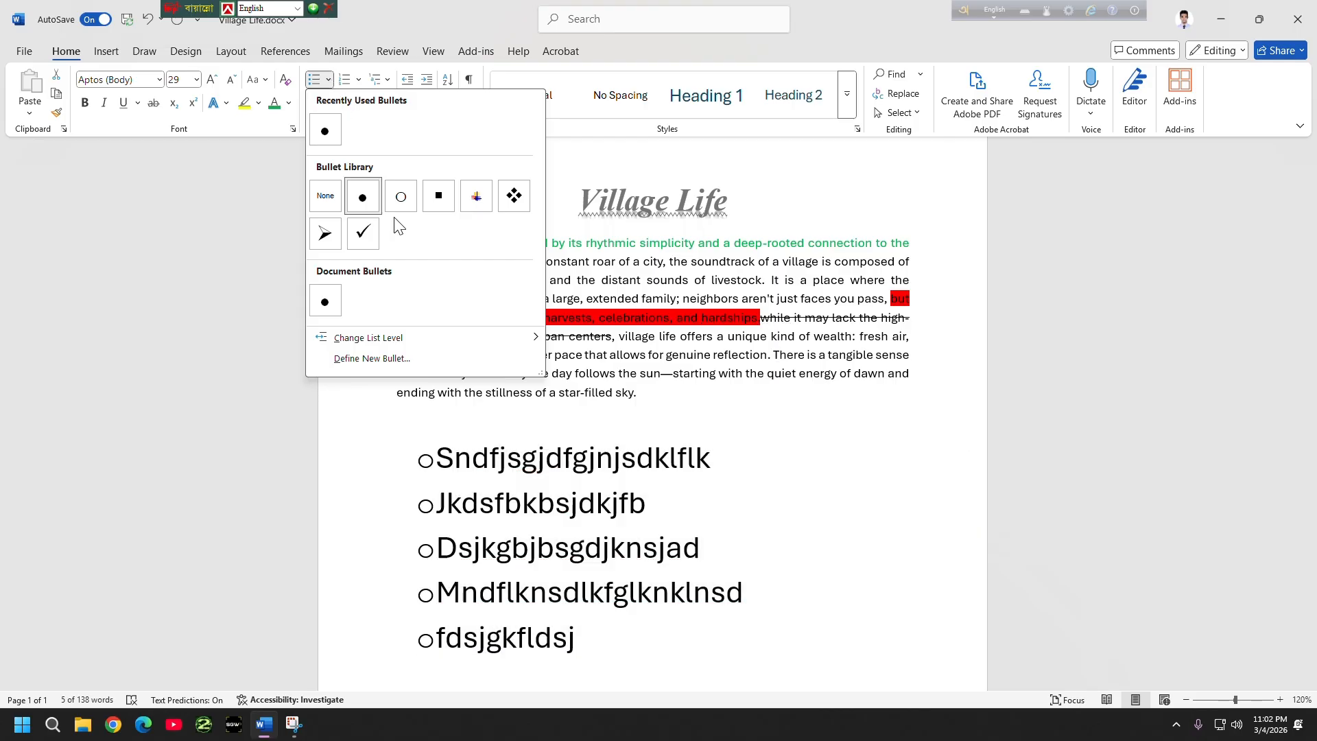
left_click(401, 198)
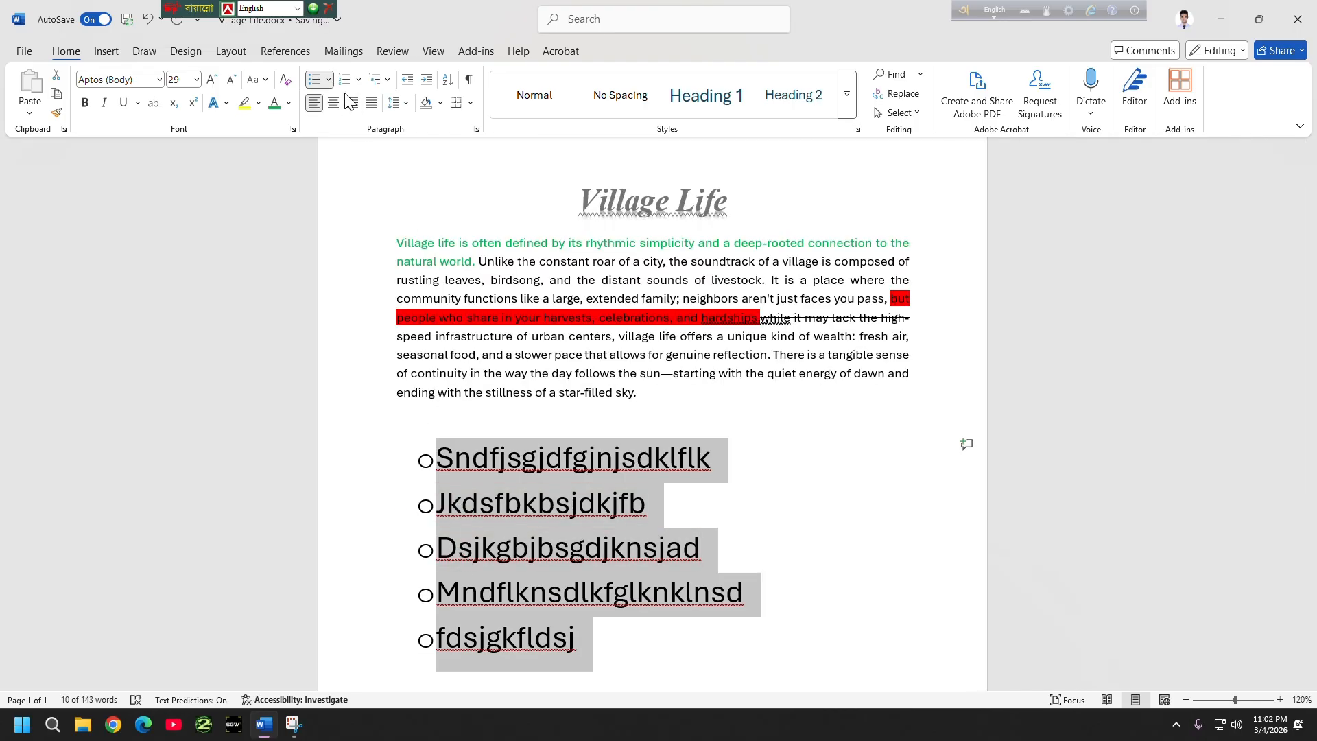
left_click(328, 79)
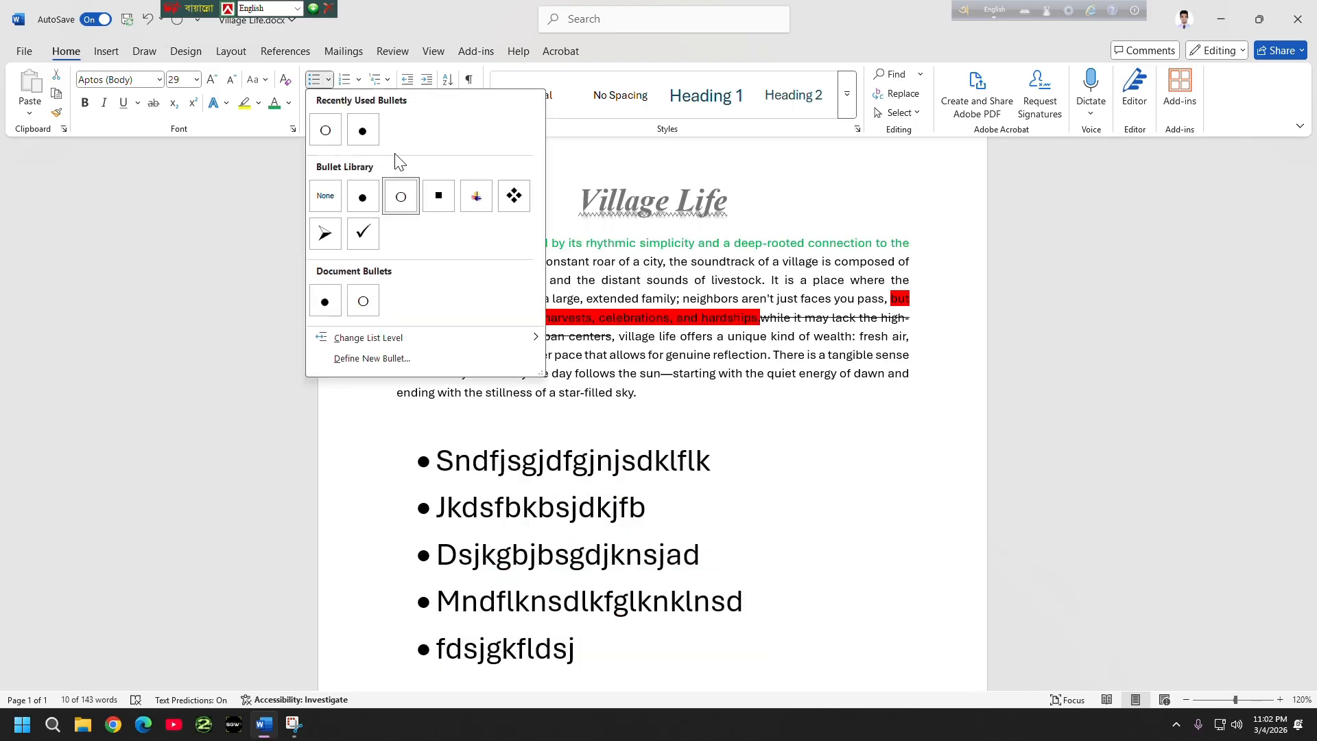
left_click(440, 197)
- Switch the five items' bullets to the multicoloured picture bullet, followed by the four-diamond bullet
left_click(329, 80)
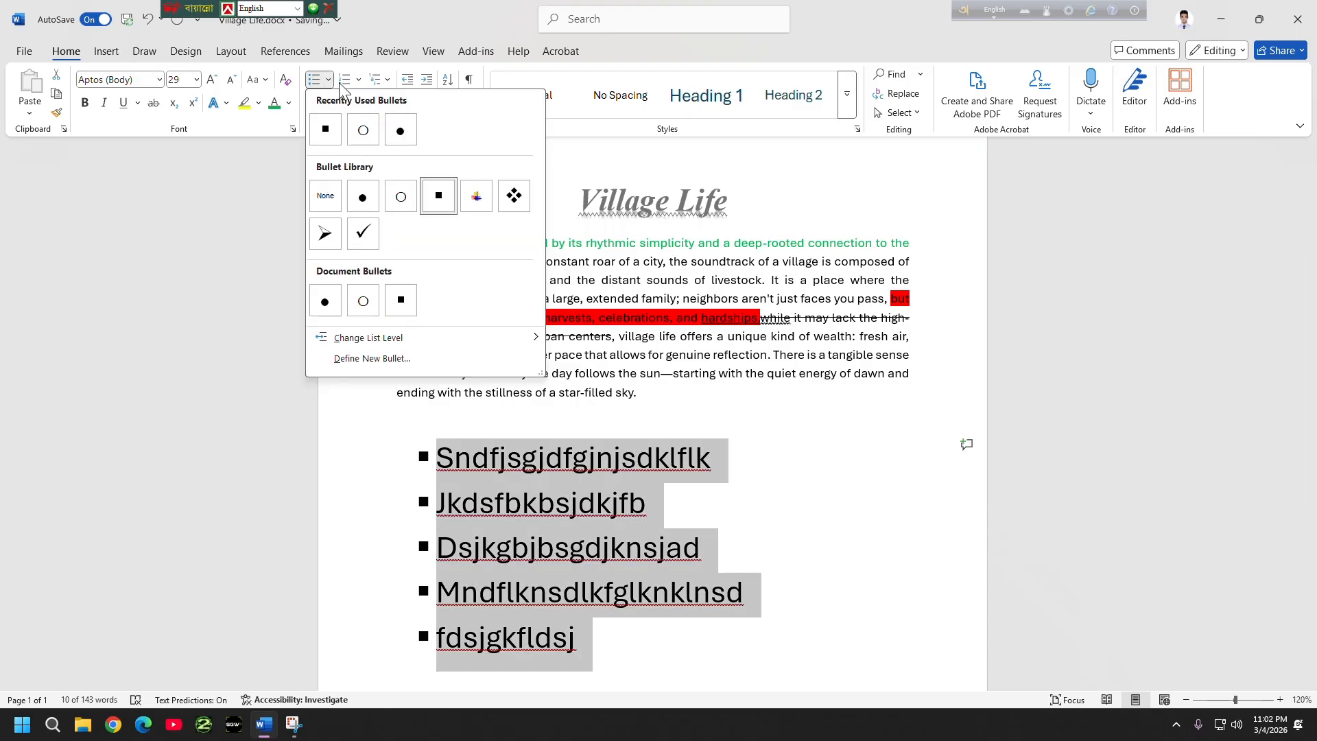
left_click(472, 195)
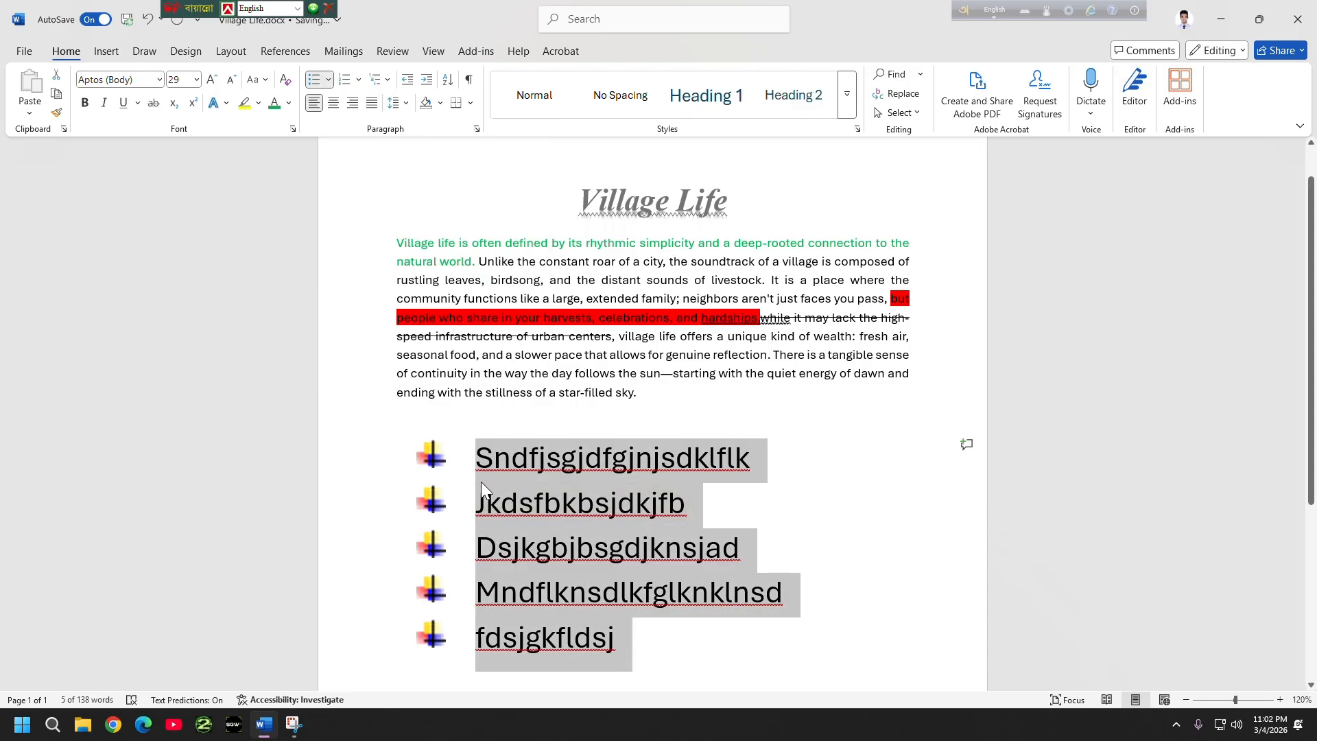
left_click(328, 80)
left_click(516, 210)
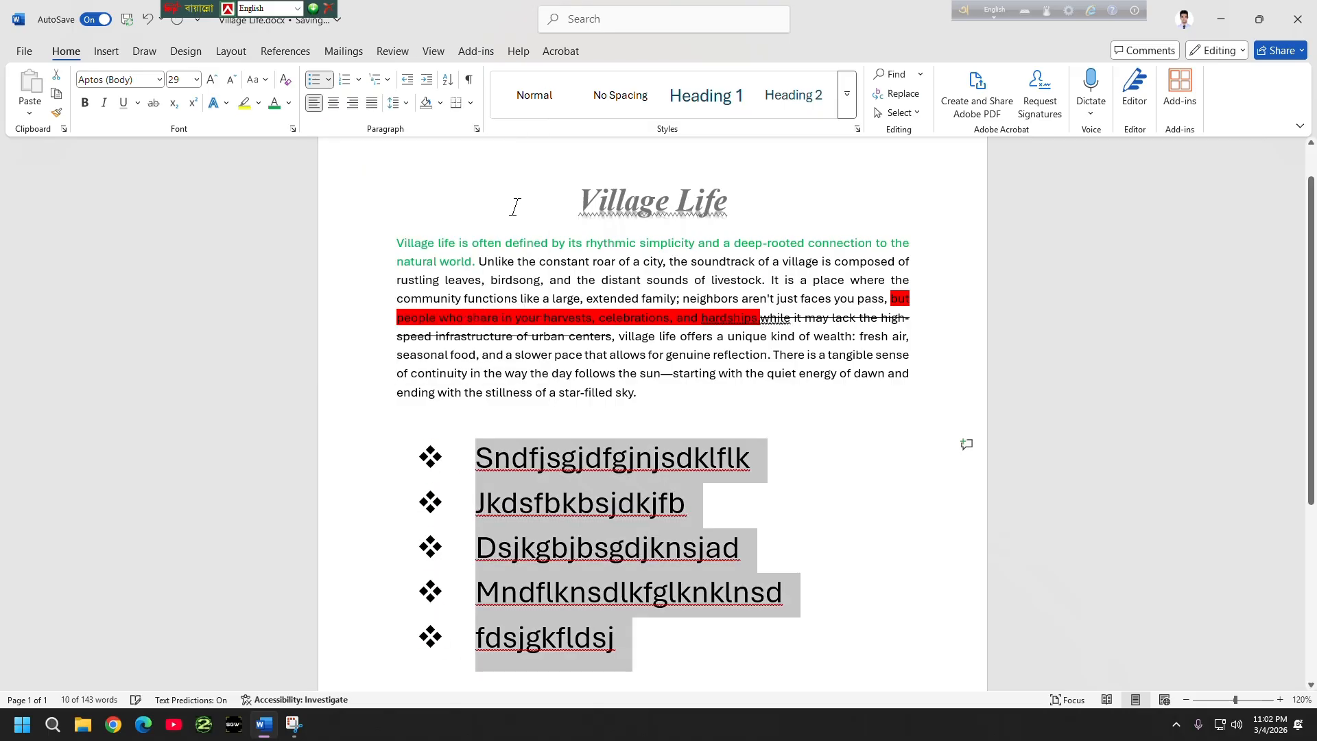
- Apply arrowhead bullets to the five list items, followed by check mark bullets
left_click(330, 80)
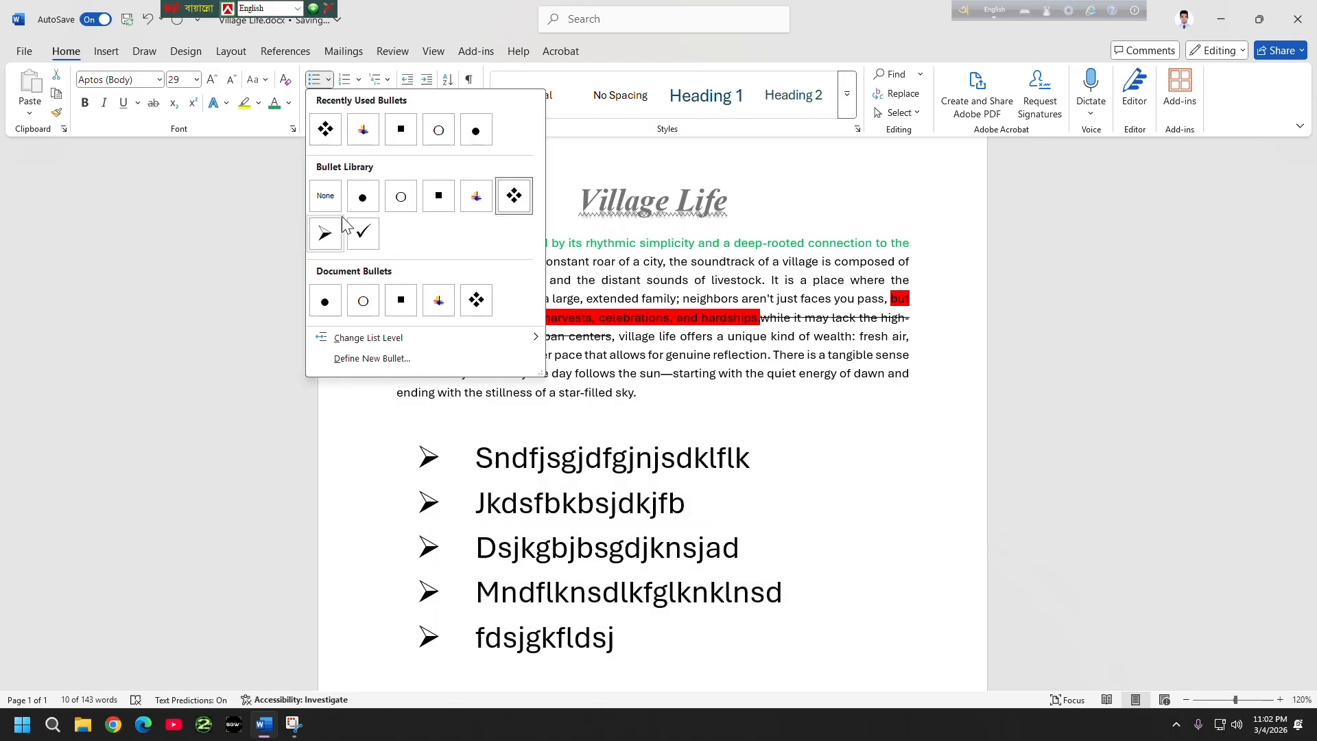
left_click(323, 247)
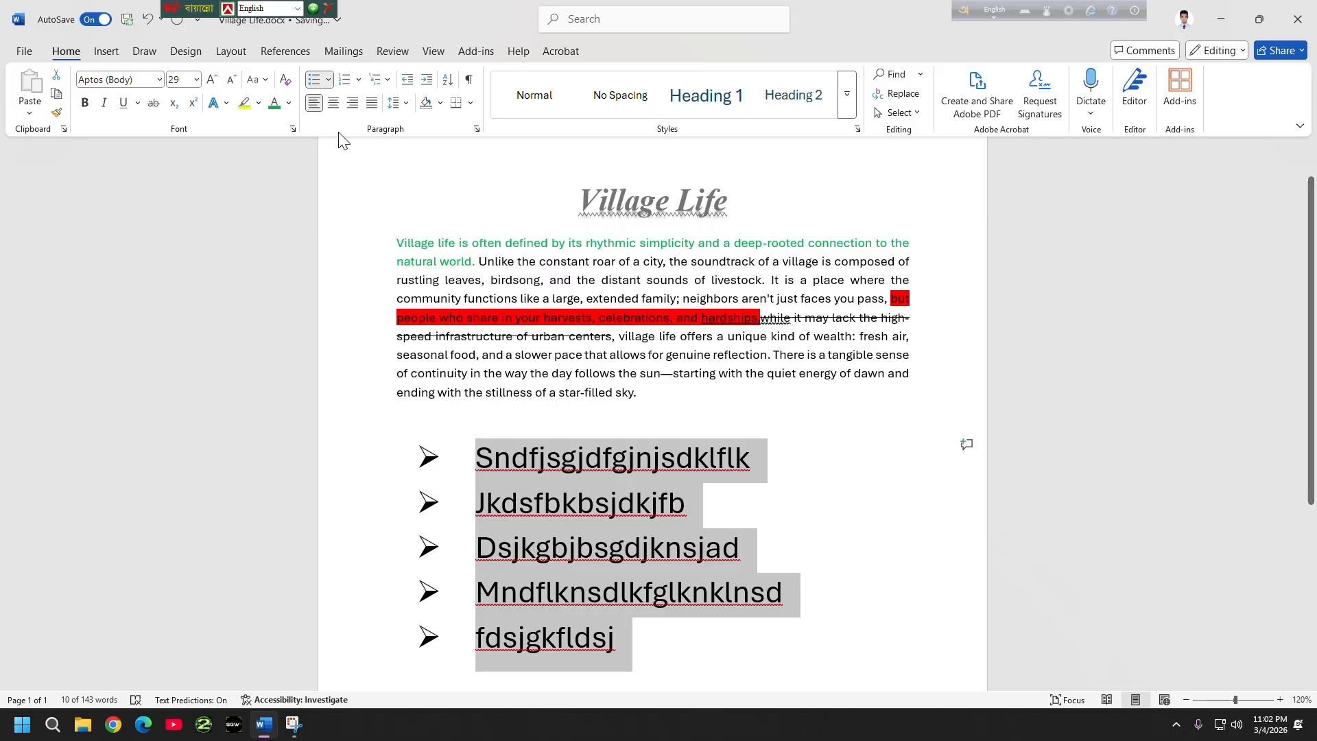
left_click(329, 80)
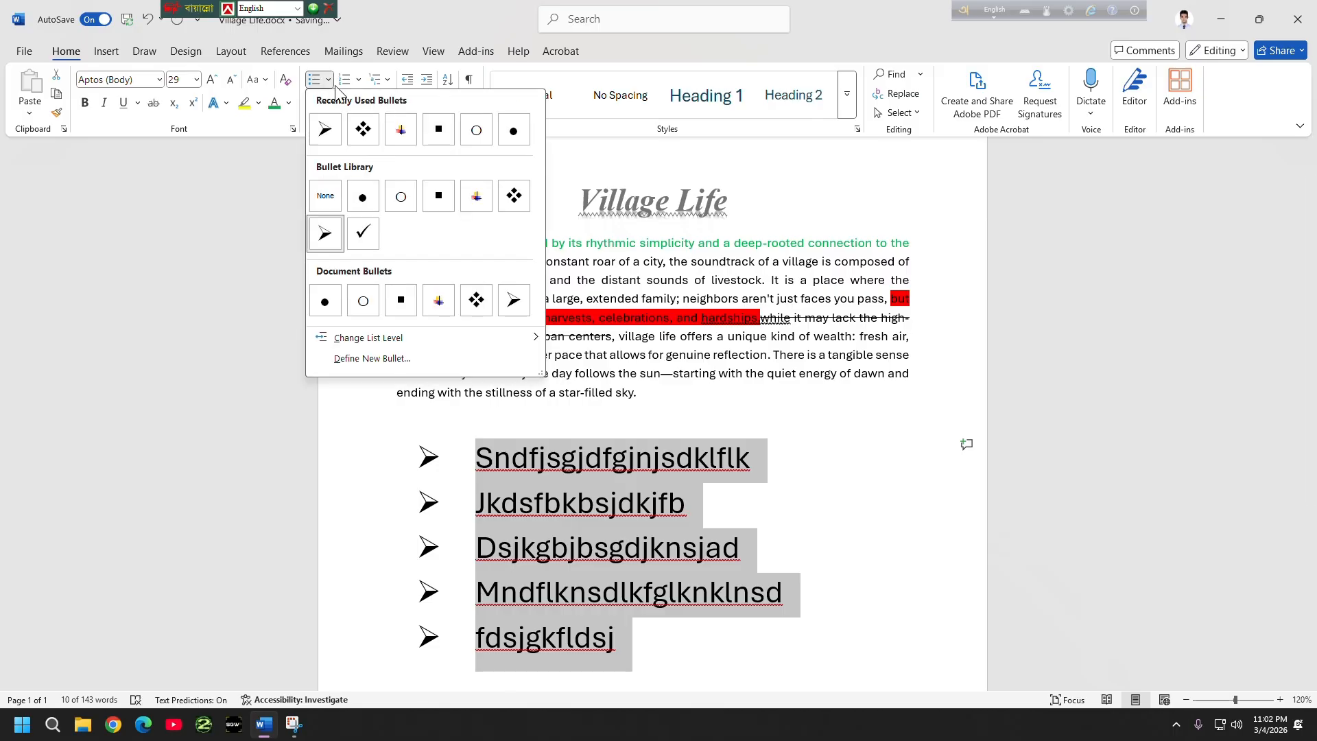
left_click(363, 233)
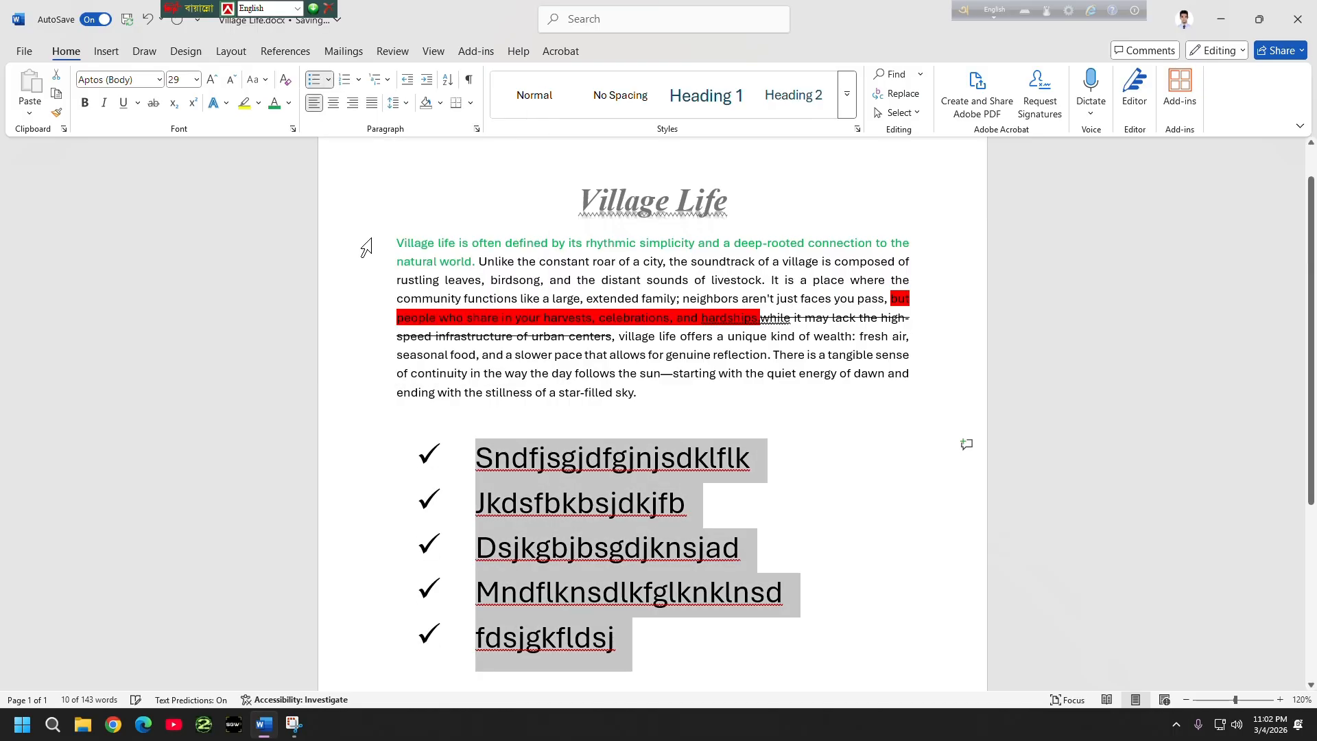
left_click(773, 521)
left_click_drag(772, 521, 486, 488)
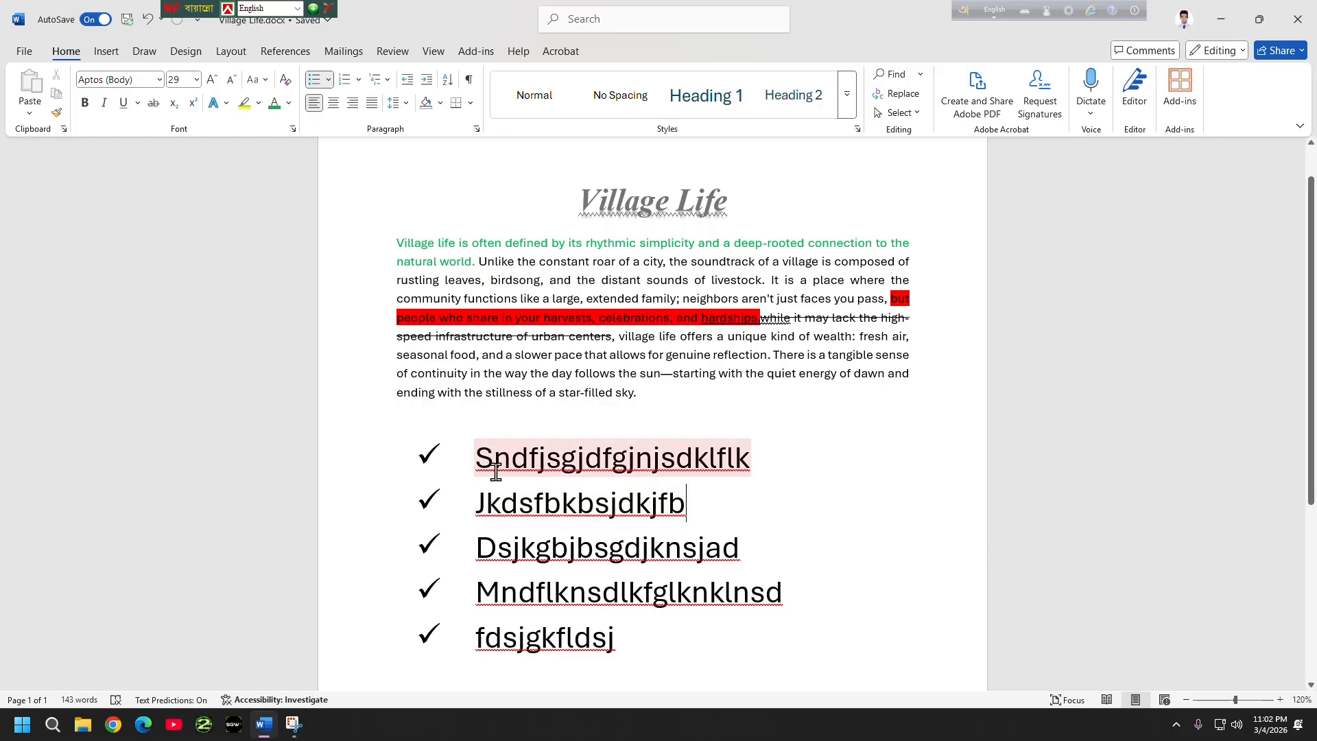
- Convert the five check-marked items to a 1. 2. 3. numbered list and add an empty sixth item
left_click_drag(476, 457, 712, 640)
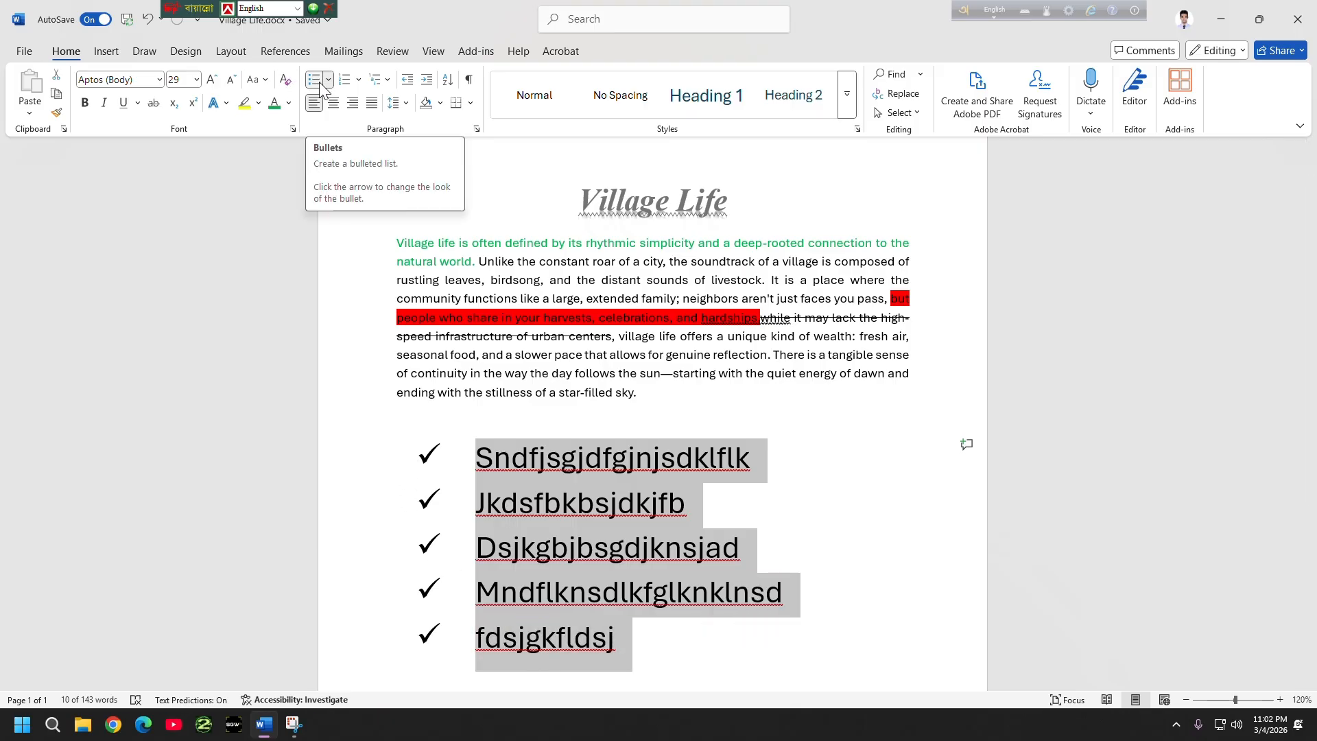
left_click(357, 79)
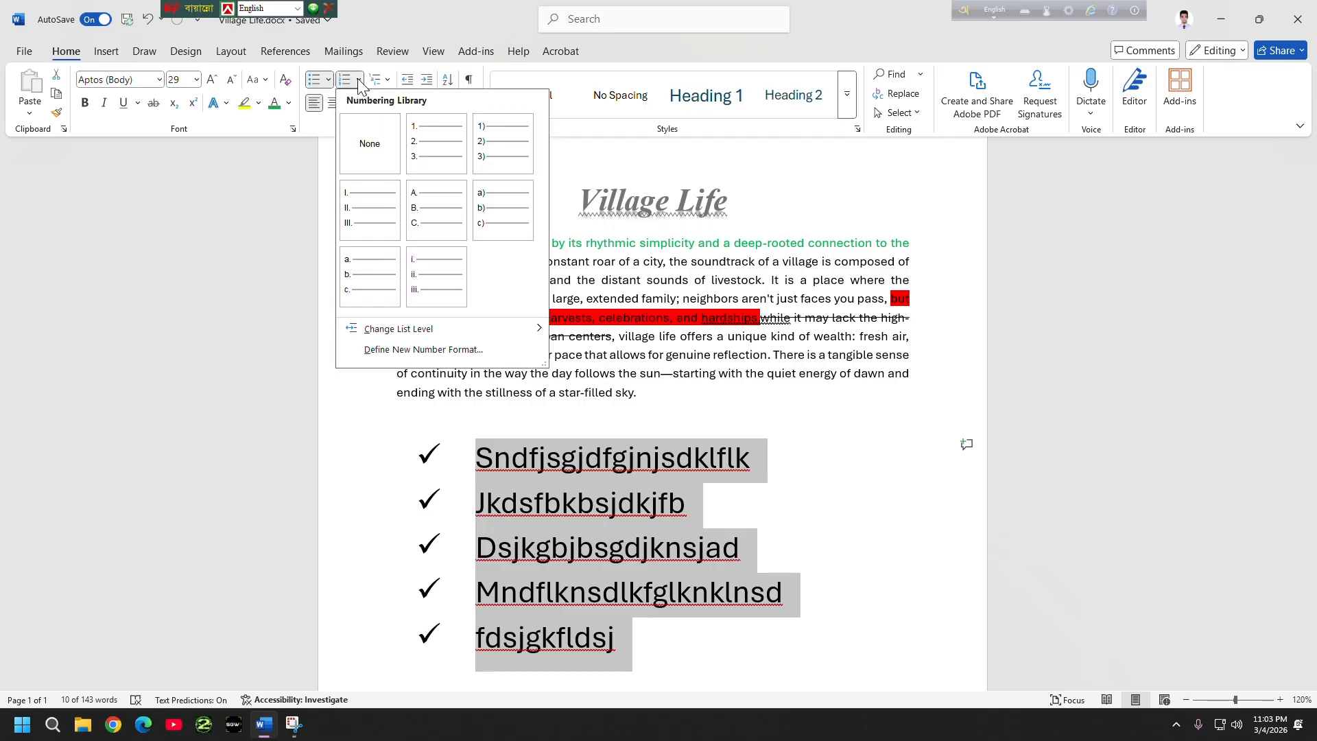
left_click(438, 144)
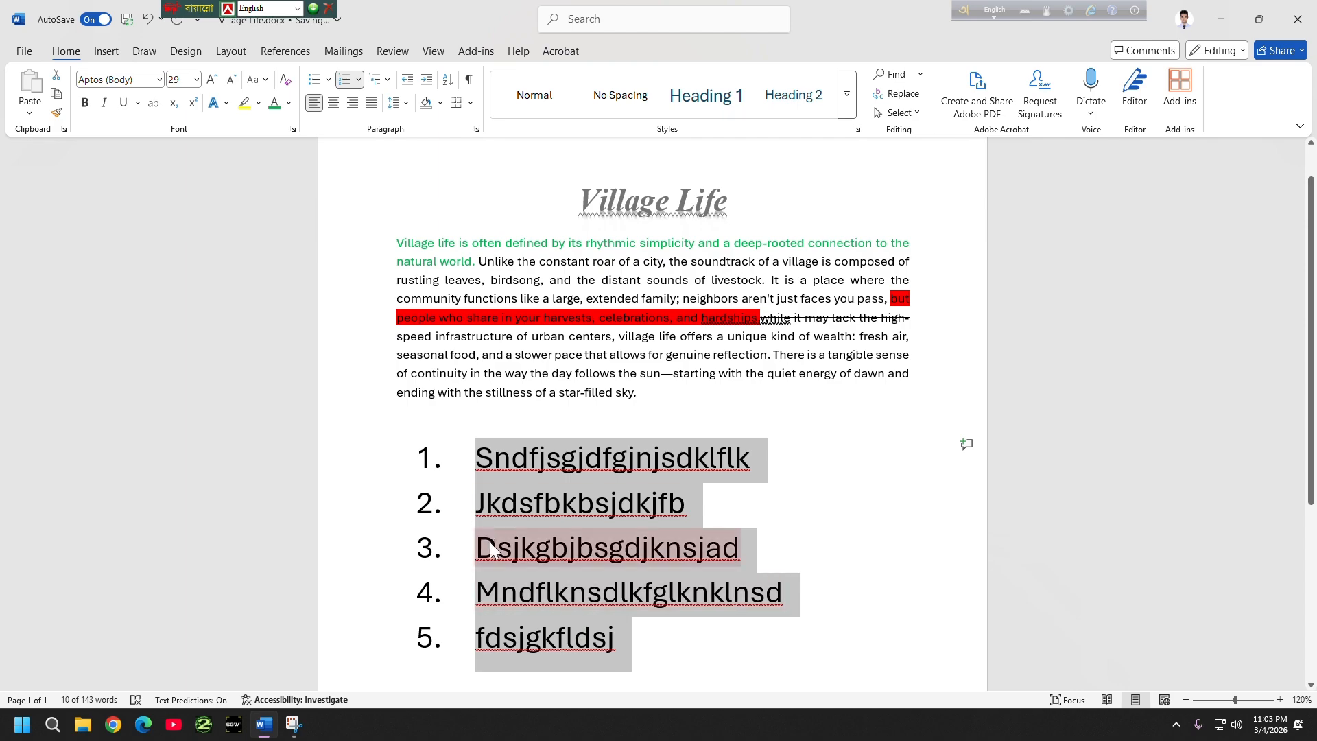
left_click(703, 648)
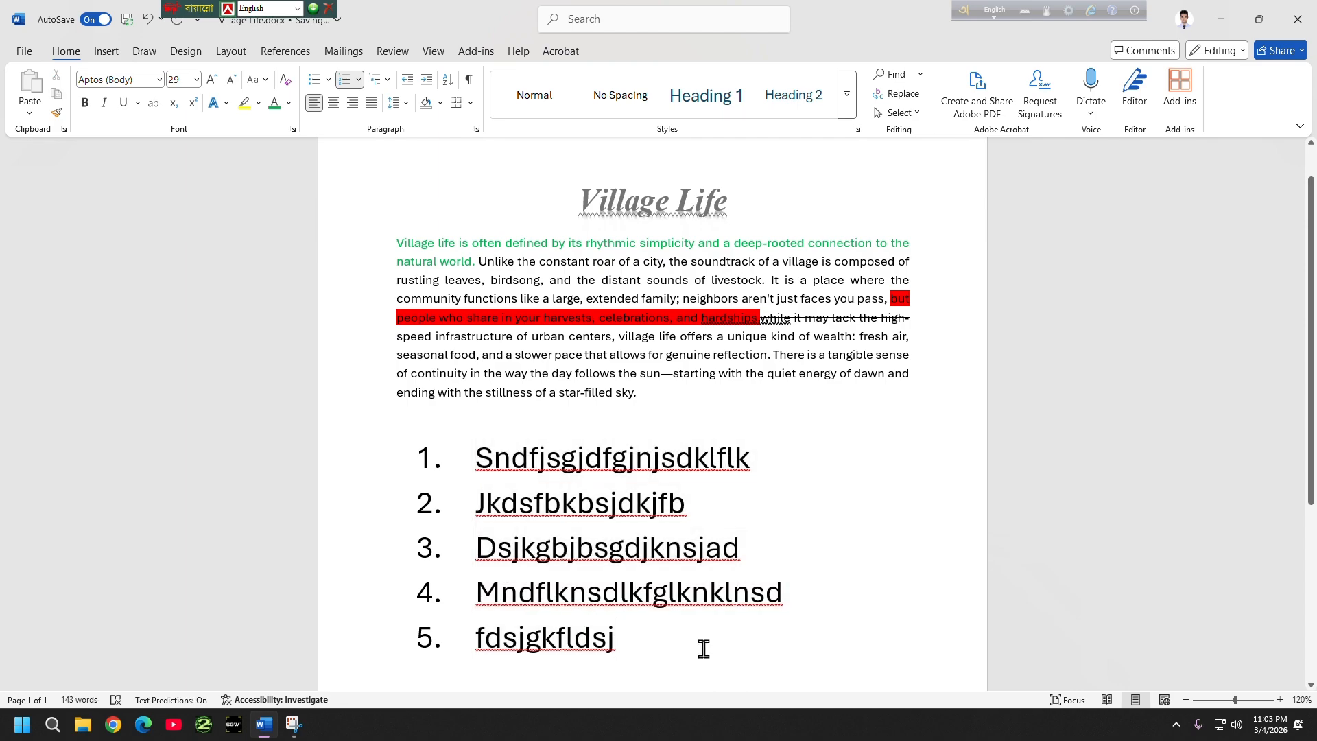
key("Return")
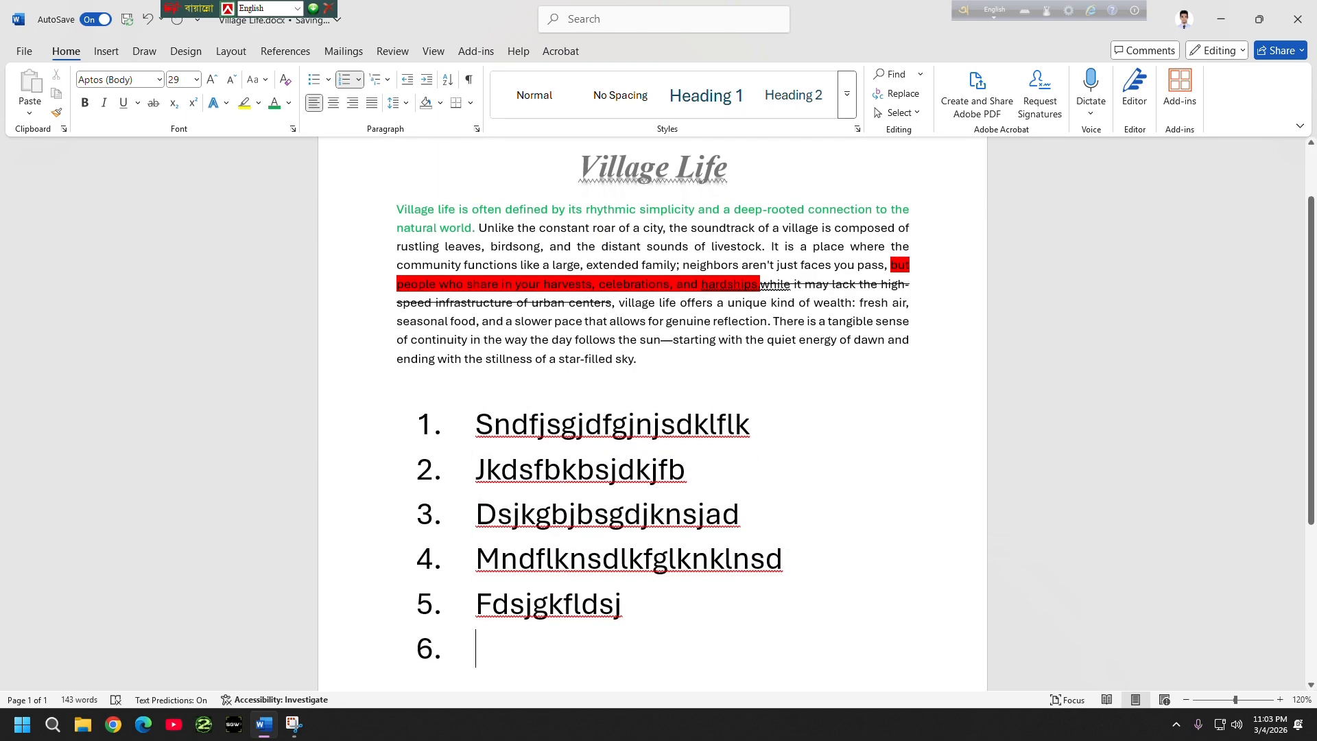
- Renumber the first five list items with lowercase Roman numerals in the i. ii. iii. format
left_click(359, 81)
left_click(718, 404)
left_click_drag(471, 420, 677, 620)
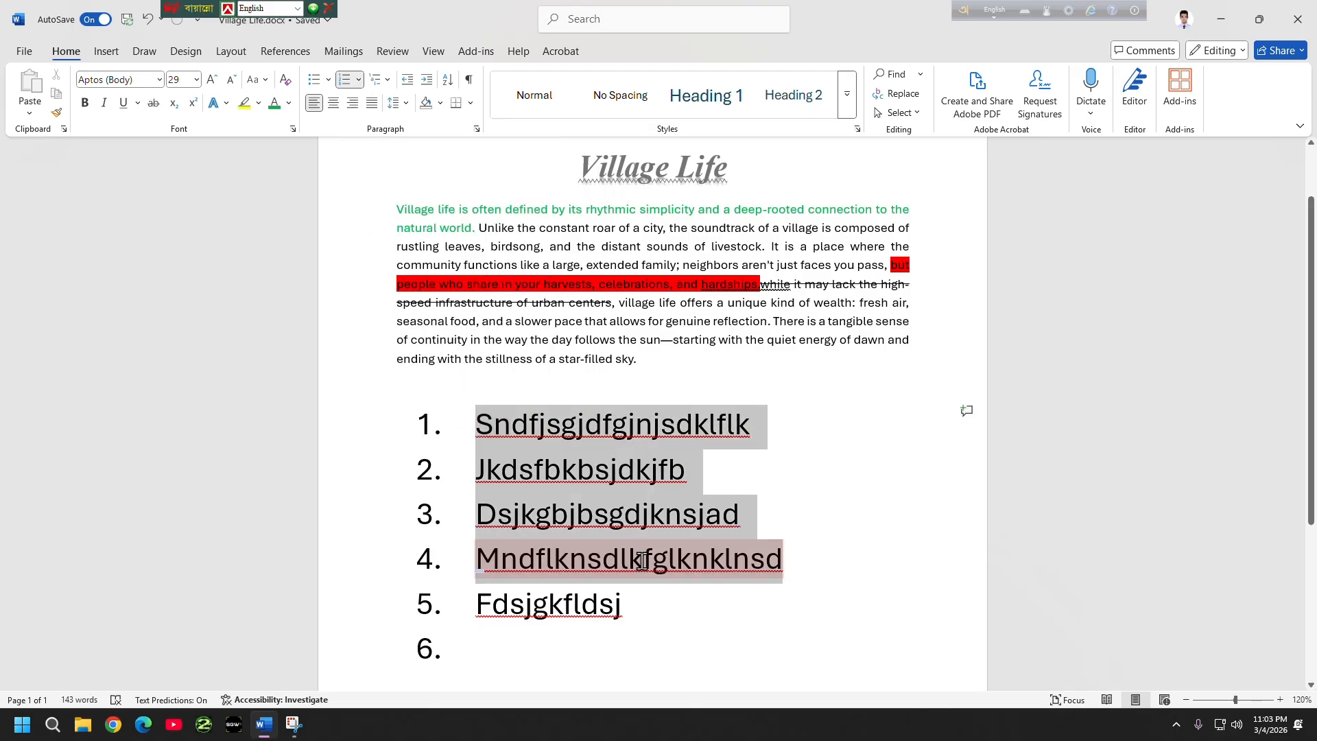
left_click(358, 79)
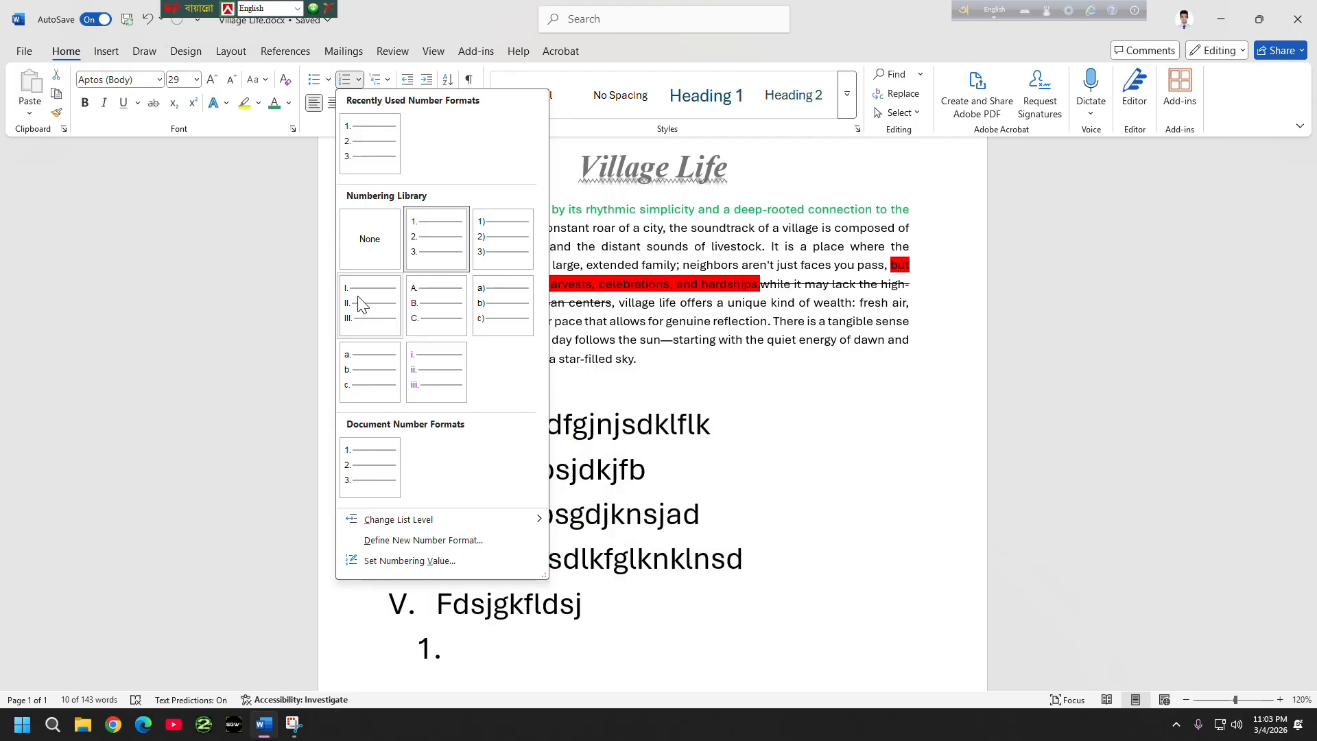
left_click(451, 385)
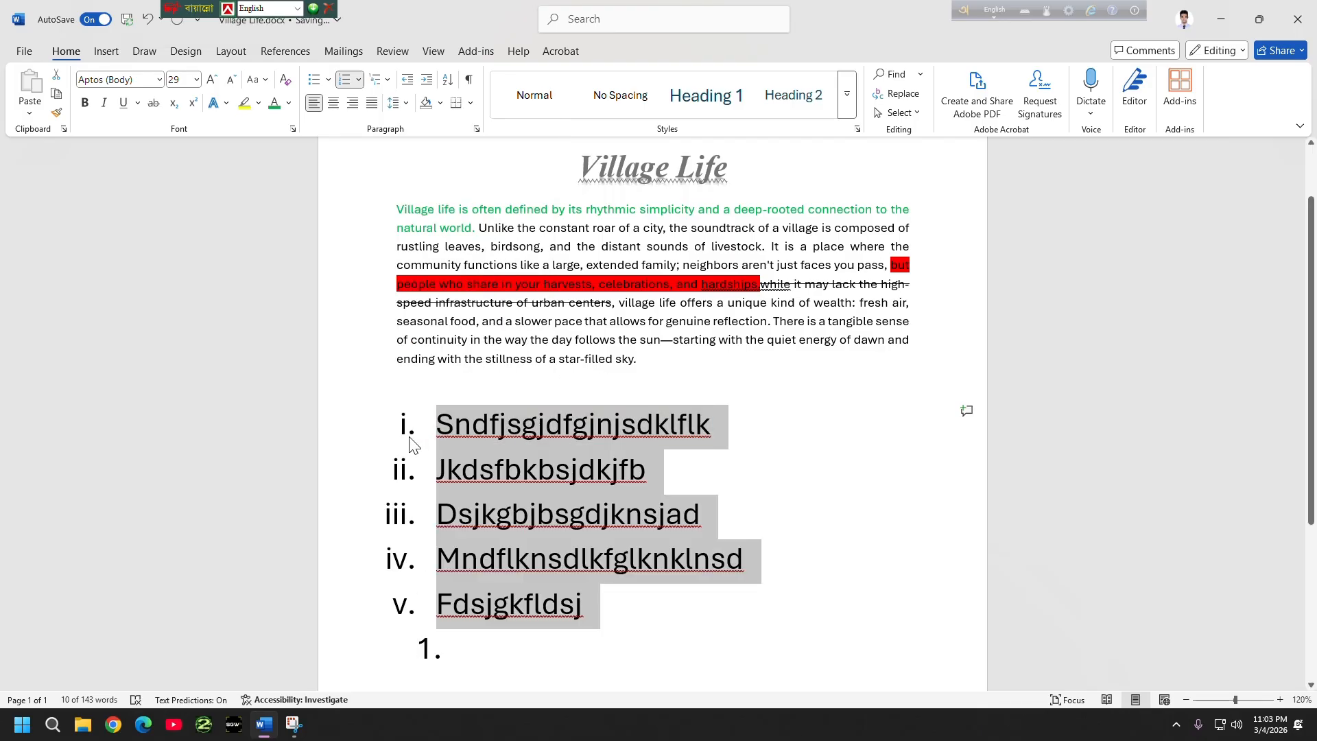
- Change the numbering of the five Roman-numbered items to the a) b) c) letter format
left_click(358, 80)
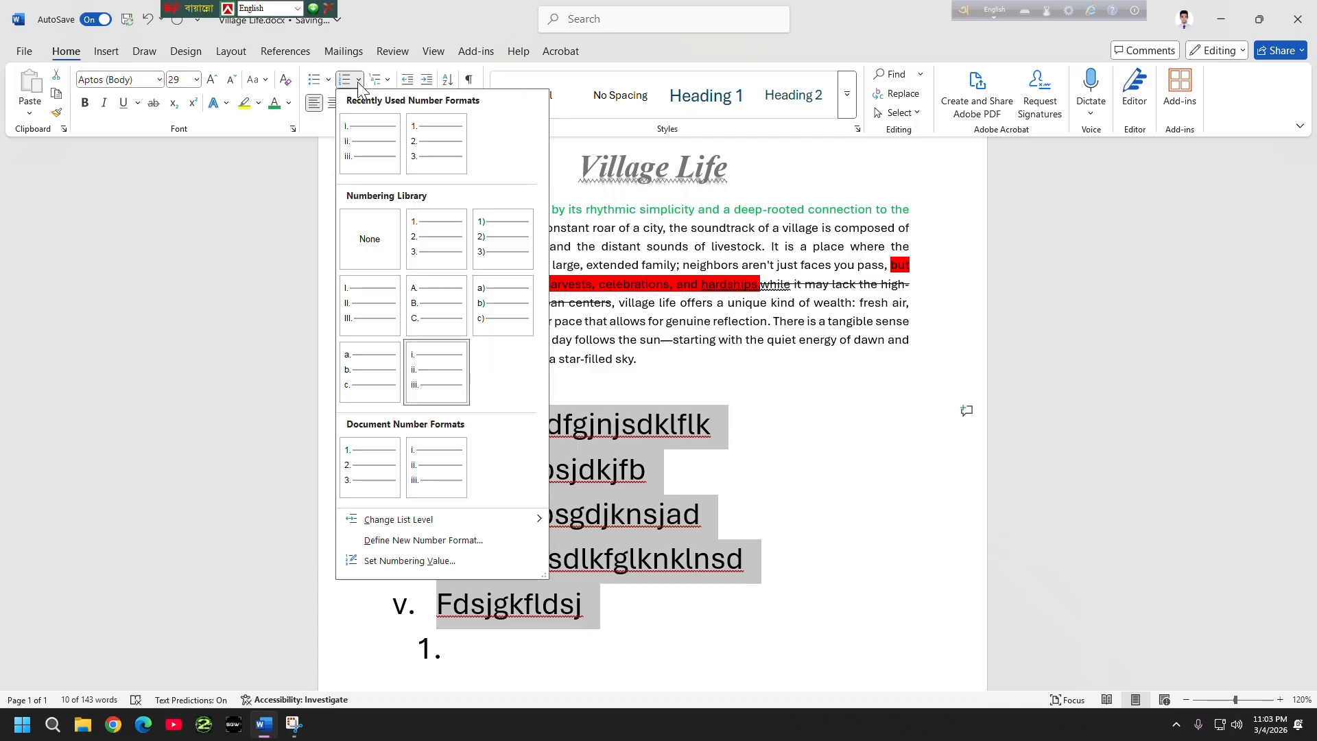
left_click(500, 315)
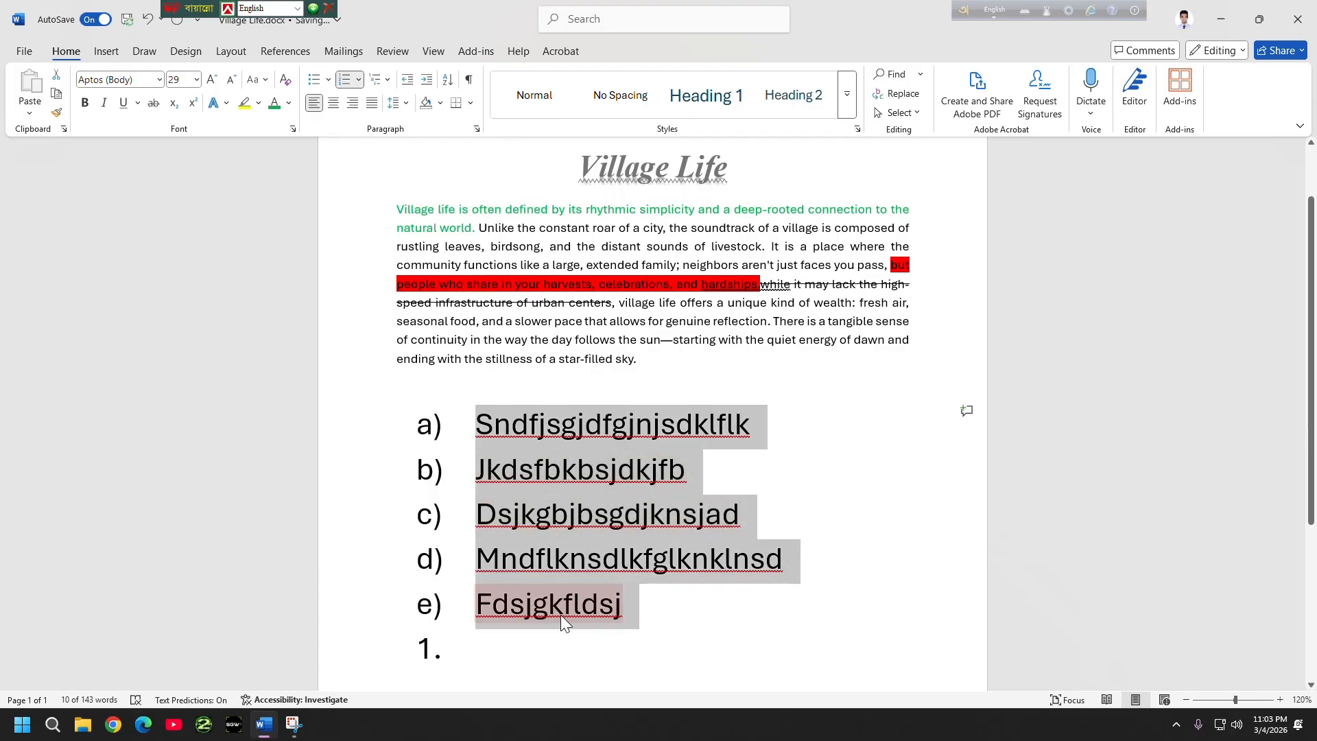
left_click(671, 633)
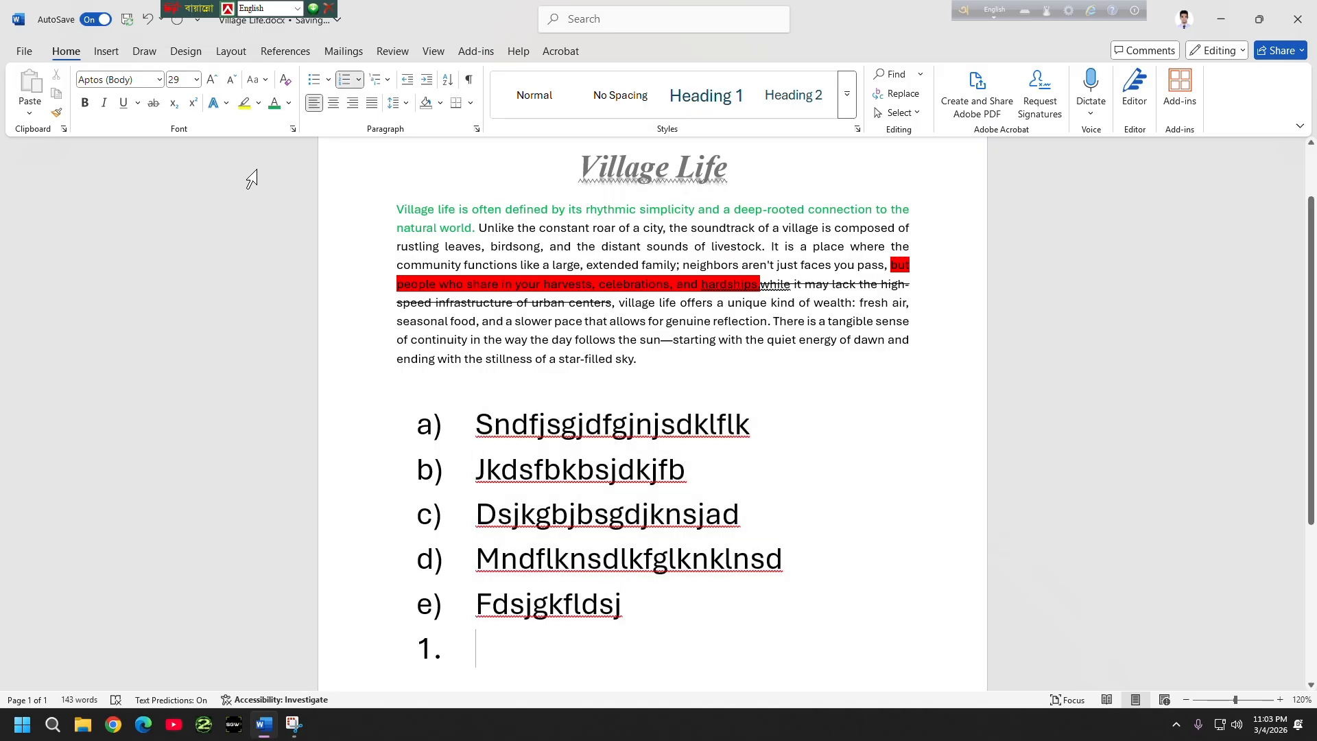
- Delete the five lettered items and enter asdbfkbsdkjfksjddskjfgjbsdkjaf as the text of the remaining numbered item
left_click_drag(454, 417, 735, 653)
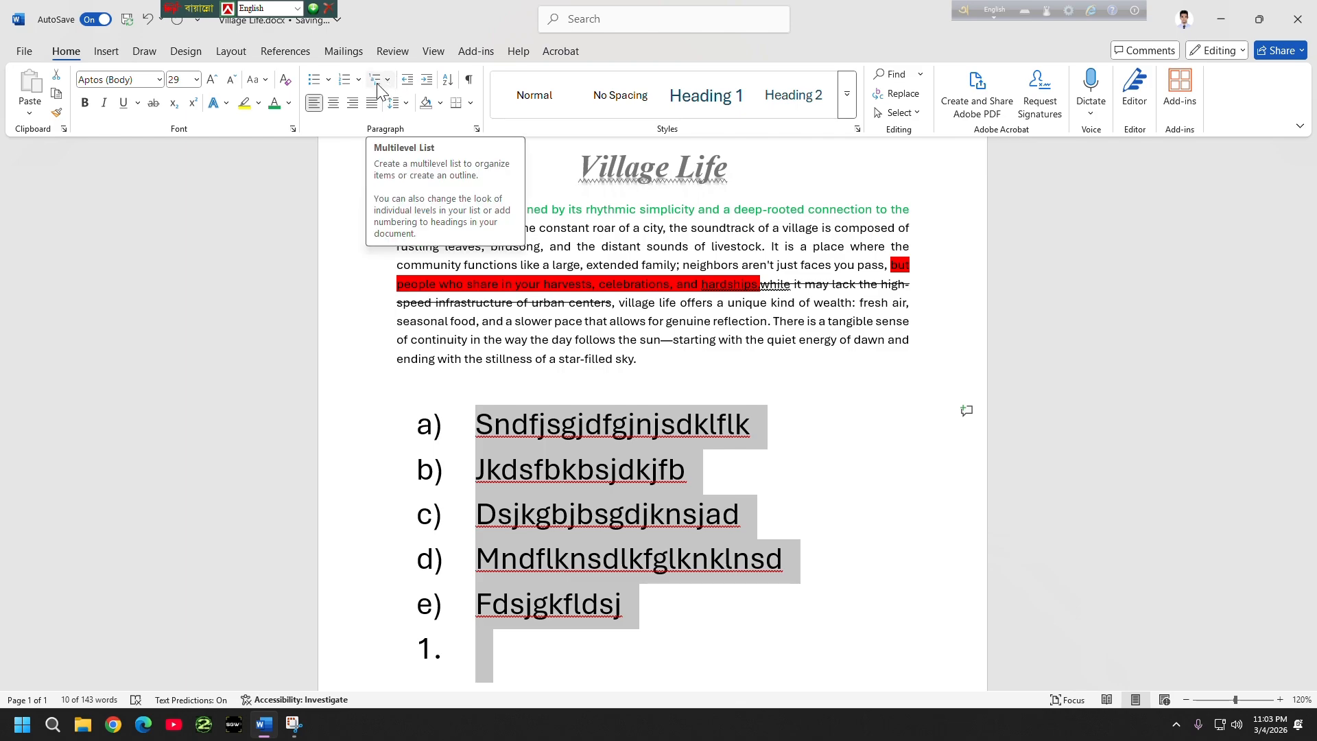
left_click(757, 421)
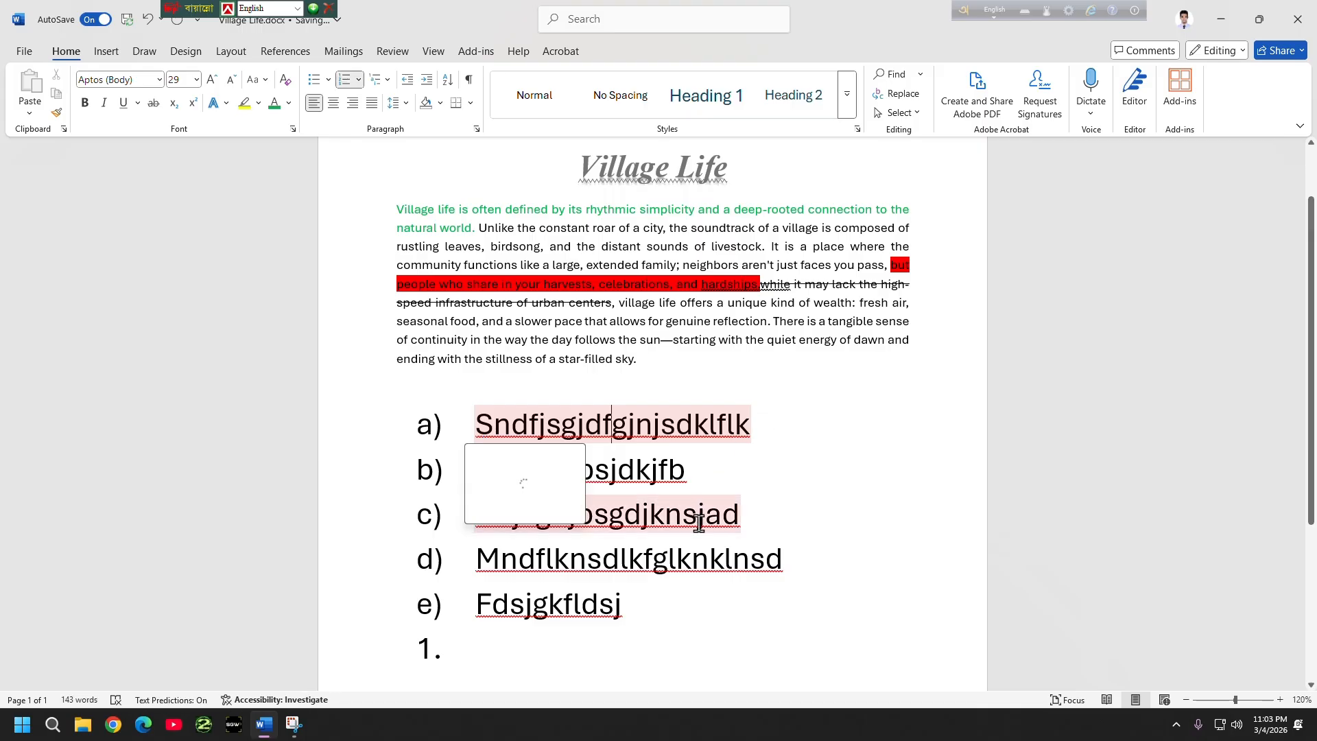
left_click_drag(669, 631, 332, 446)
key("BackSpace")
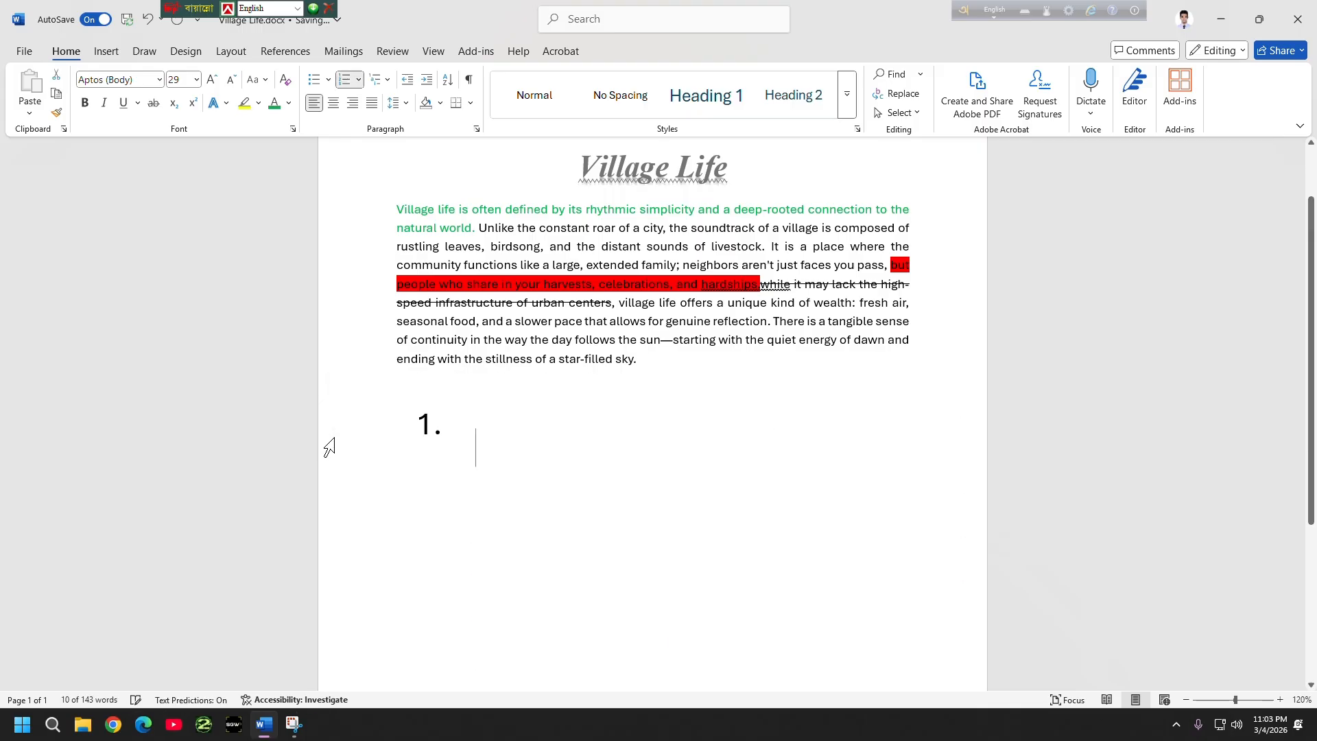
type("asdbfkbsd")
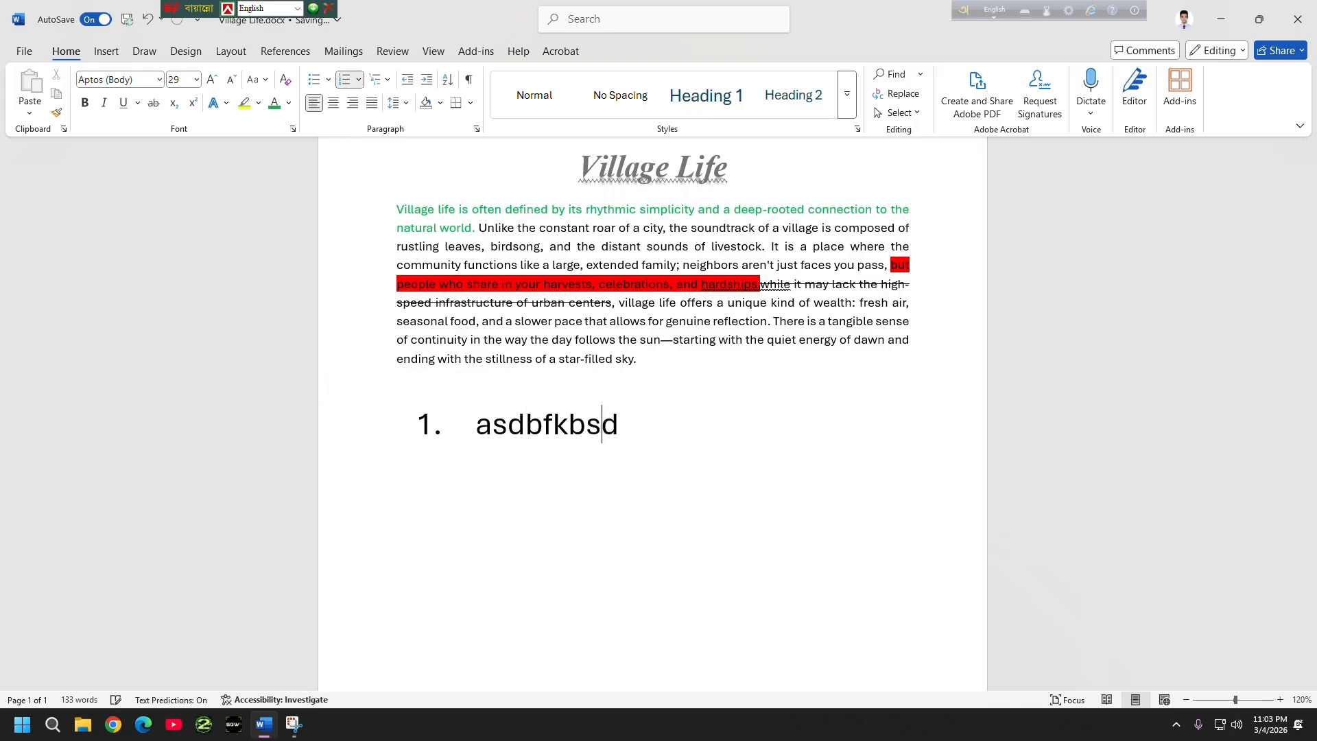
type("kjfksjddskjfgjbsdkjafb")
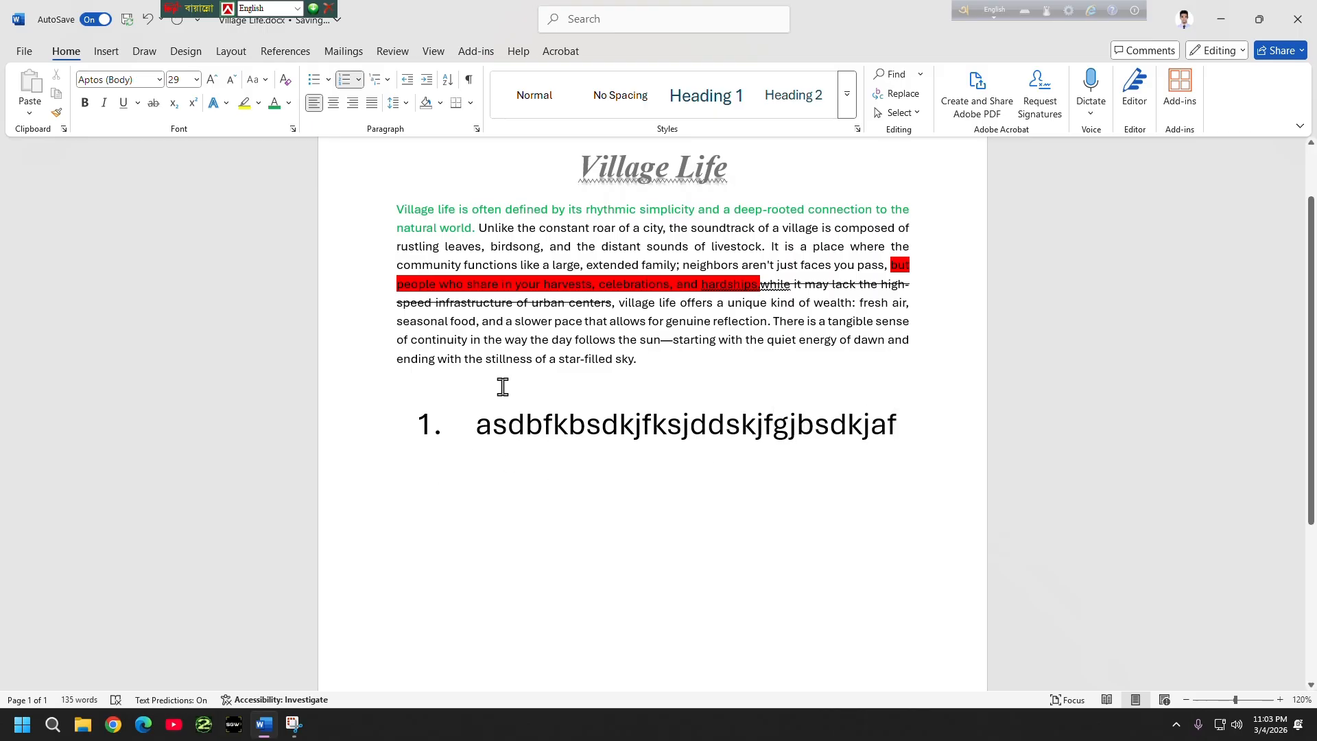
- Add an empty second item to the numbered list and apply the 1) a) i) multilevel format to the list
left_click(388, 83)
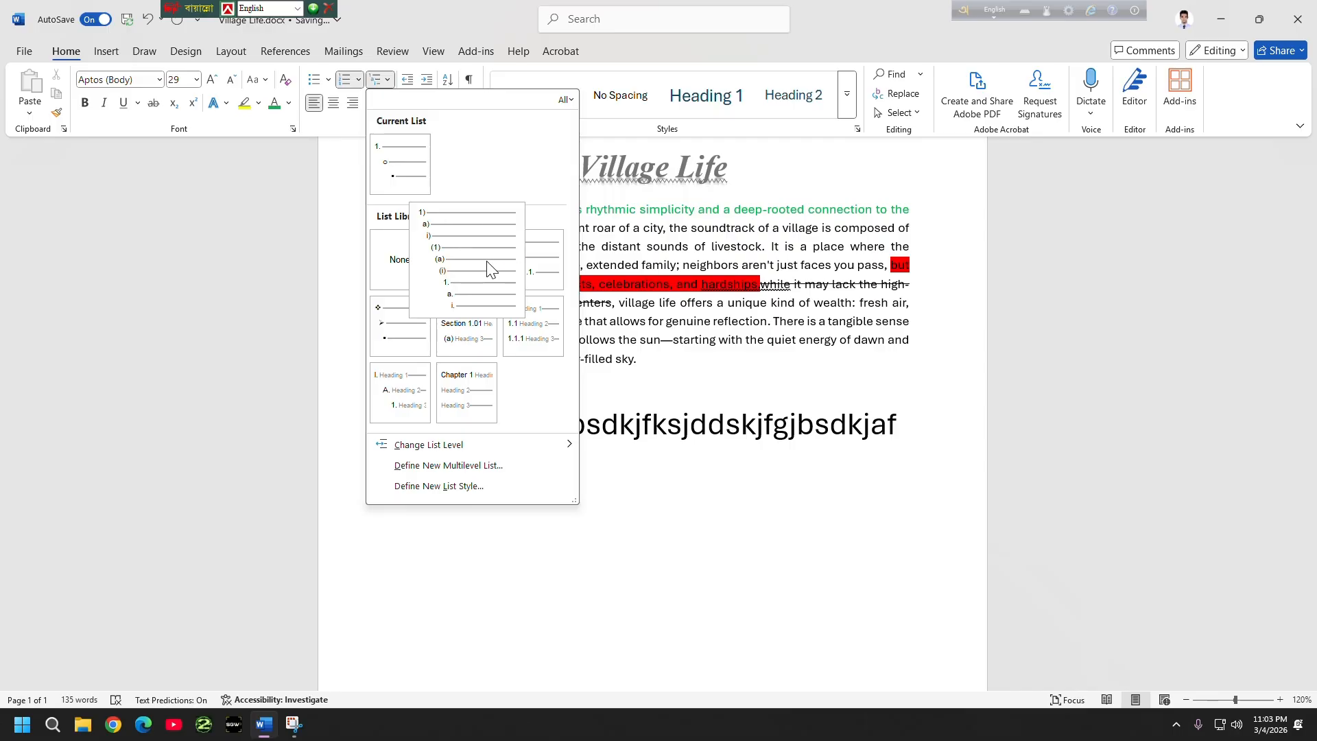
left_click(398, 165)
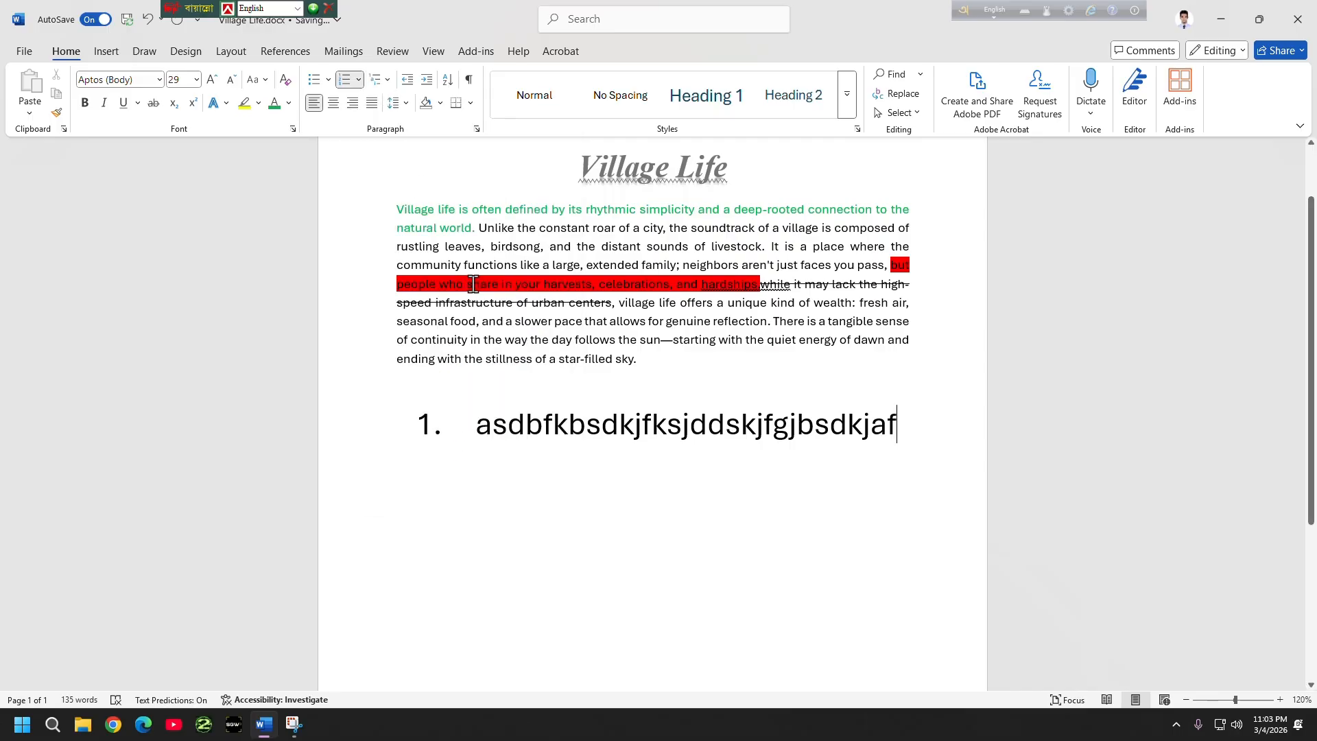
key("Return")
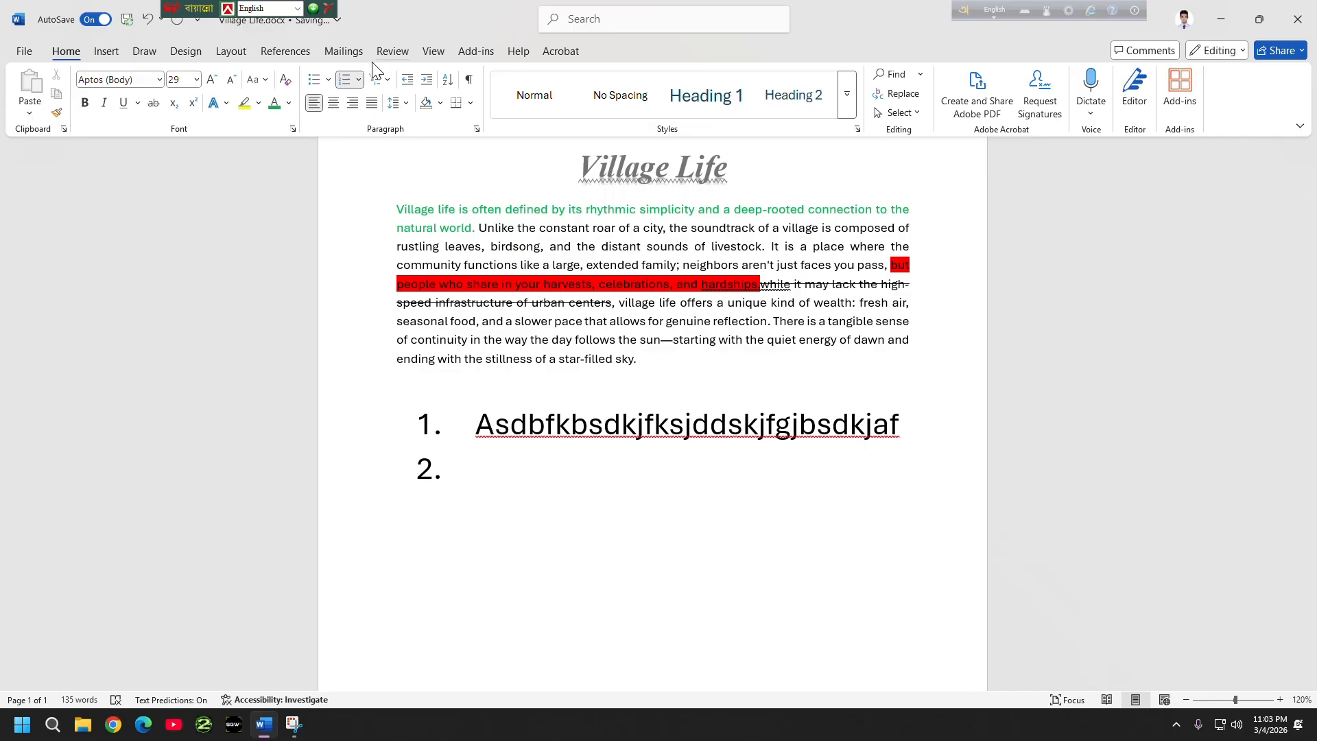
left_click(380, 76)
left_click(478, 258)
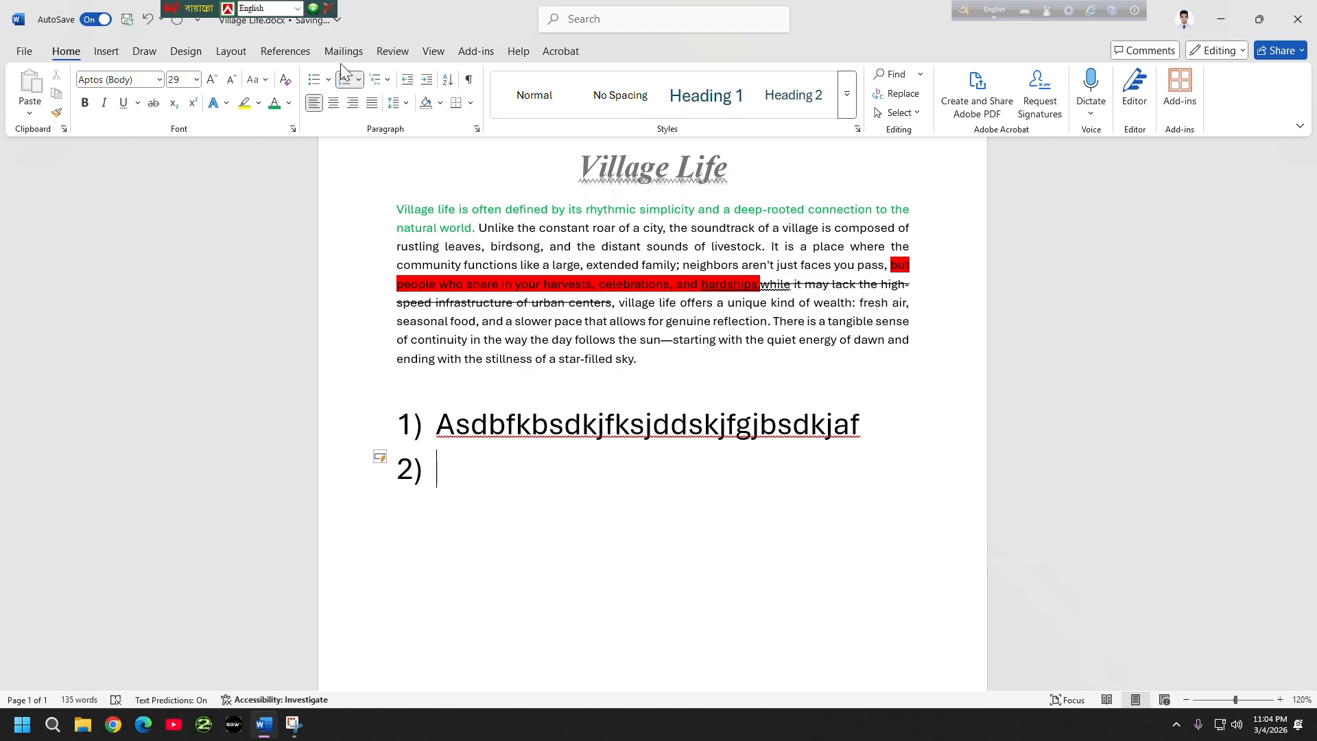
- Remove the numbering from the empty second item, reapply the 1) a) i) multilevel format and enter dsfkjsdkjfkjsd as its text
left_click(344, 81)
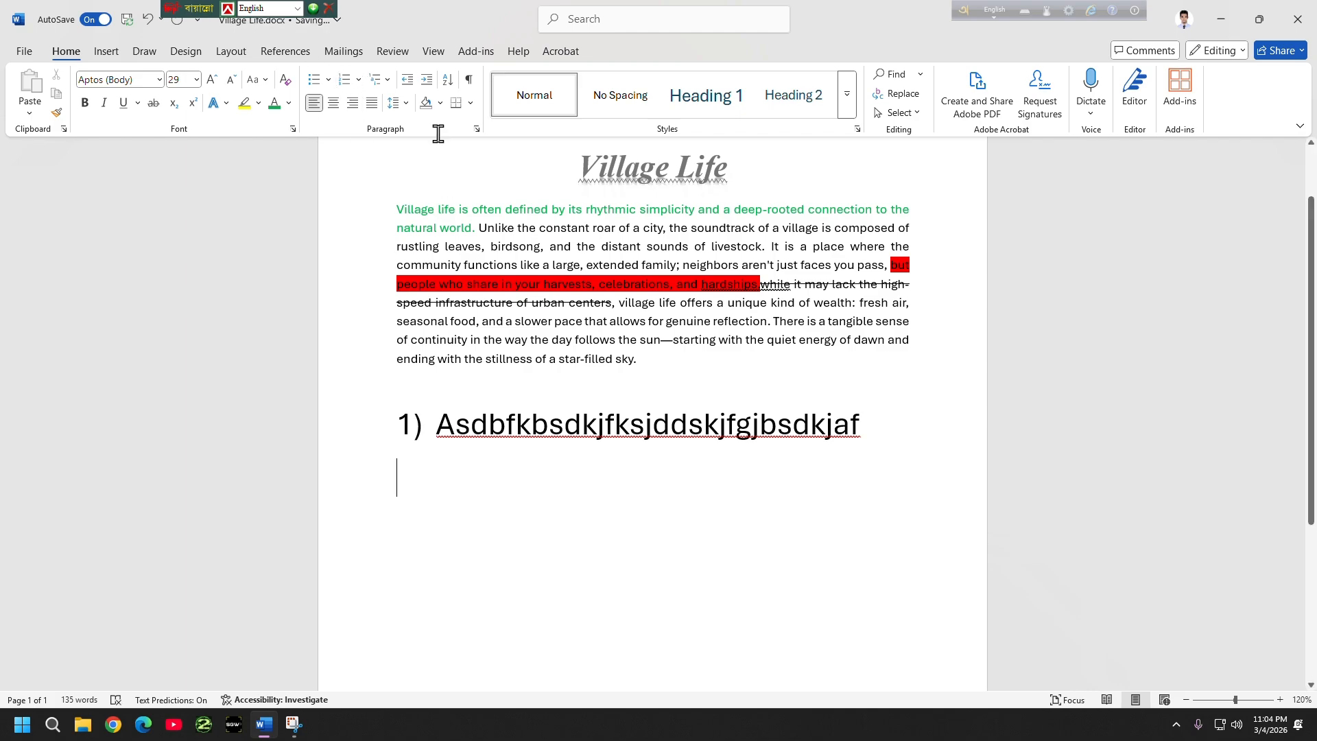
left_click(375, 73)
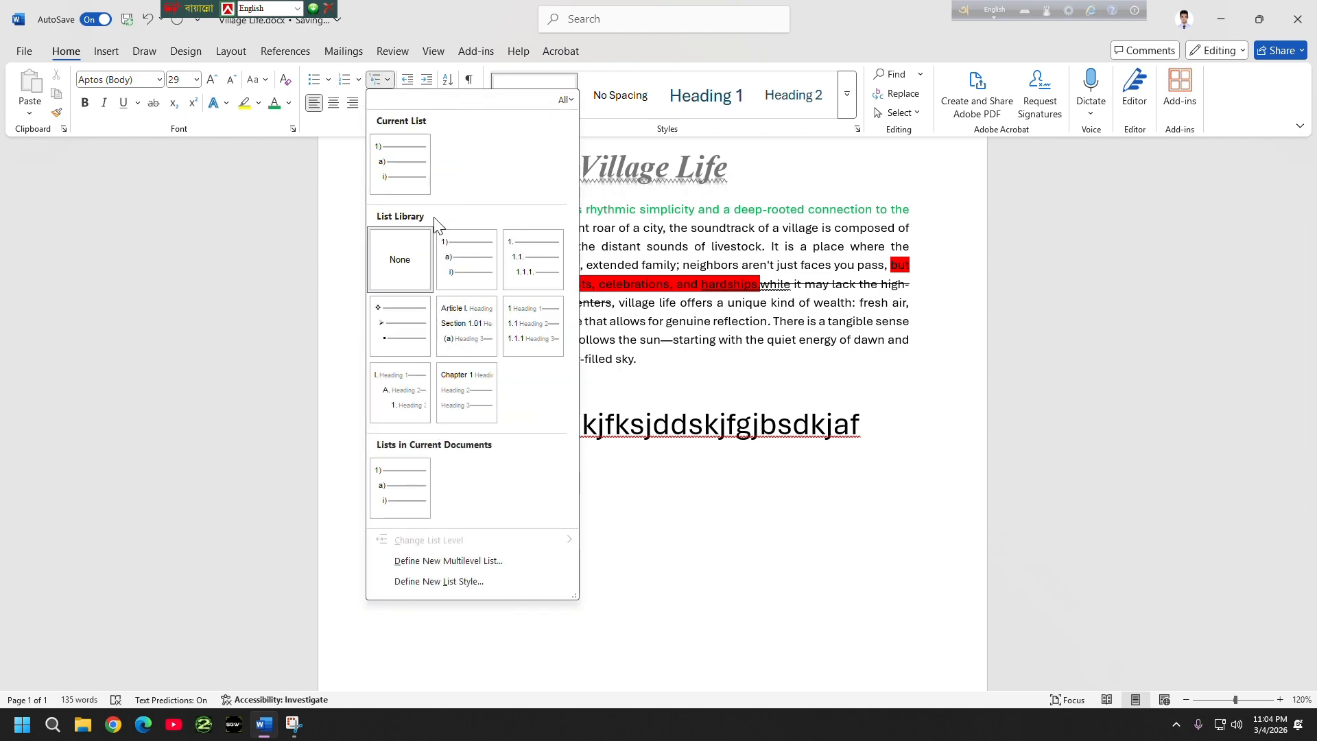
left_click(451, 254)
type("dsfkjsdkjfkjsd")
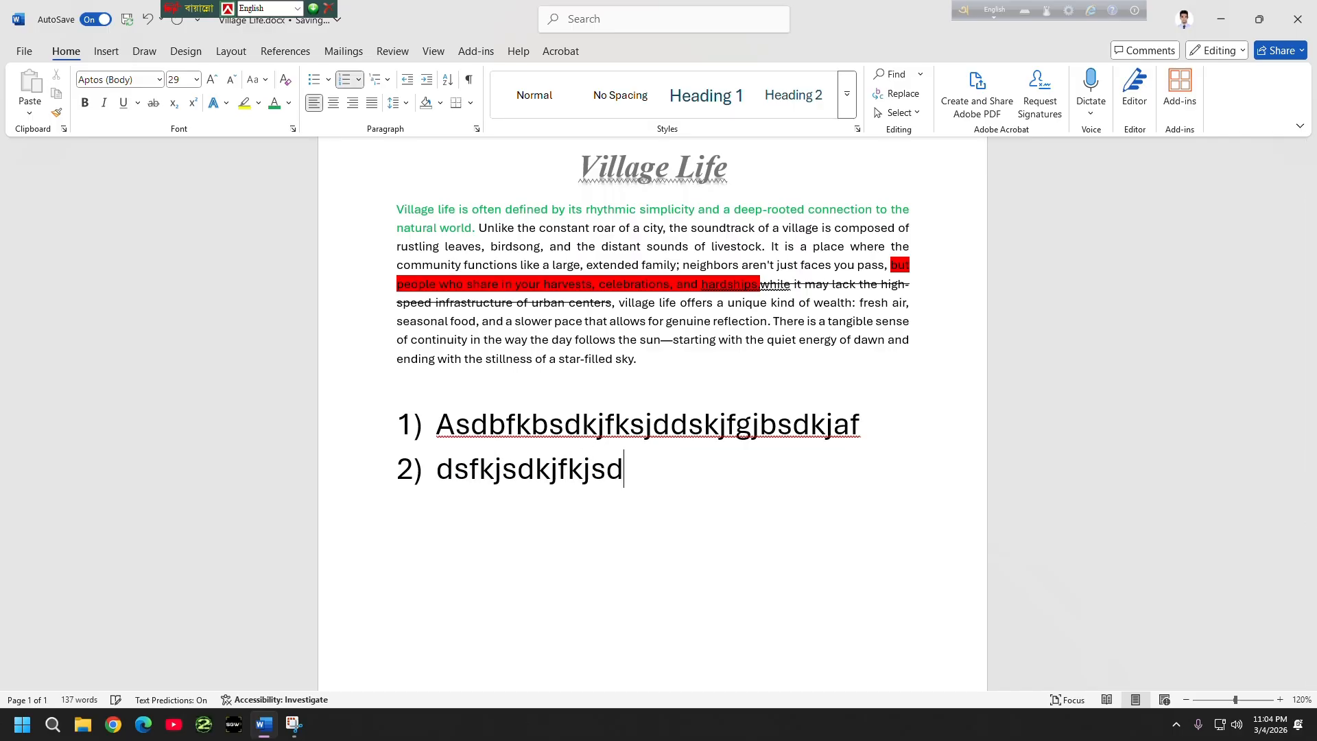
key("Return")
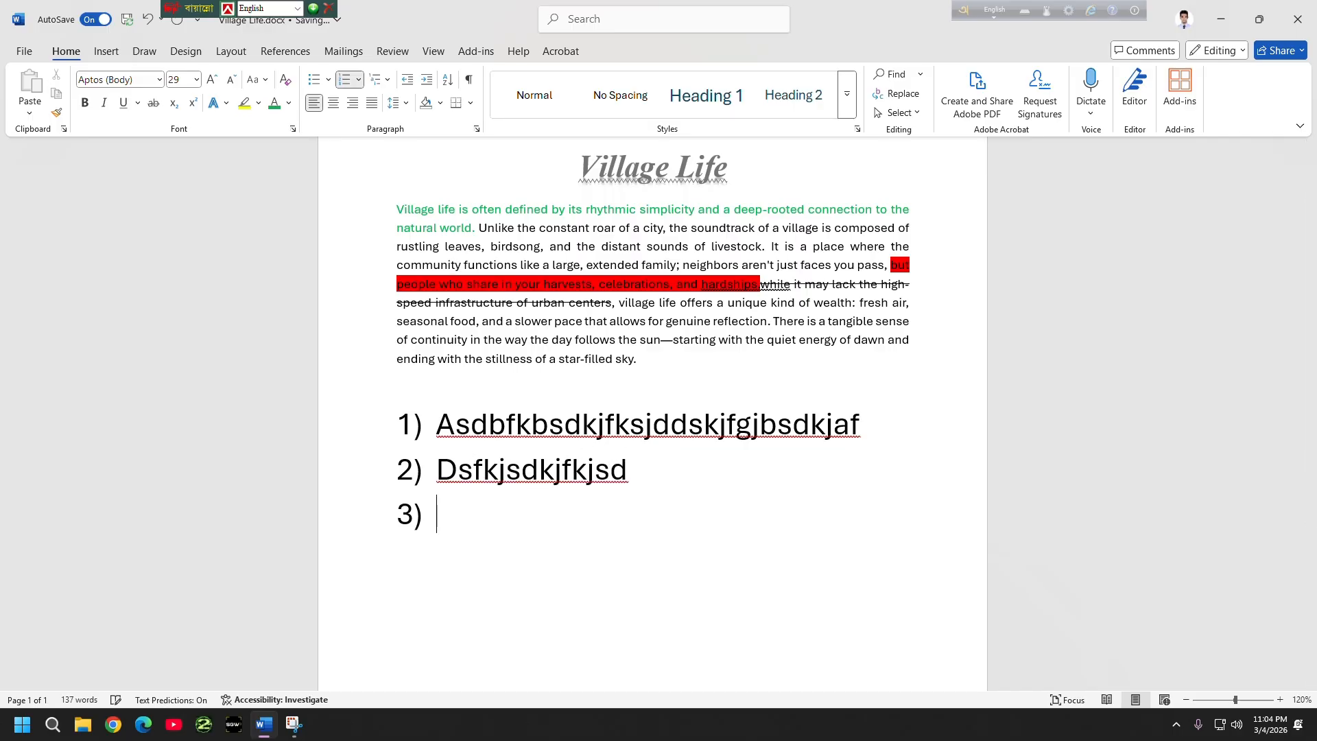
key("Return")
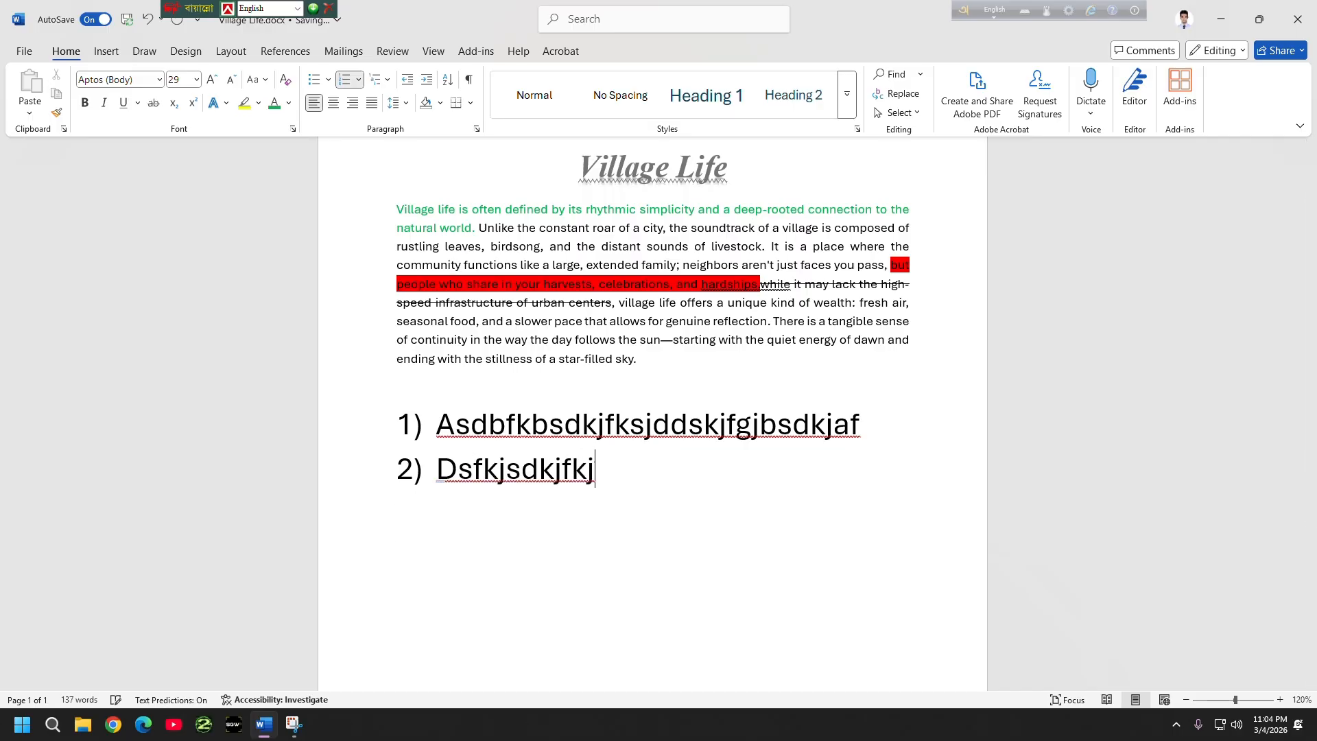
- Delete the second item's text and its number, leaving an empty unnumbered line
key("BackSpace")
key("BackSpace")
key("BackSpace")
key("BackSpace")
key("BackSpace")
key("BackSpace")
key("BackSpace")
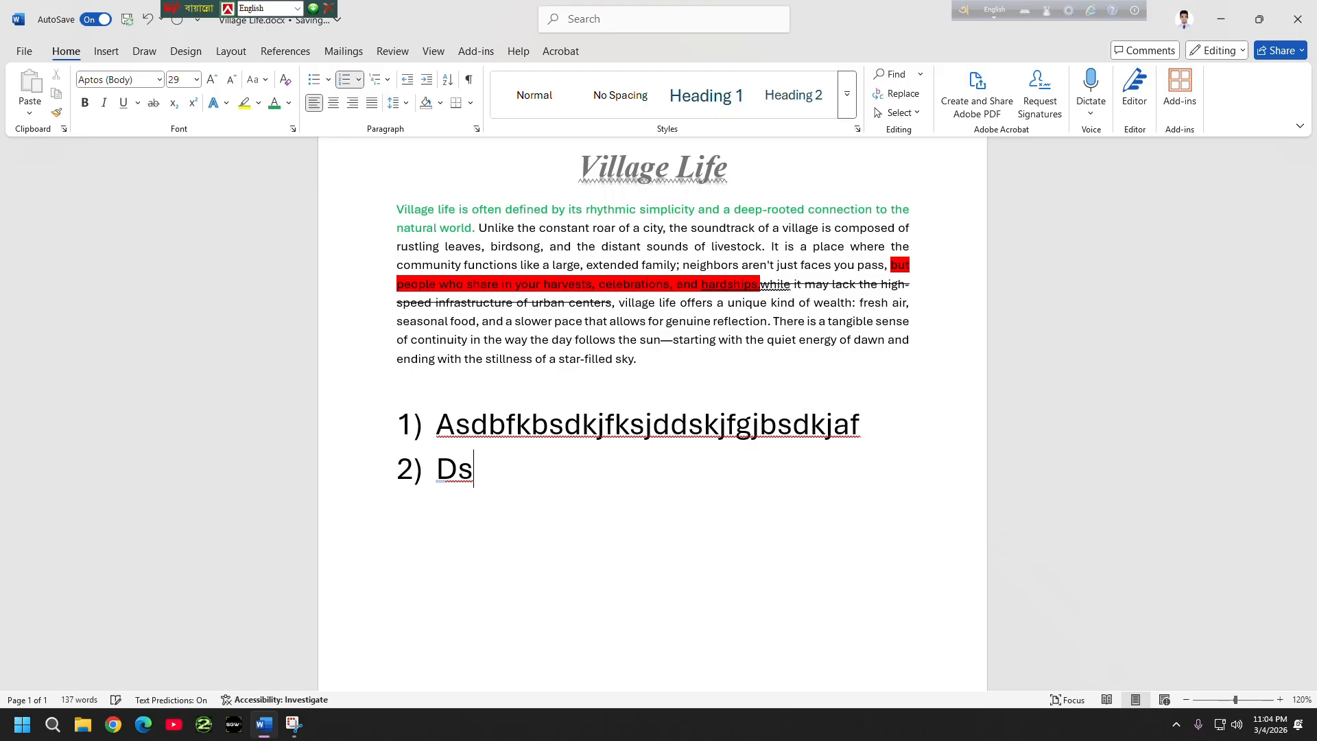
key("BackSpace")
key("BackSpace")
key("BackSpace")
key("BackSpace")
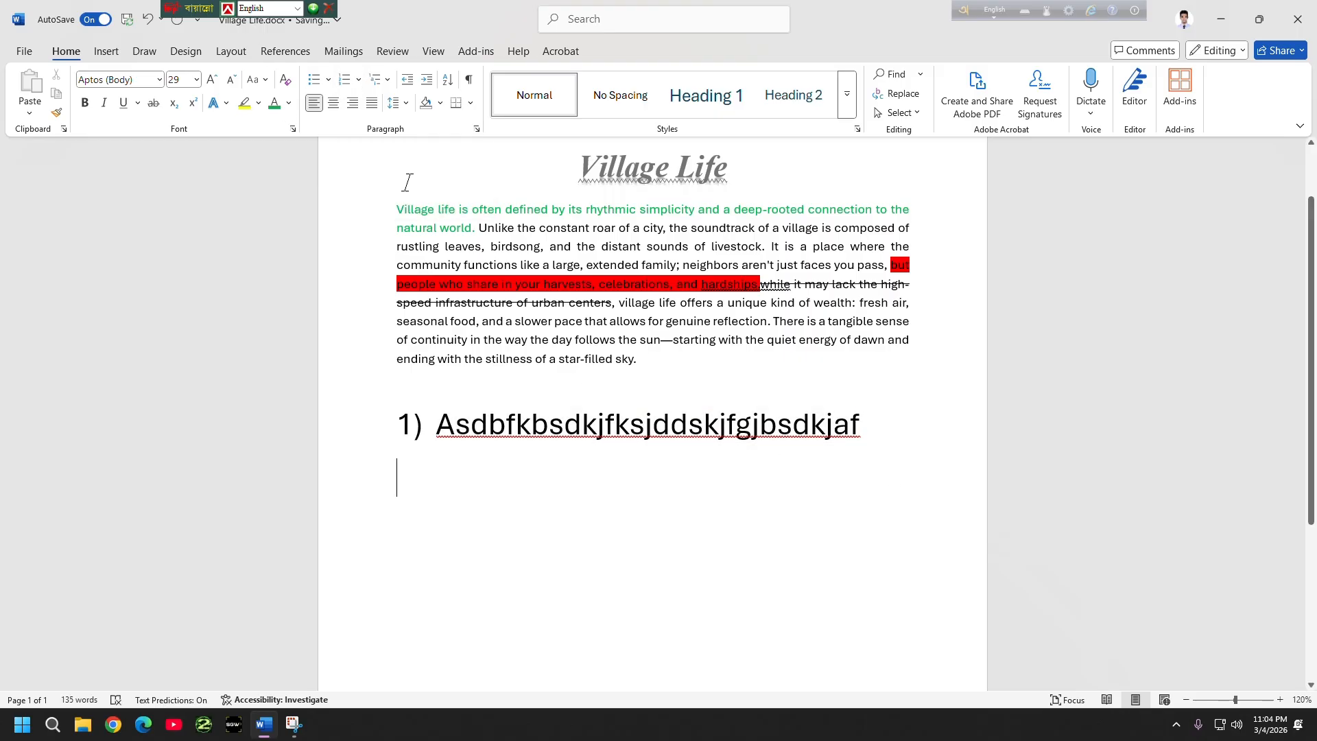
- Try the 1) a) i) multilevel format on the empty line below the first item, and remove its number again
left_click(387, 80)
left_click(410, 147)
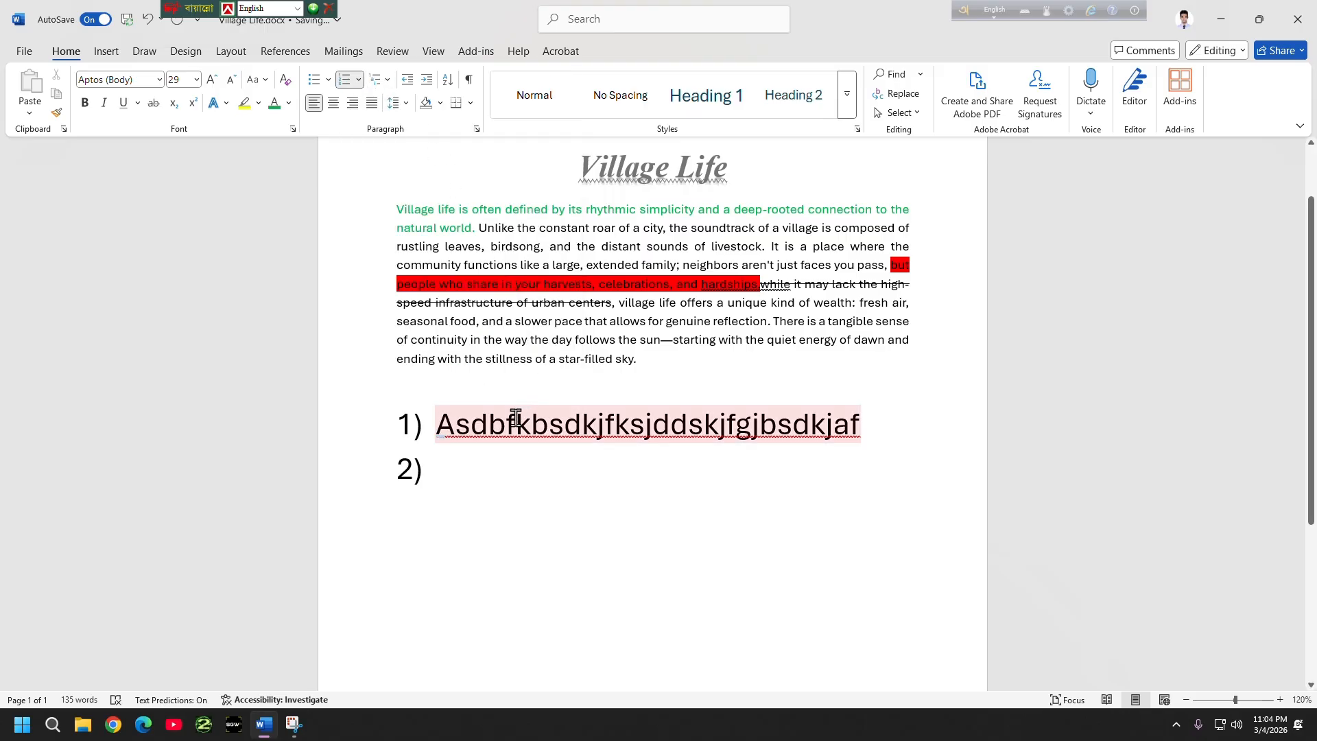
key("BackSpace")
key("BackSpace")
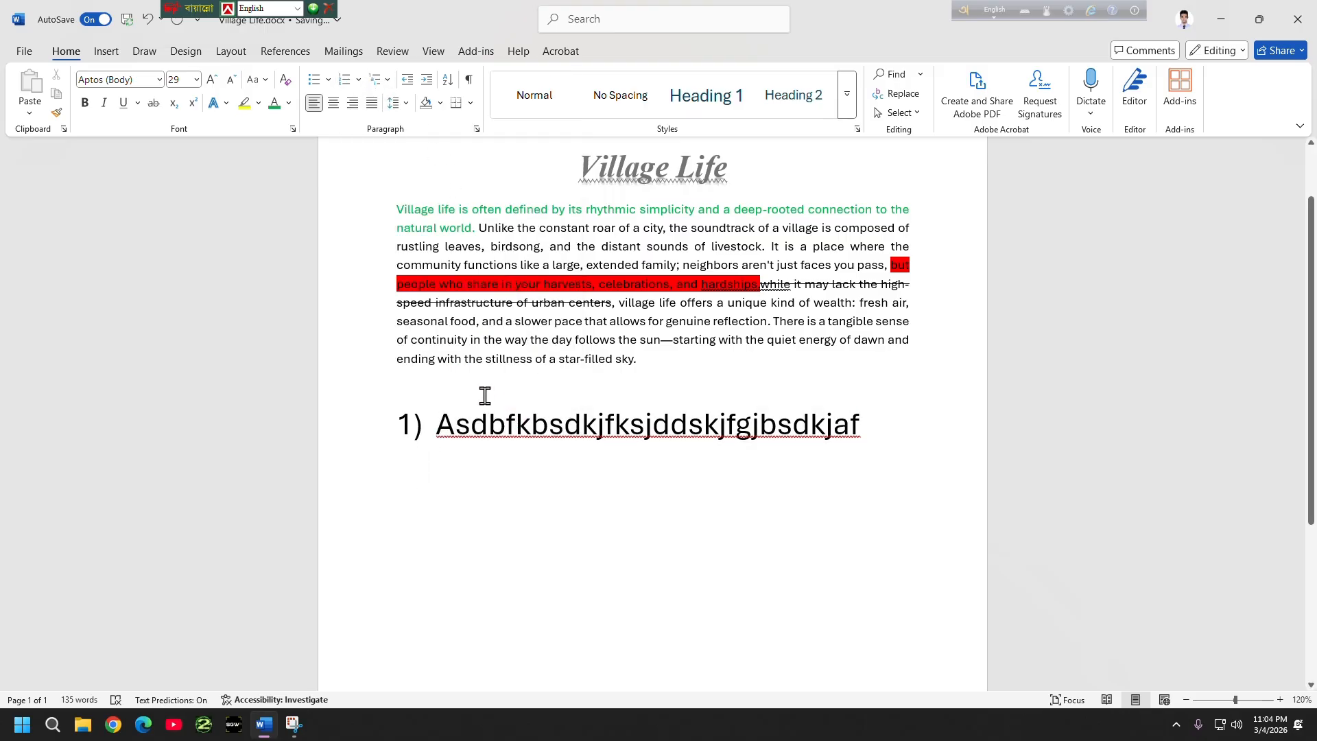
- Apply the multilevel bullets with diamonds and arrowheads to the list, and enter Dsfsdfl;kmsd; and sdfsdif as sub-items
left_click(371, 84)
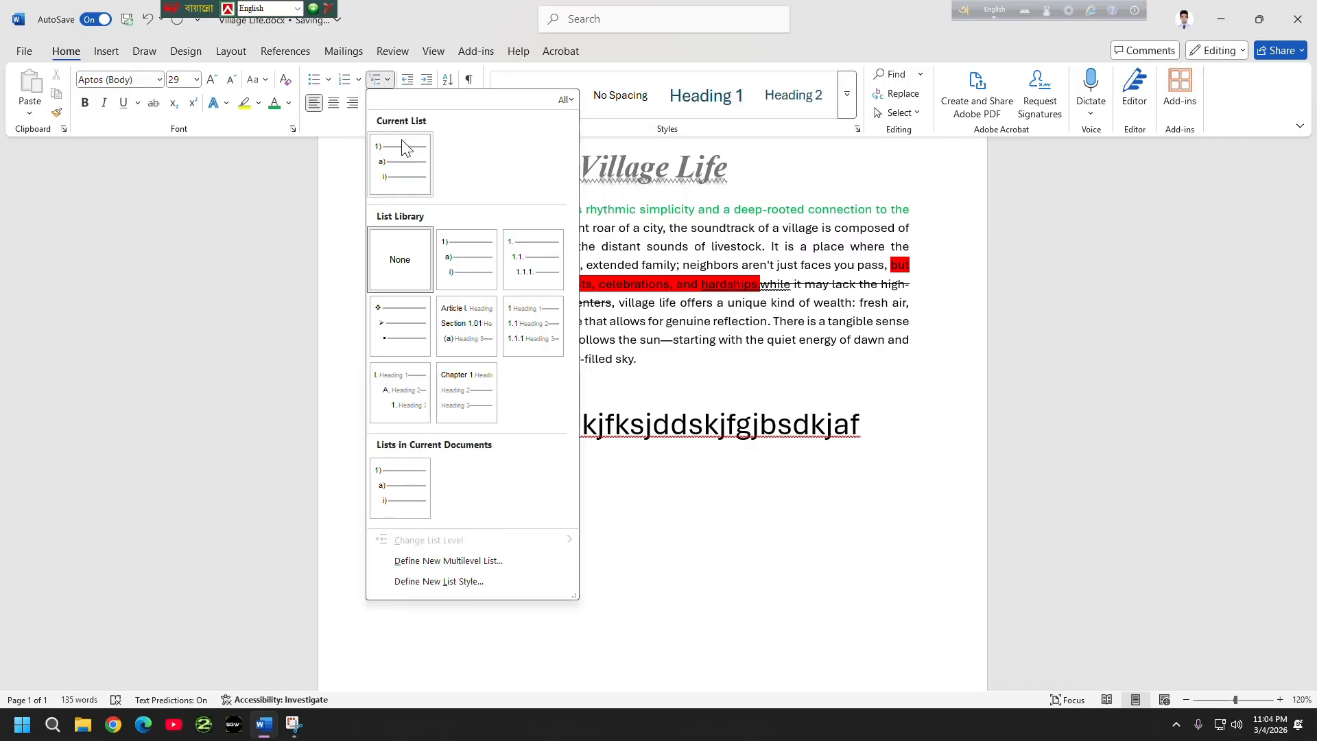
left_click(403, 165)
left_click(376, 84)
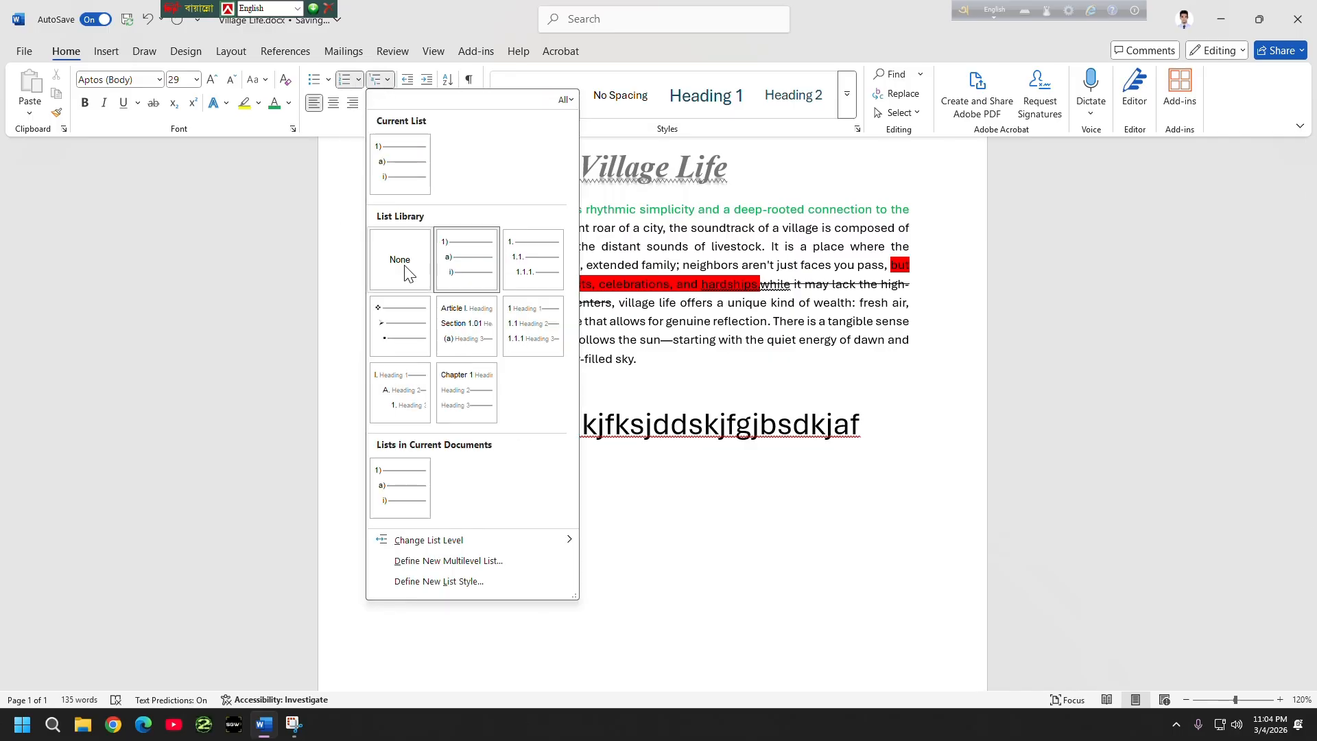
left_click(409, 348)
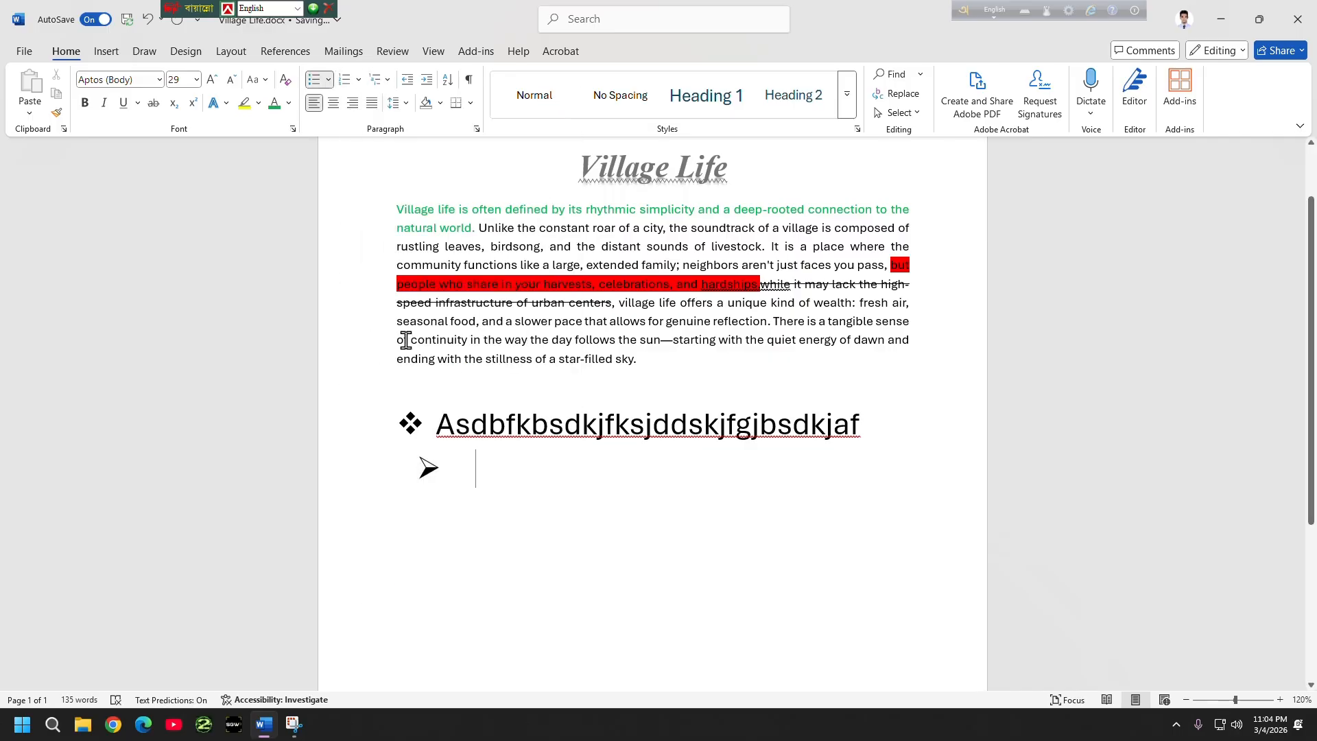
type("dsfsdfl;kmsd;")
key("Return")
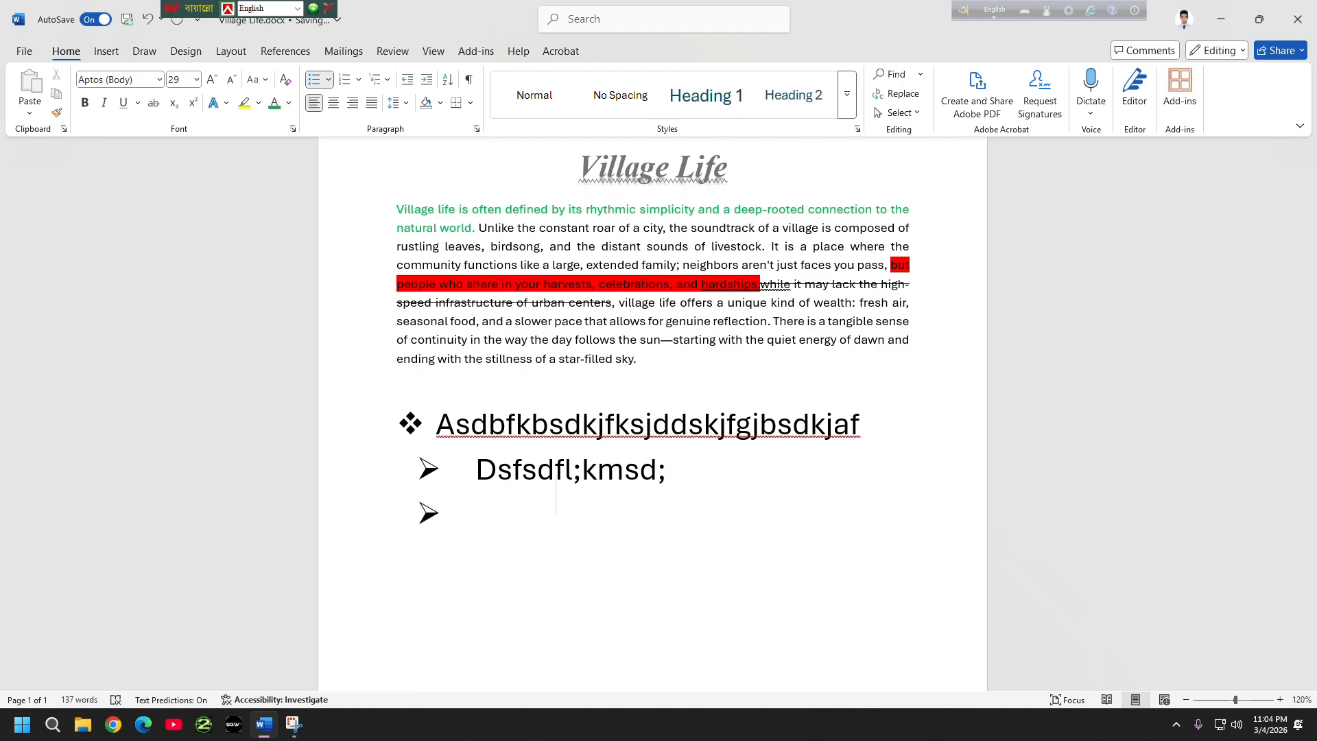
type("sdfsdif")
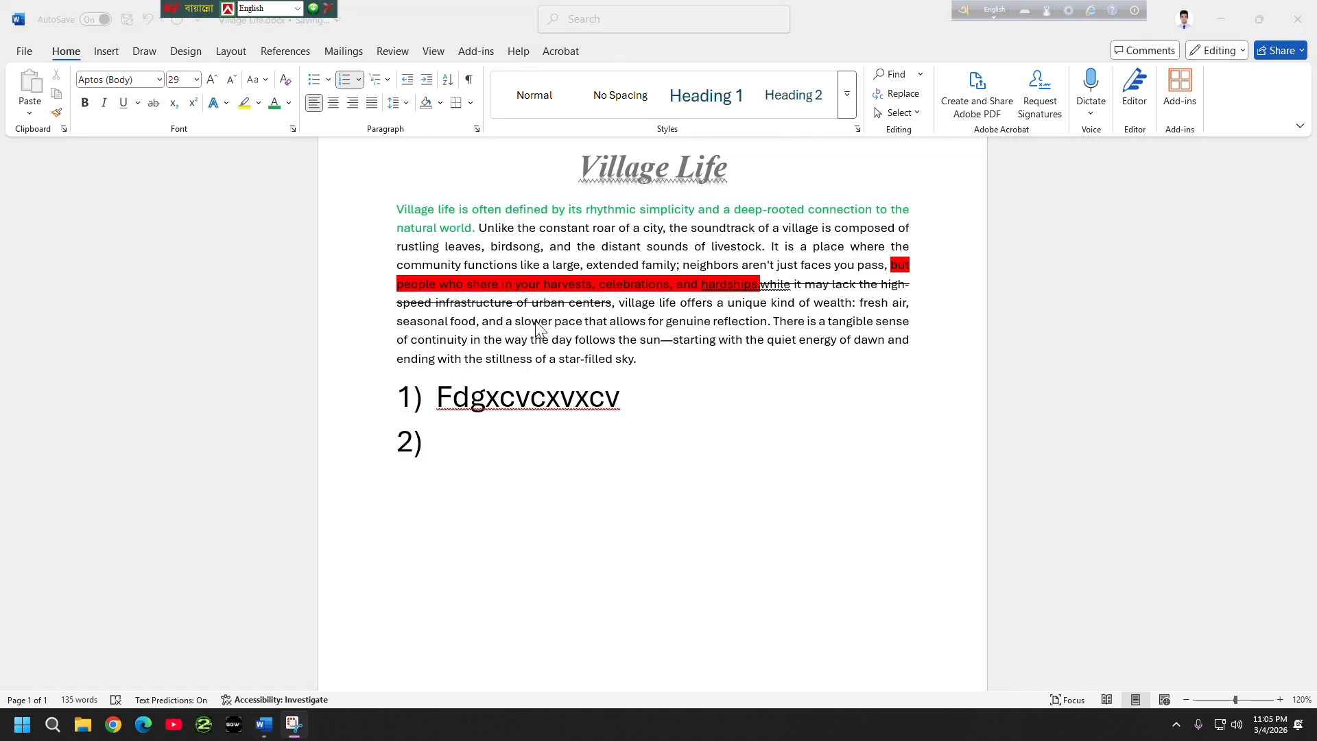
- Delete the Fdgxcvcxvxcv item and enter Lzdnflnslndljfjbfdsgkjbkbvcnjkgcf as the first item of the 1) list
left_click(509, 456)
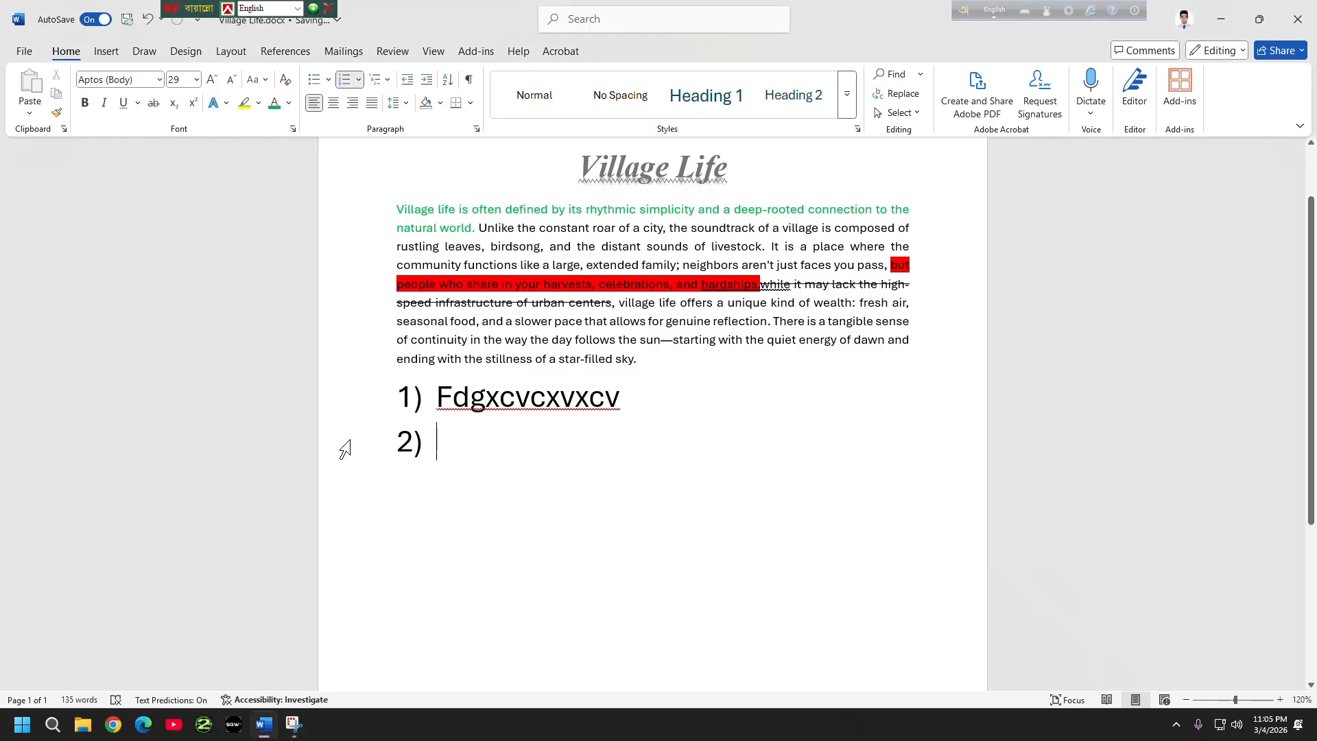
left_click_drag(406, 417, 402, 382)
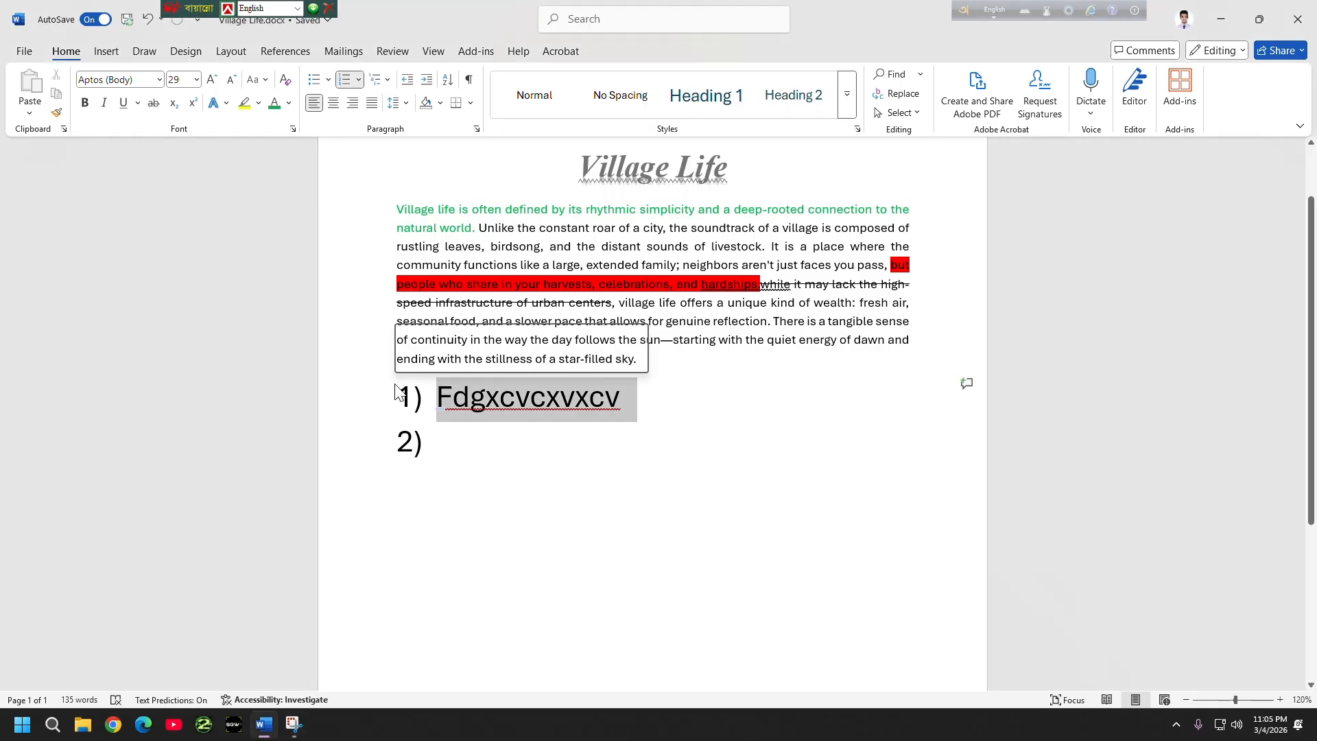
key("Delete")
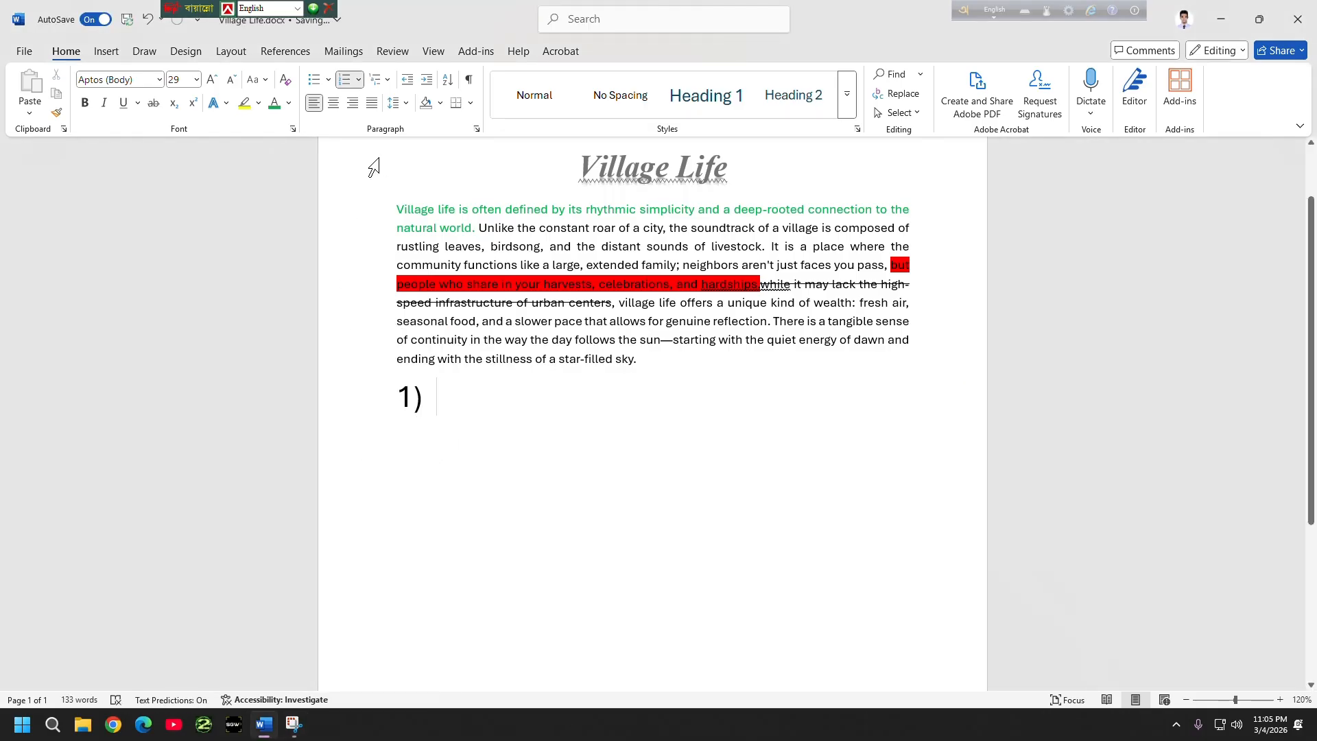
type("lzdnflns")
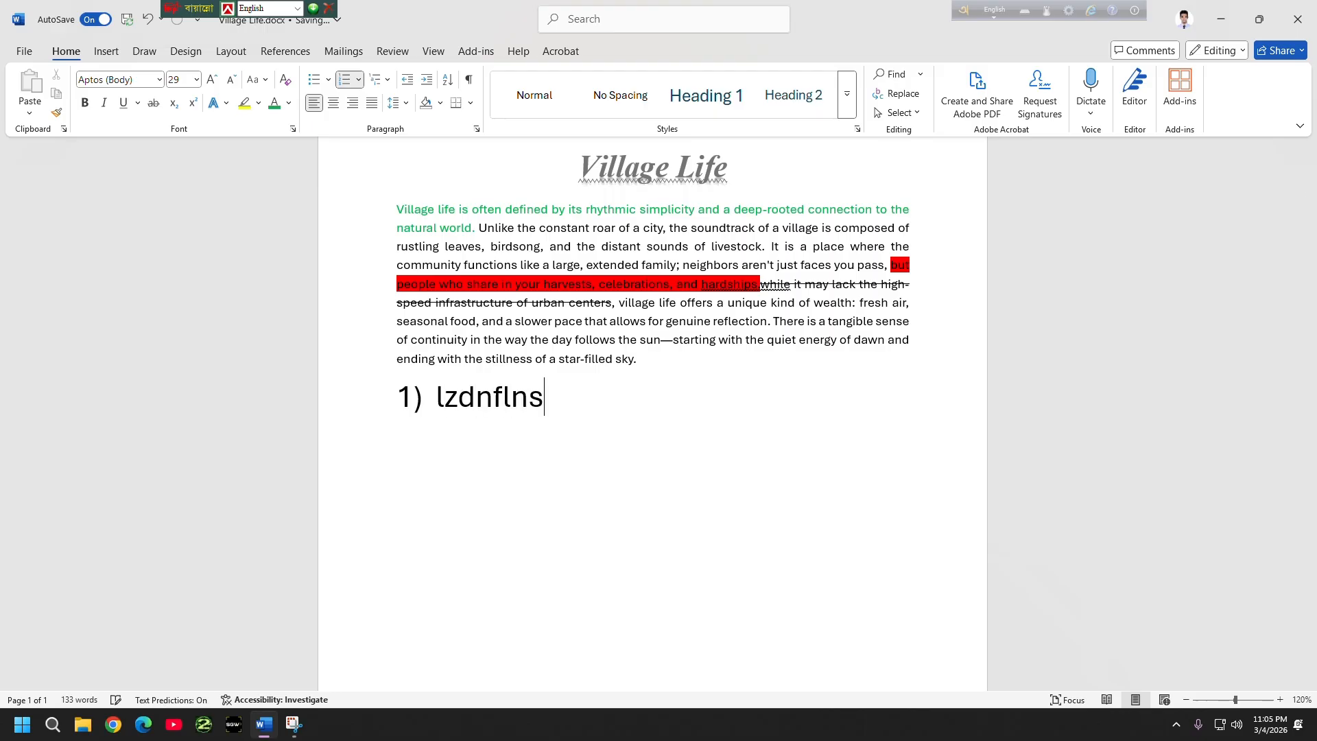
type("lndljfjbfdsgkjbkbv")
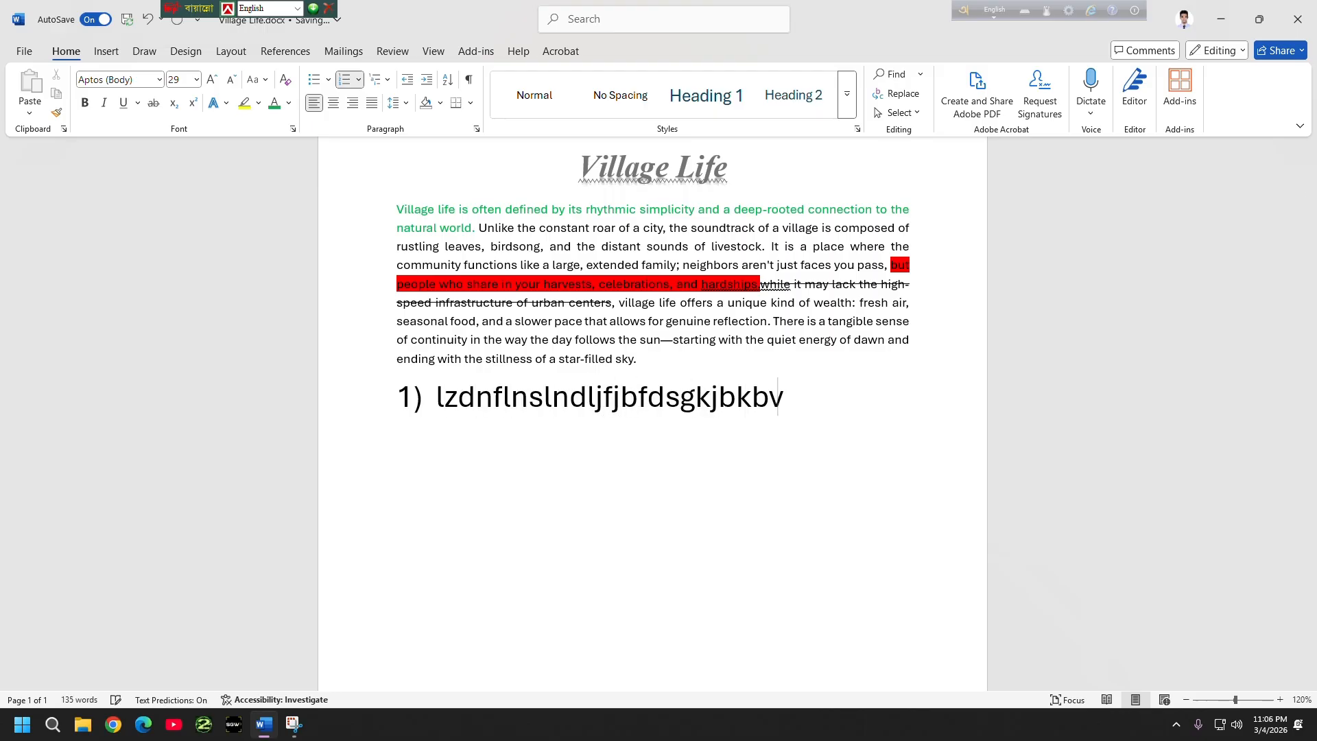
type("cnjkgcf")
key("Return")
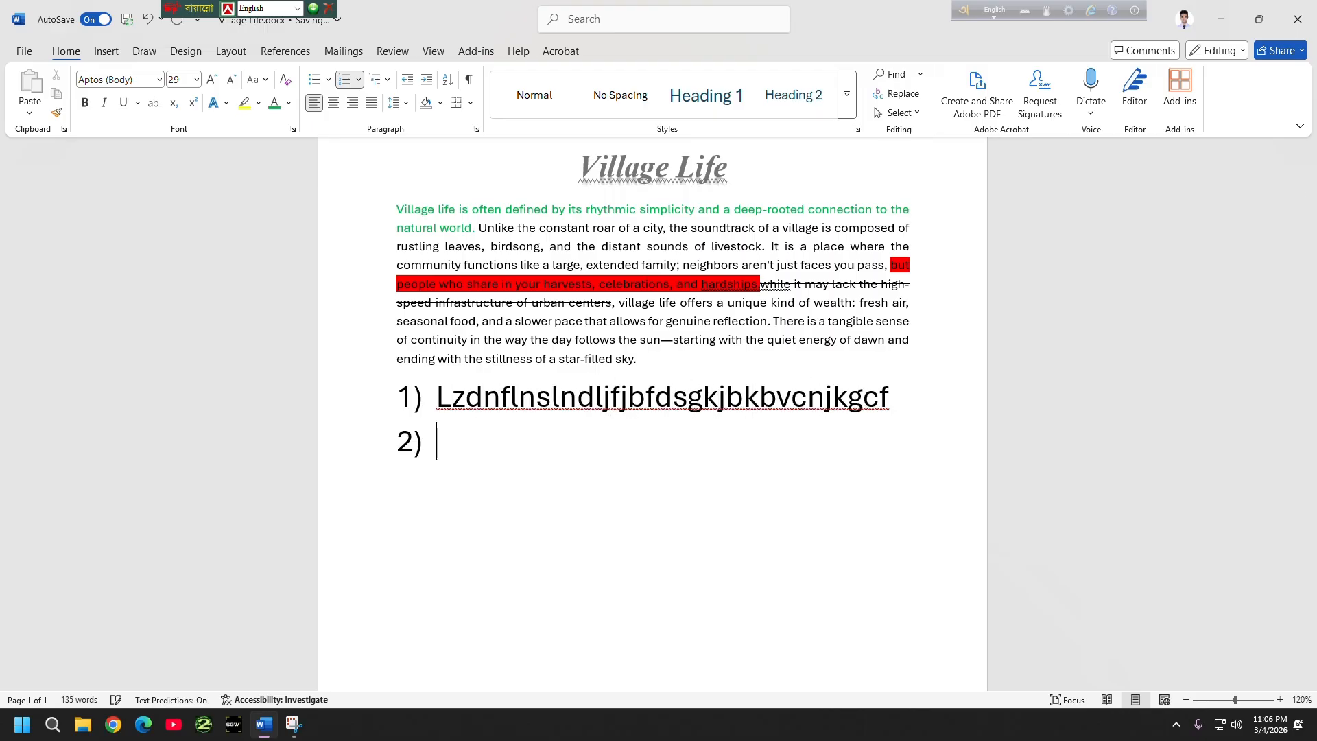
- Enter Djsfhjsdfjsdhgjjgfnb gfbh, Kjbnjkvckjbfjbkjgdcv, Cvxkjbjikvcbkzxcsdlvkj and ckjohvihdiy as list items 2 to 5
type("djsfhjsdfjsdhgjjgfnb gfbh")
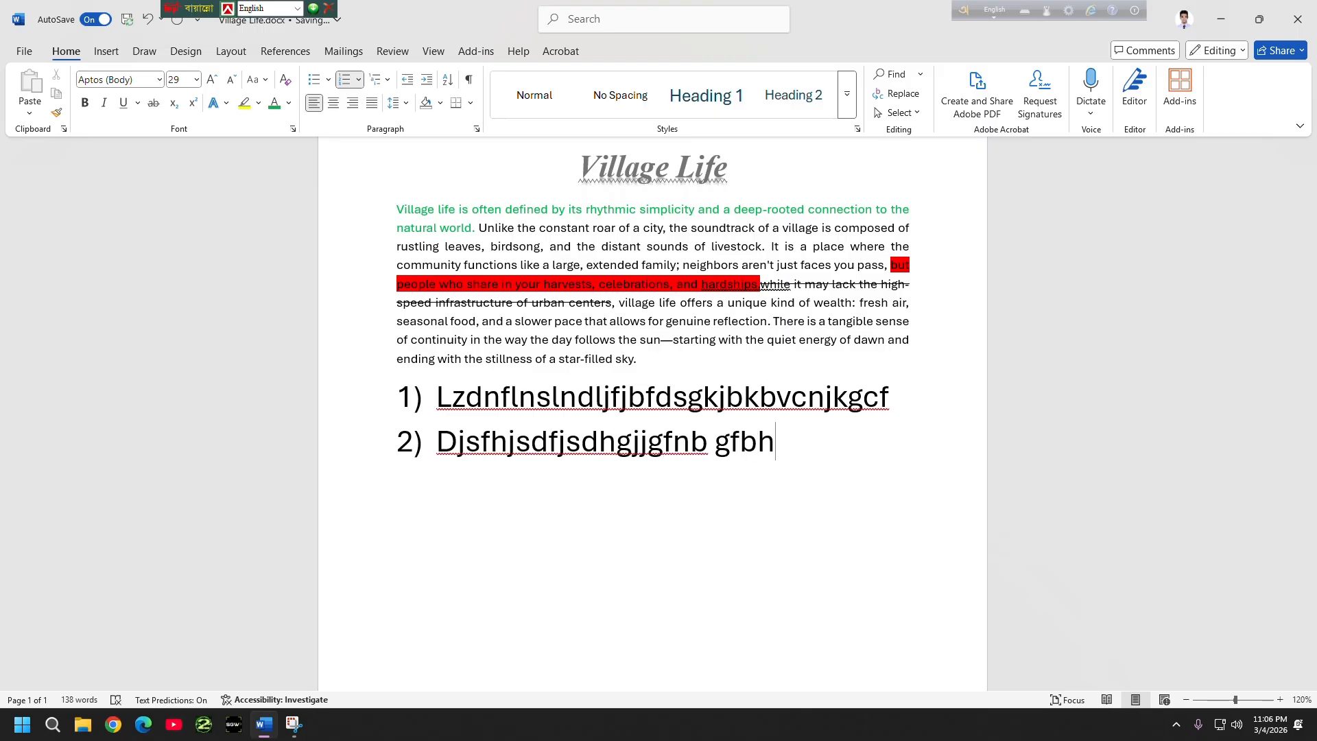
key("Return")
type("kjbnjkvckjbfjbkjgdcv")
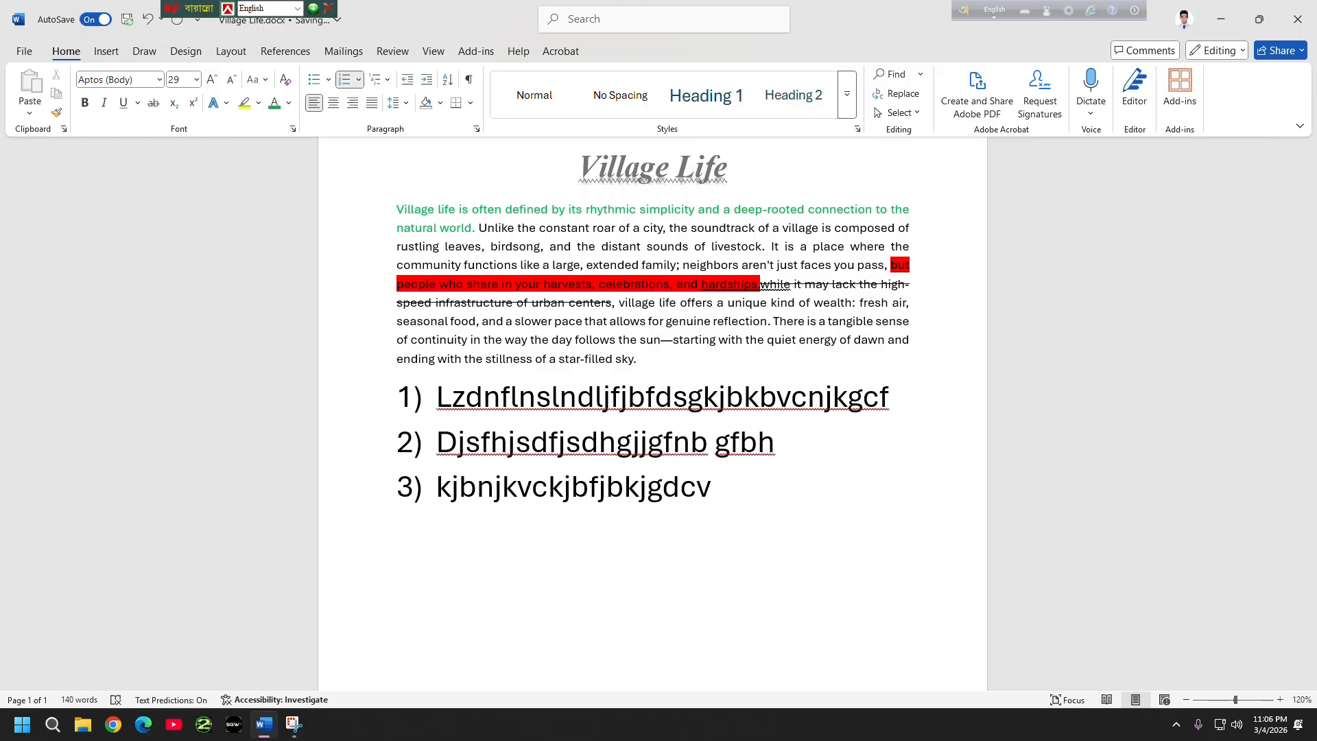
key("Return")
type("cvxkjbjikvcbkzxcsdlvkj")
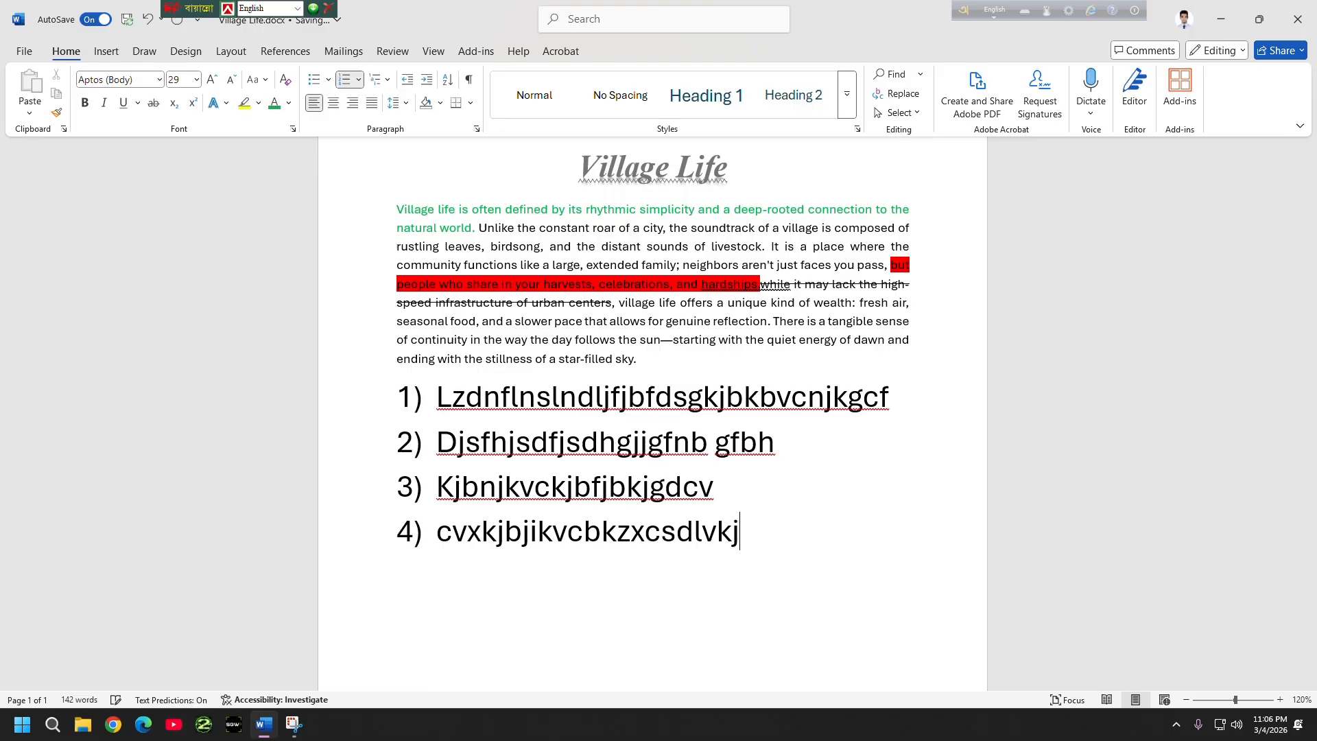
key("Return")
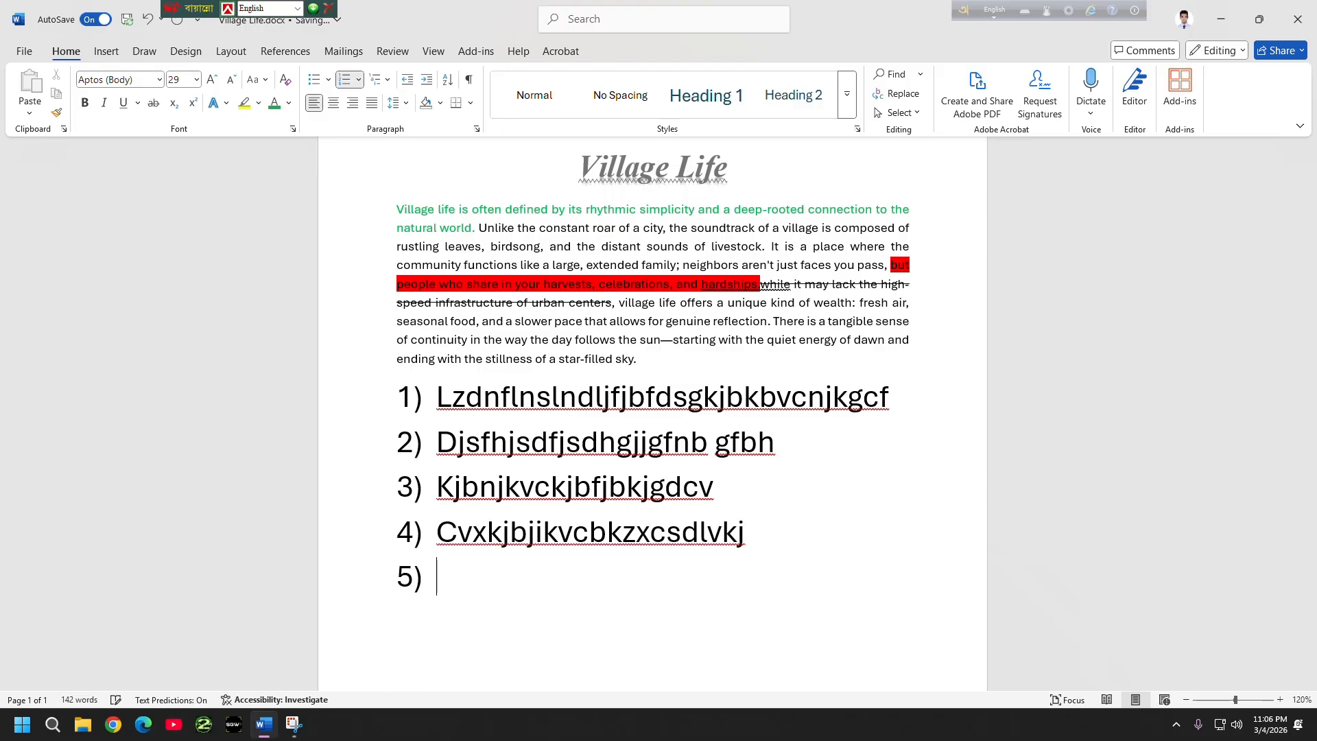
type("ckjohvihdiy")
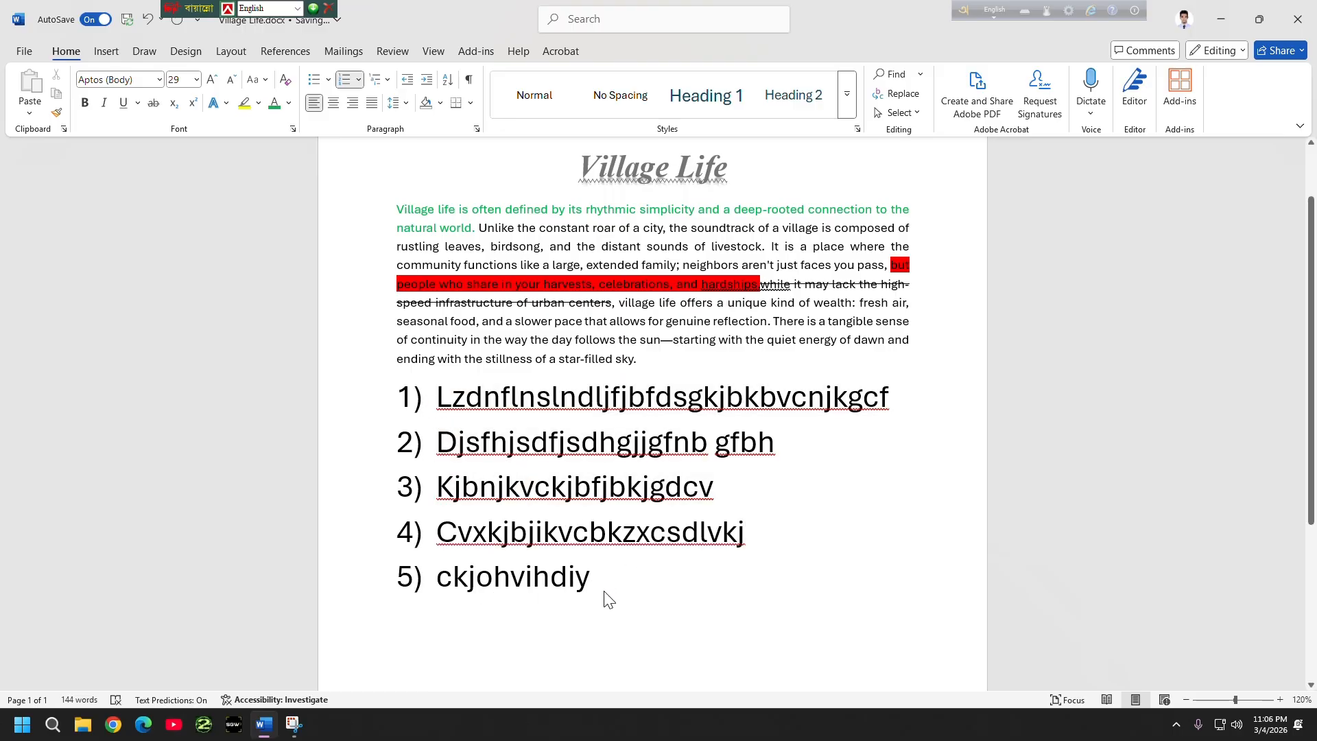
- Change the list level of all five items to the third level, i)
left_click_drag(605, 599, 377, 376)
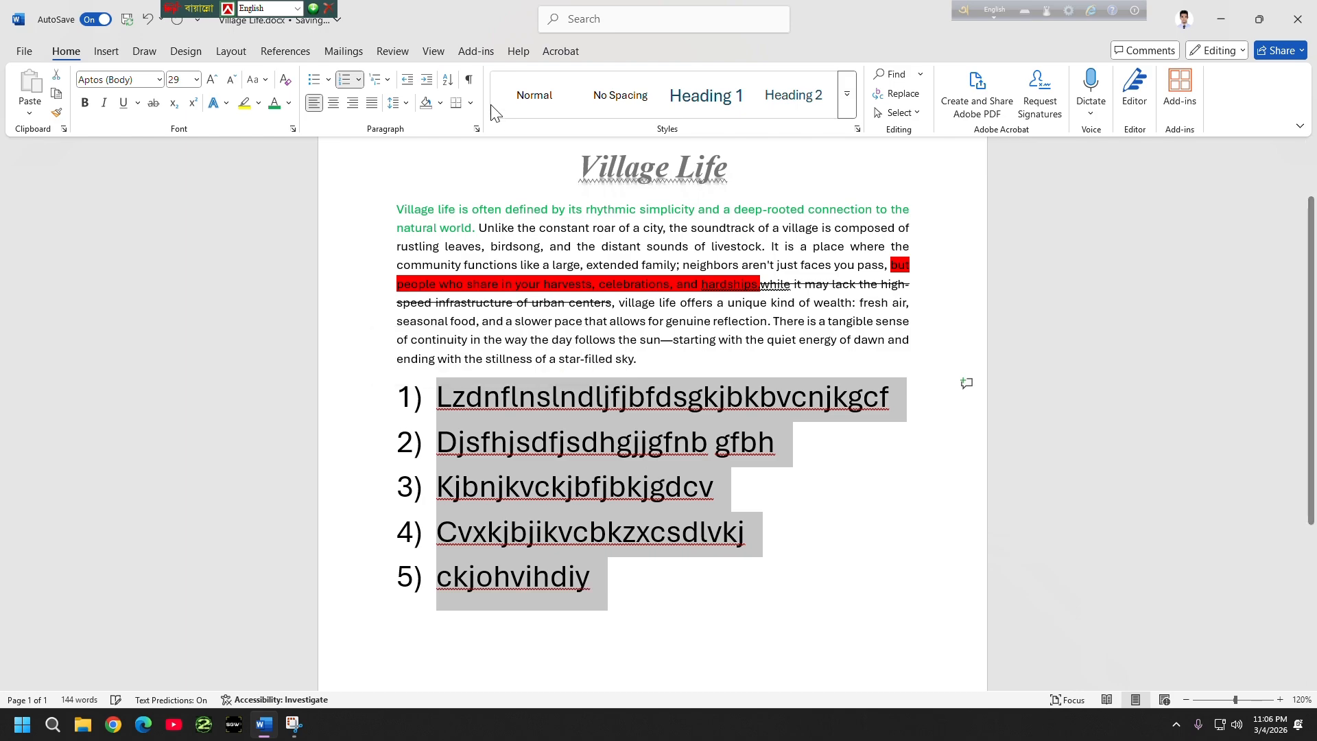
left_click(384, 81)
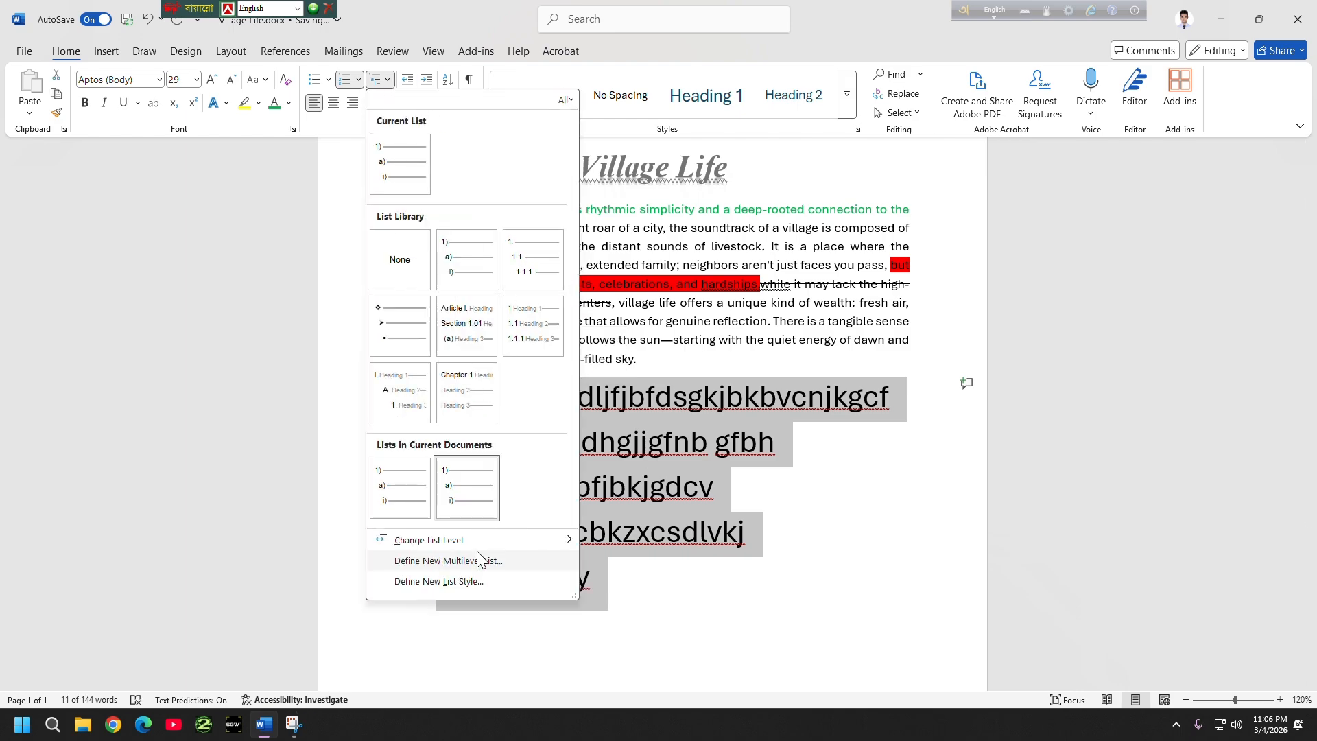
mouse_move(496, 543)
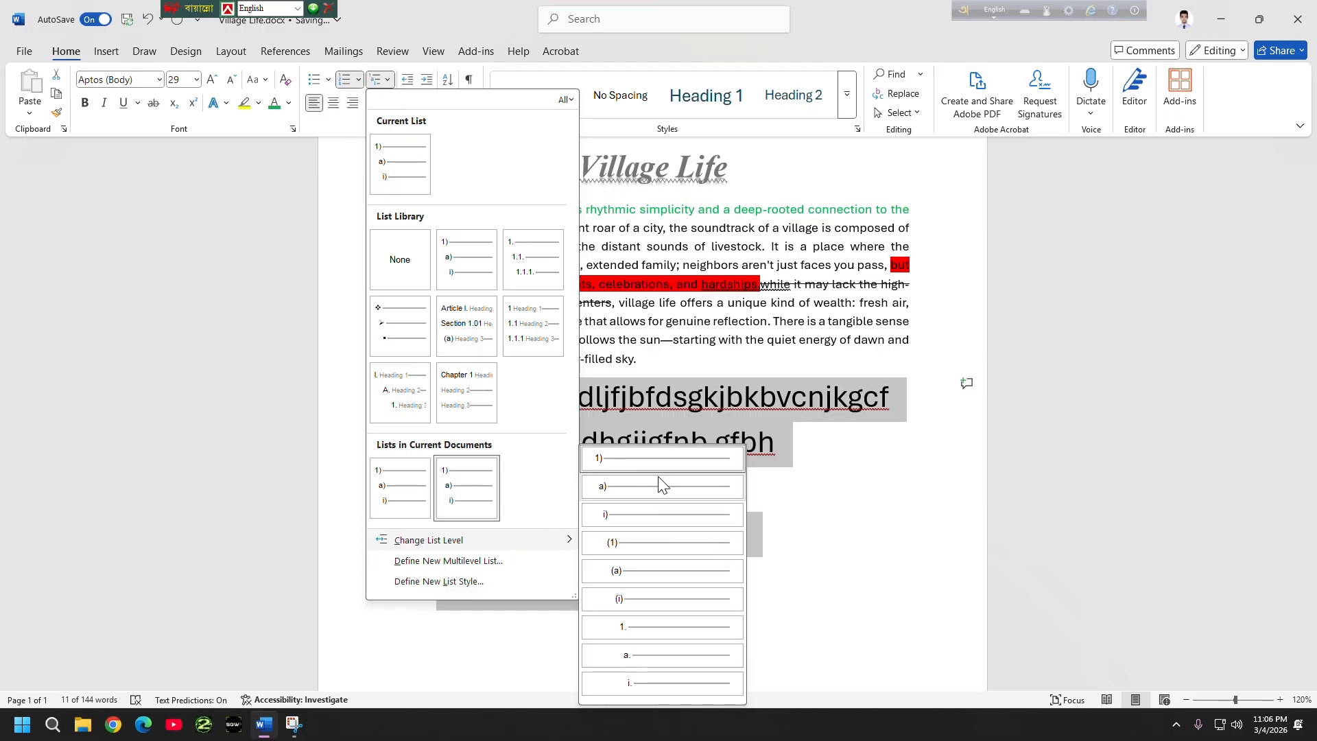
left_click(703, 517)
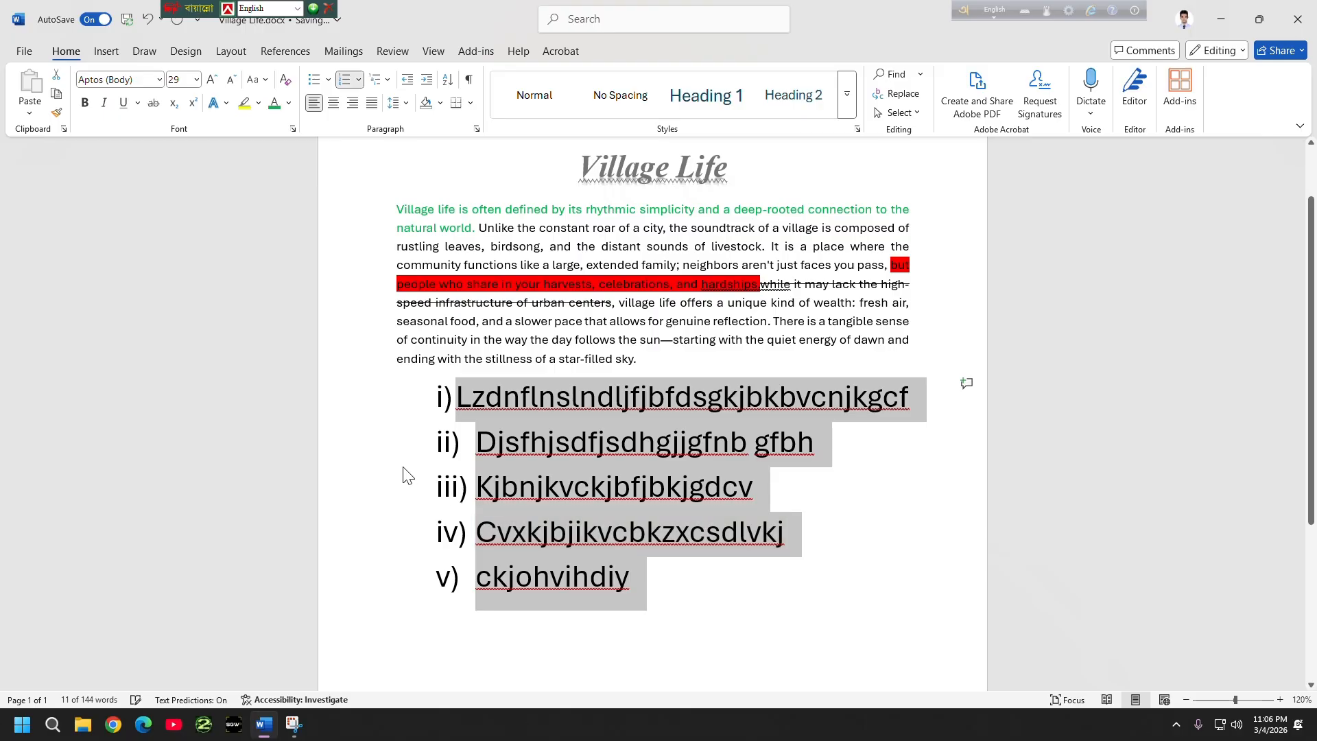
- Apply the symbol-bullet multilevel list style with diamond, arrowhead and square bullets to the five items
left_click_drag(425, 411, 641, 582)
left_click(378, 79)
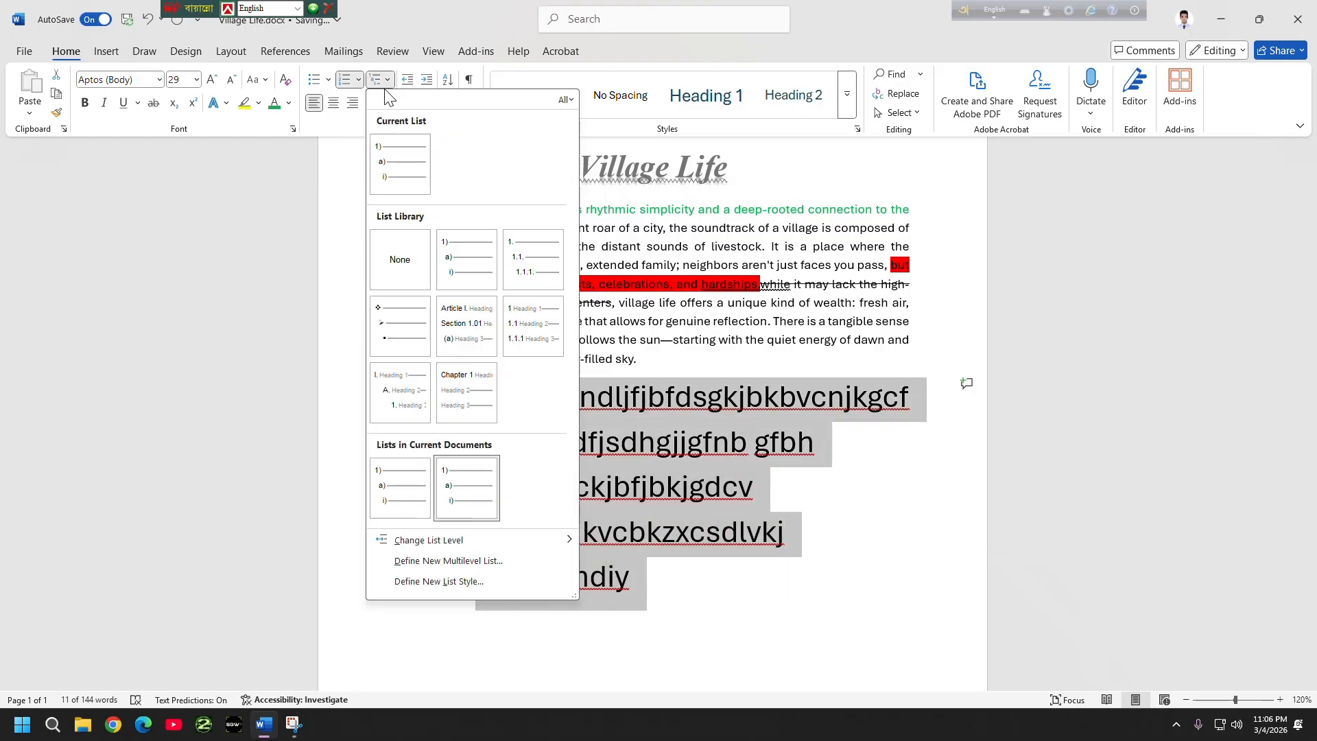
left_click(412, 343)
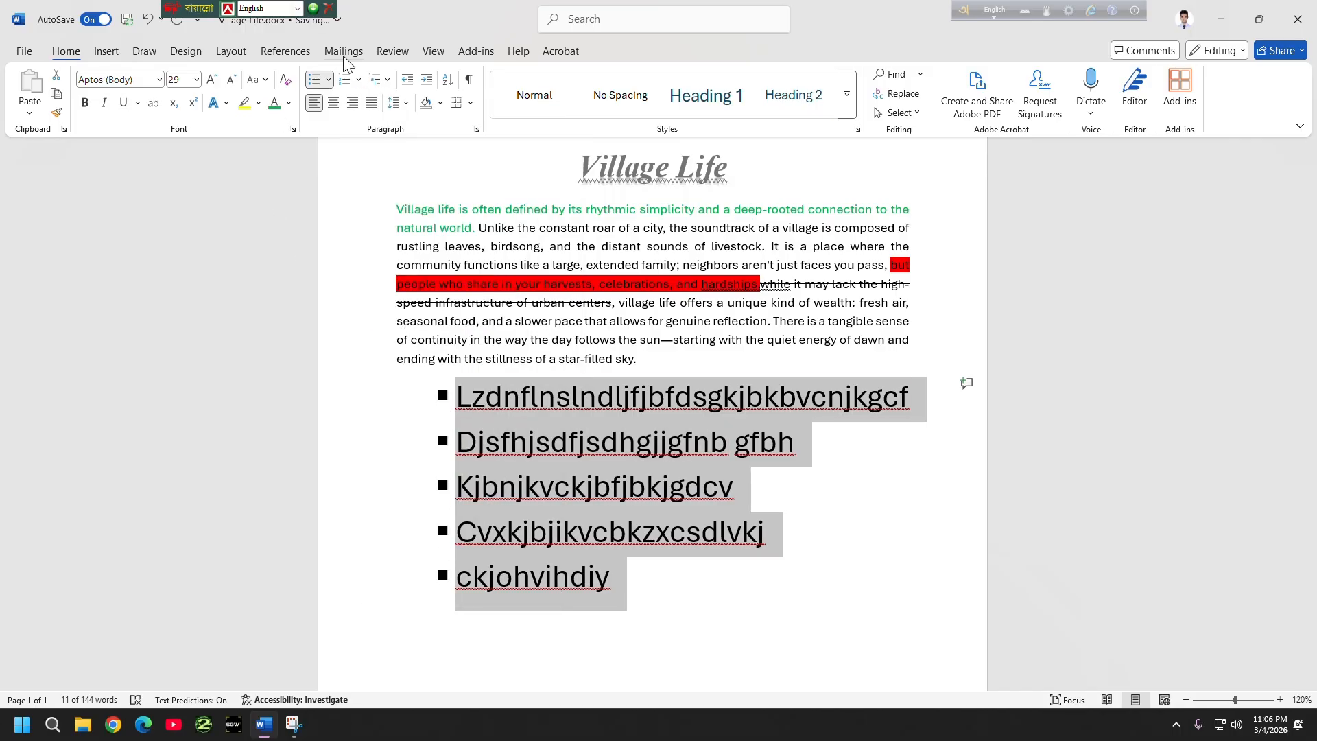
- Apply the Chapter 1, Heading 2, Heading 3 multilevel list style to the five list items
left_click(378, 79)
mouse_move(442, 263)
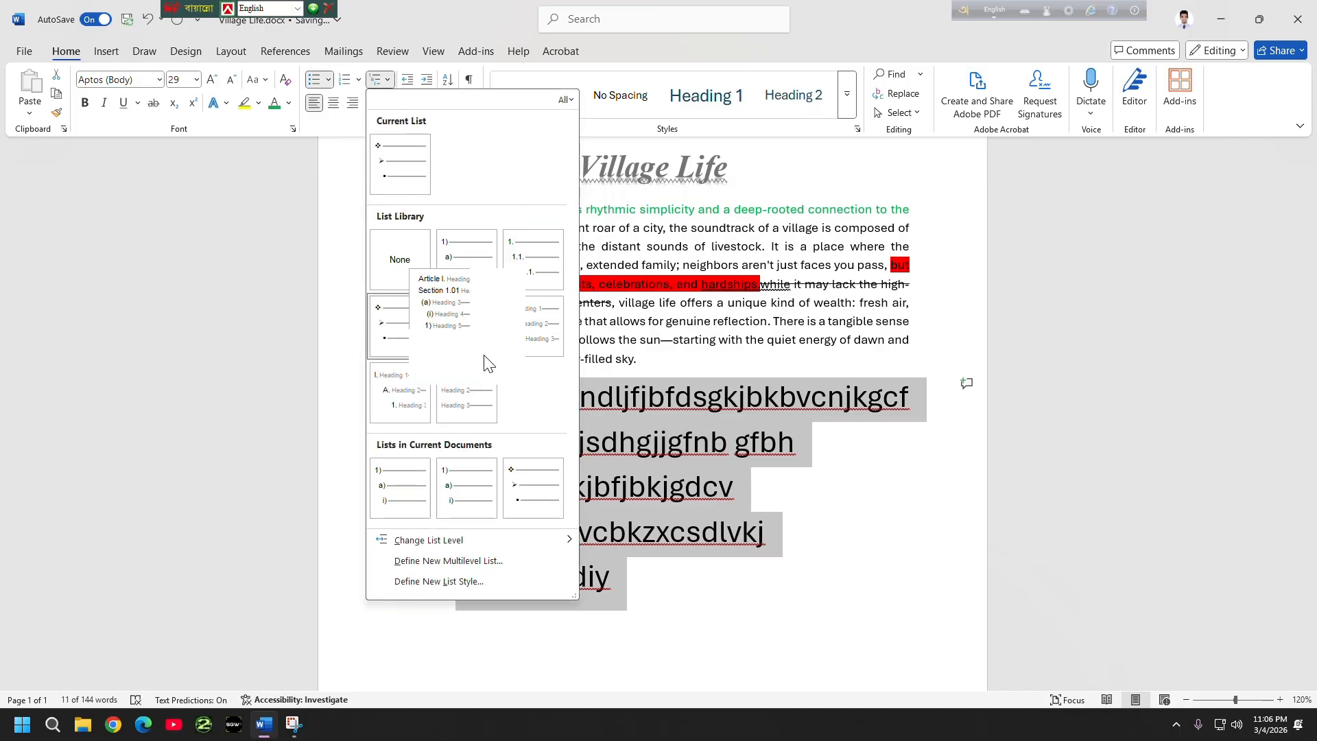
left_click(479, 389)
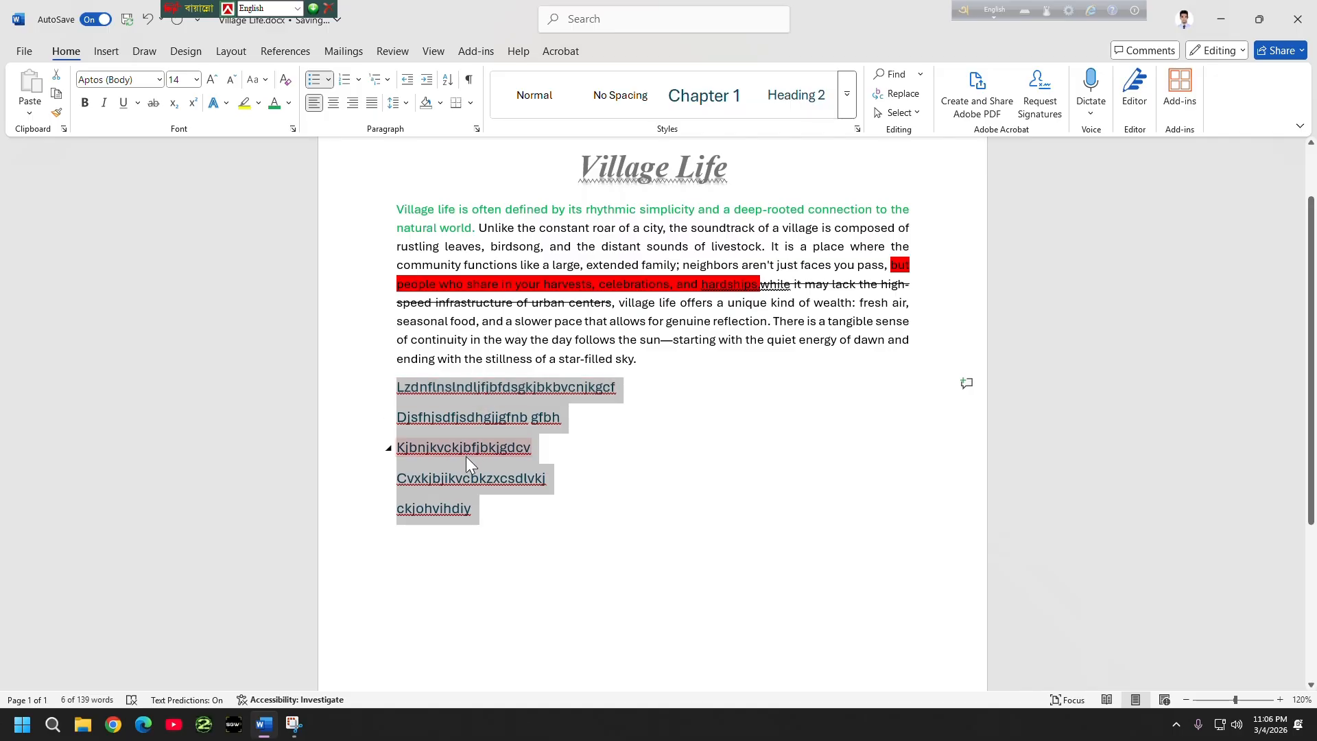
left_click(391, 387)
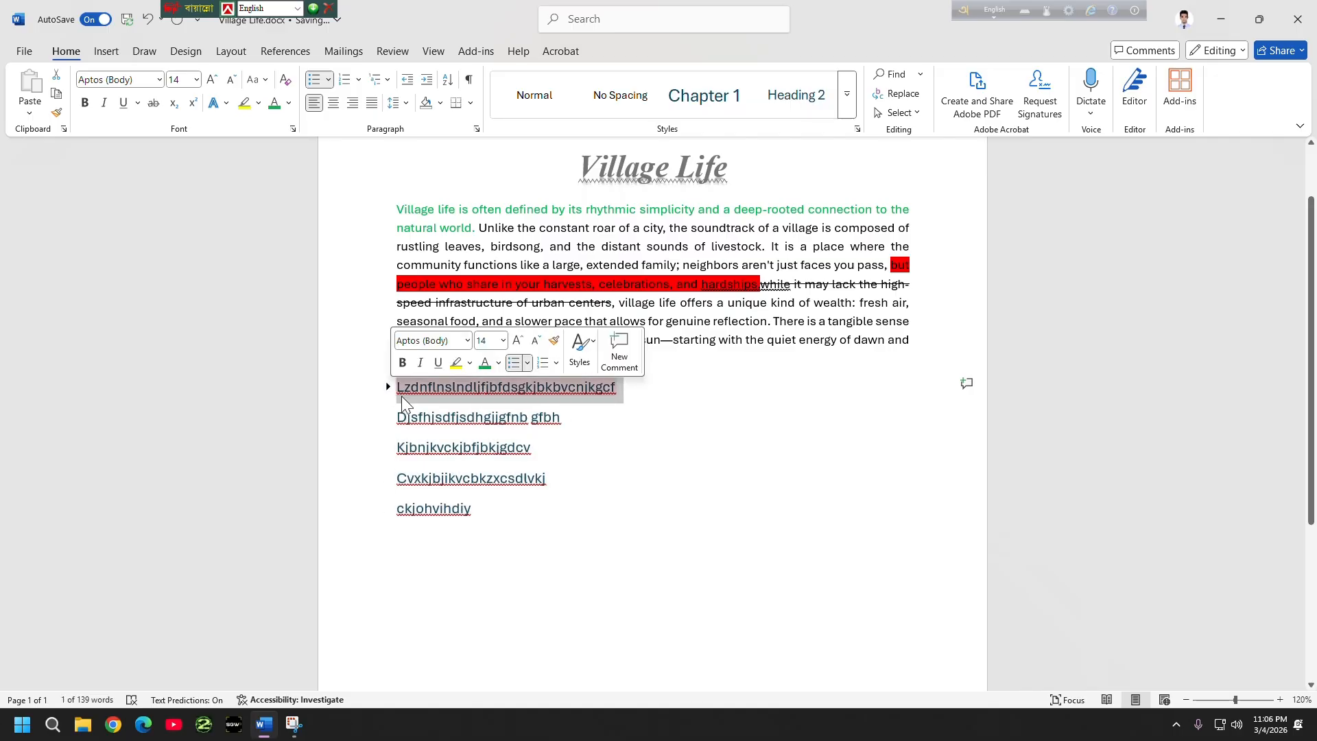
left_click(559, 505)
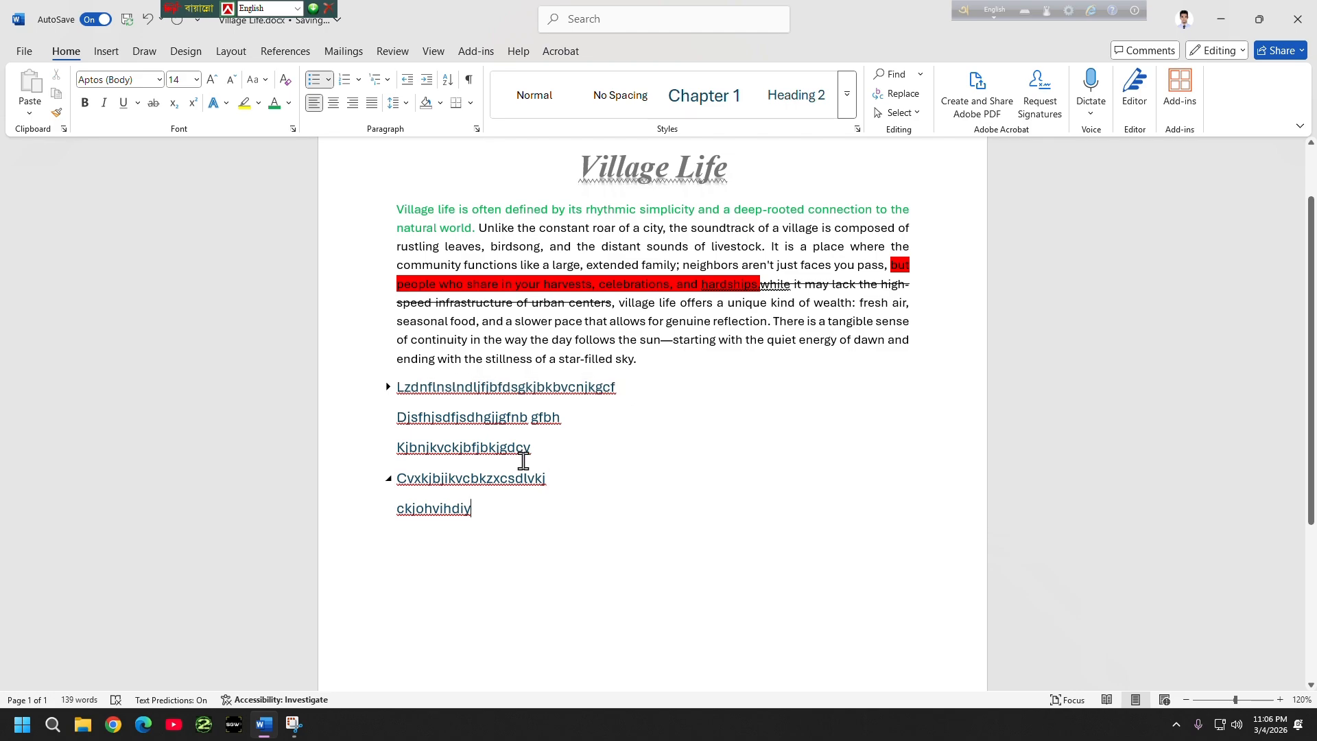
- Apply the 1), a), i) multilevel list style to the five items, followed by the 1., 1.1., 1.1.1. style
left_click_drag(405, 384, 570, 511)
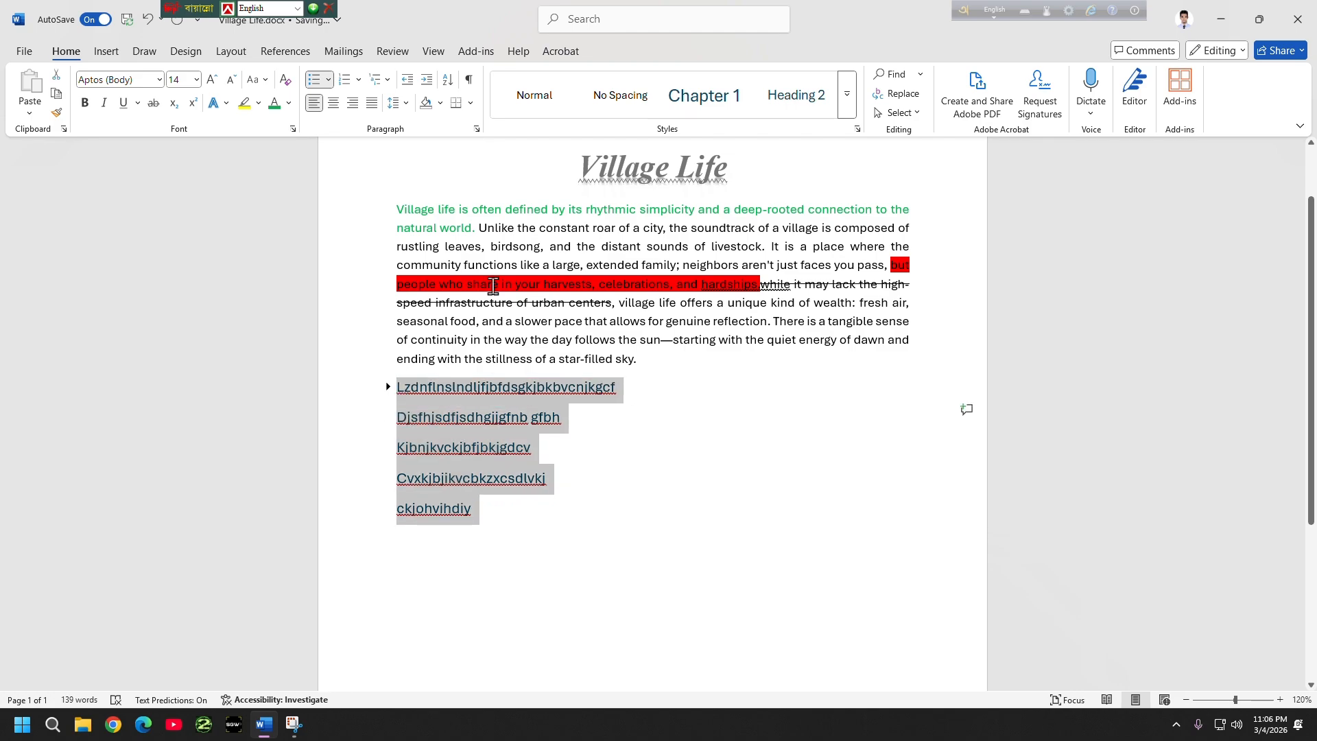
left_click(392, 81)
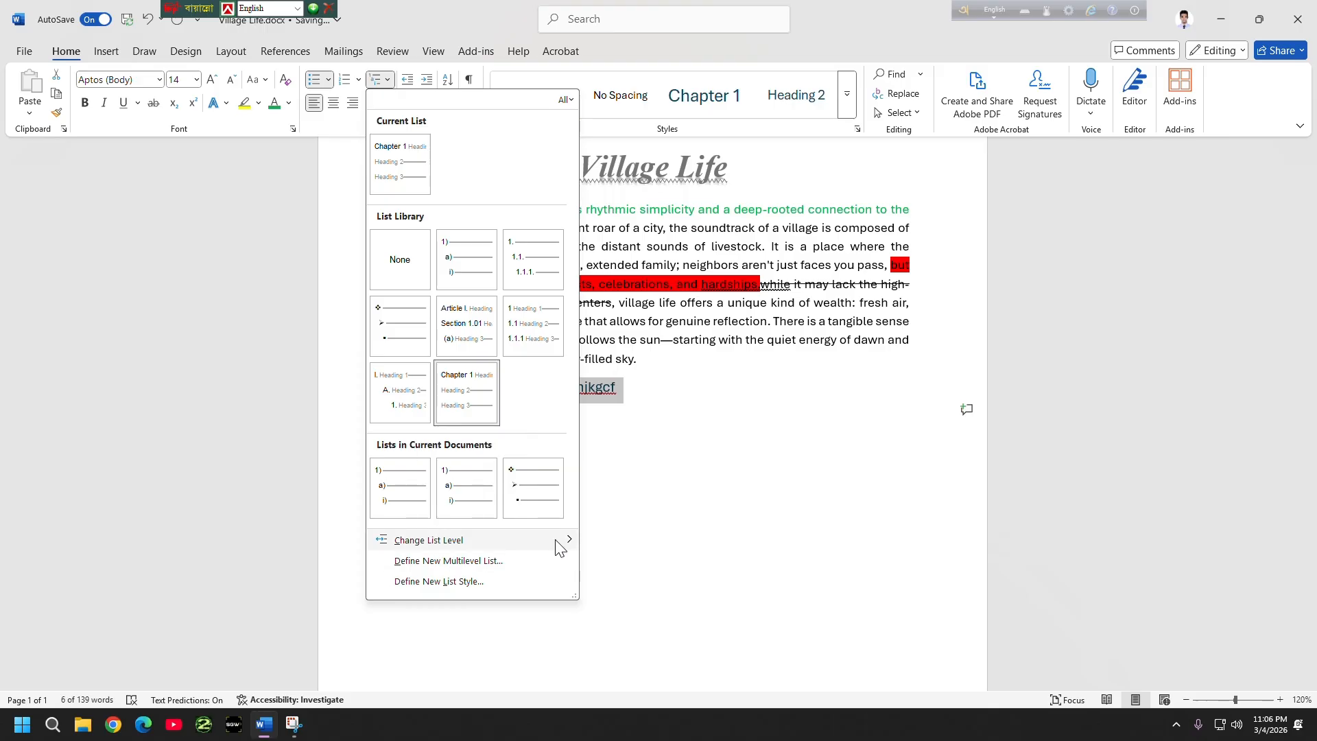
mouse_move(439, 420)
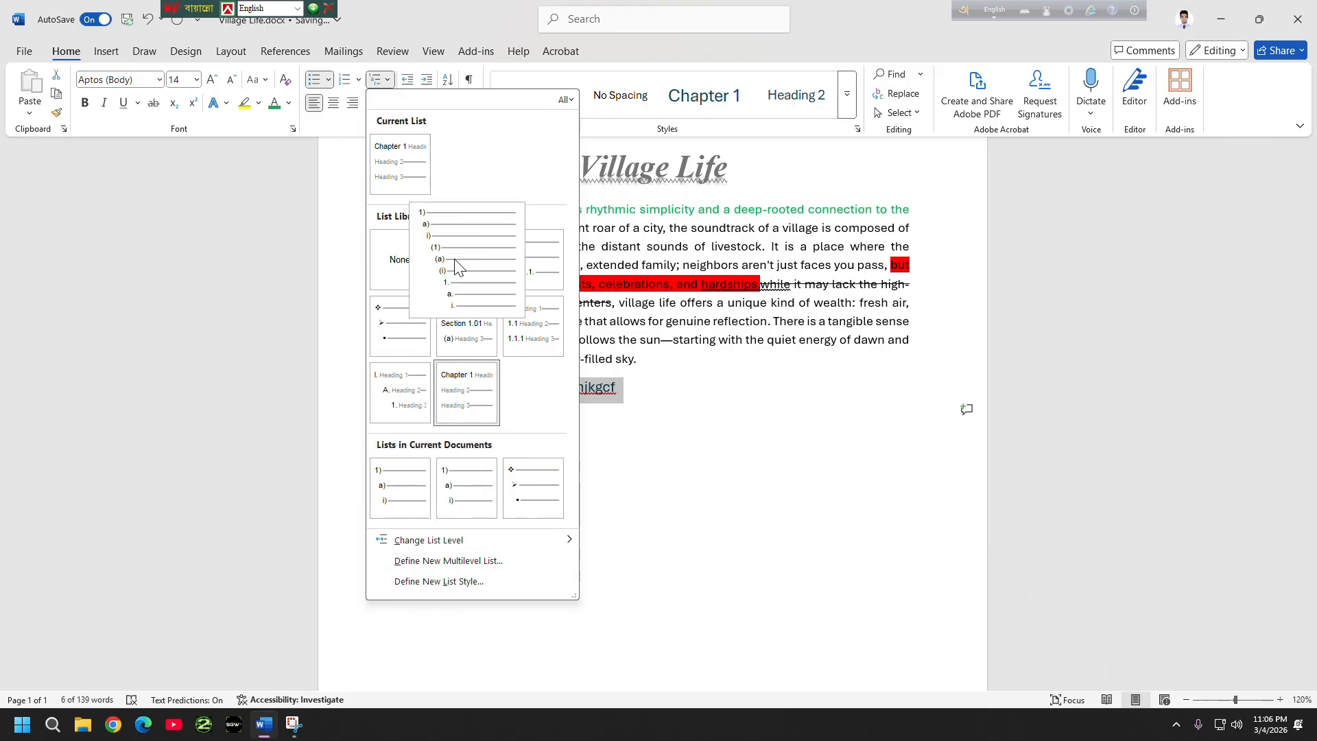
mouse_move(539, 270)
left_click(482, 264)
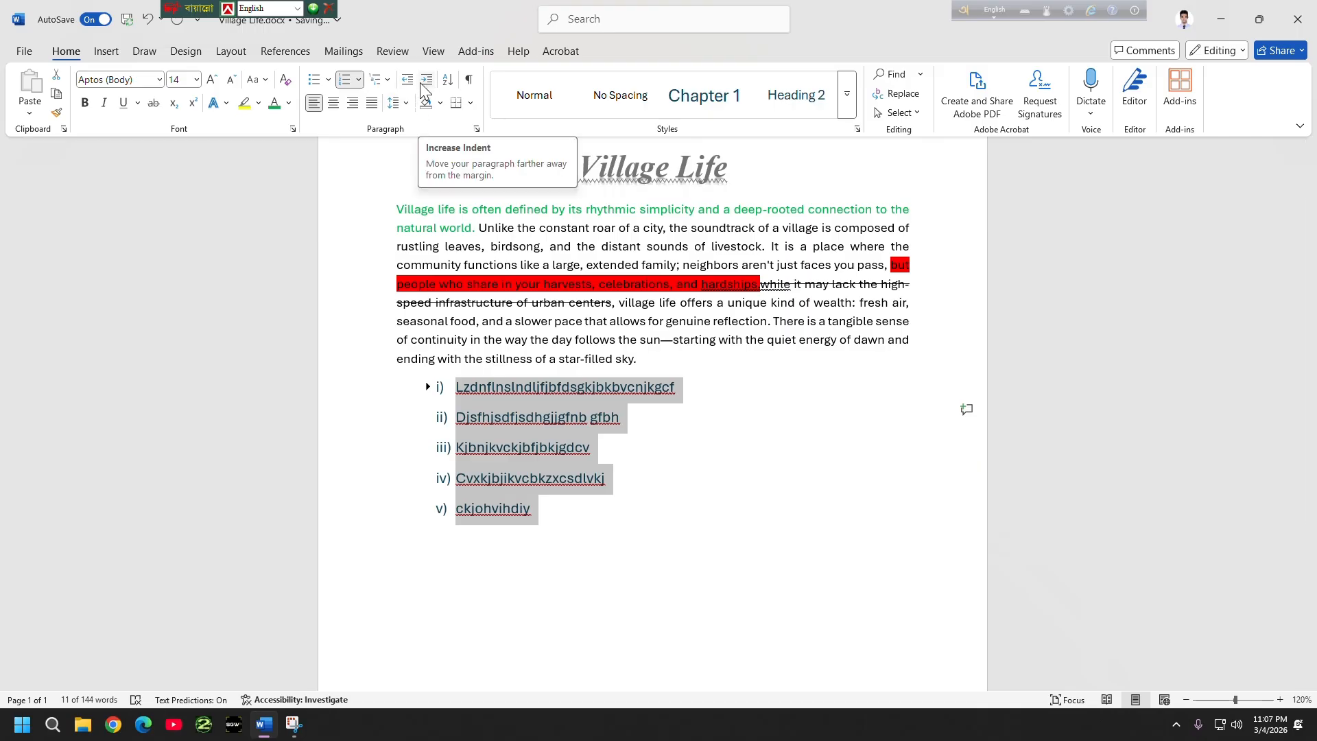
left_click(384, 81)
left_click(532, 254)
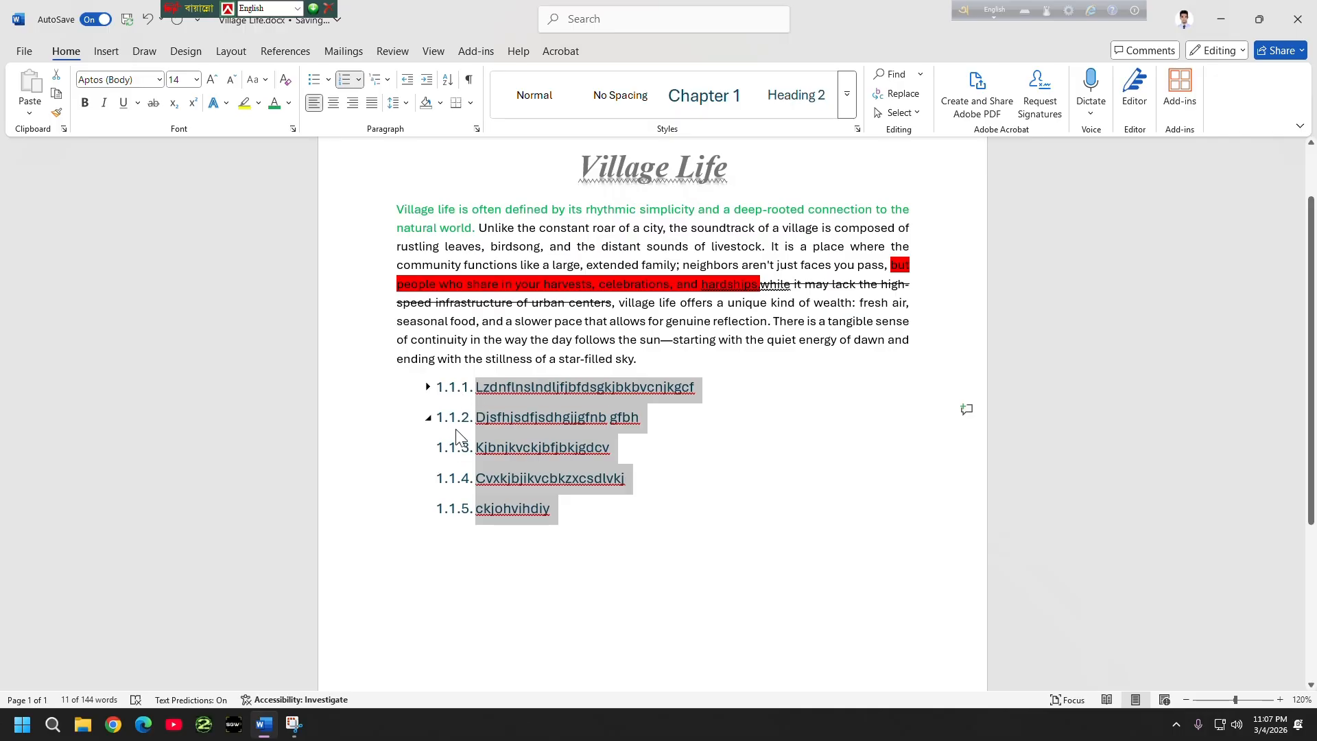
- Delete all five list items below the Village Life paragraph
left_click(616, 541)
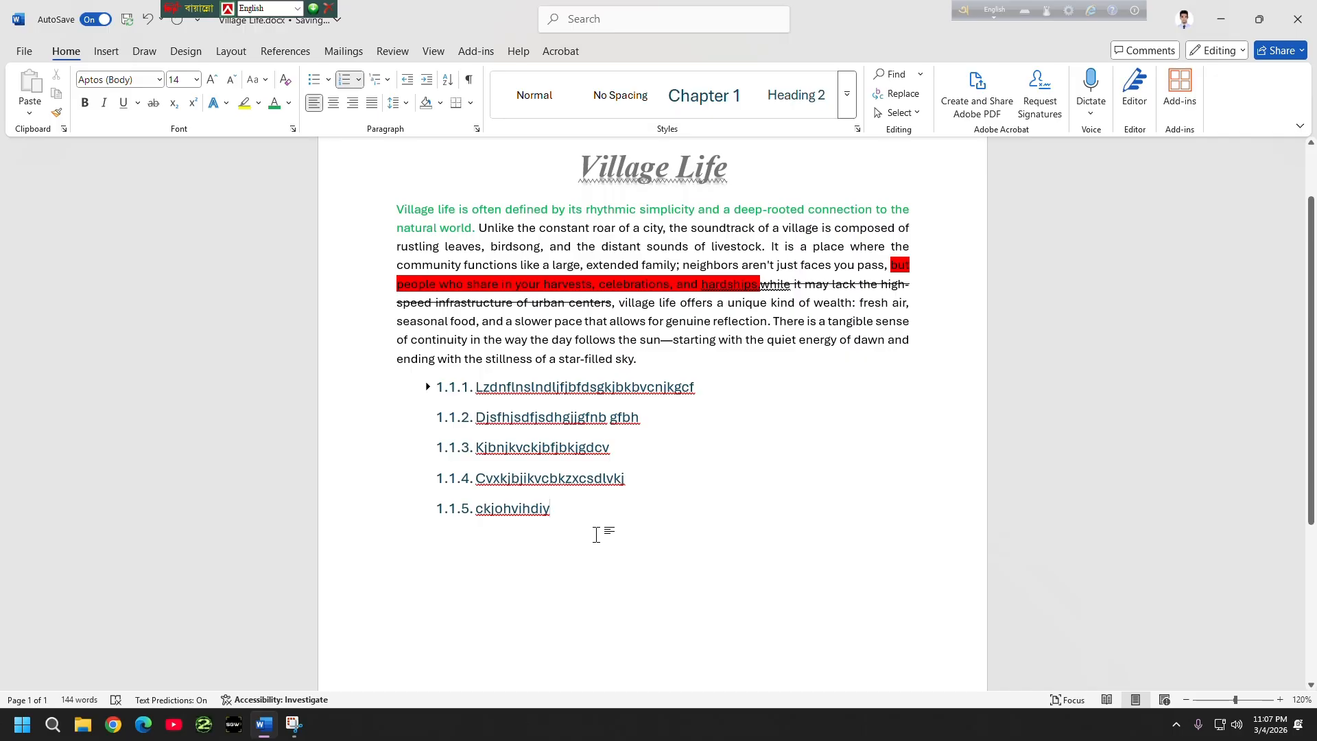
left_click_drag(596, 535, 376, 406)
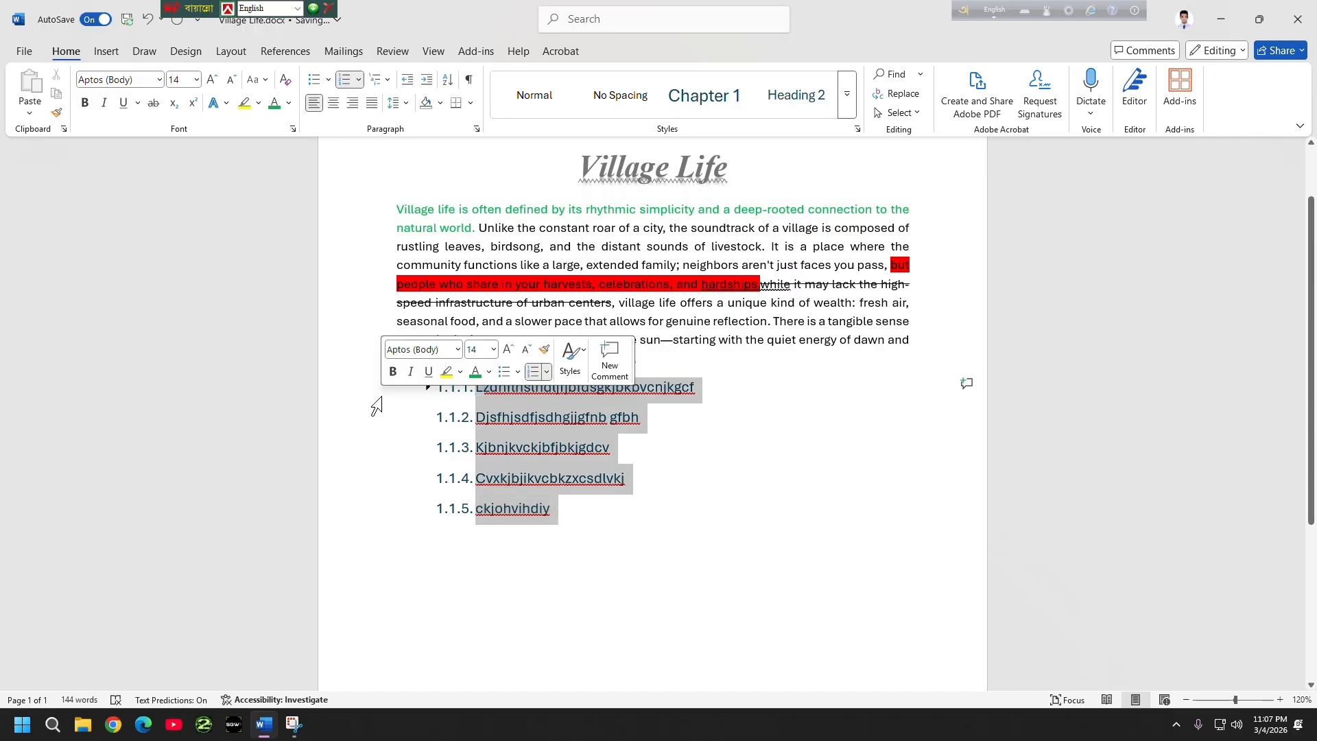
key("Delete")
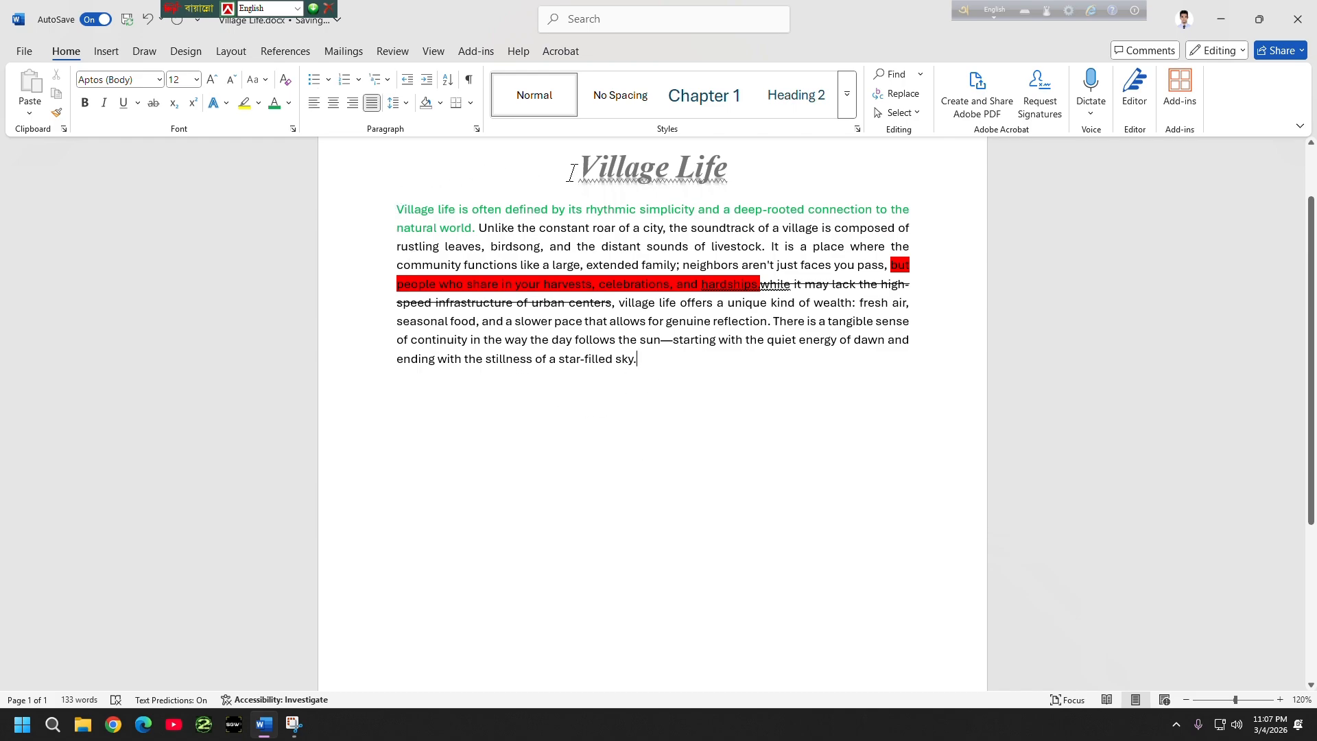
- Set the line spacing of the whole body paragraph to 1.0
left_click_drag(396, 206, 734, 358)
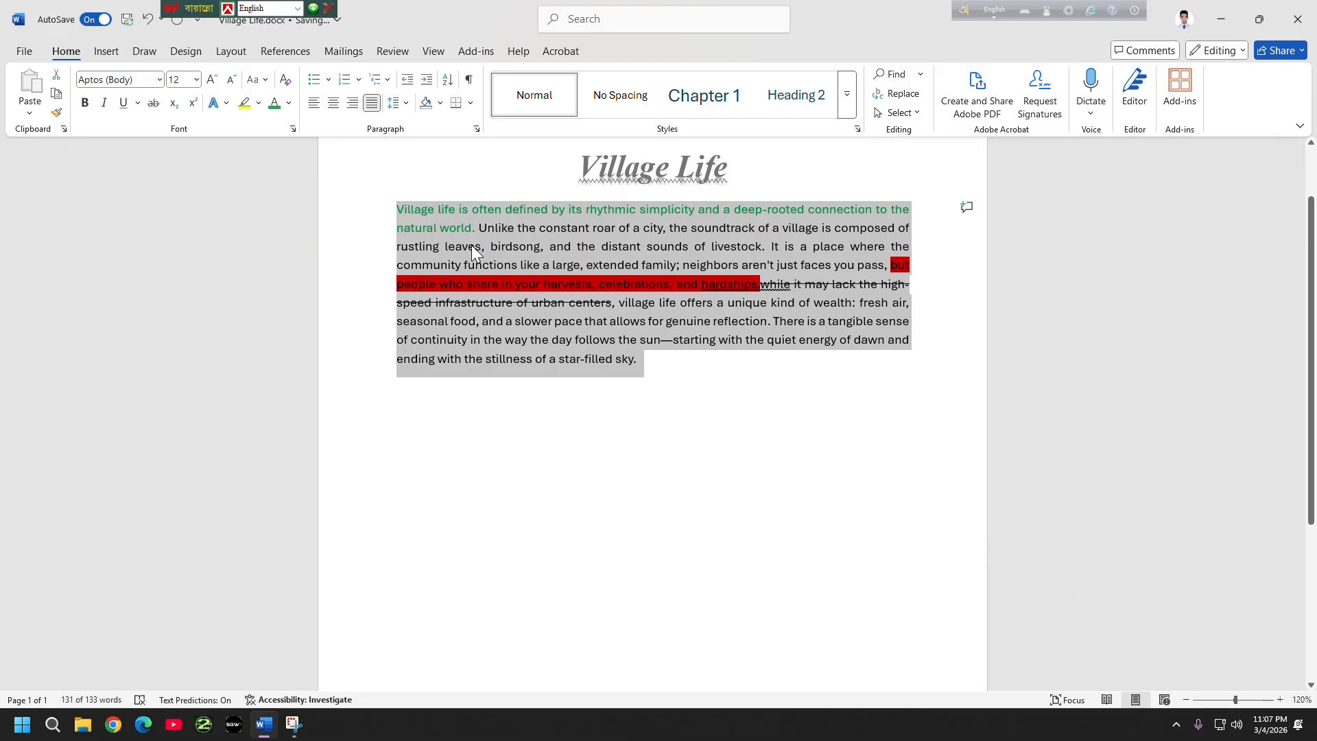
left_click(405, 103)
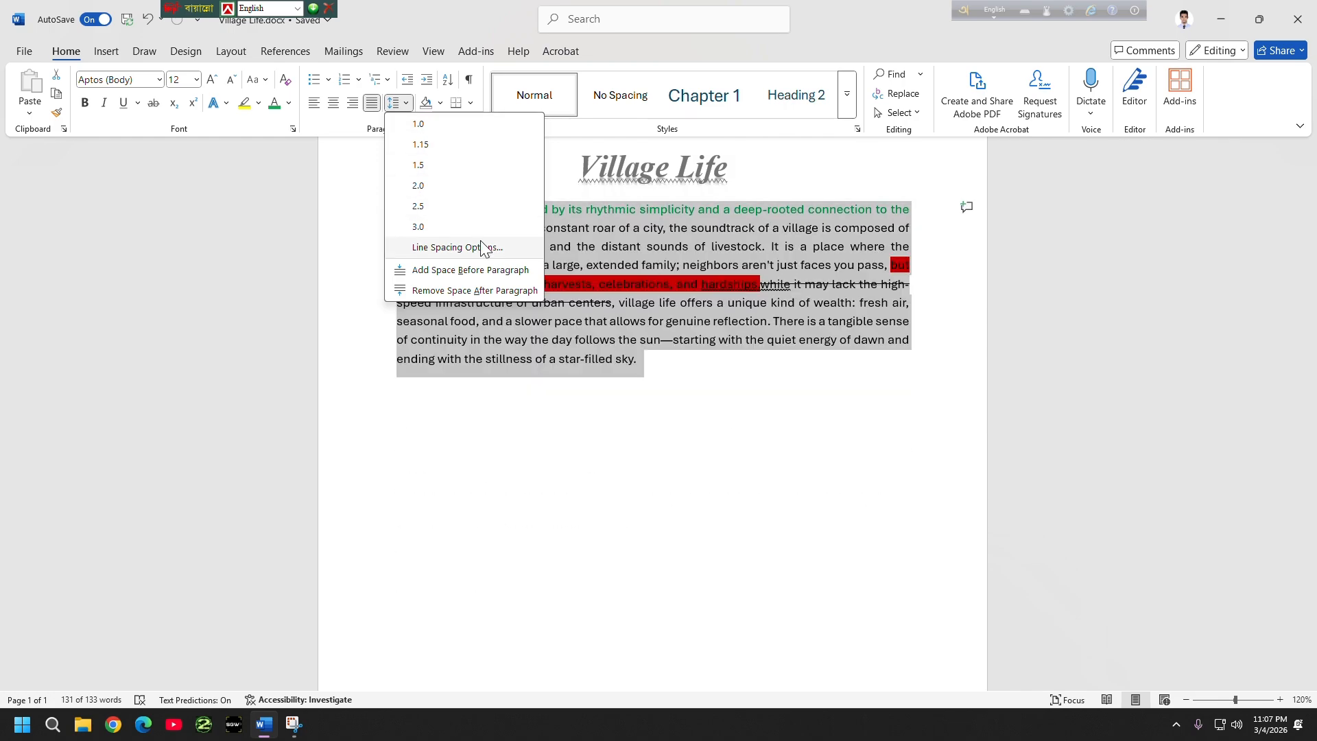
left_click(469, 130)
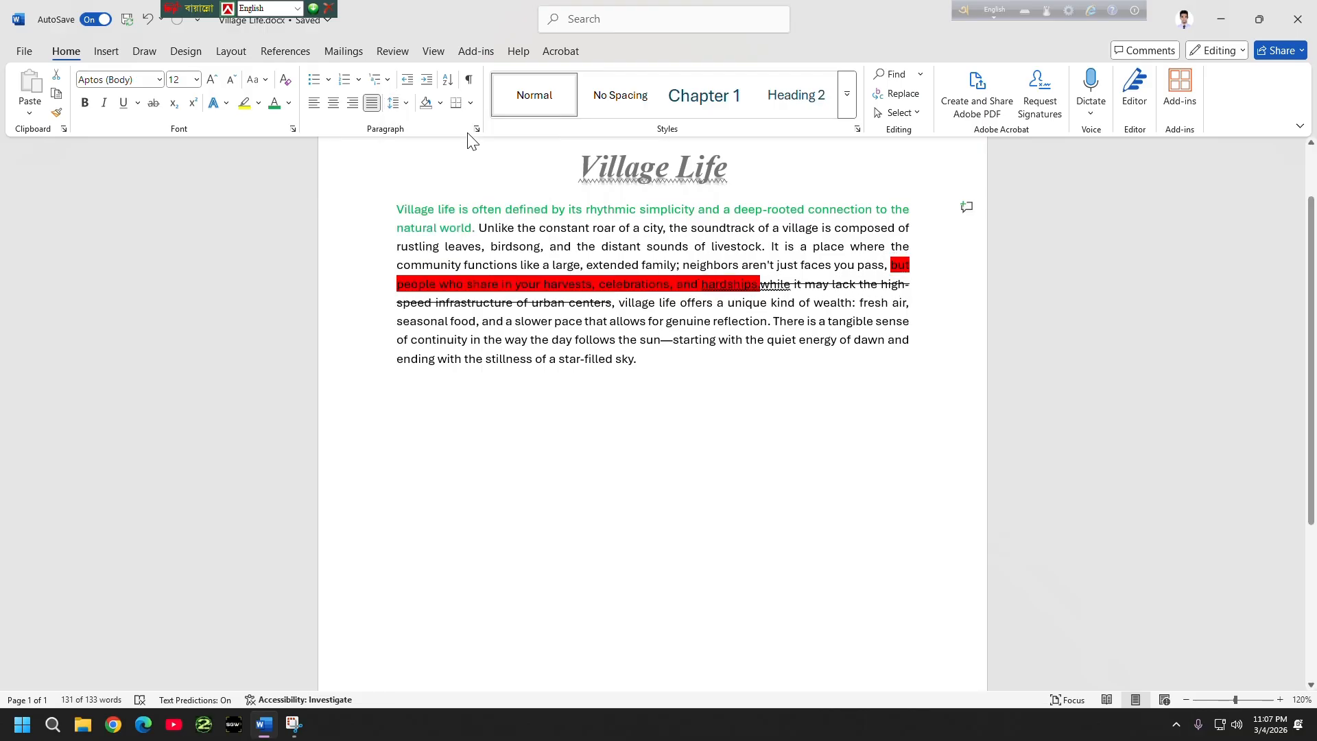
left_click(538, 227)
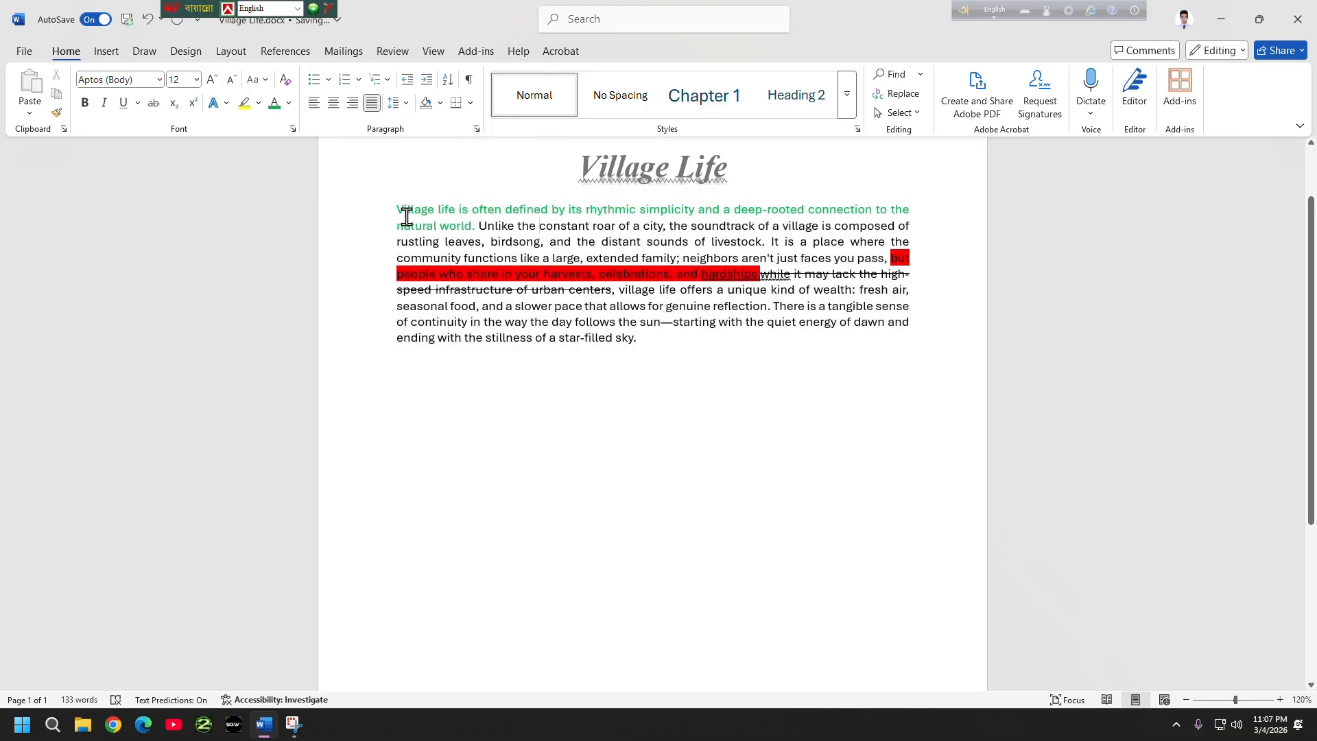
- Remove the space after the body paragraph
left_click_drag(401, 207, 665, 335)
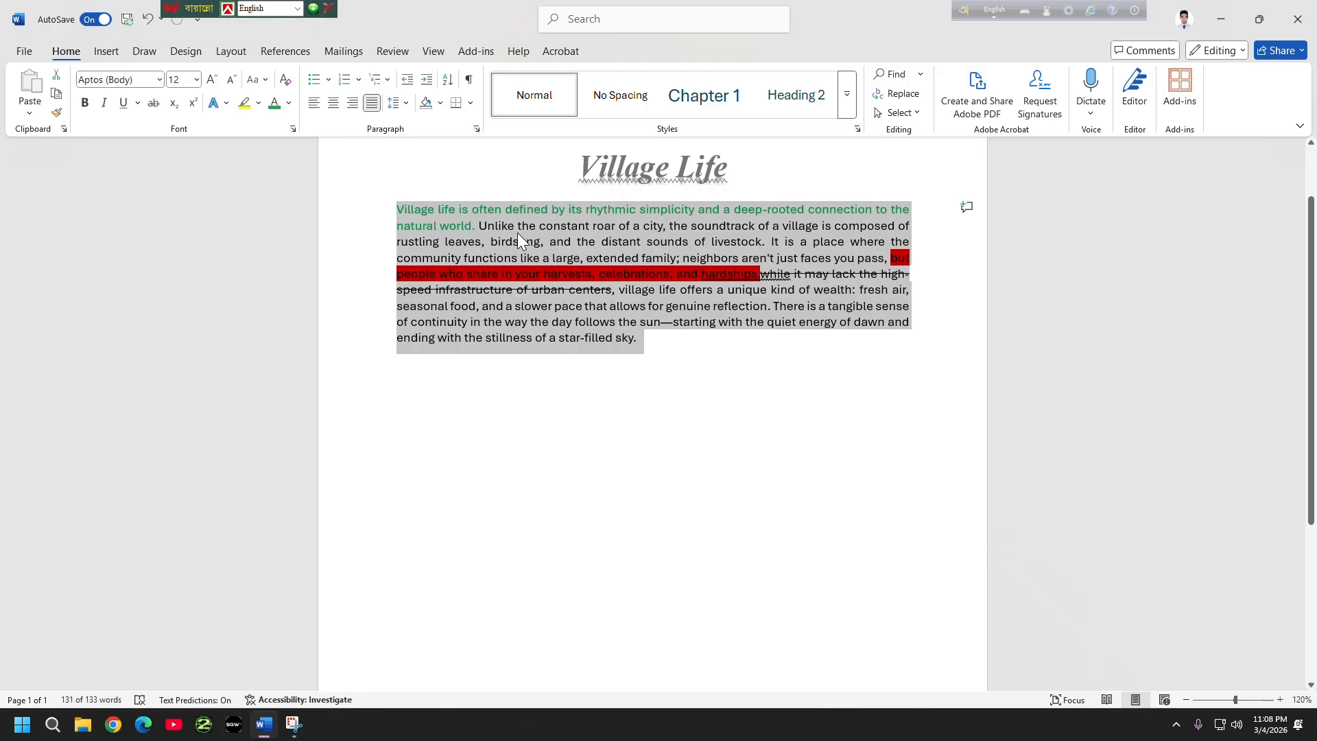
left_click(405, 103)
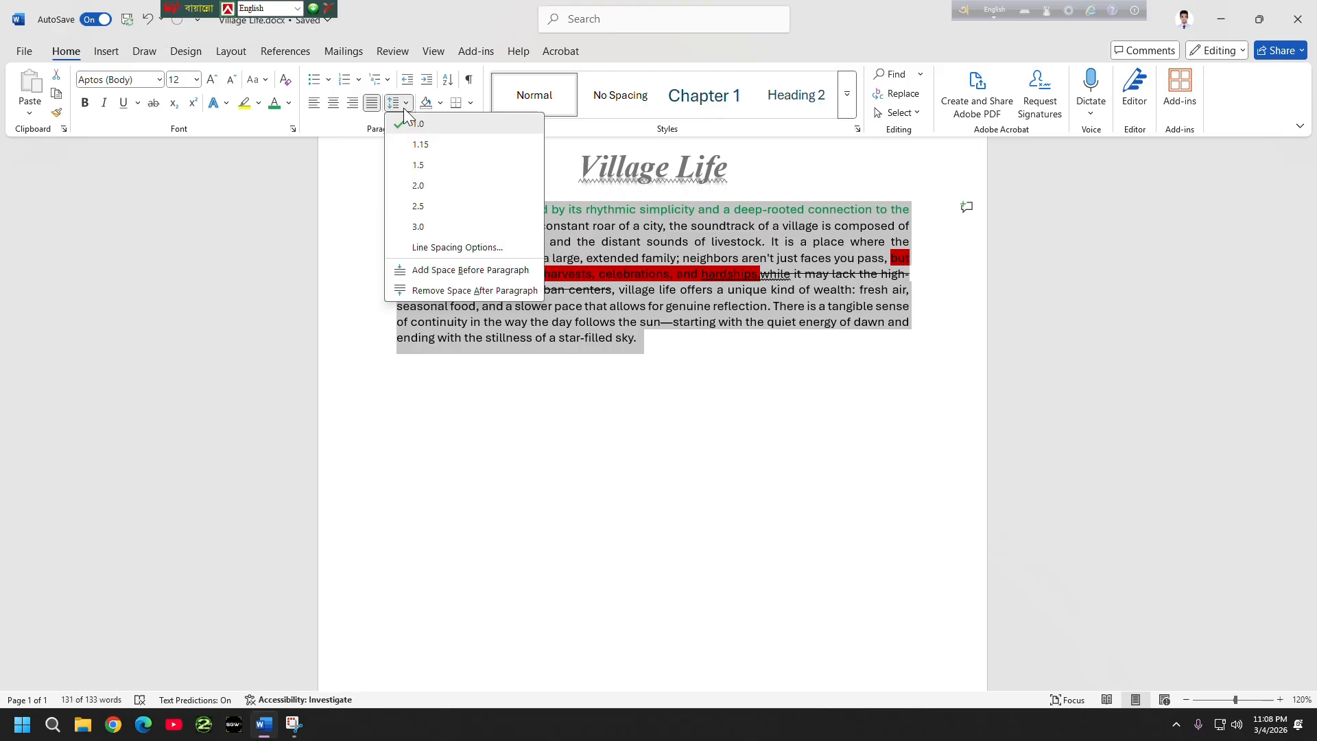
left_click(462, 291)
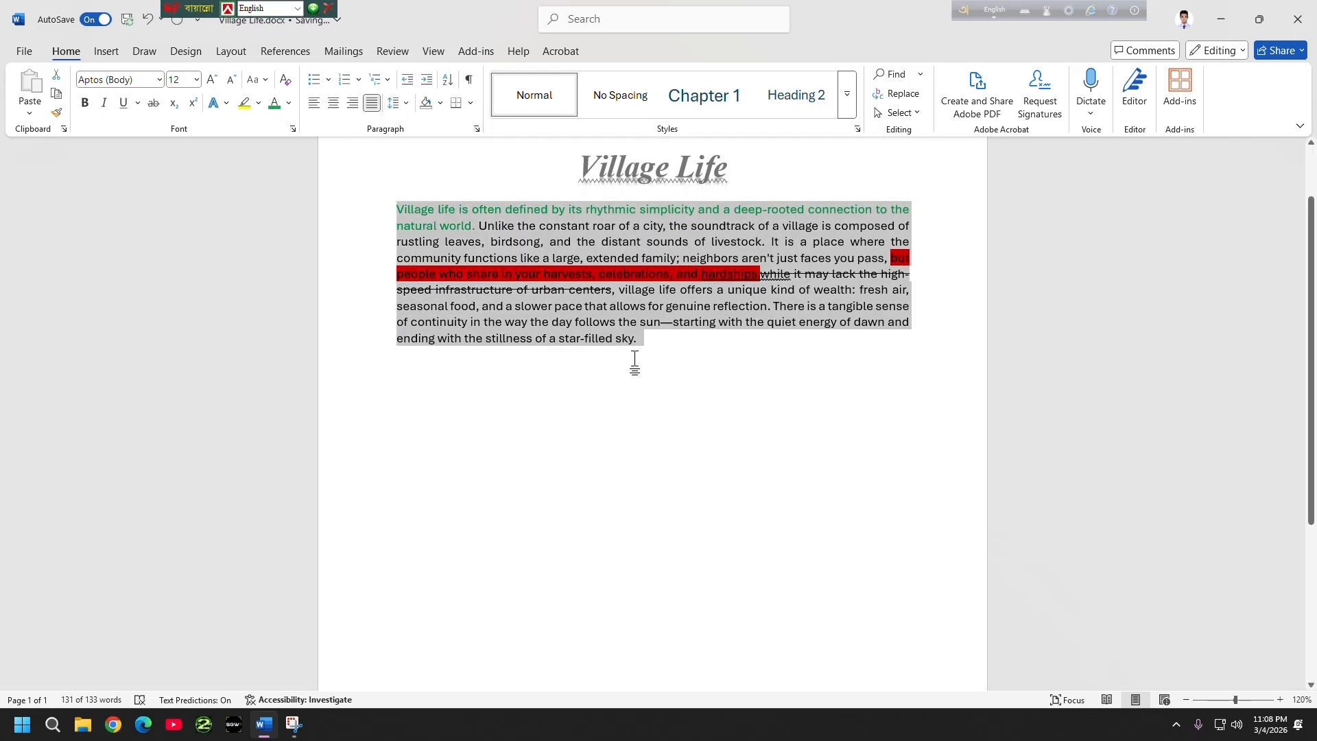
left_click(631, 321)
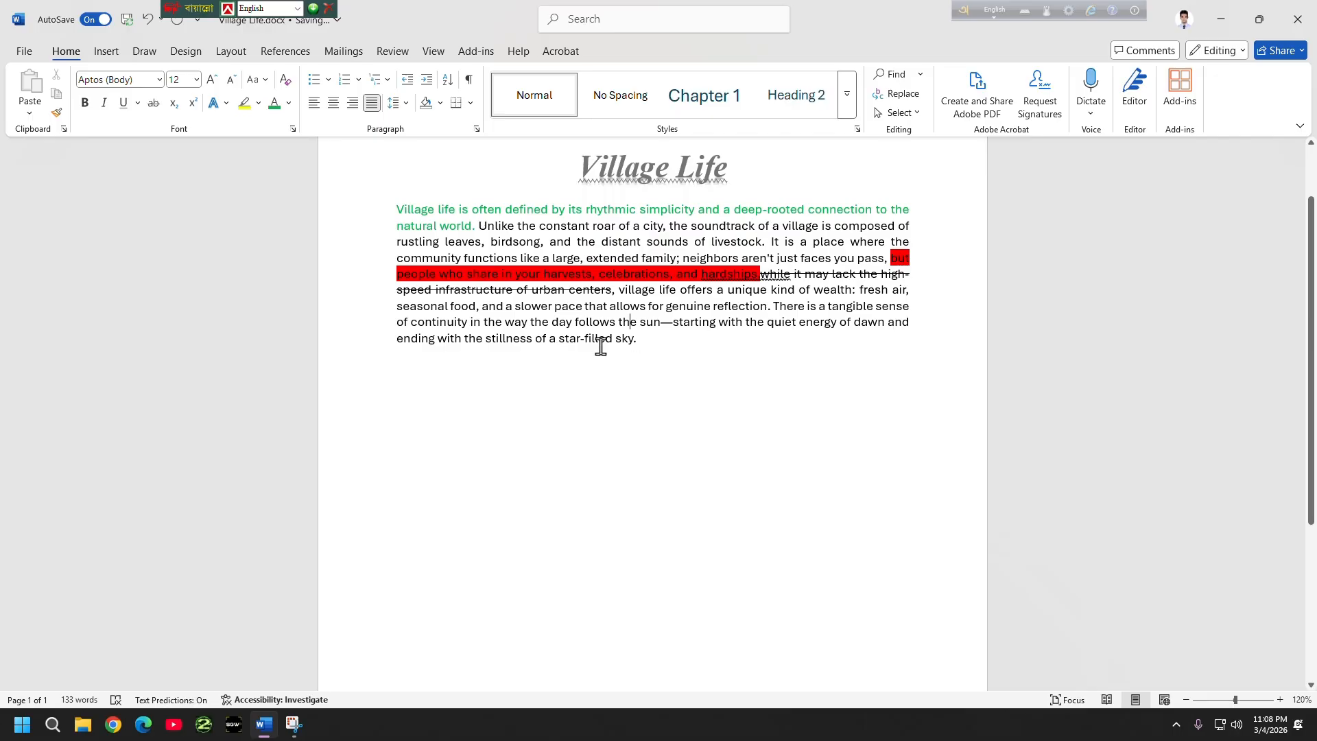
- Set the line spacing of the Village Life title and body paragraph to 1.15
left_click_drag(693, 350, 358, 182)
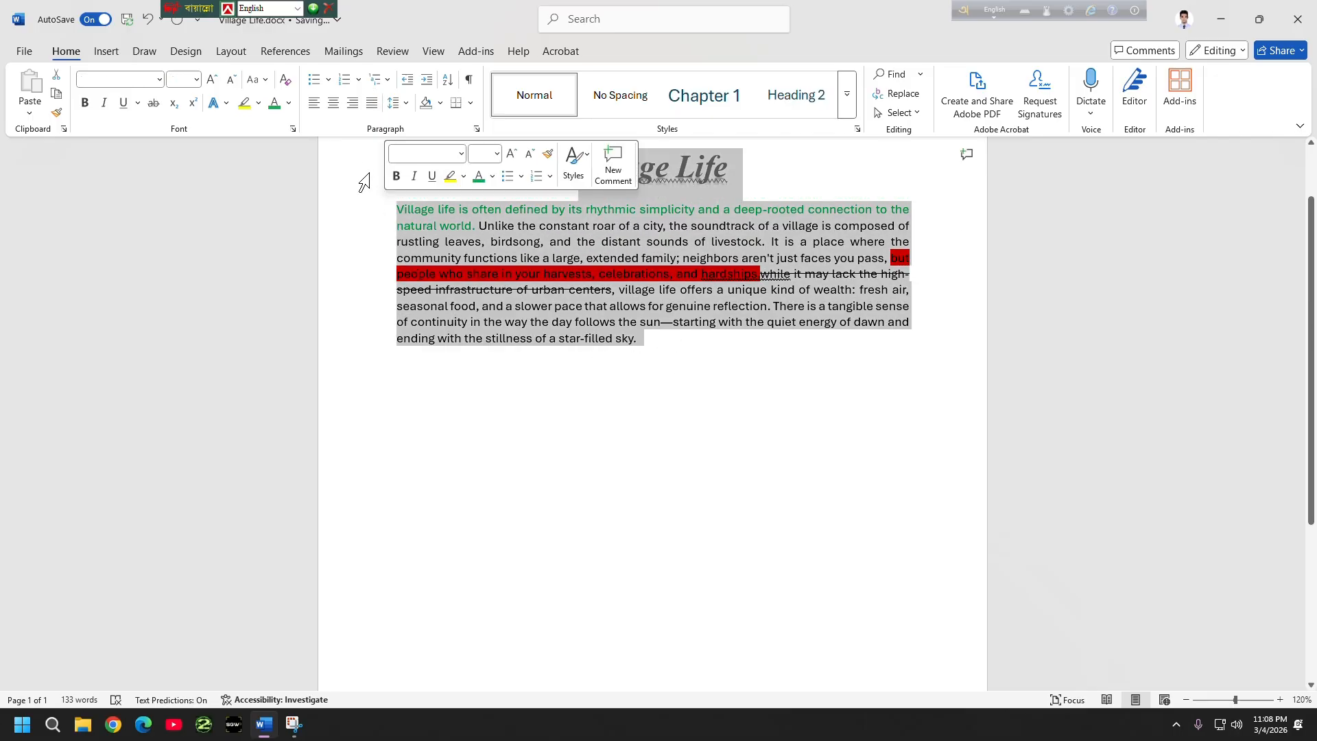
left_click(396, 103)
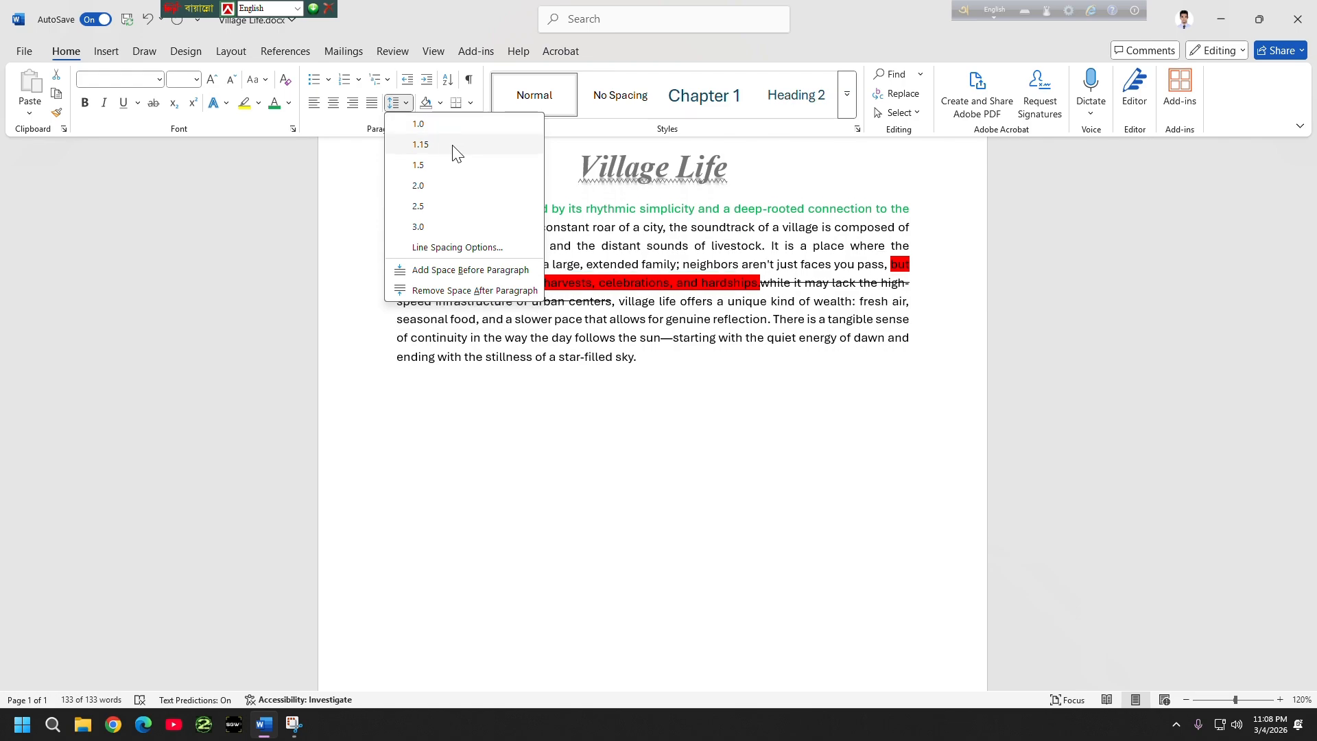
left_click(419, 144)
left_click(662, 330)
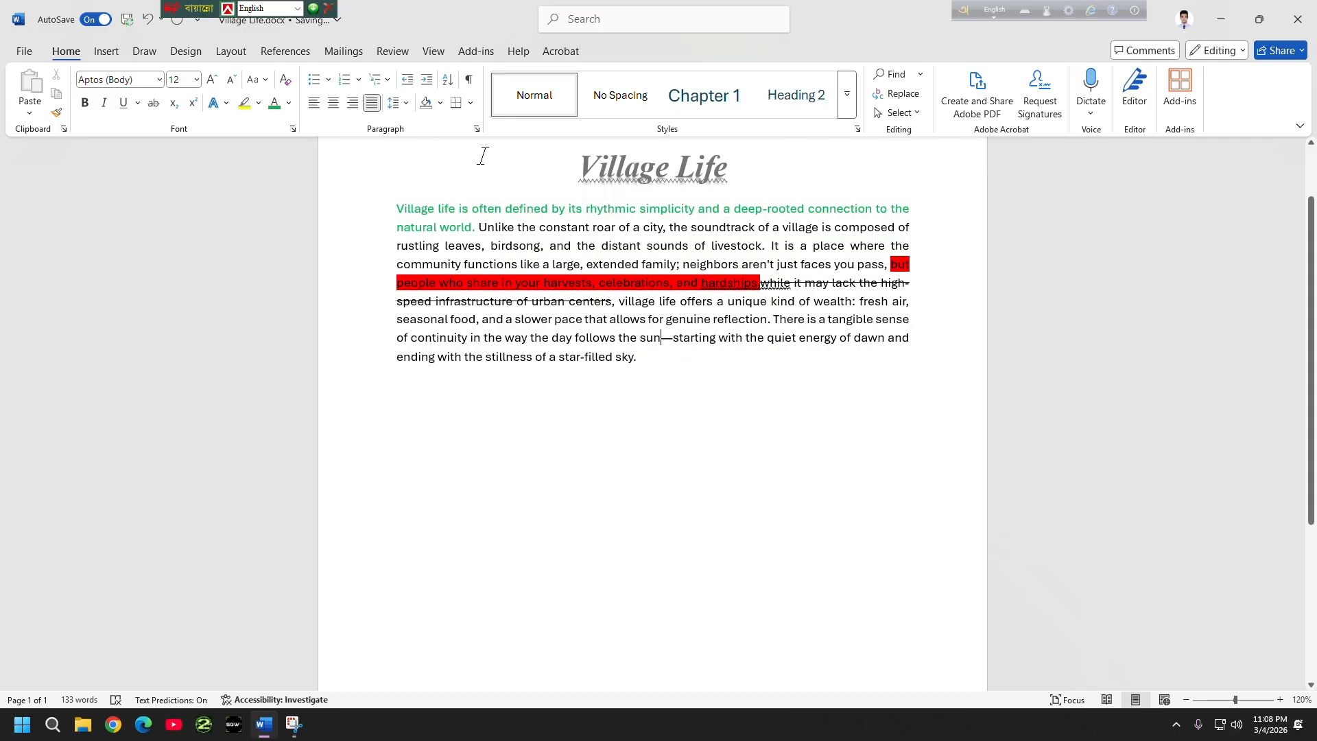
- Shade the whole body paragraph with the orange theme colour and undo the shading
left_click(441, 105)
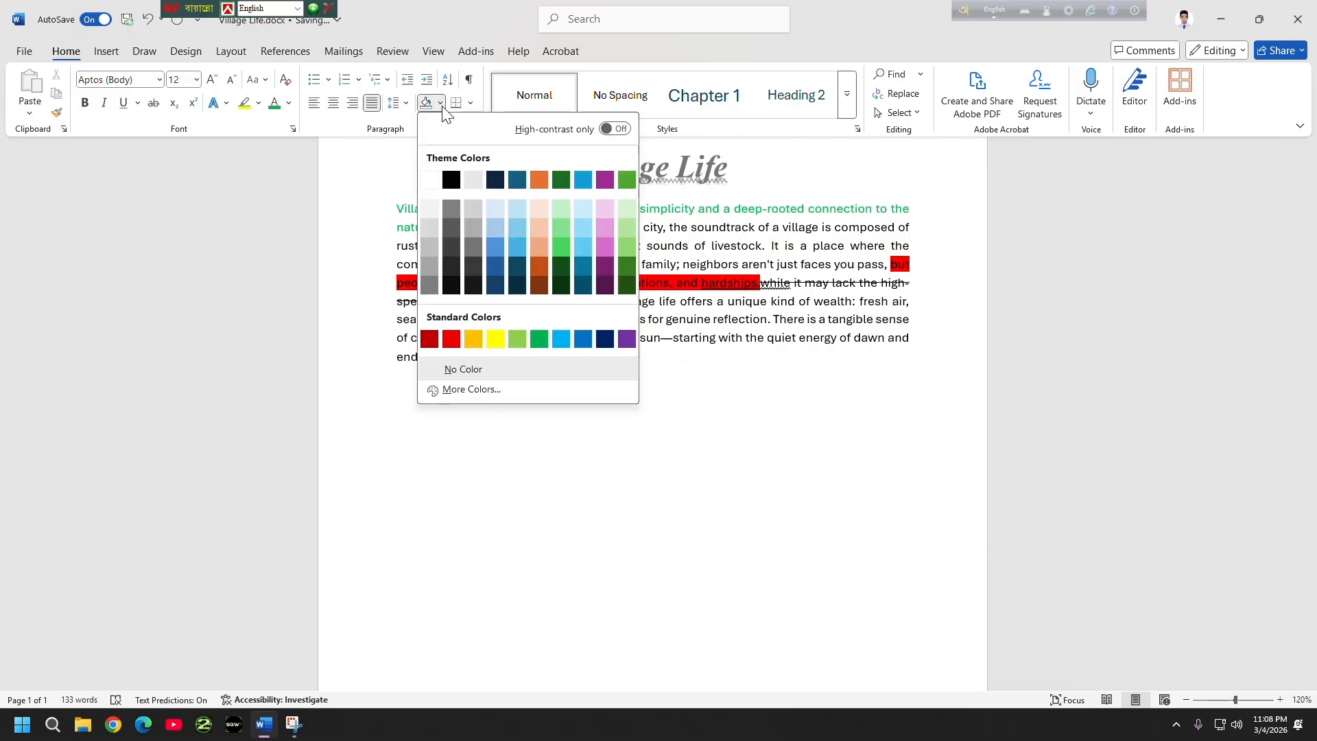
left_click(694, 397)
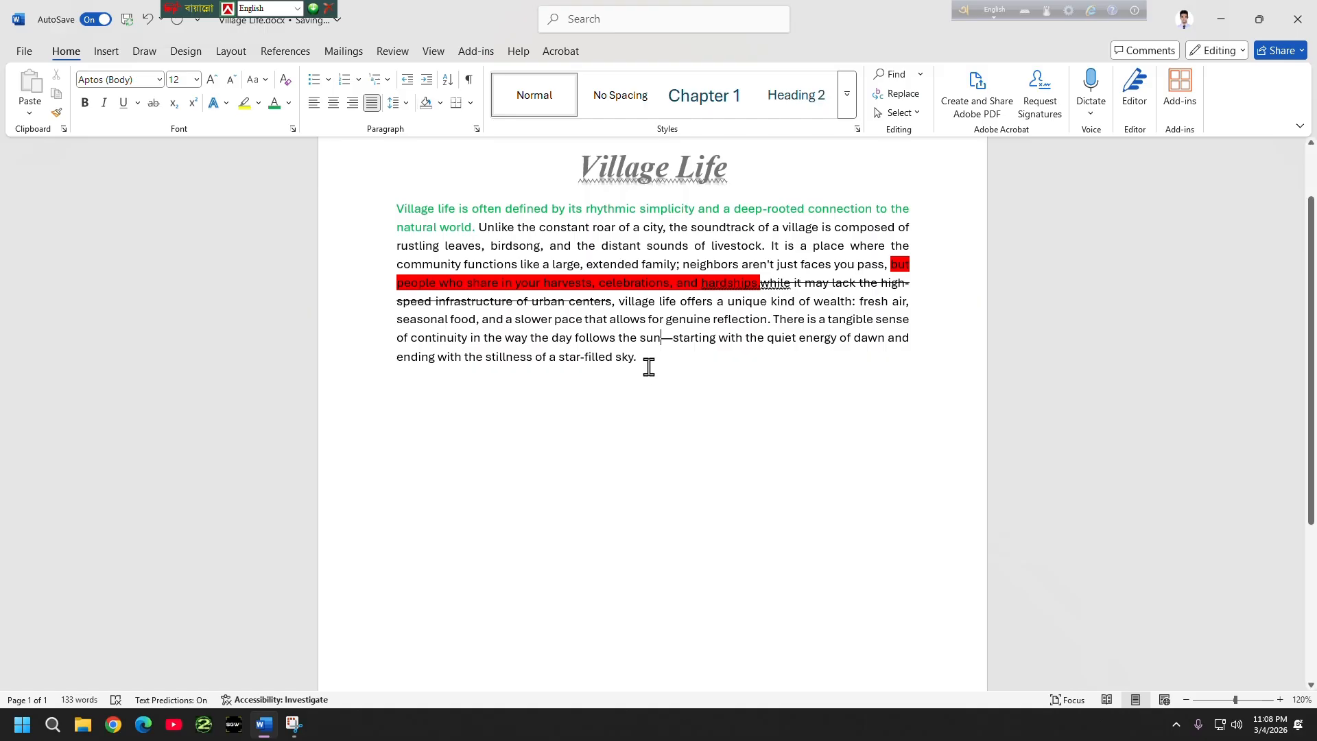
left_click_drag(648, 367, 360, 208)
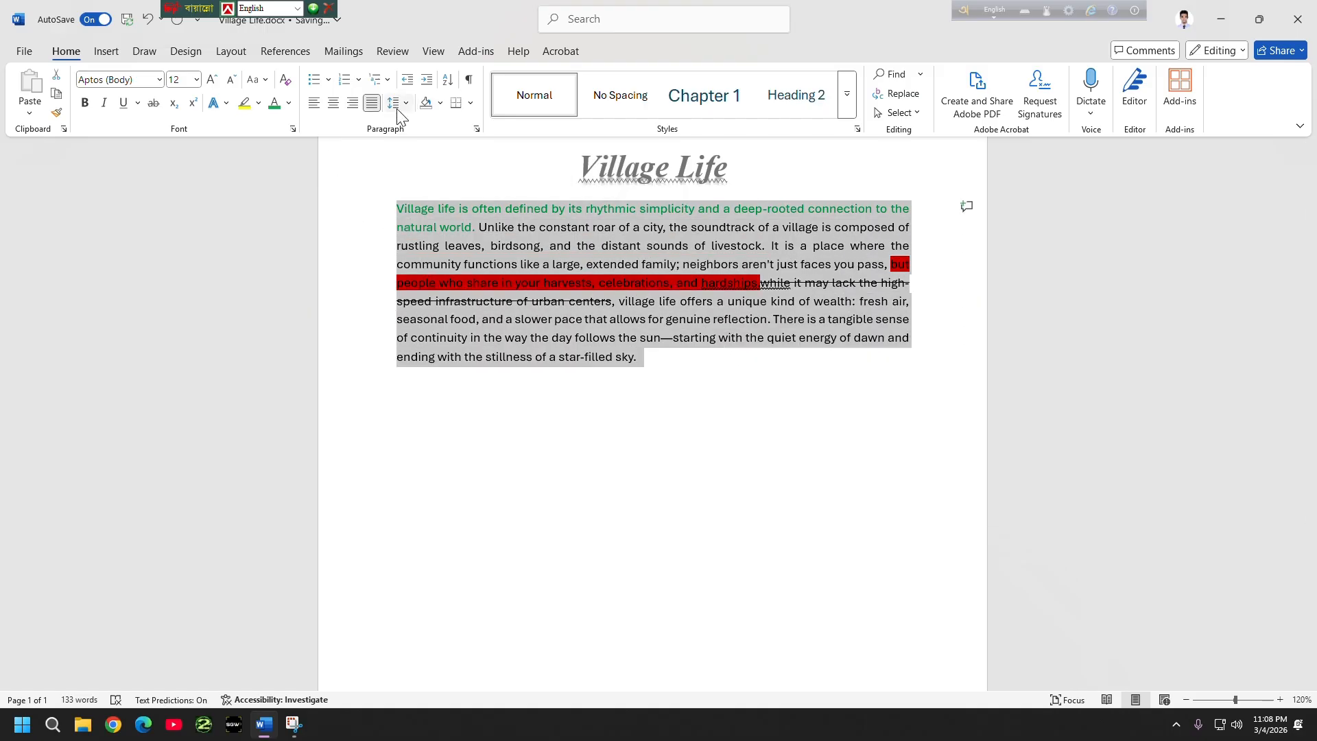
left_click(440, 104)
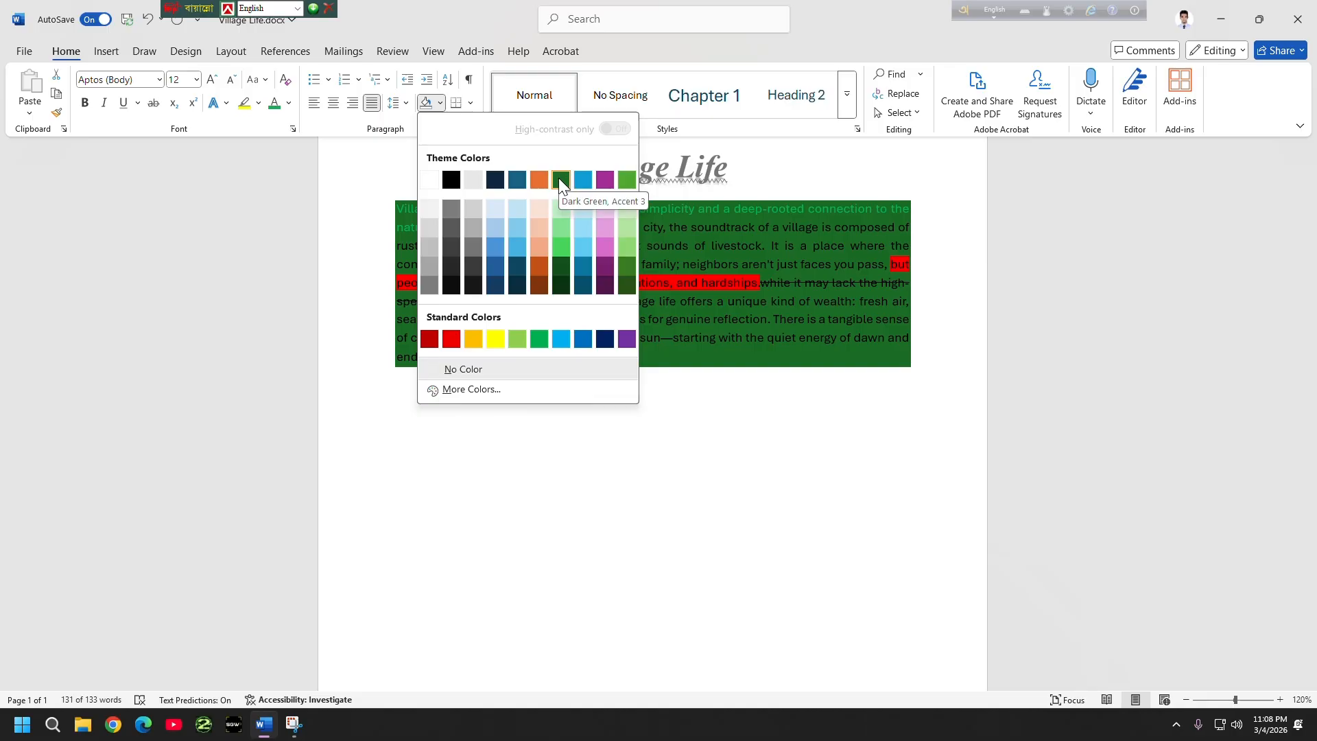
left_click(541, 179)
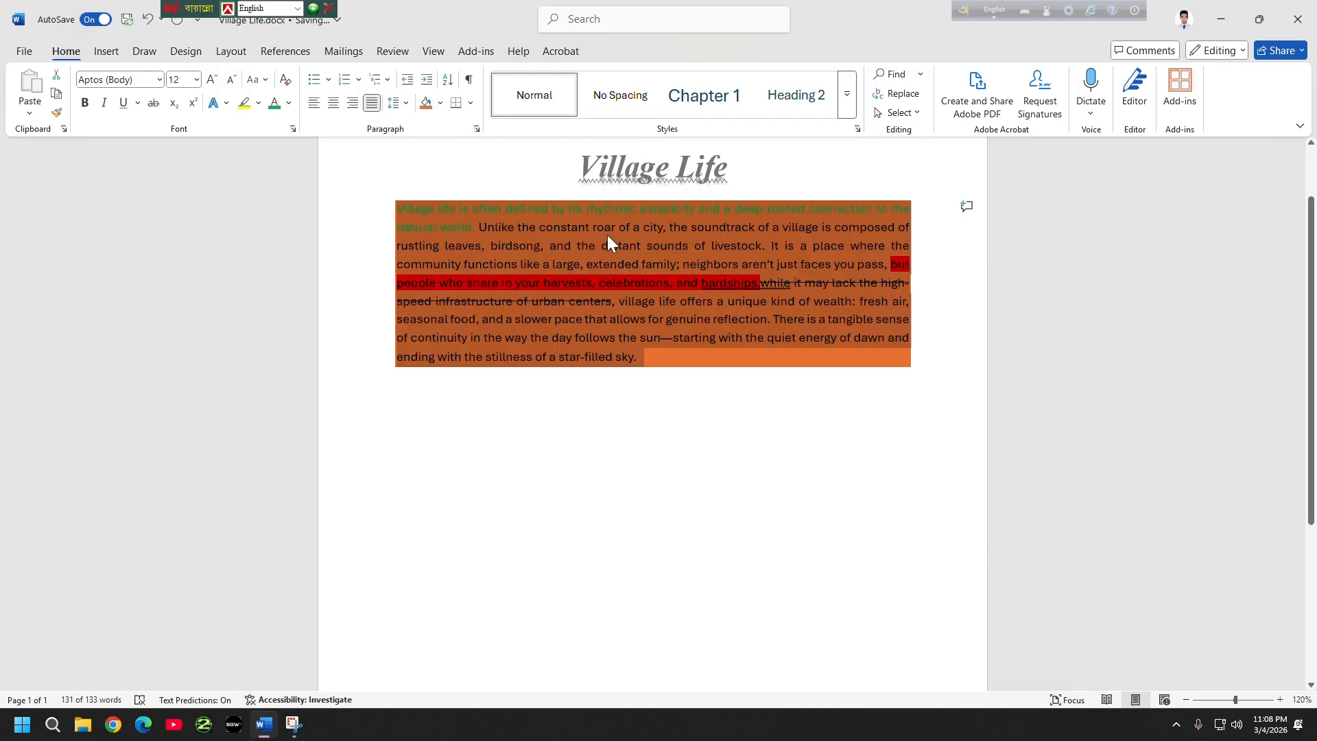
left_click(761, 408)
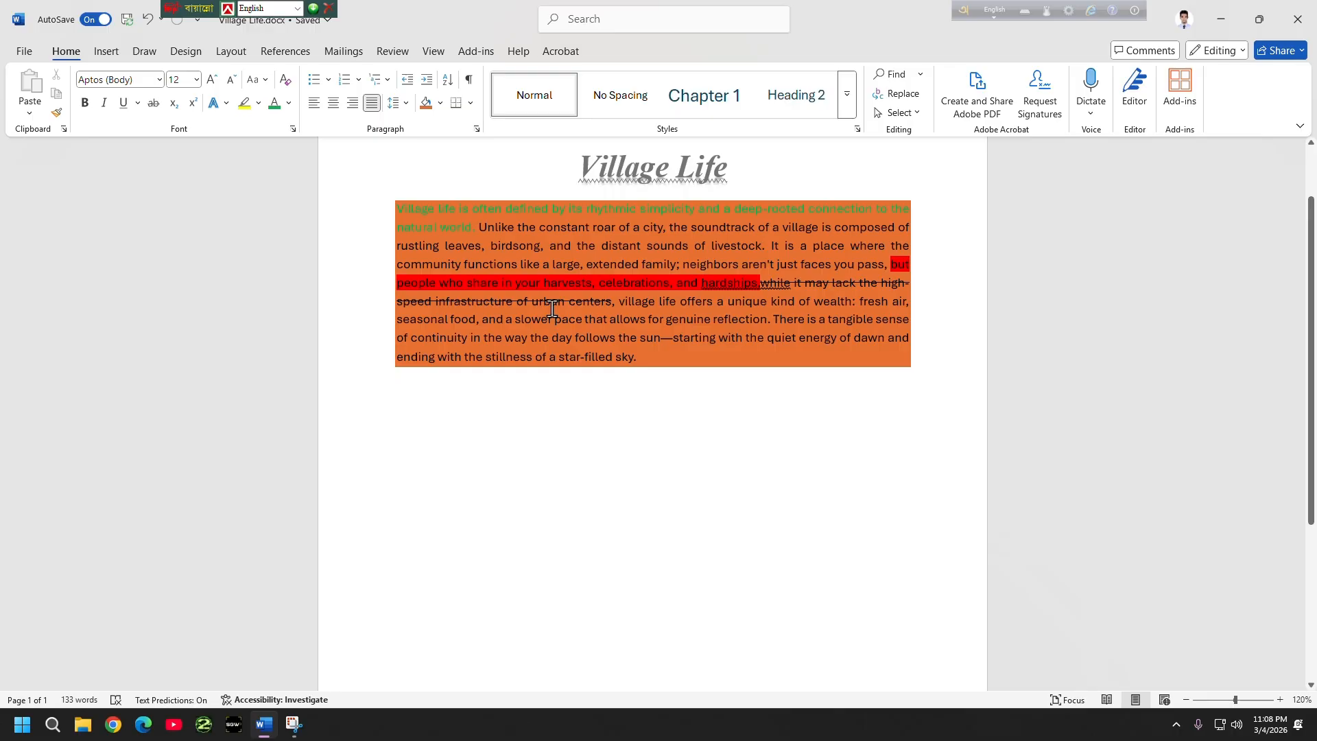
key("ctrl+z")
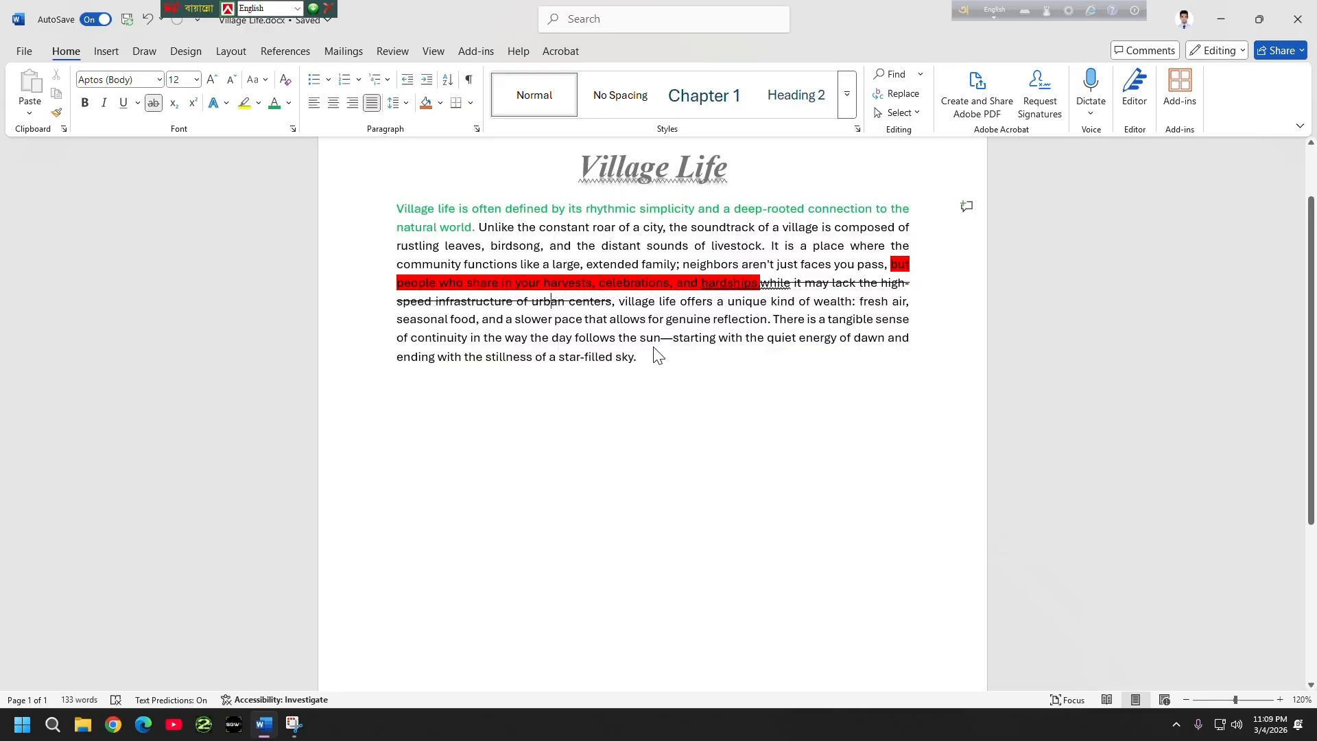
left_click(740, 449)
- Apply the orange theme shading to the body paragraph again and remove it with the paragraph selected
left_click_drag(397, 208, 666, 353)
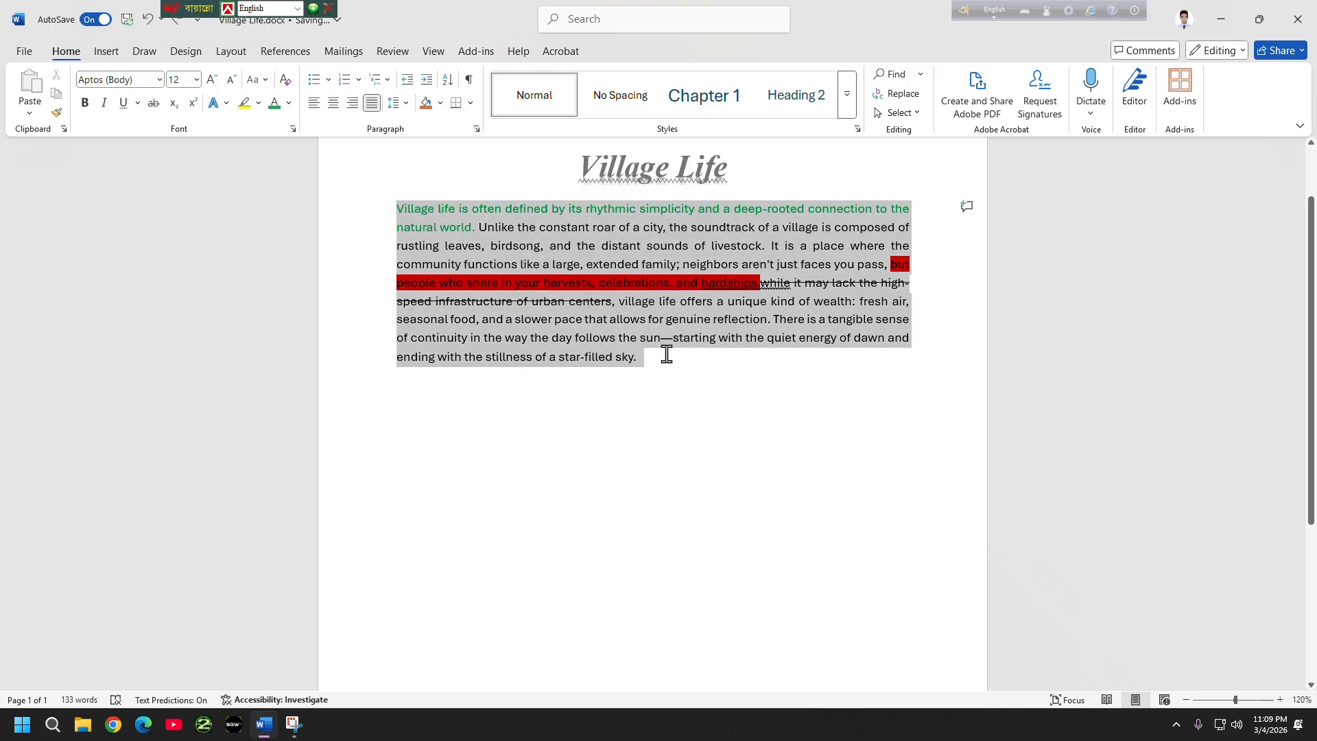
left_click(440, 103)
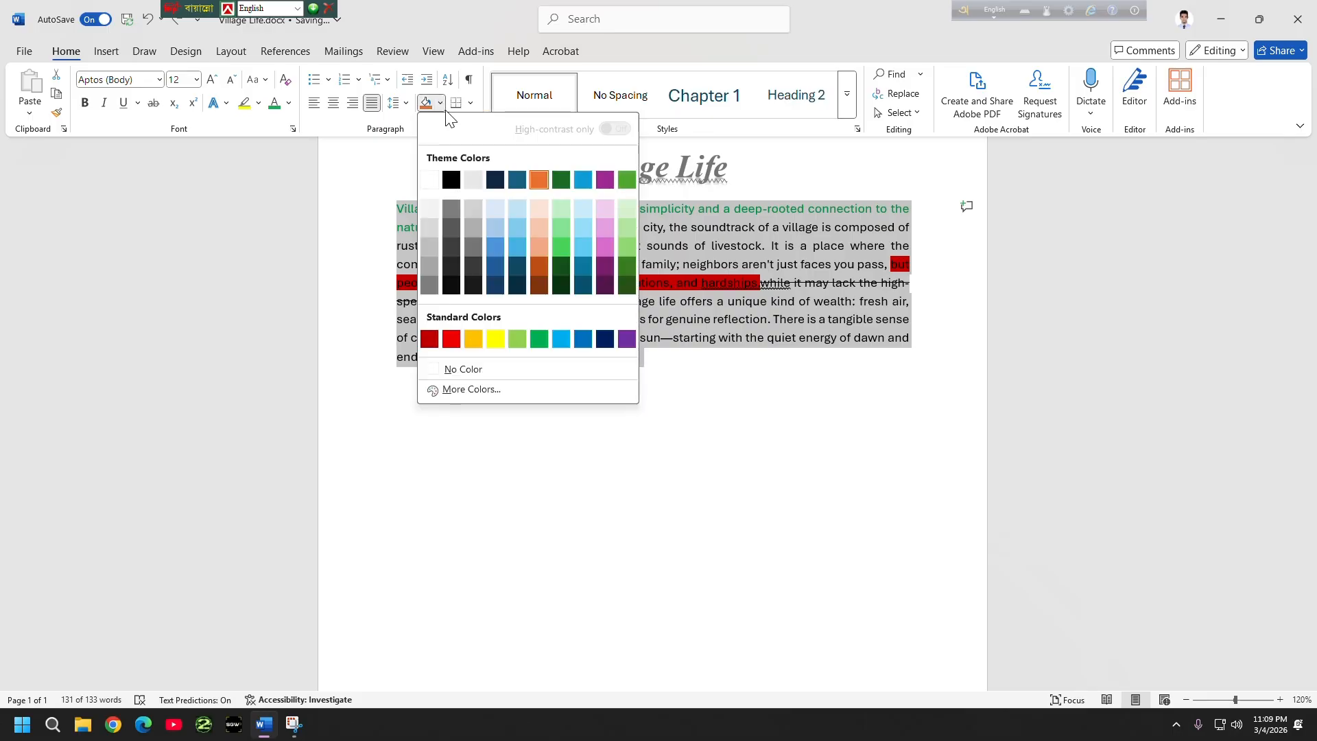
left_click(539, 180)
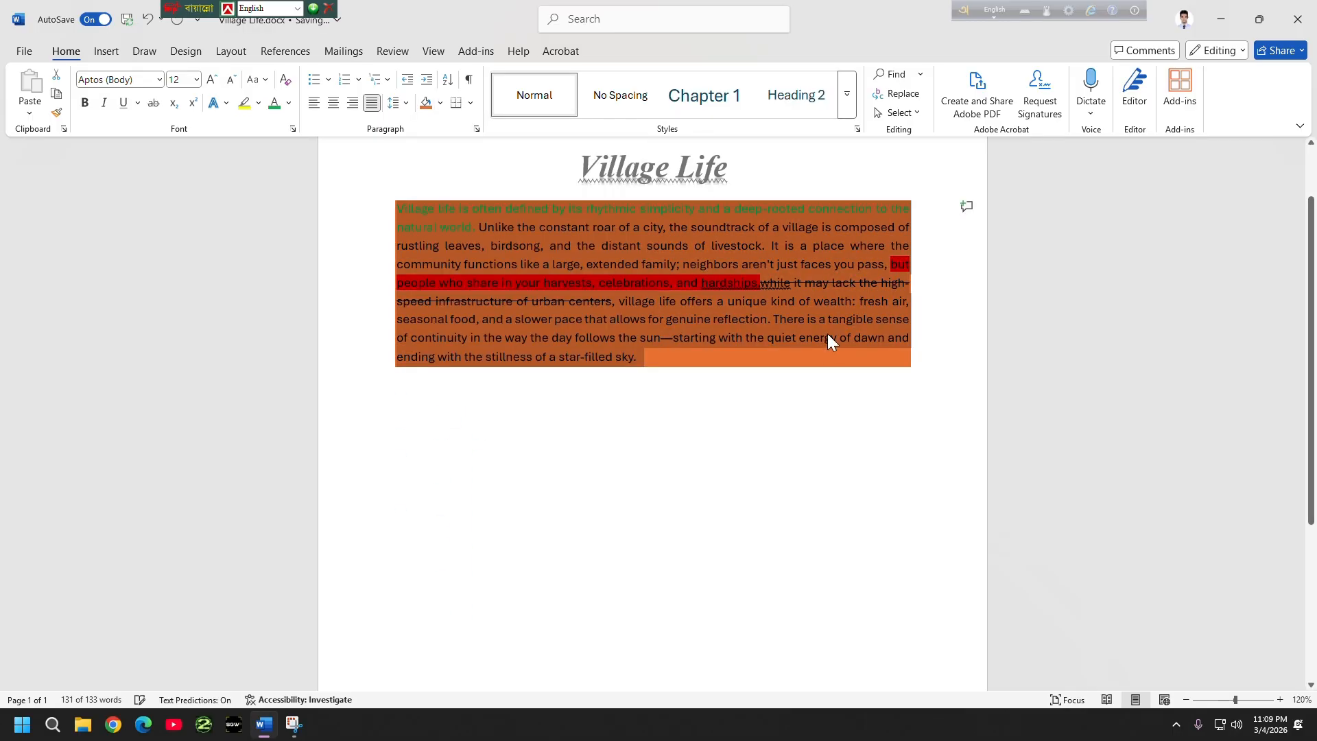
left_click(803, 364)
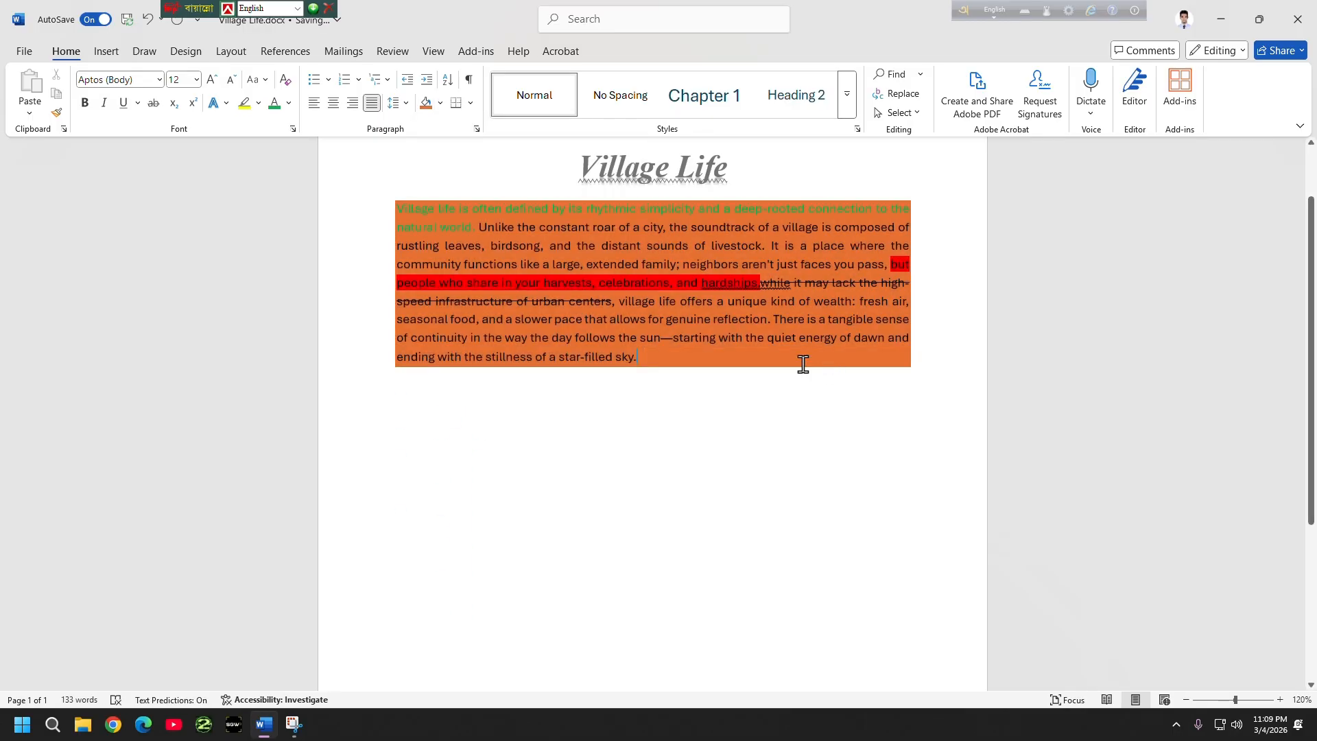
triple_click(849, 323)
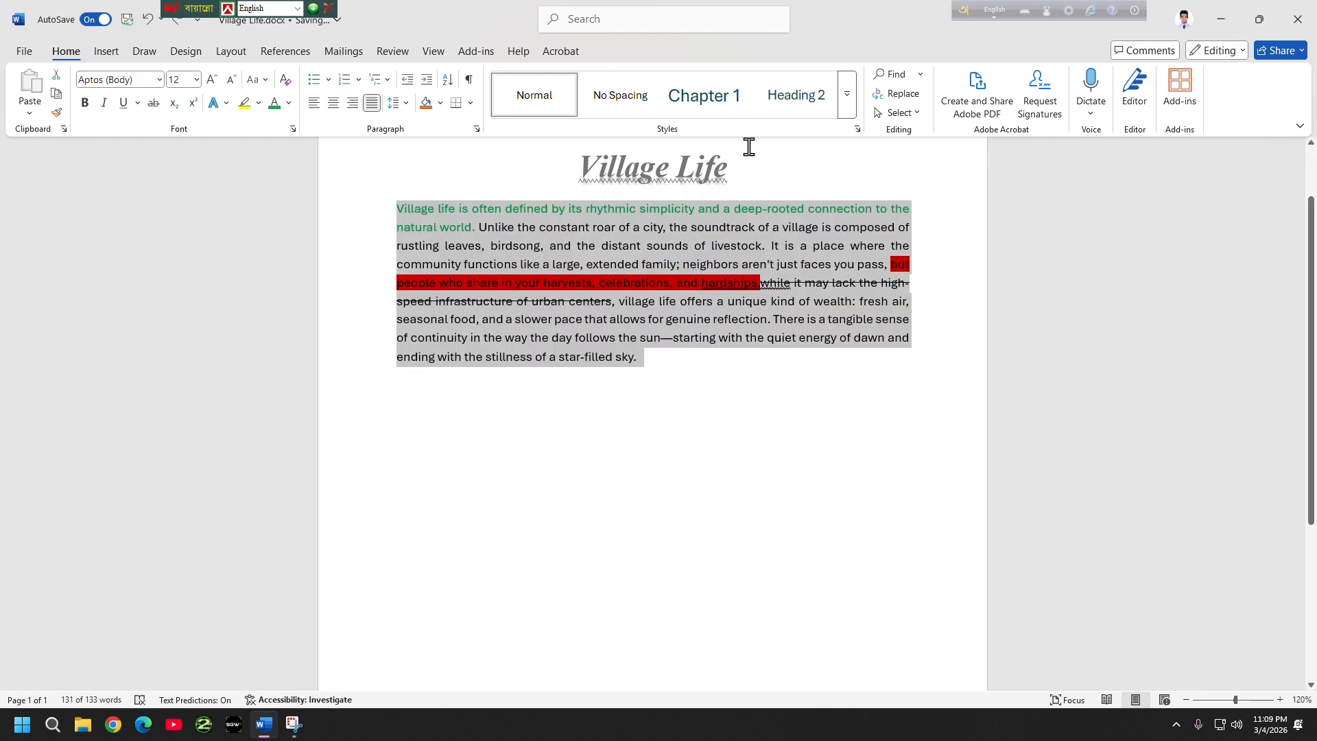
- Shade the Village Life title paragraph with the orange theme colour
left_click_drag(749, 147, 566, 183)
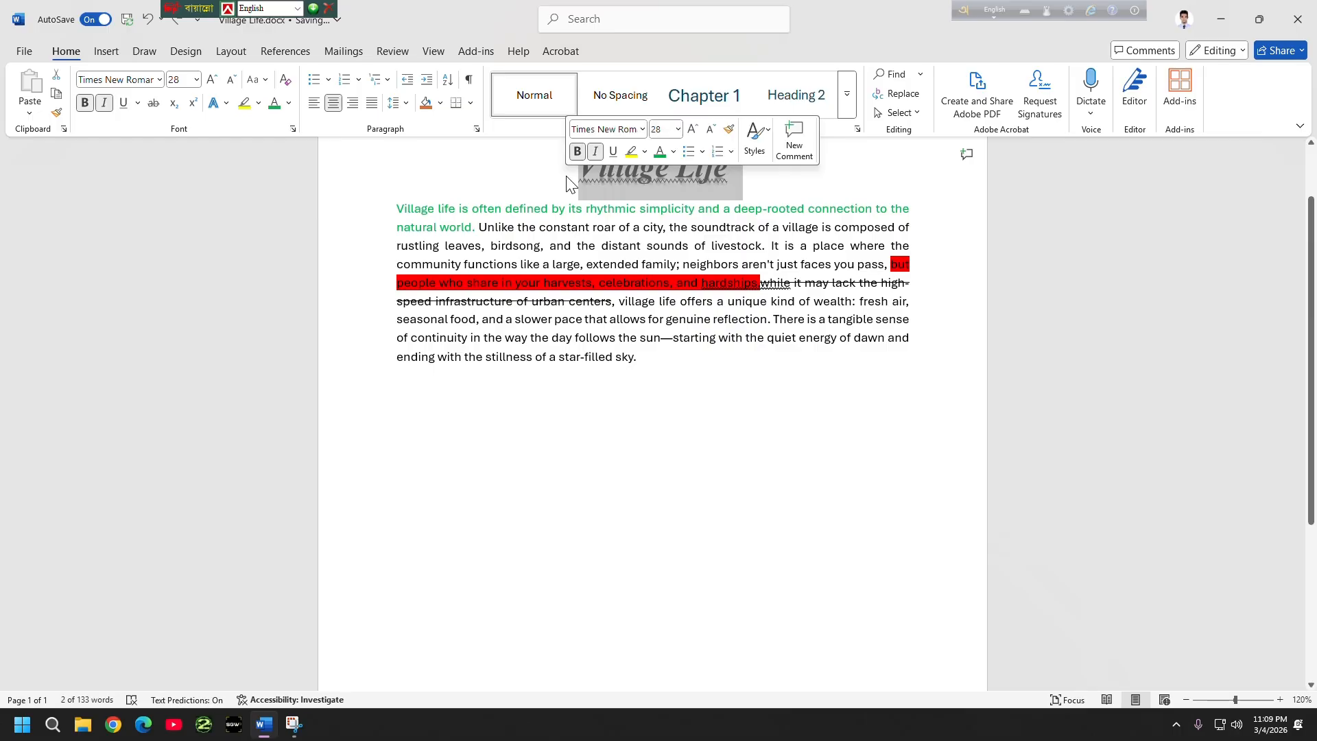
left_click(441, 103)
left_click(535, 175)
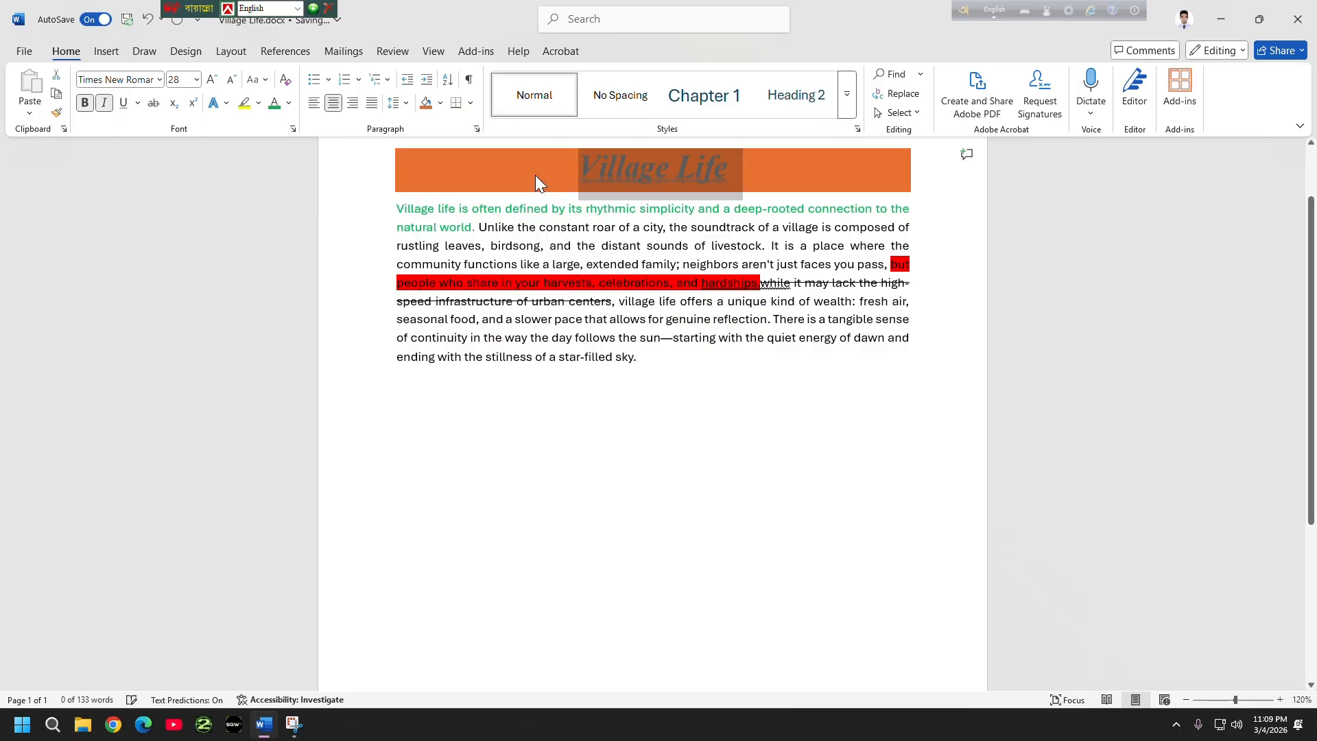
left_click(779, 504)
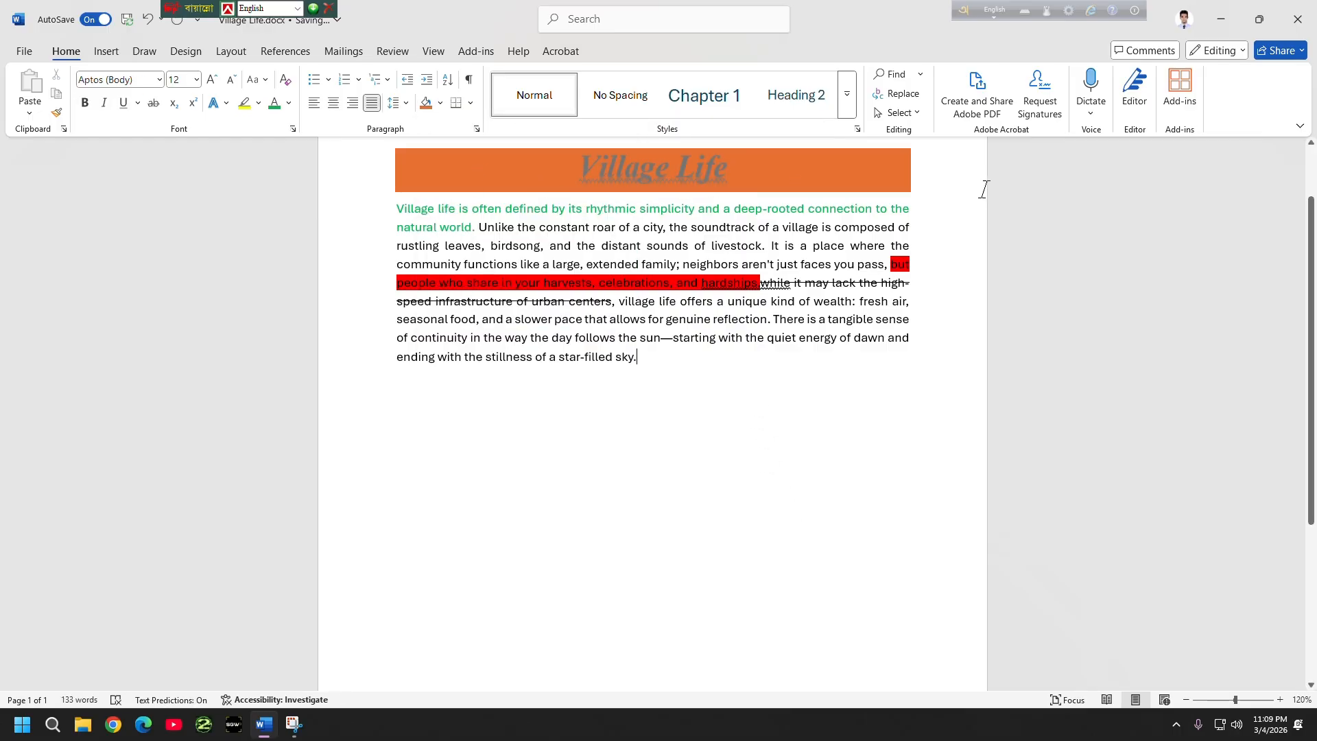
- Apply All Borders to the whole body paragraph
scroll(777, 463, "up", 2)
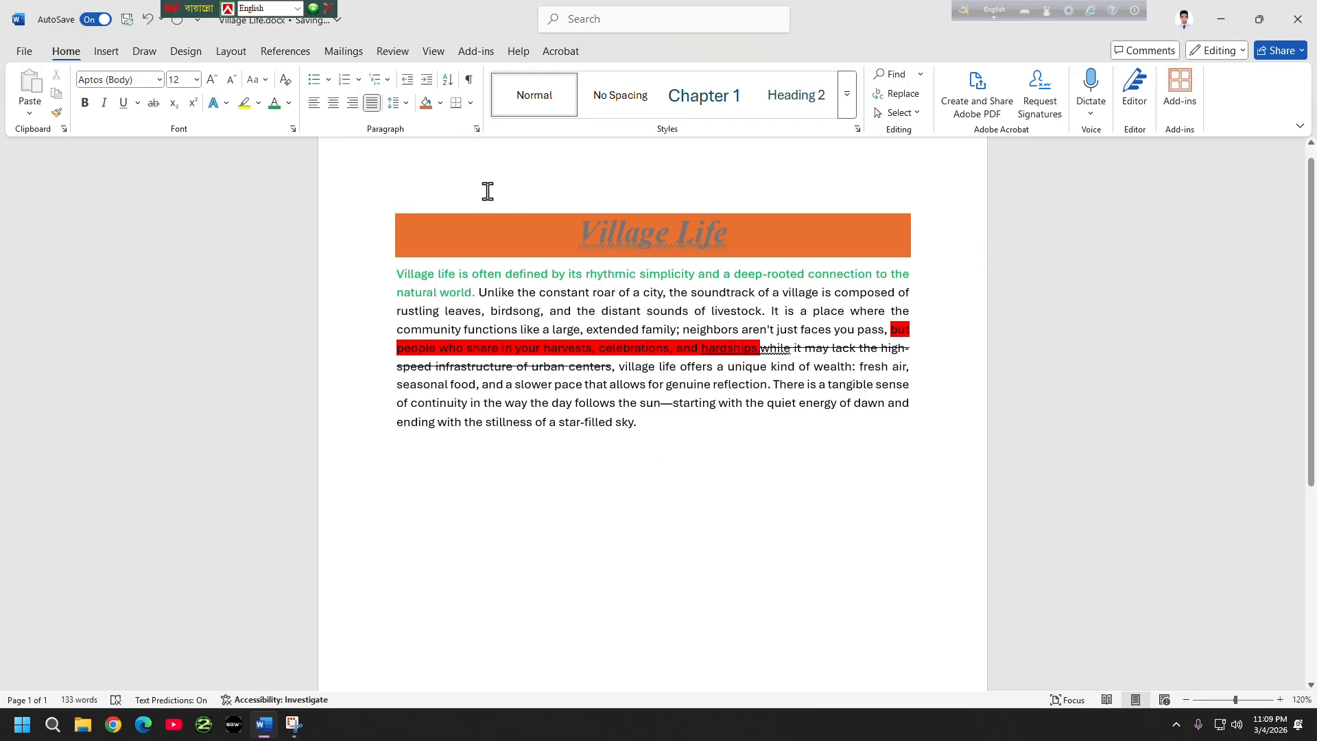
left_click(469, 104)
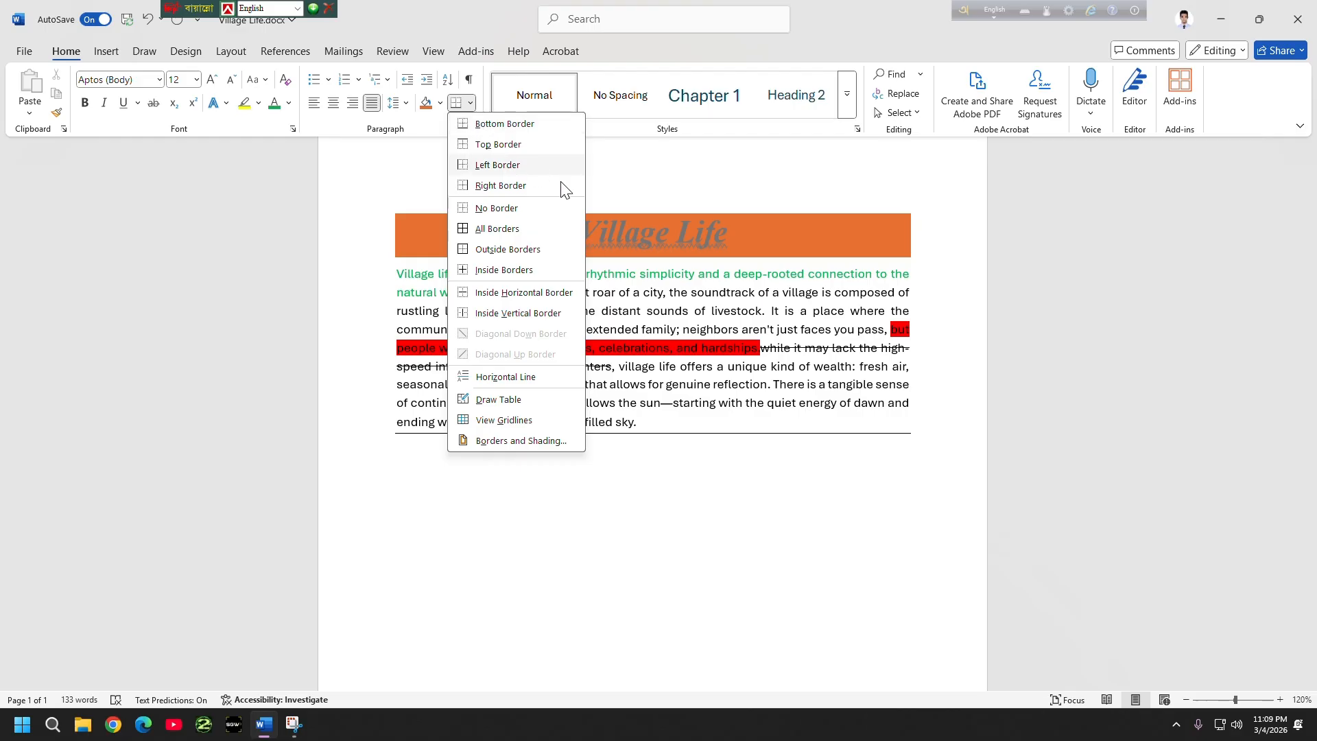
left_click(747, 511)
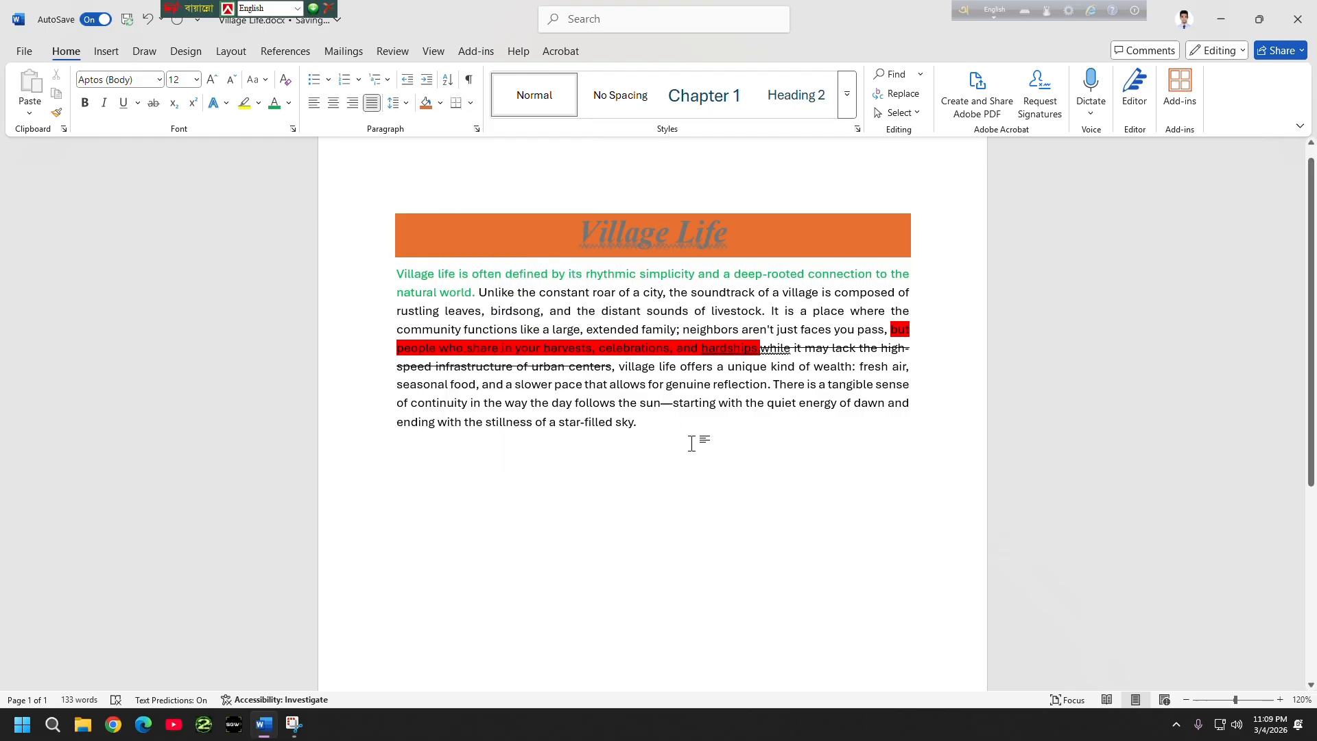
left_click_drag(392, 274, 681, 418)
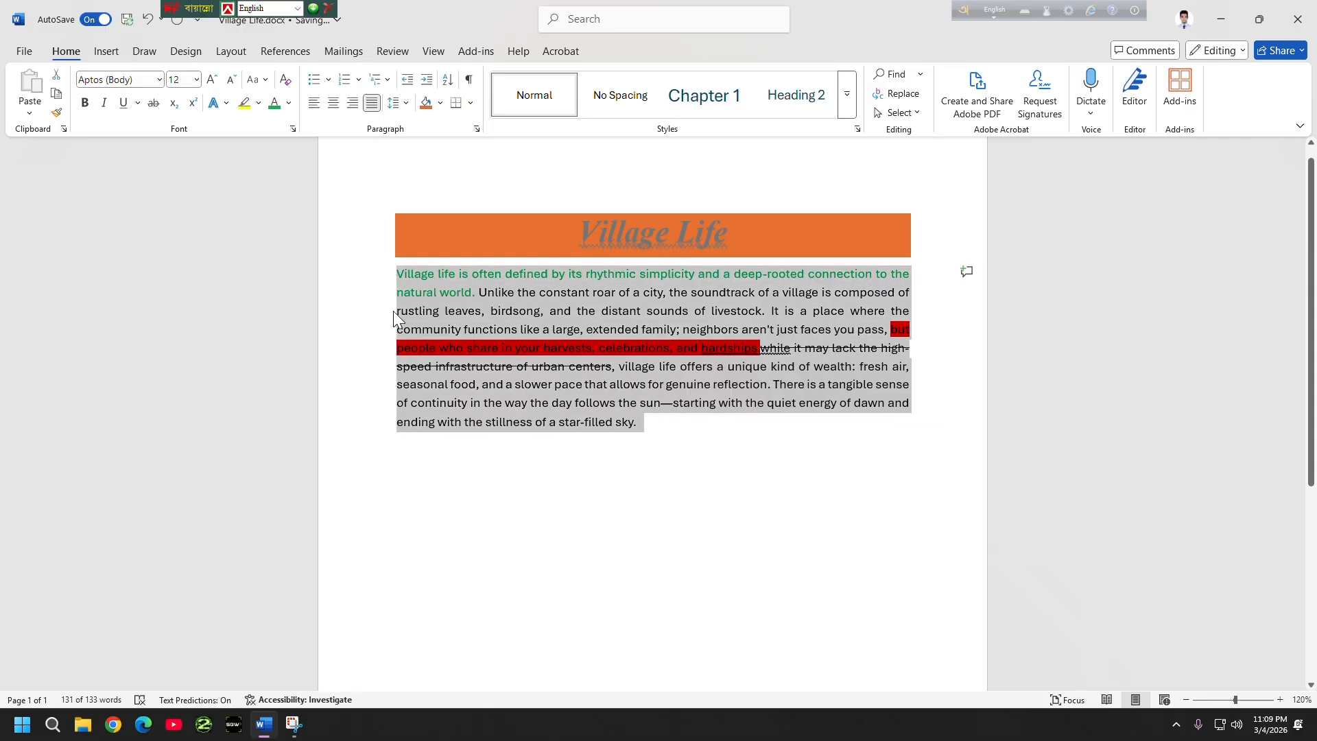
left_click(471, 103)
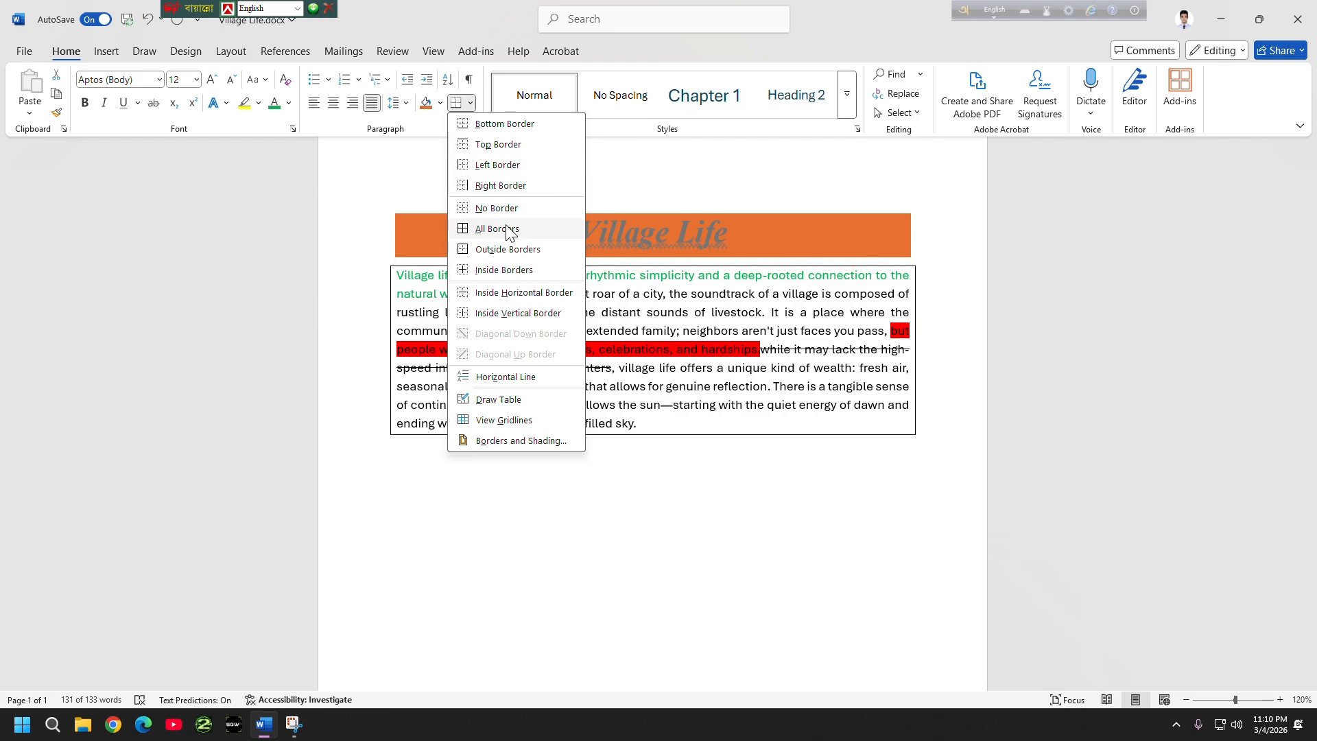
left_click(506, 227)
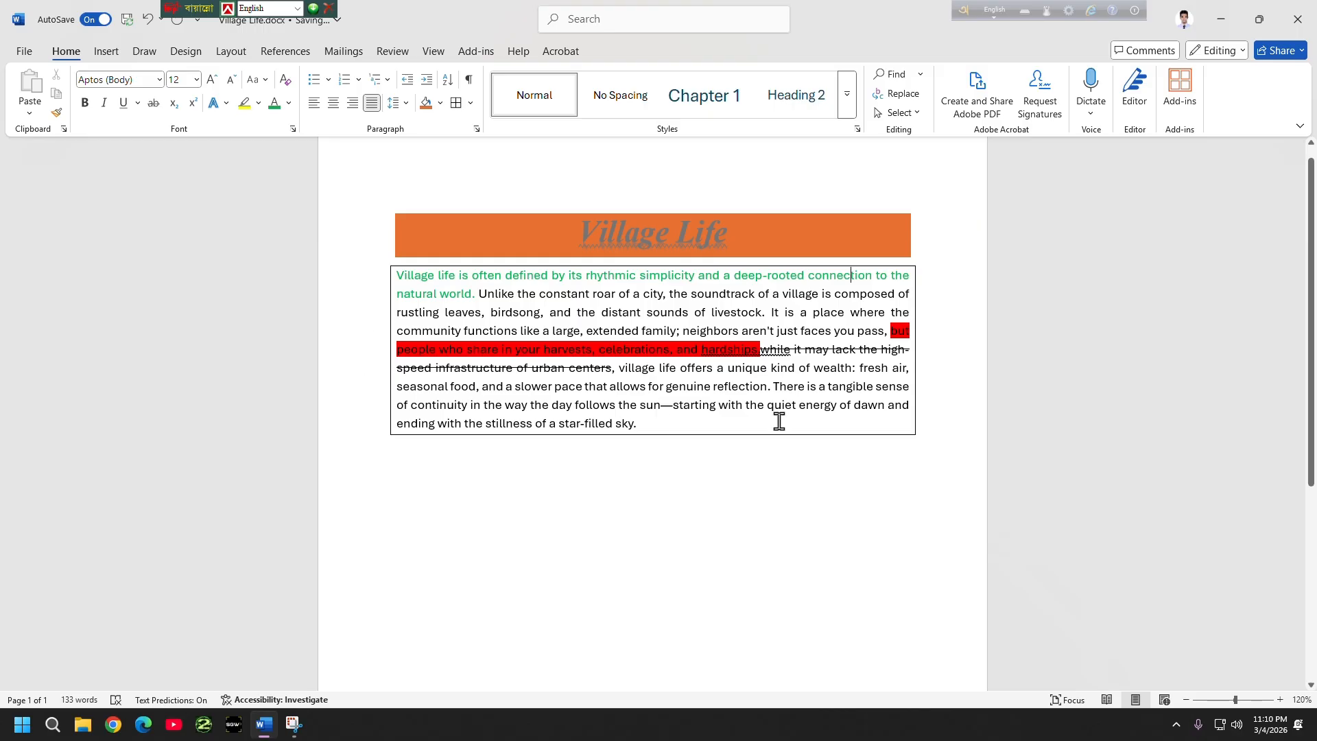
left_click(413, 266)
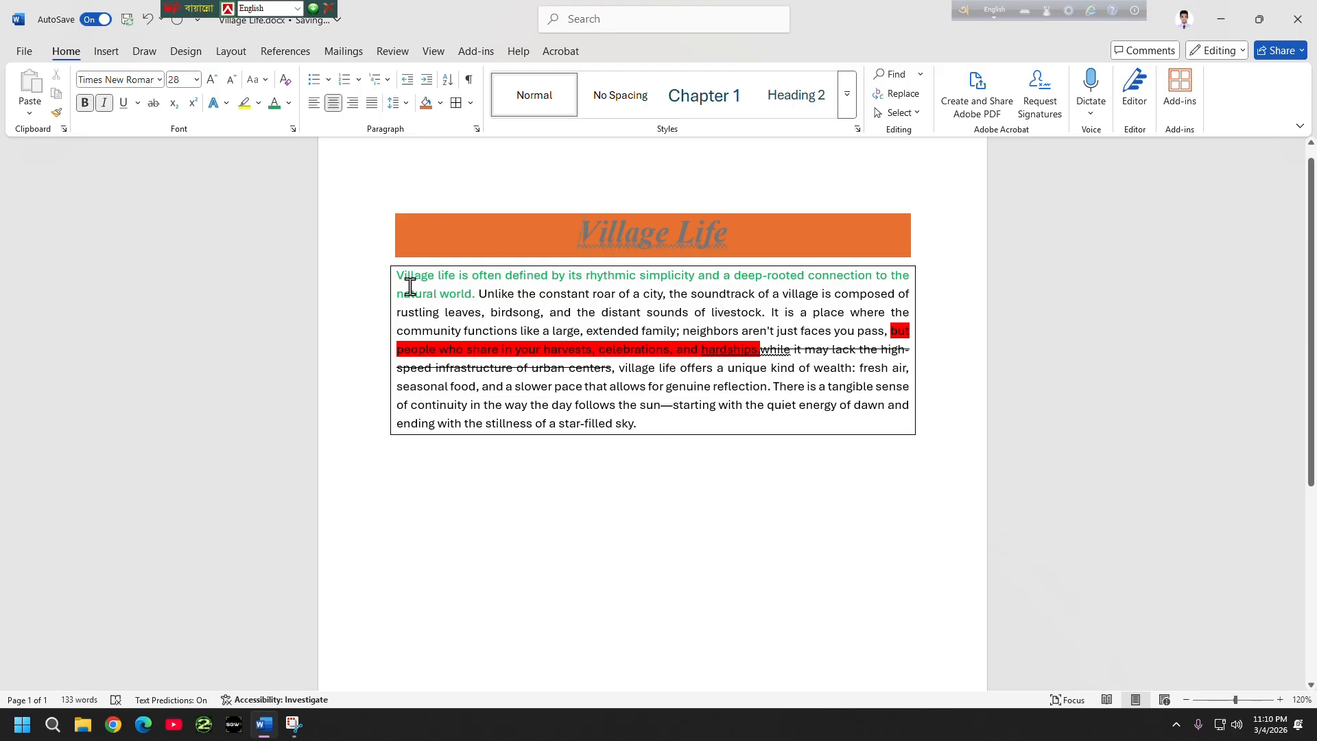
left_click(397, 275)
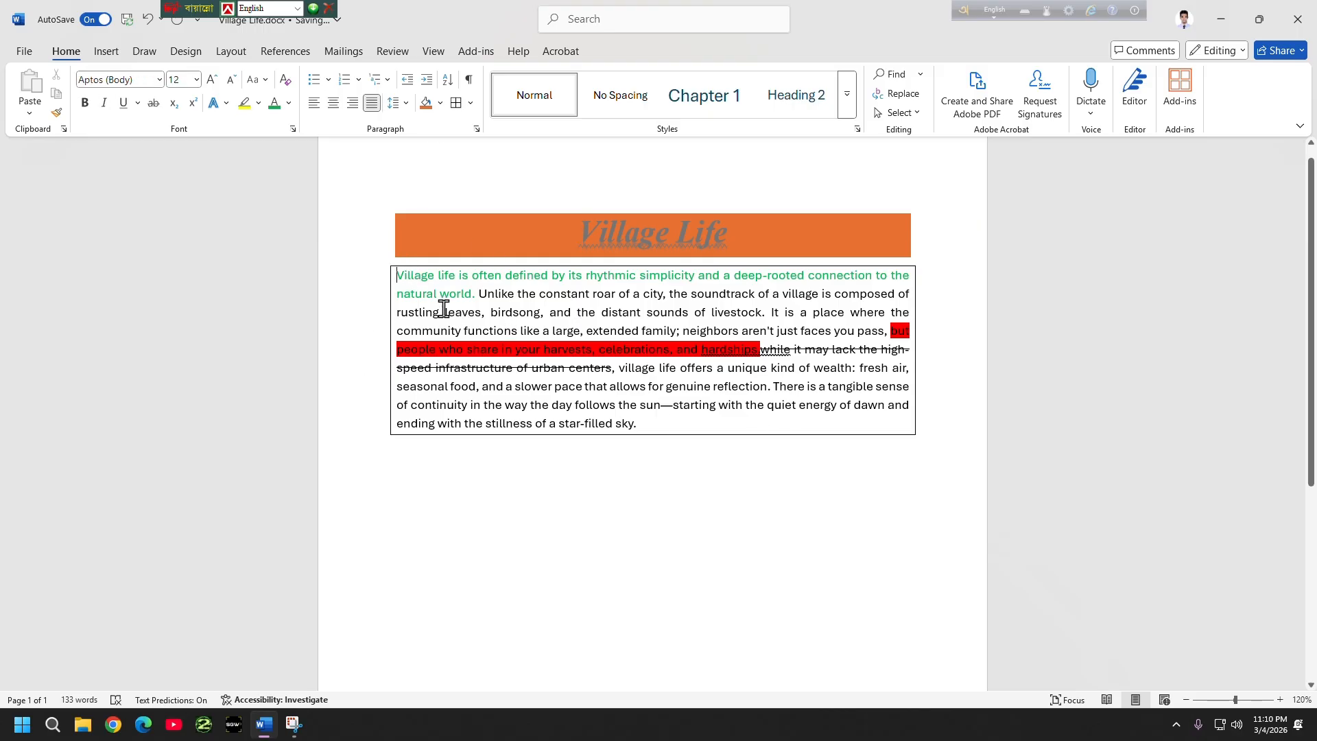
- Remove the borders from the body paragraph with No Border
left_click_drag(396, 275, 767, 420)
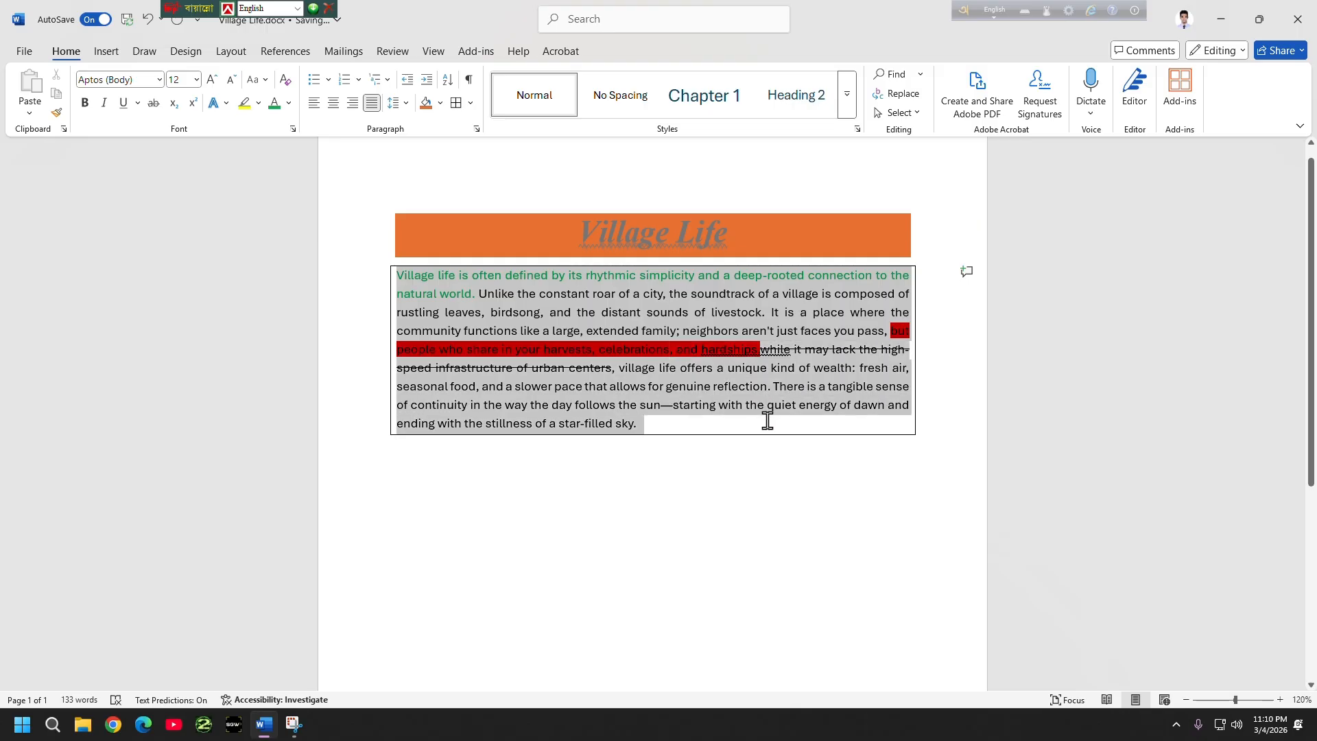
left_click(470, 103)
left_click(507, 209)
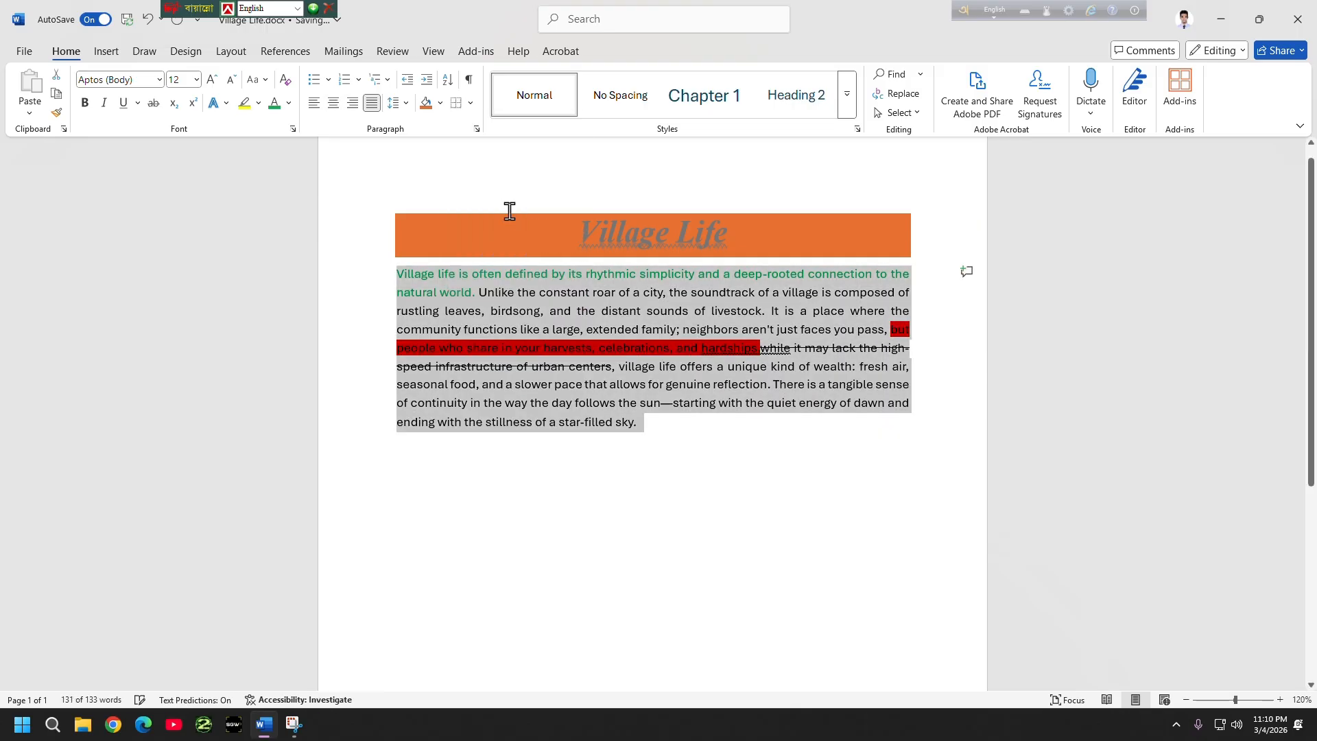
left_click(655, 476)
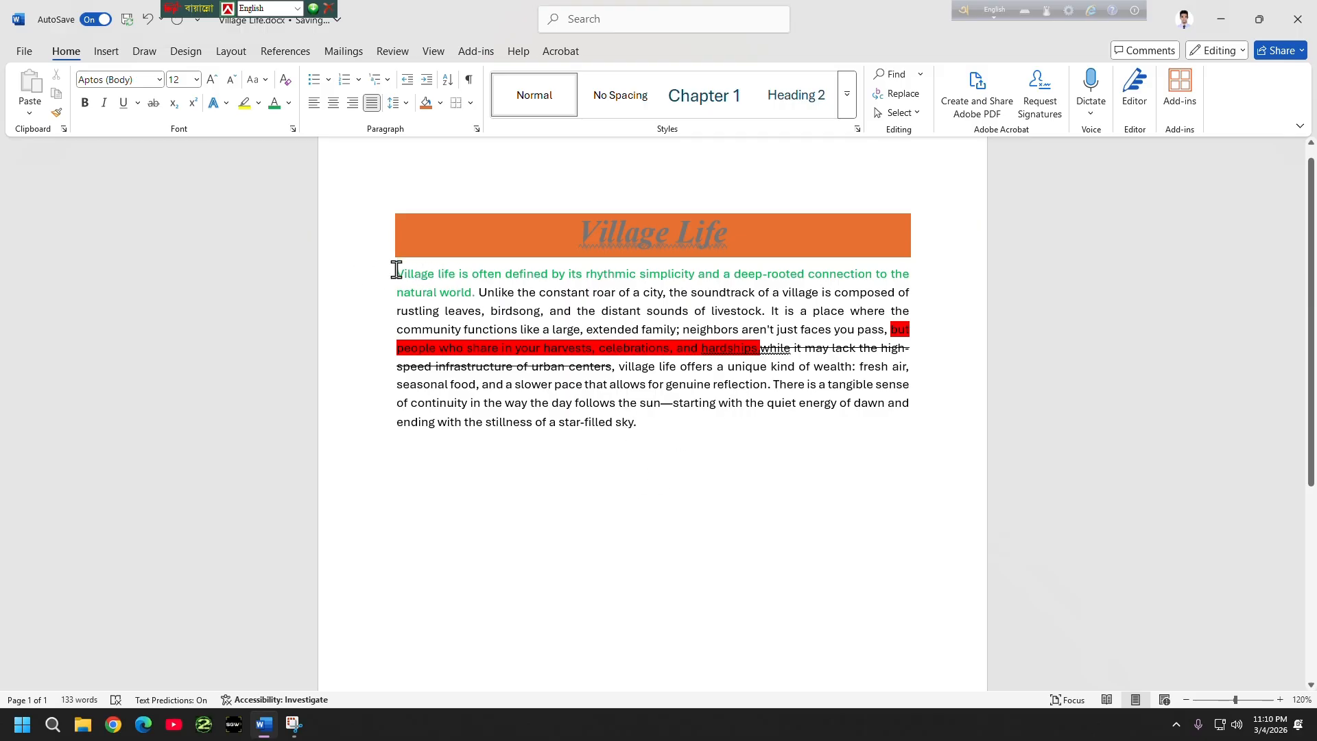
- Apply the Heading 2 style to the whole body paragraph
left_click_drag(397, 273, 784, 425)
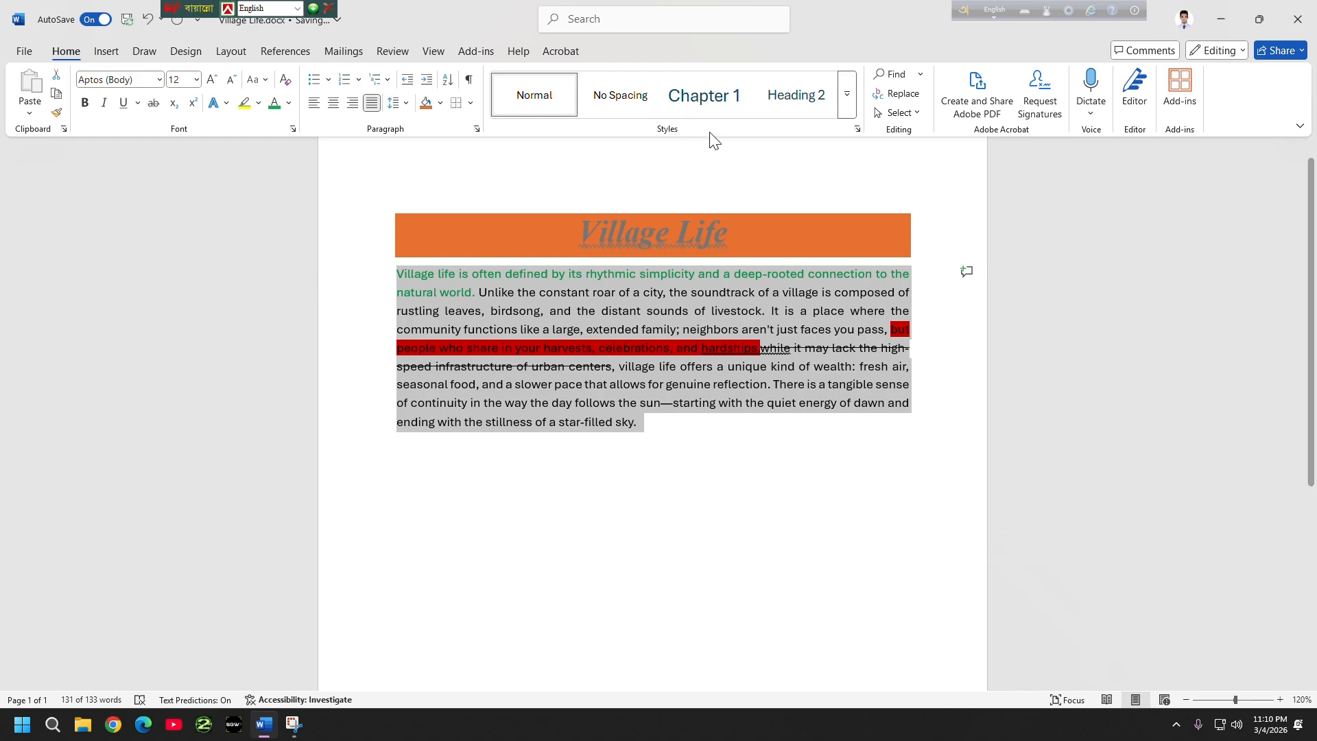
left_click(847, 103)
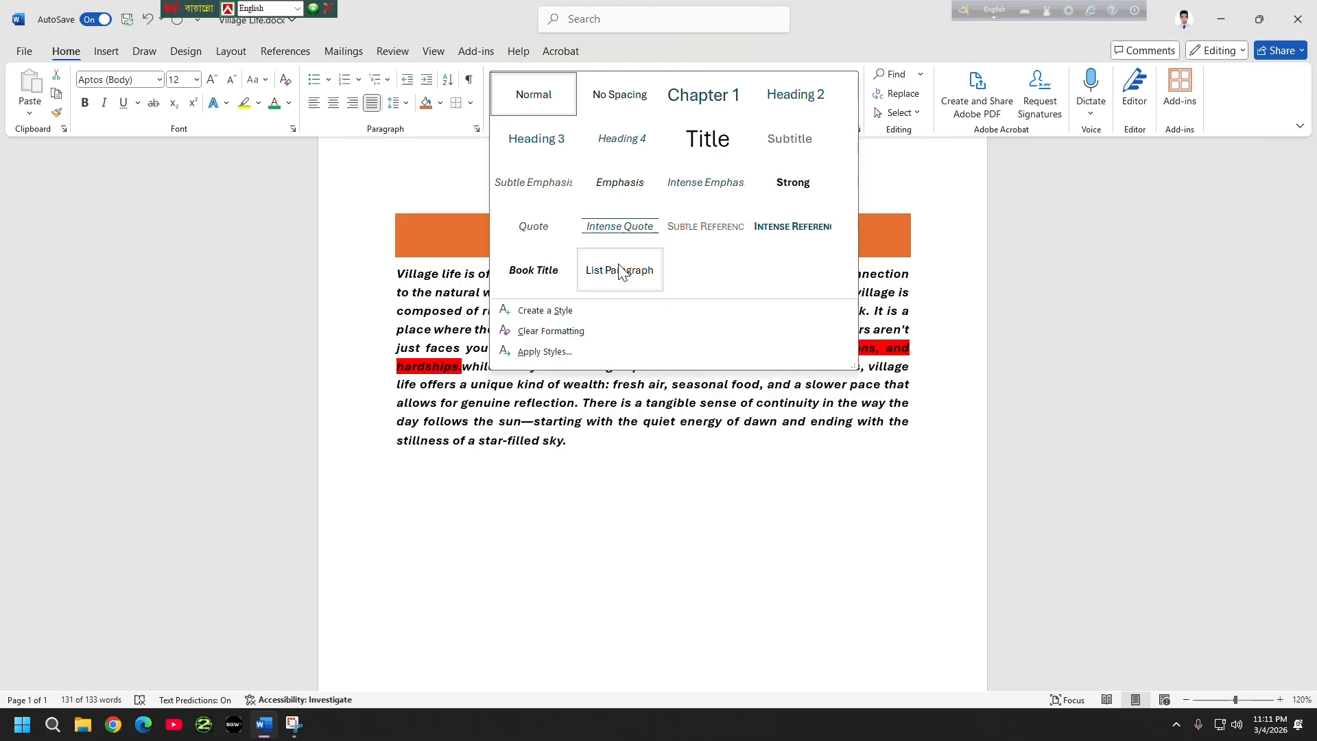
left_click(785, 103)
left_click(758, 541)
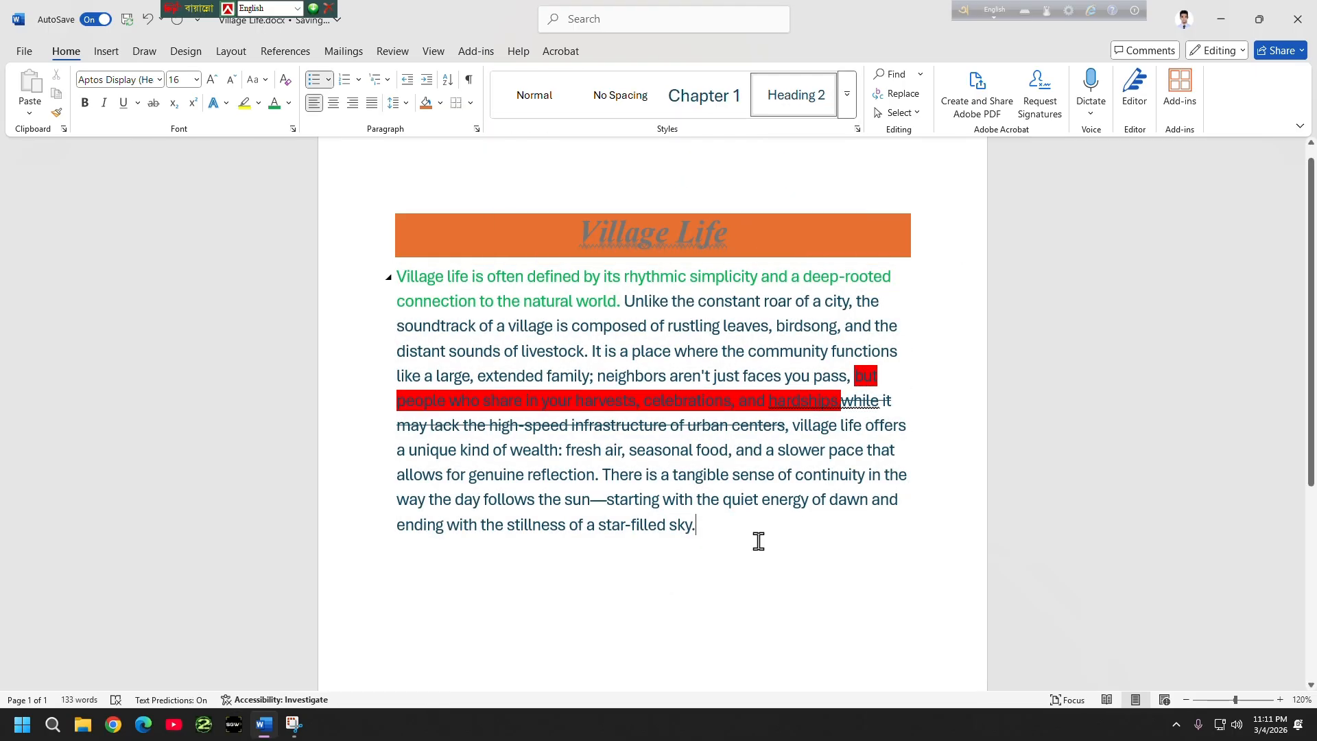
- Create a new paragraph style named "strong" from the body paragraph's formatting and check it in the style gallery
left_click(847, 94)
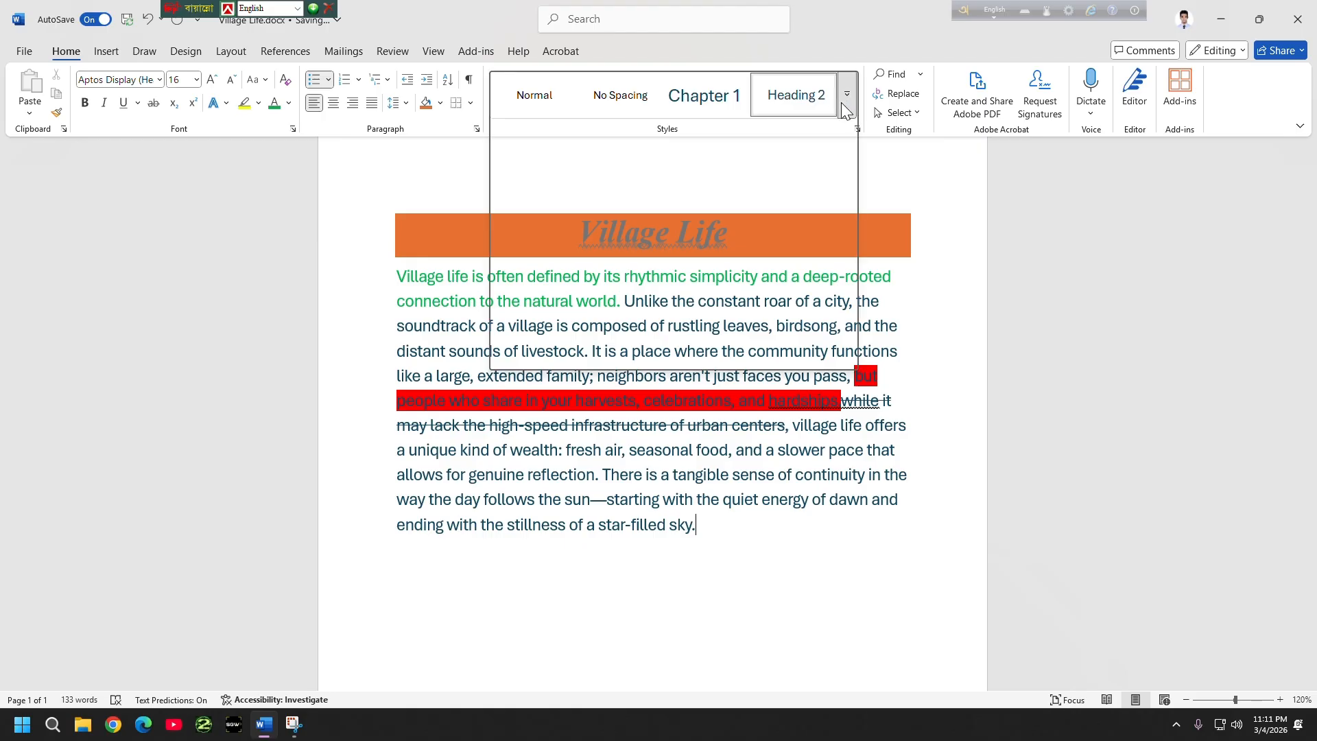
left_click(611, 312)
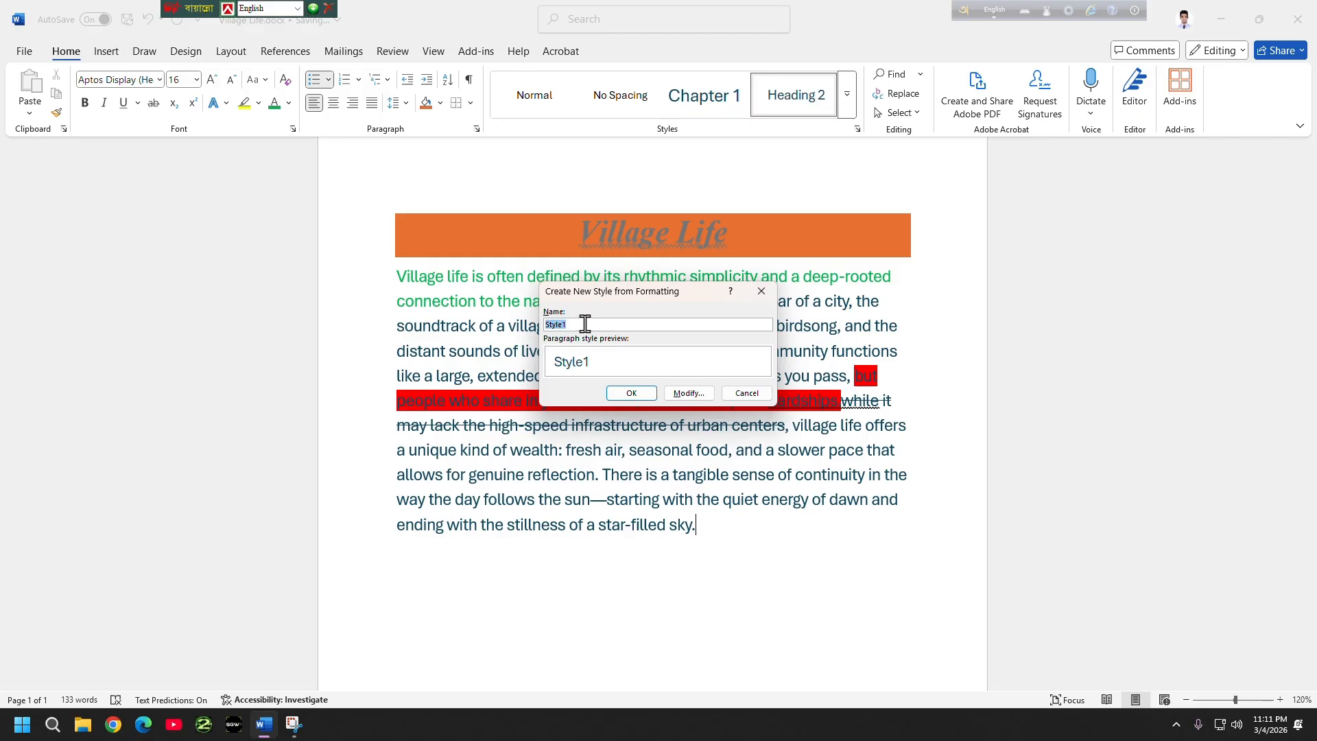
type("s")
key("BackSpace")
type("st")
type("rong")
key("Return")
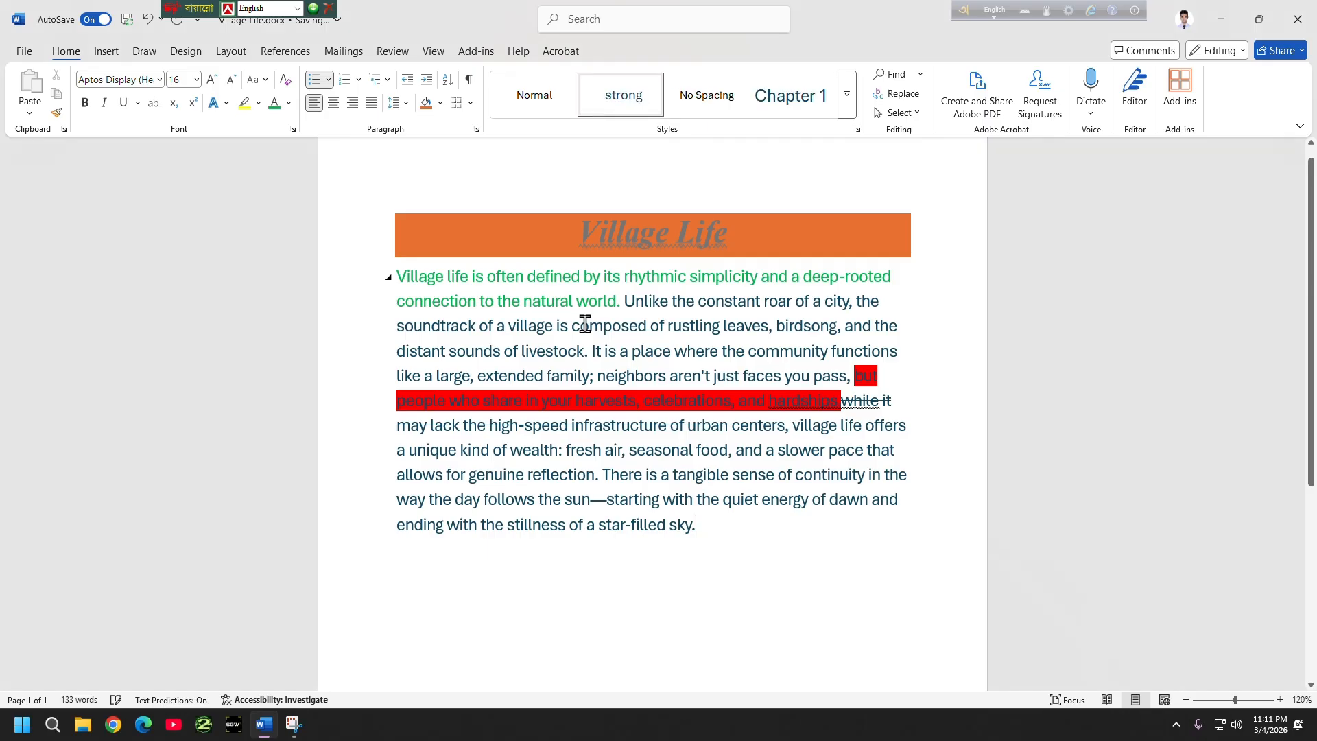
left_click(847, 94)
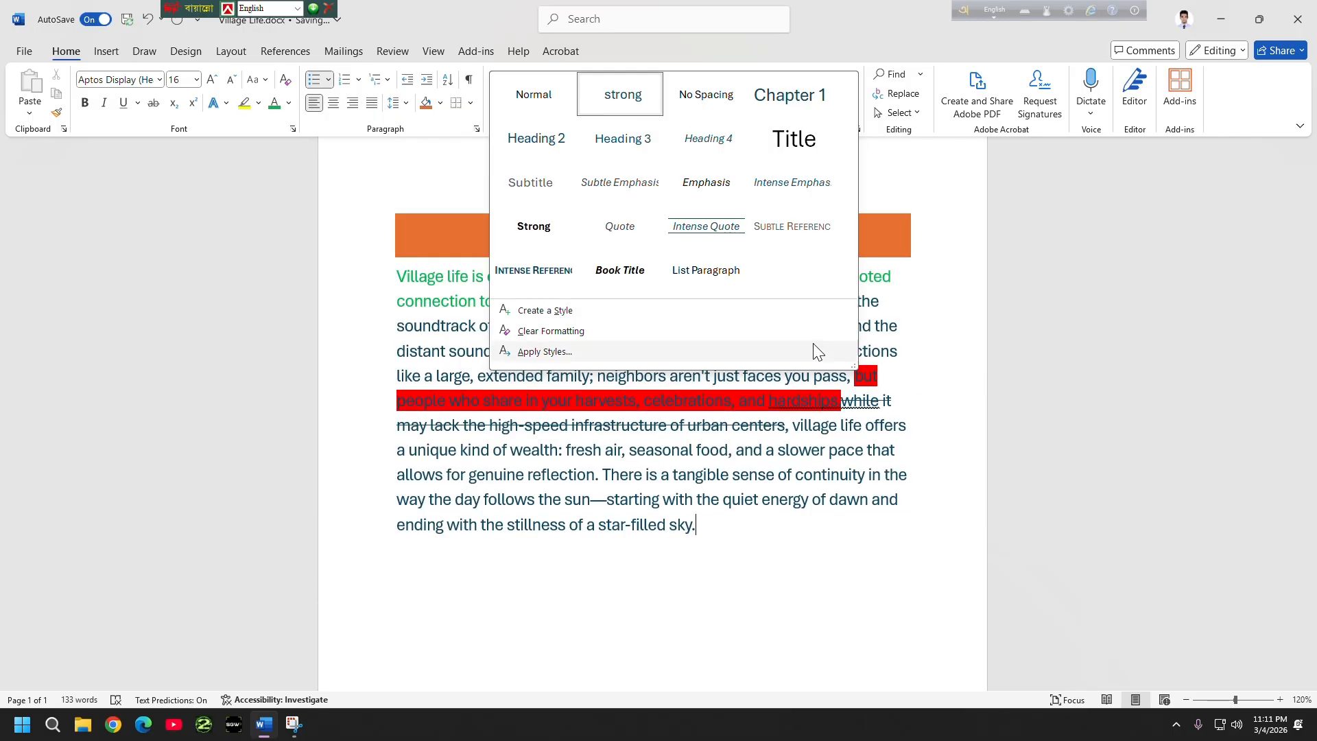
left_click(976, 425)
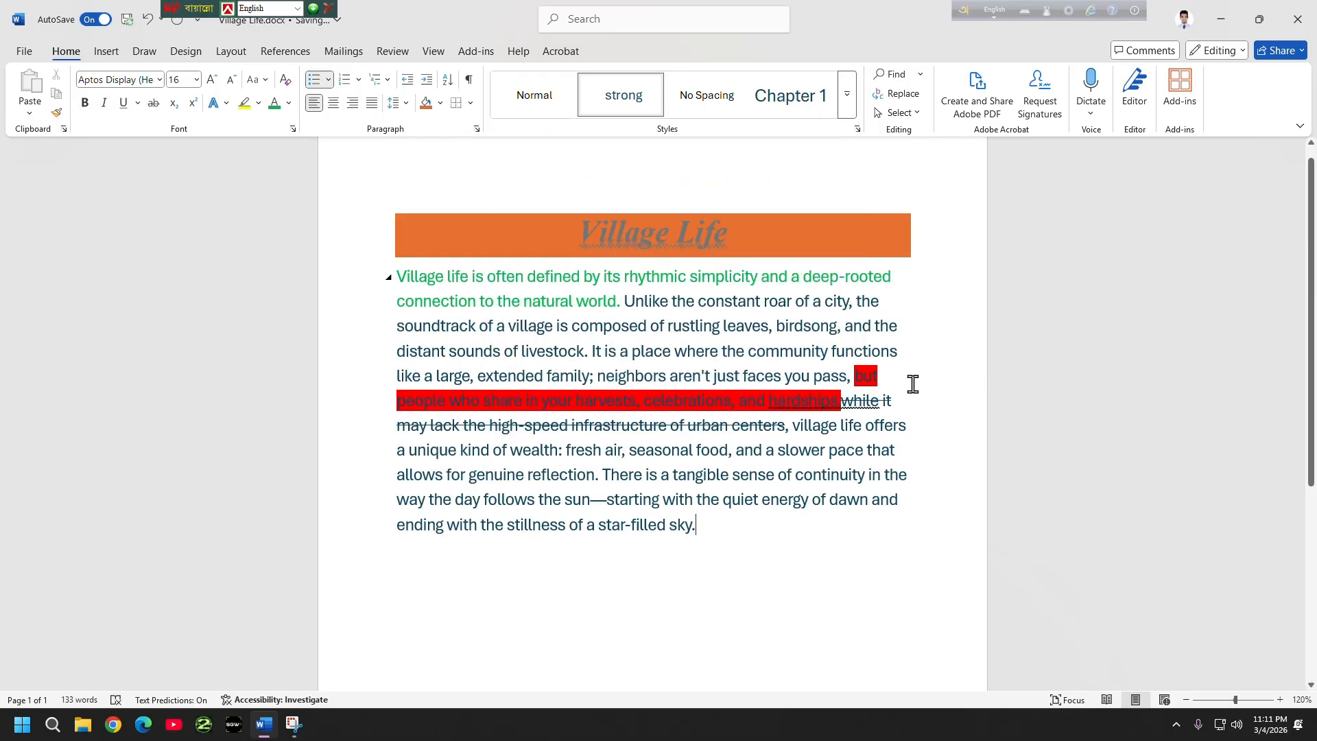
- Clear the formatting of the whole body paragraph
left_click(847, 94)
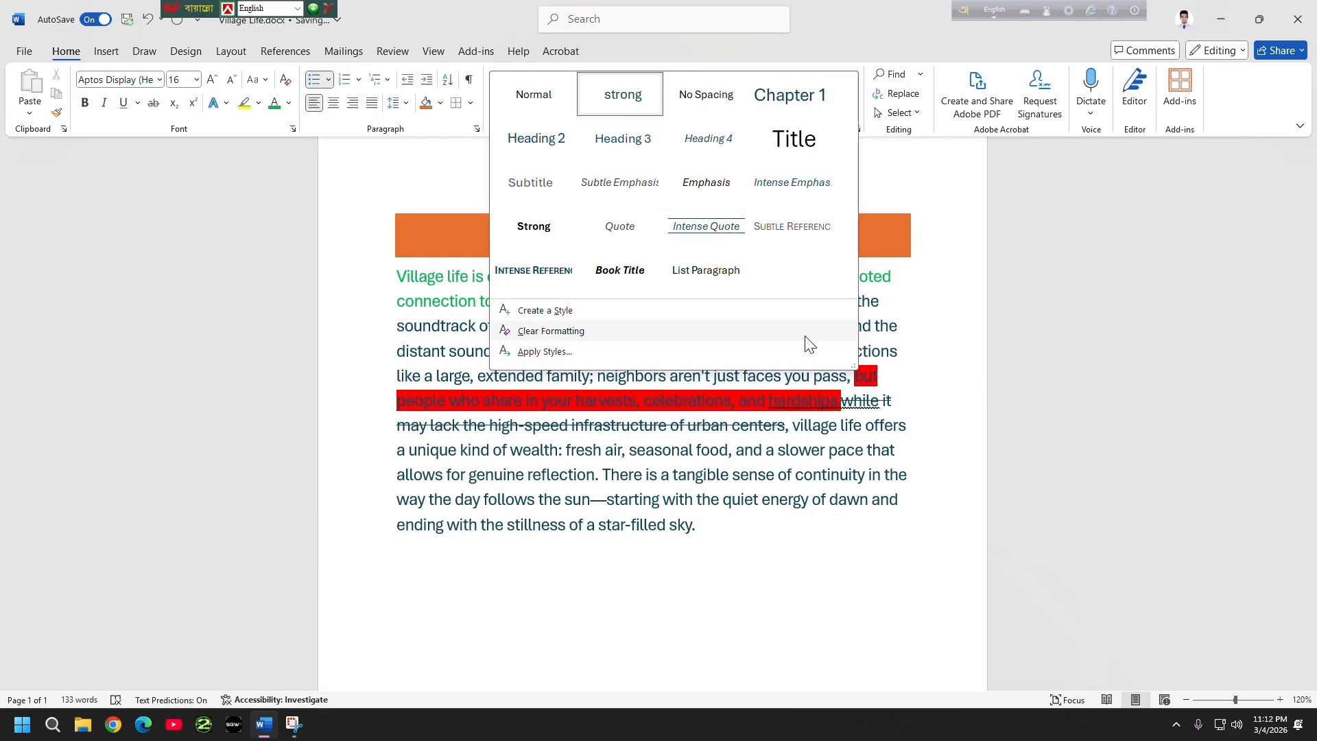
left_click(768, 524)
left_click_drag(754, 525, 382, 285)
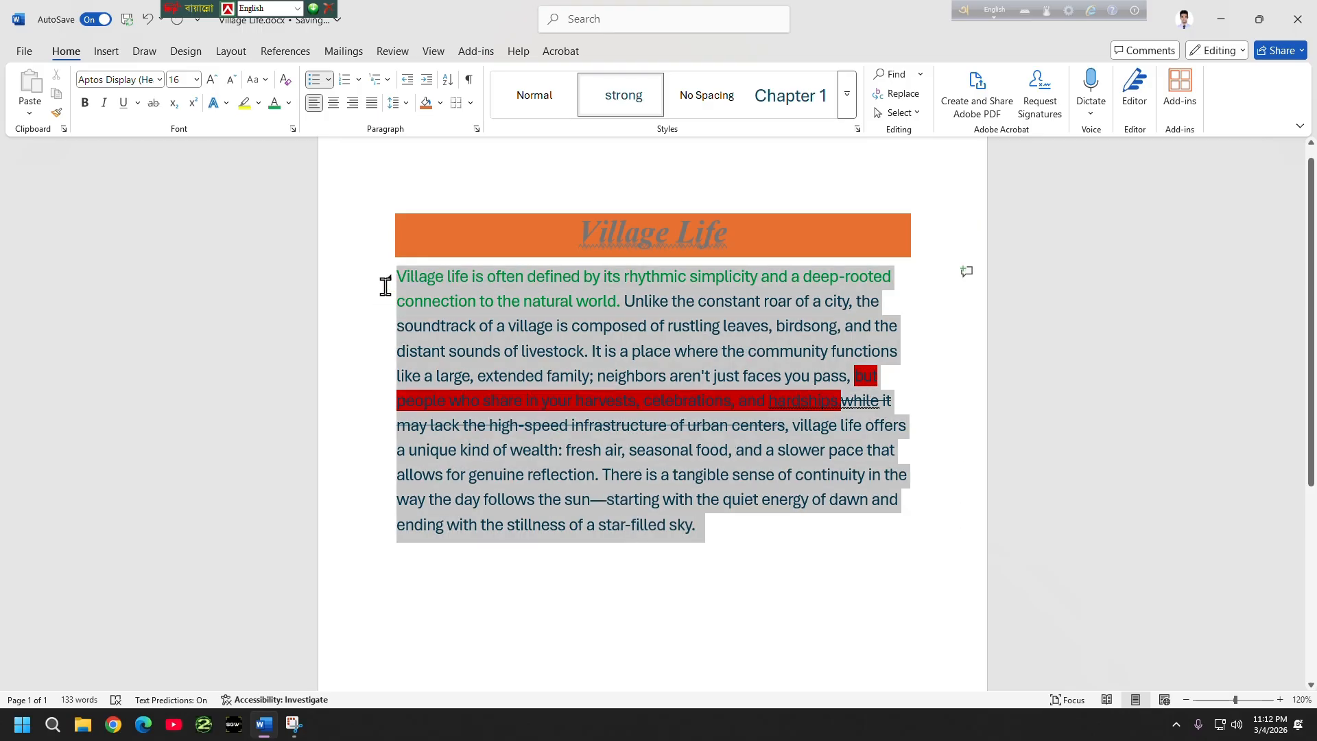
left_click(846, 94)
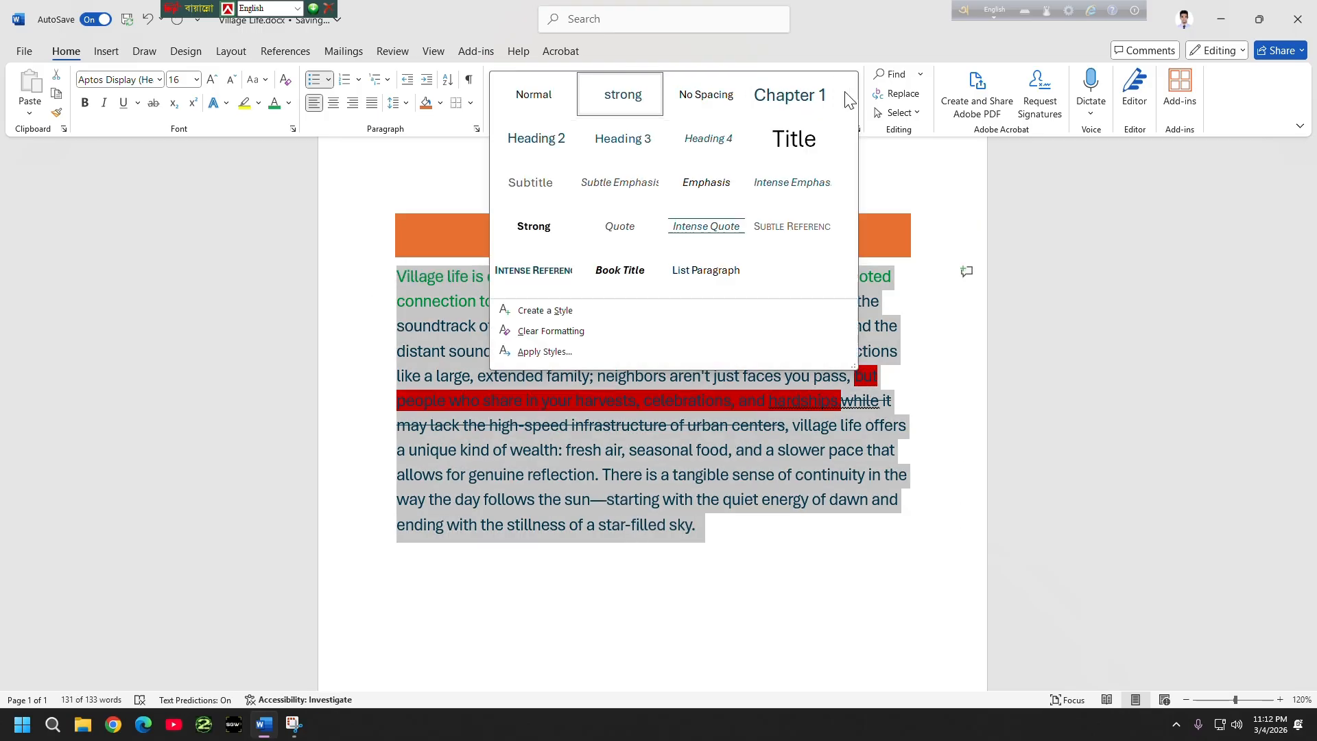
left_click(616, 332)
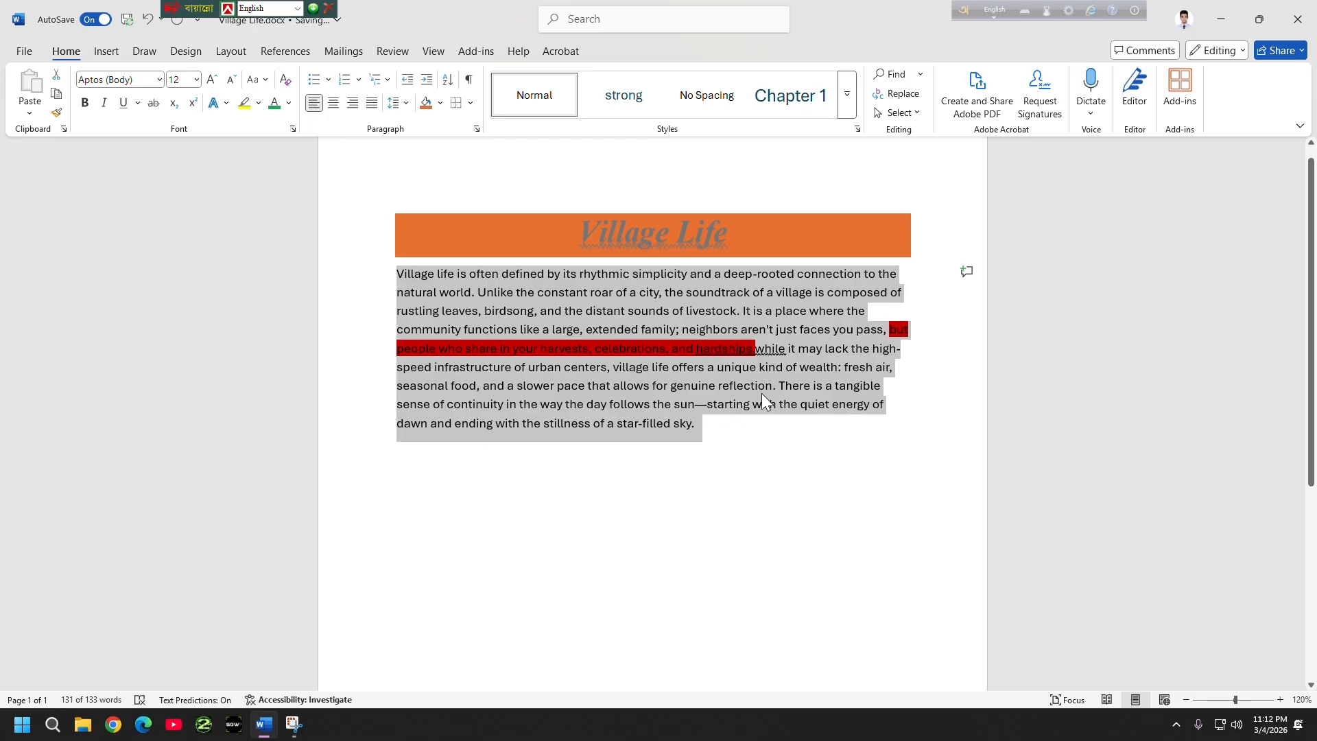
left_click(851, 94)
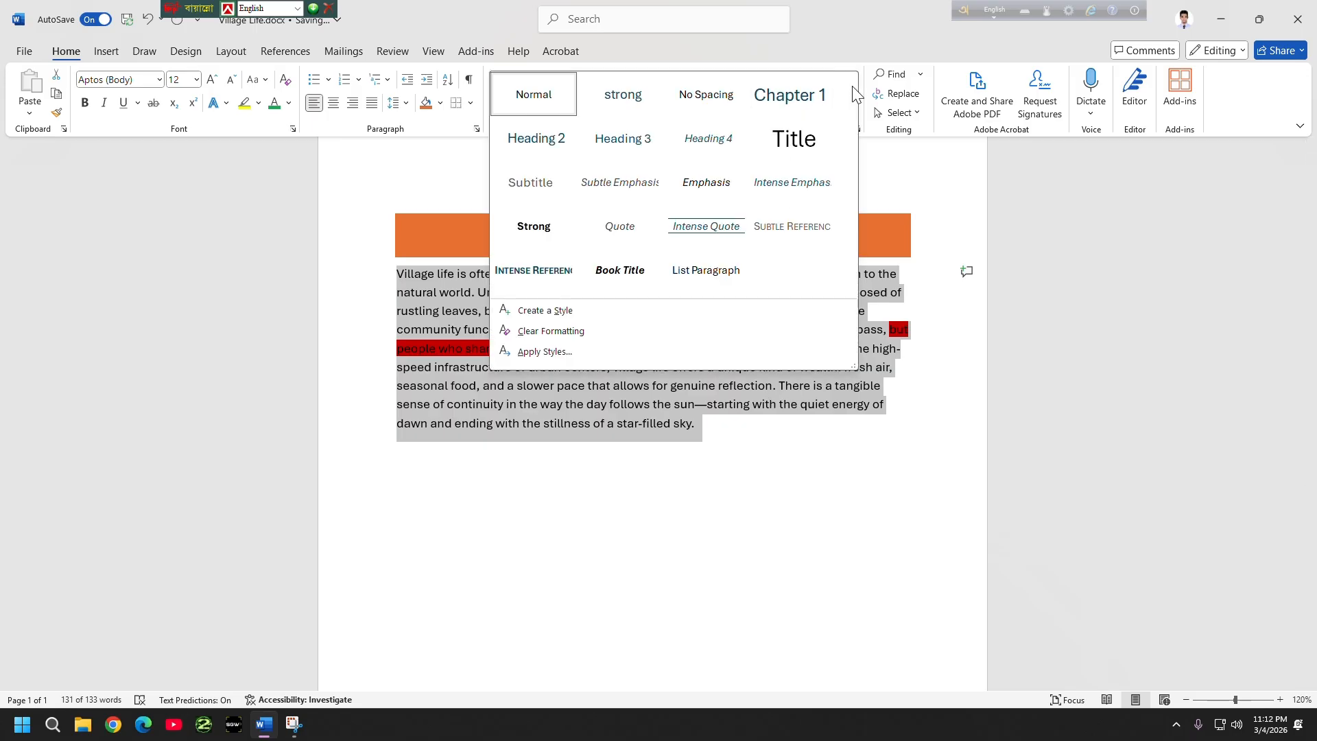
left_click(793, 526)
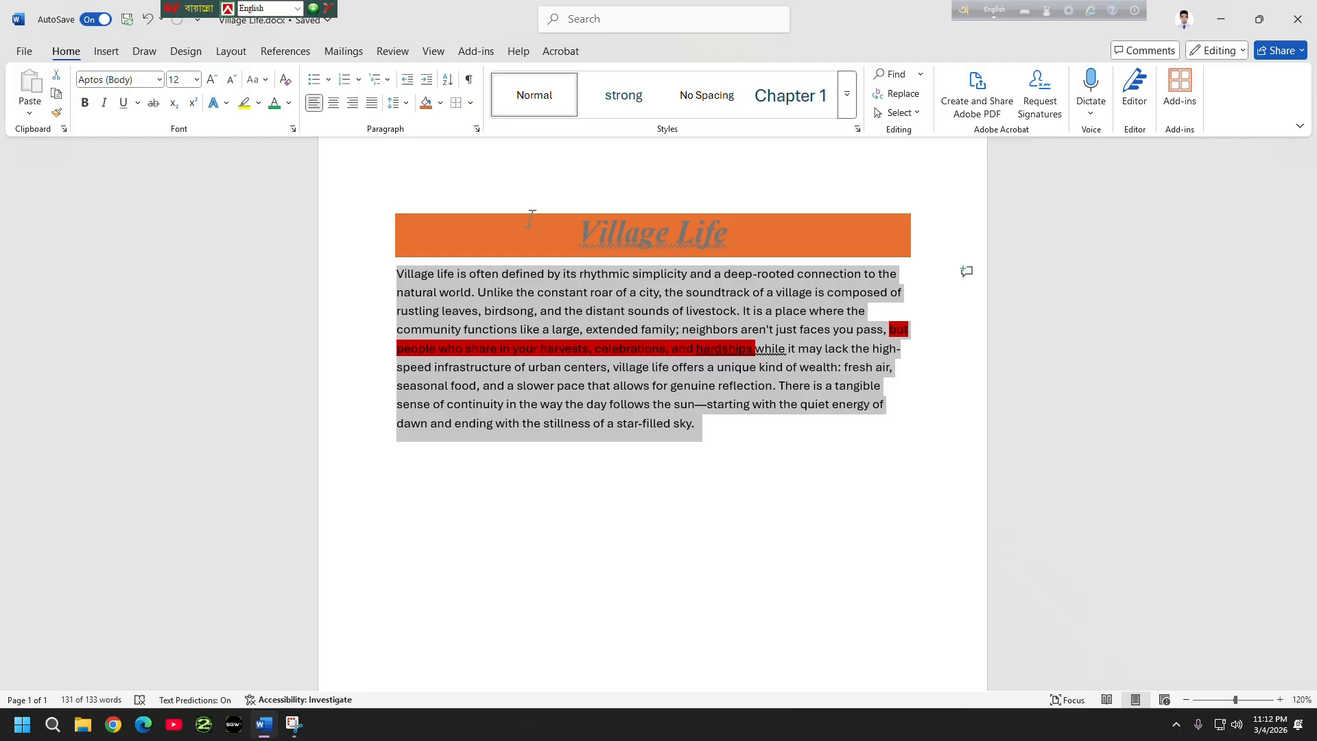
left_click(904, 363)
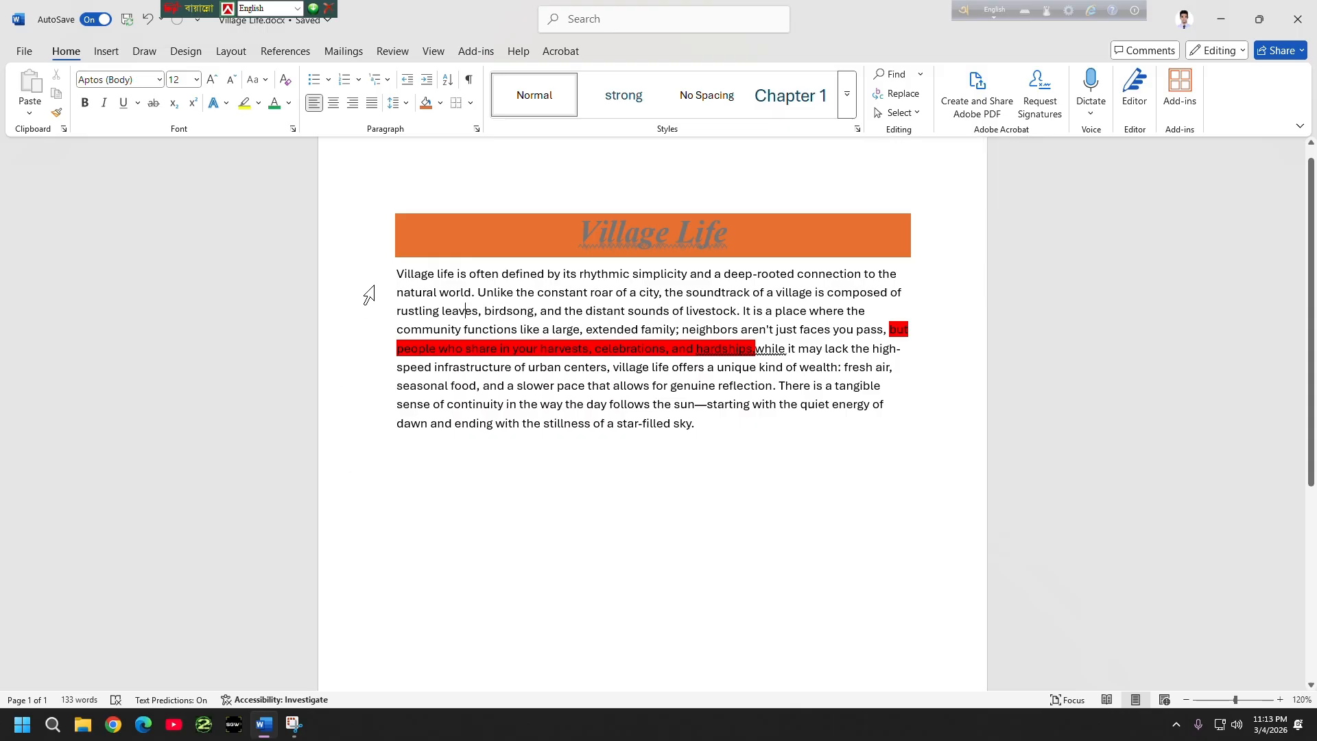
- Search the document for the word "village"
left_click_drag(397, 272, 758, 426)
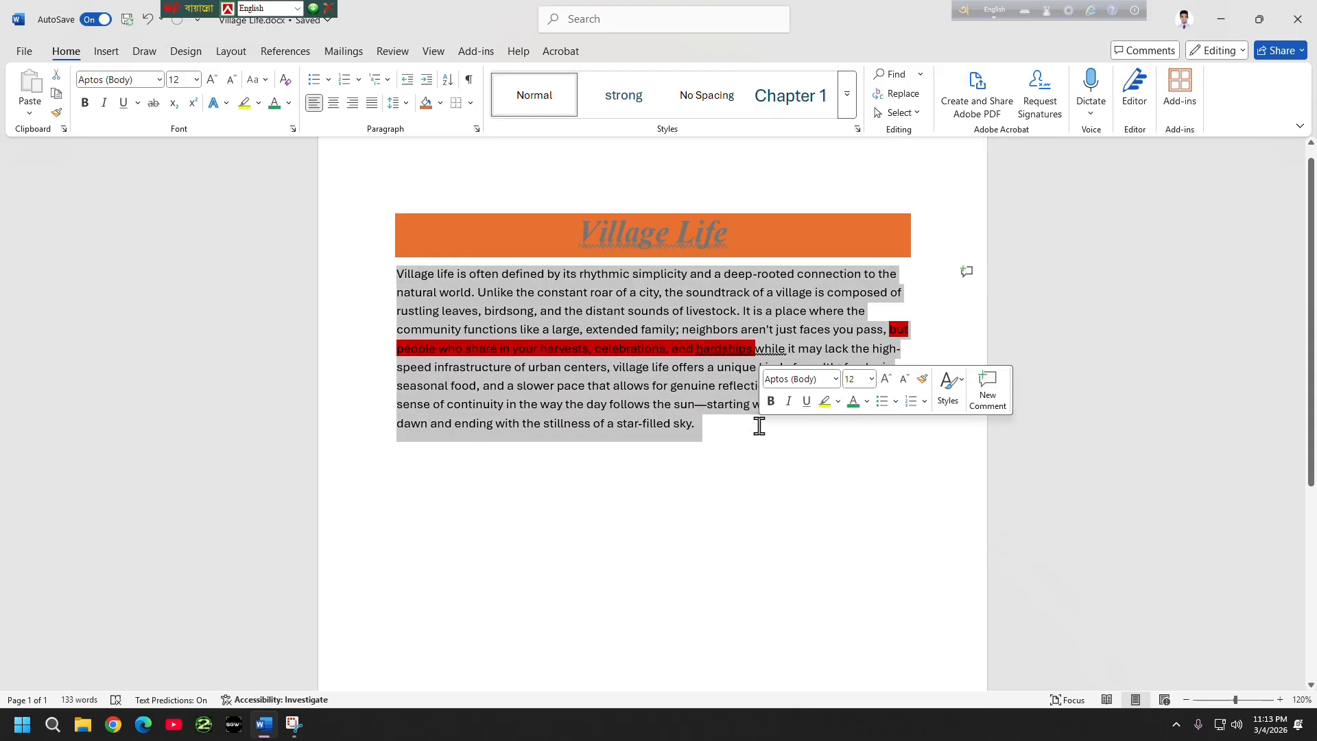
left_click(895, 75)
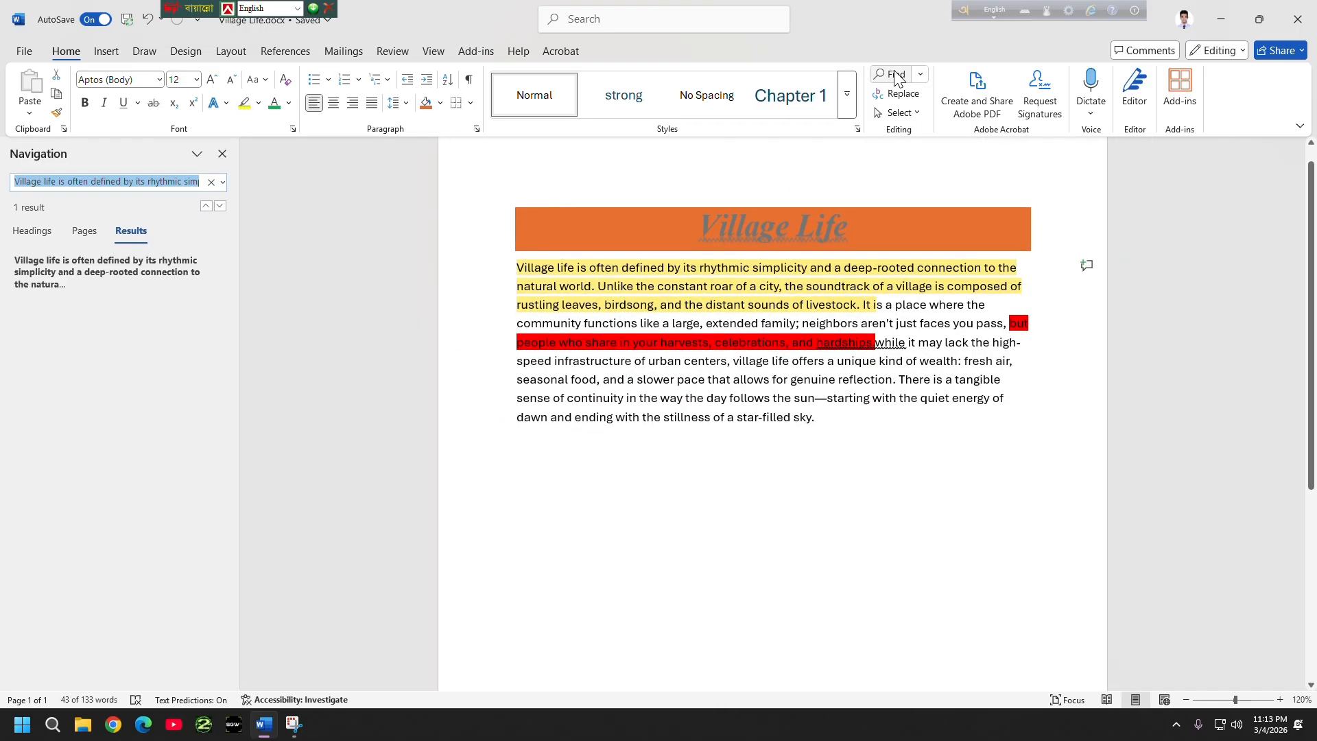
left_click(211, 182)
left_click(146, 181)
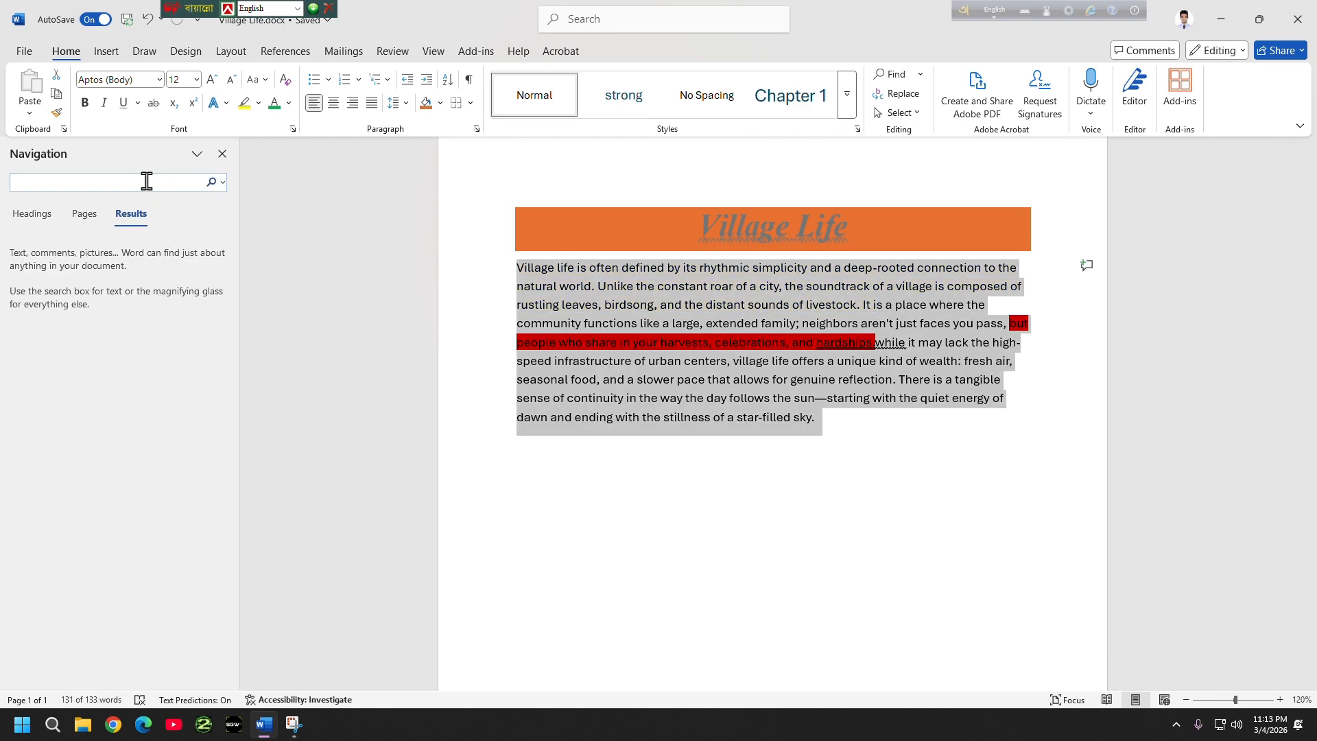
type("villa")
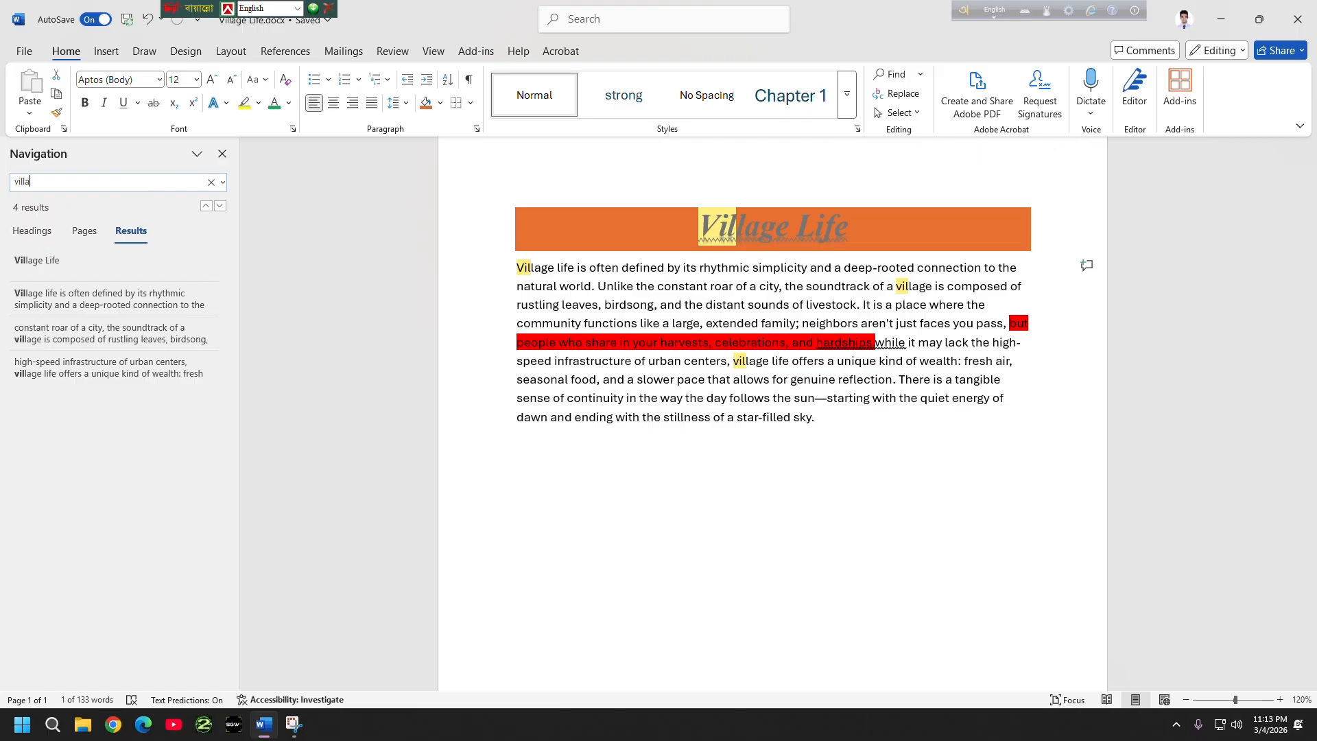
type("ge")
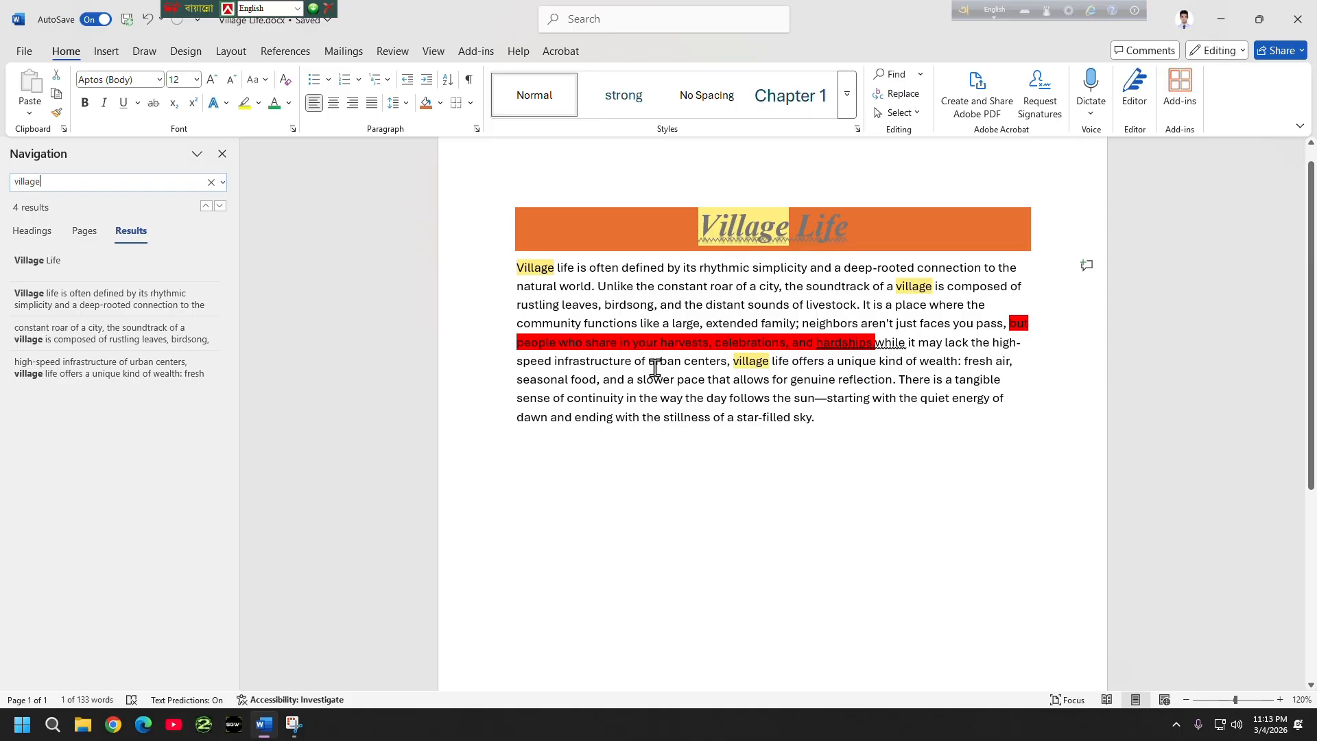
- Close the search results pane and set up a replacement of "village" with "City" in Find and Replace
left_click(916, 100)
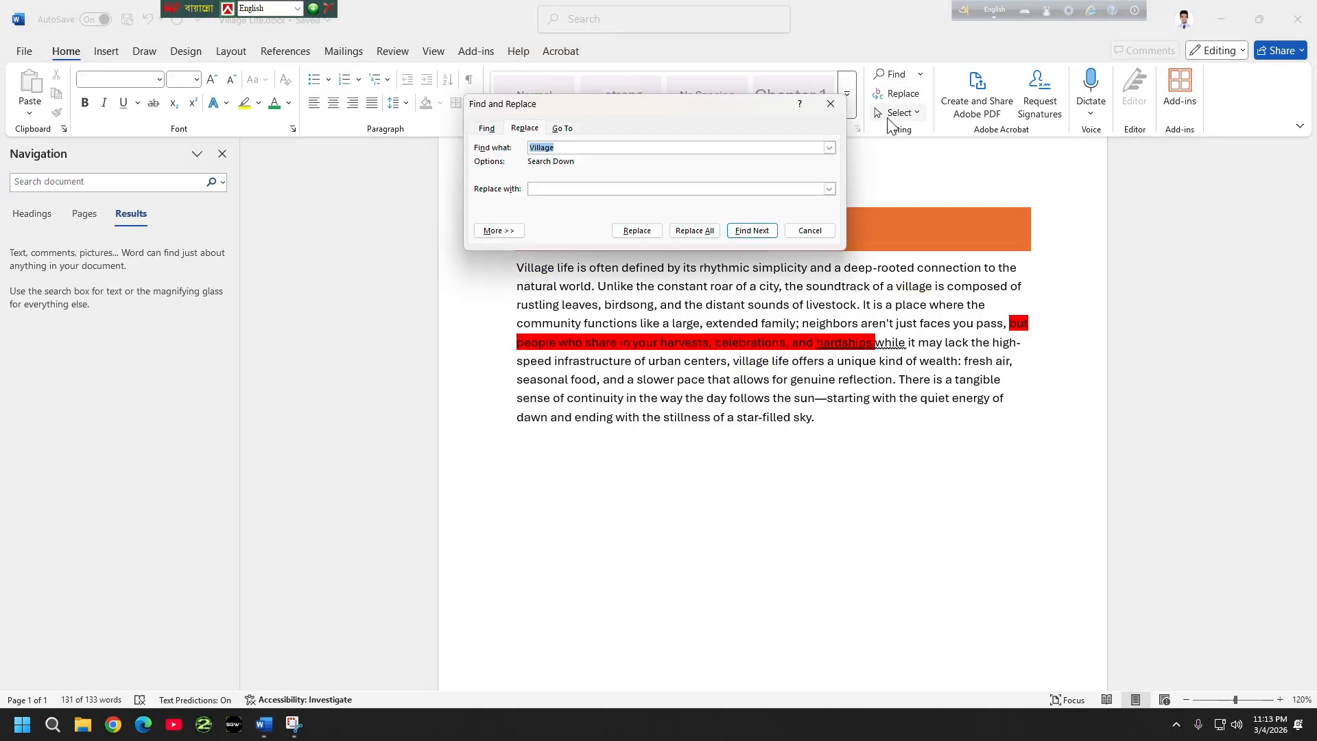
left_click(227, 151)
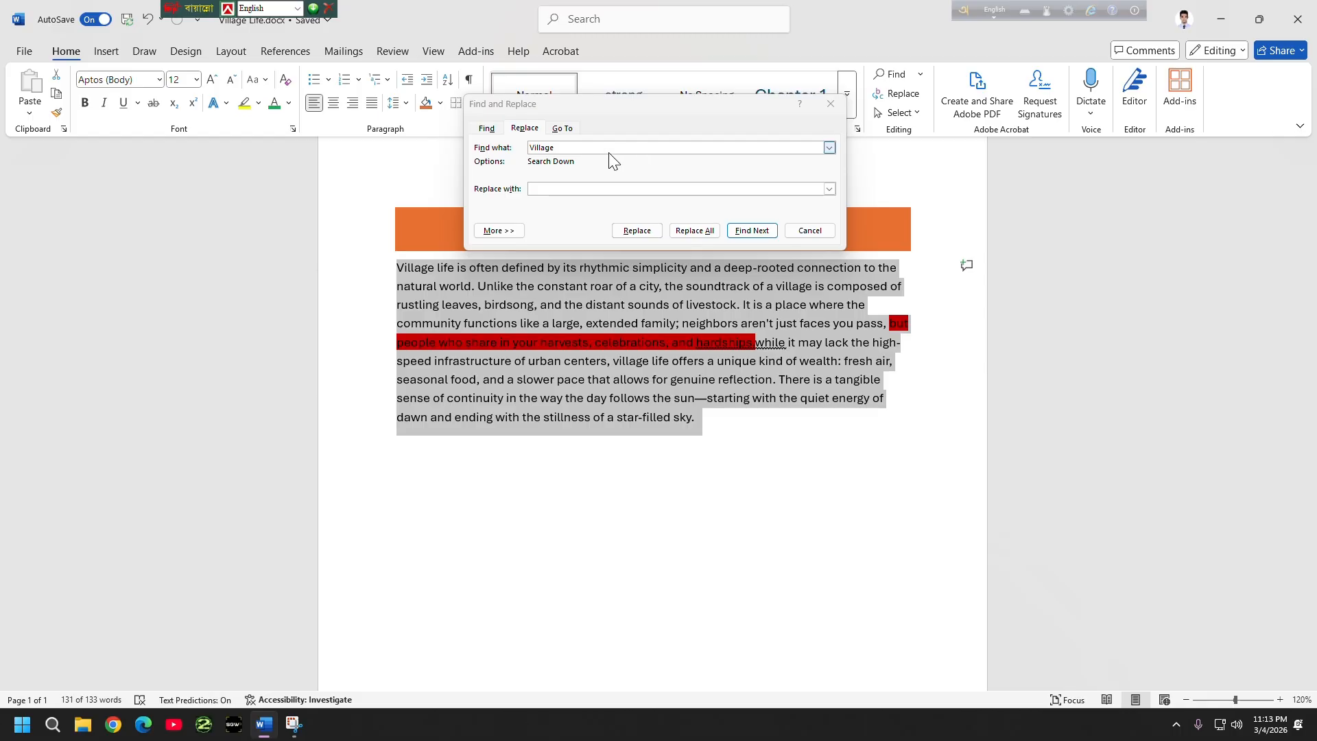
left_click_drag(733, 112, 340, 438)
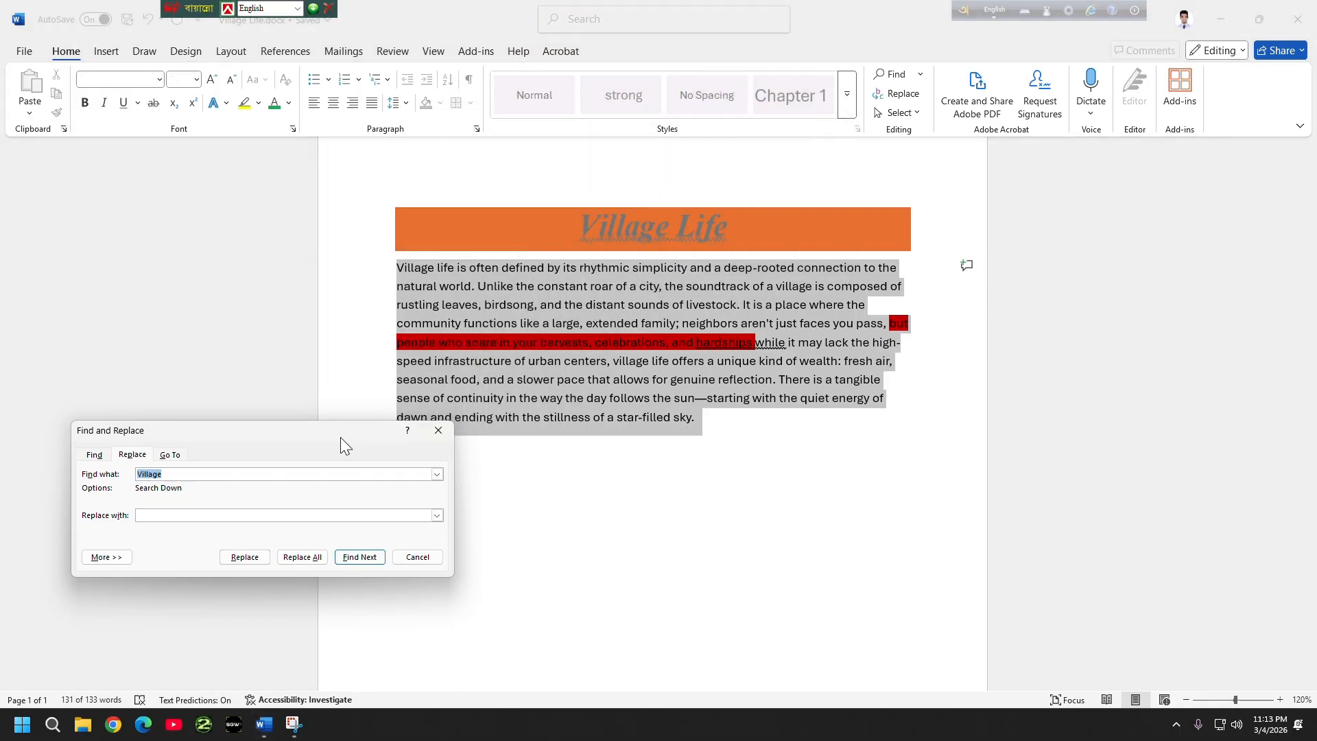
left_click(183, 475)
left_click_drag(183, 475, 129, 474)
type("village")
left_click(197, 515)
type("City")
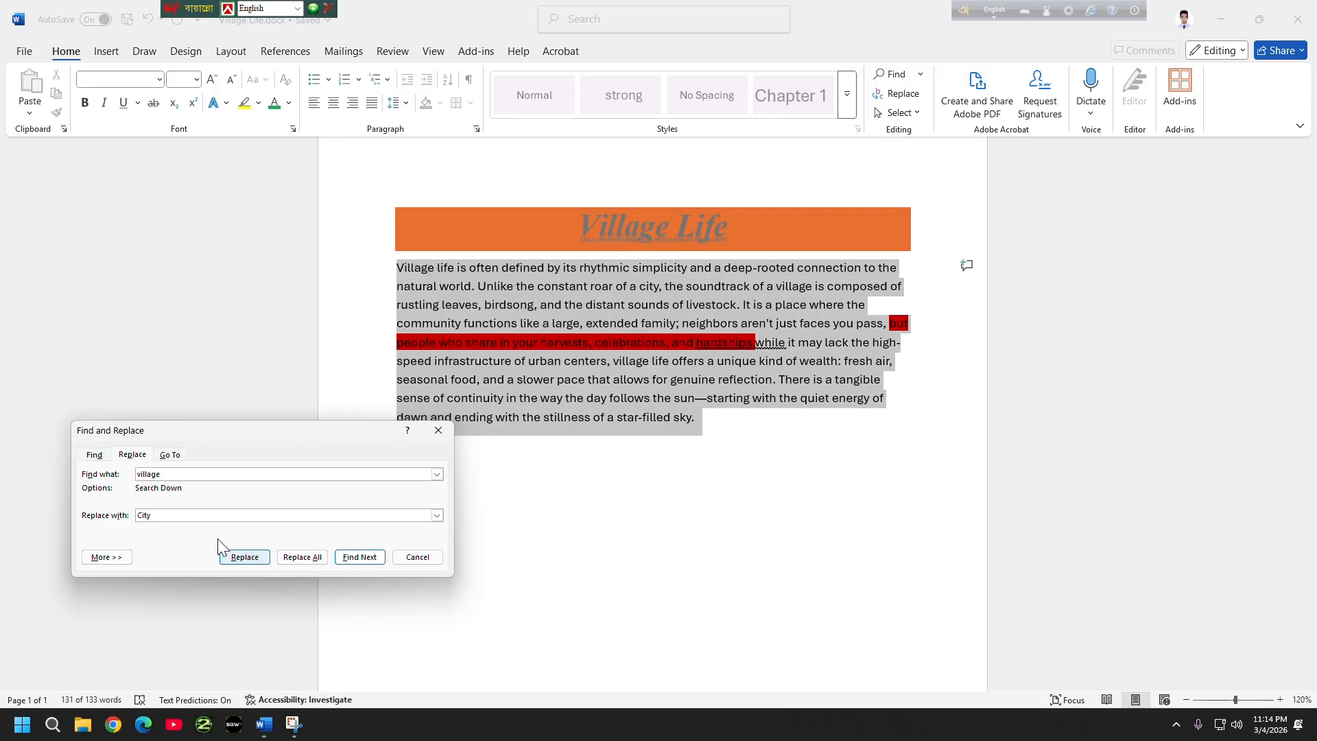
- Replace all occurrences of the search word in the body text and the rest of the document, including the title, and close Find and Replace
left_click(302, 557)
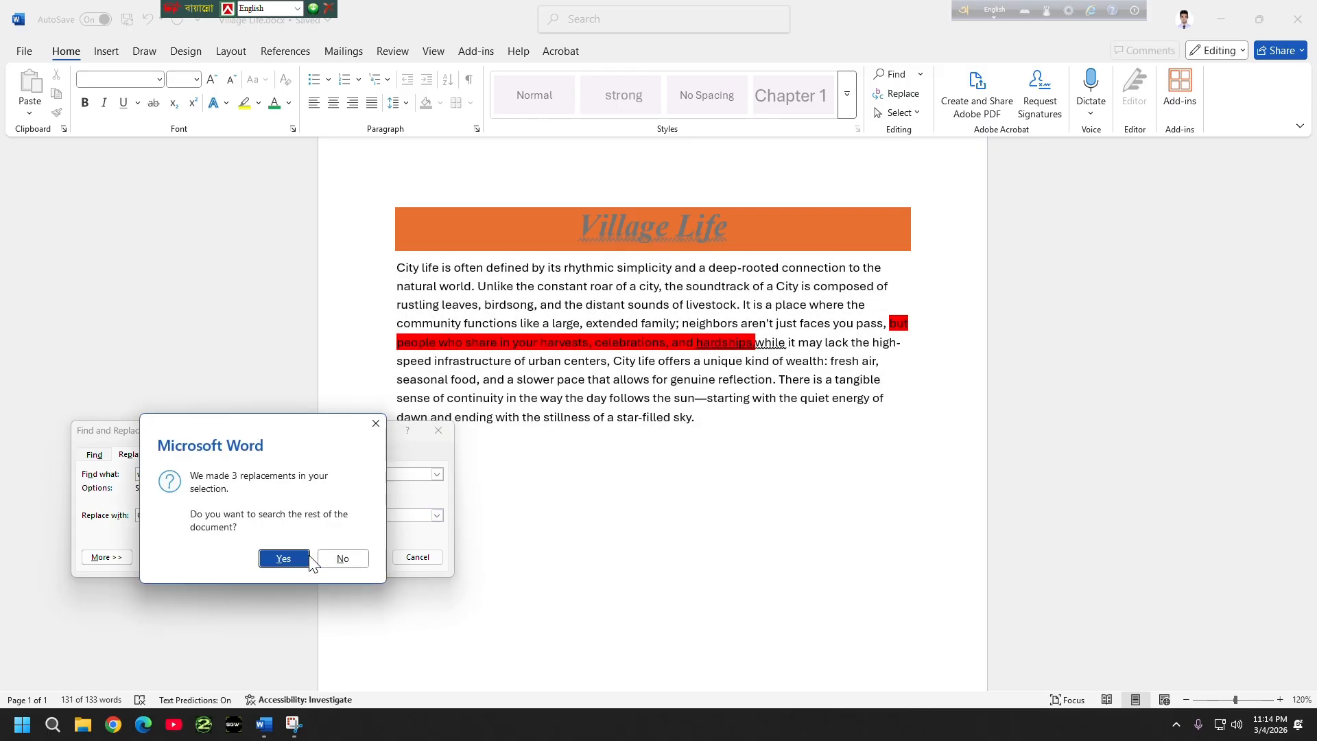
left_click(293, 561)
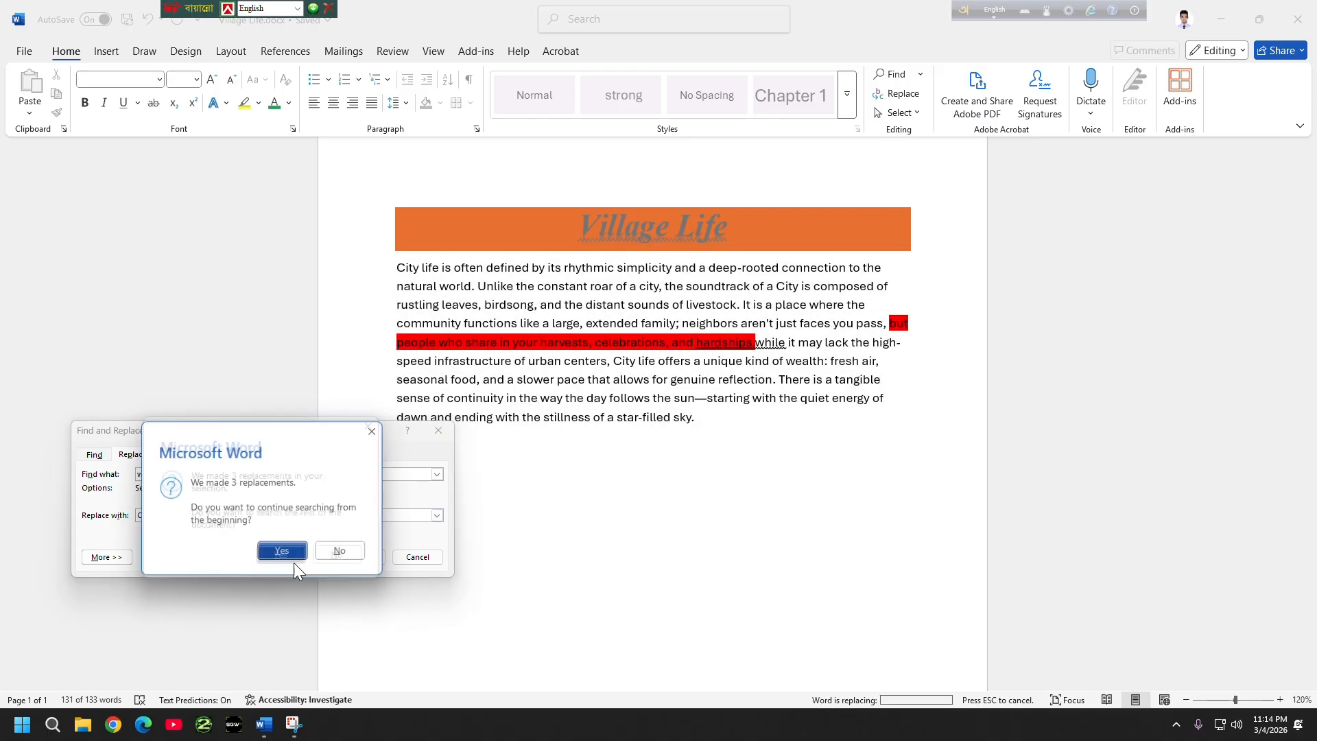
left_click(296, 568)
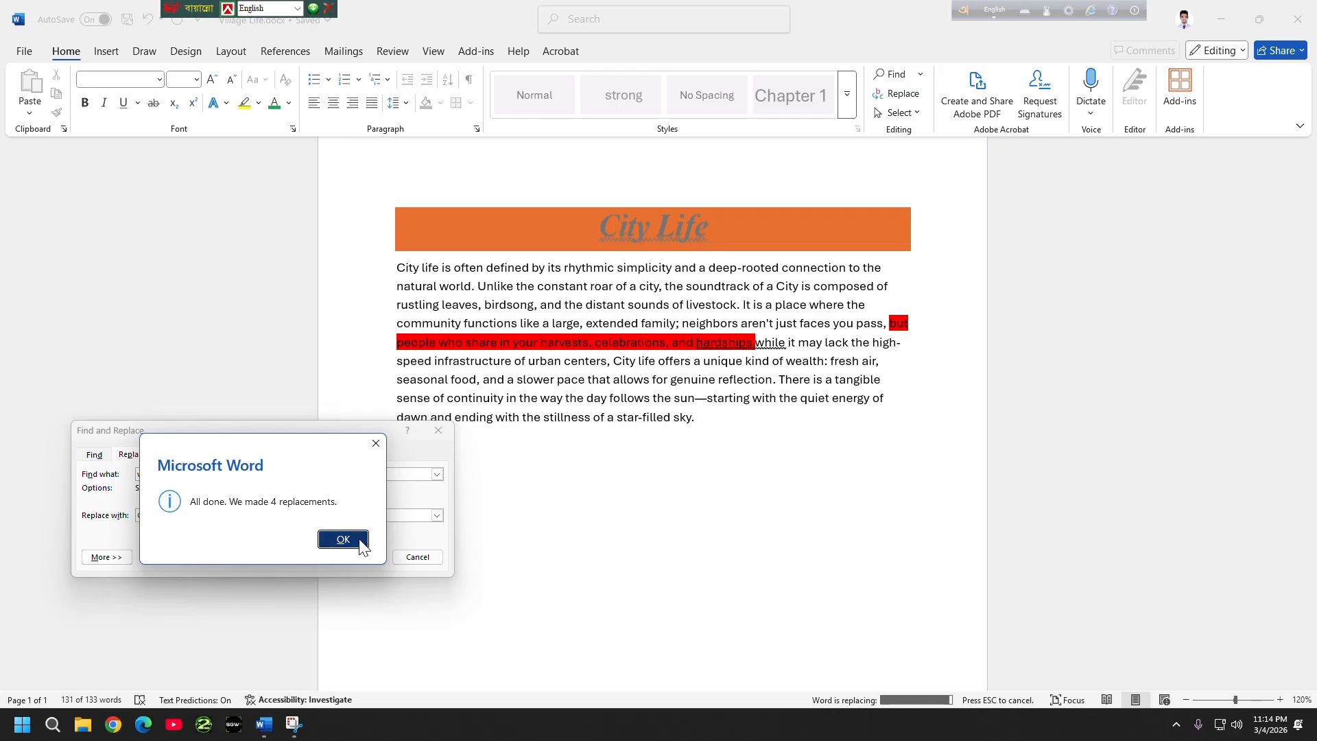
left_click(347, 541)
left_click(418, 558)
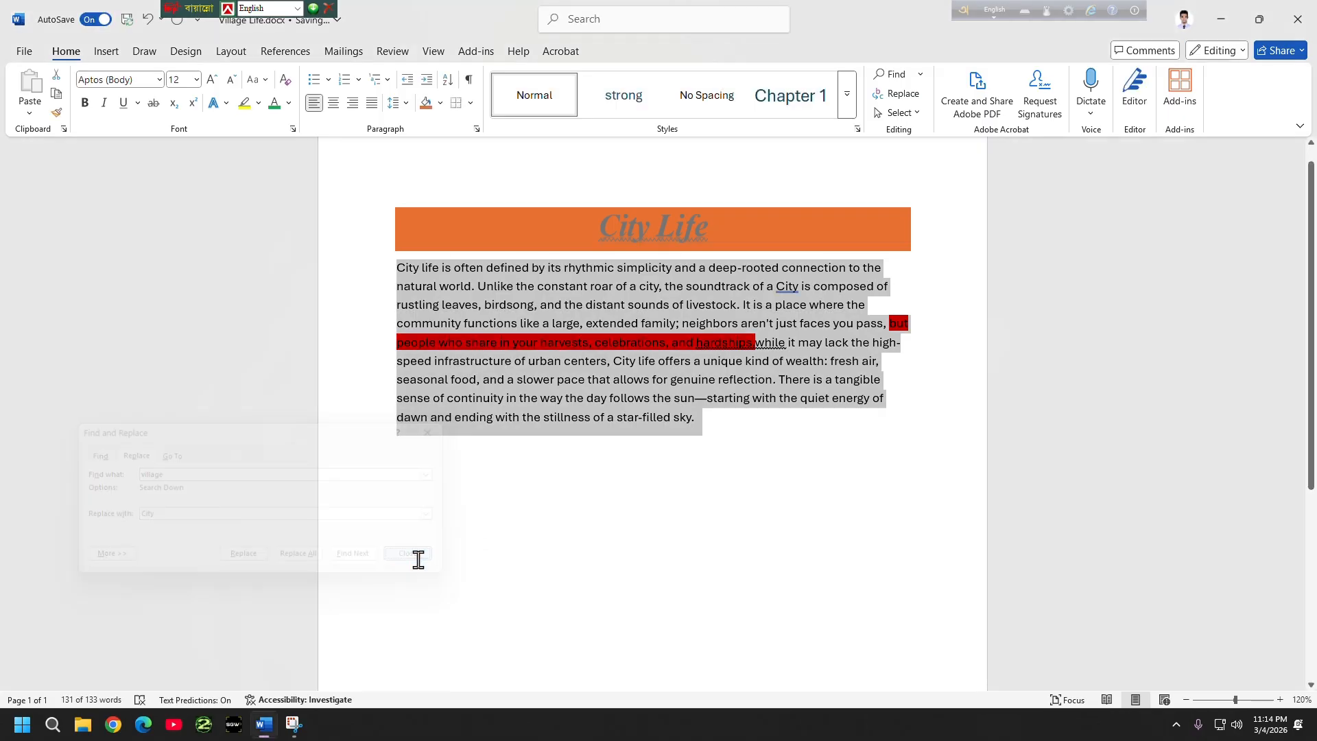
left_click(642, 226)
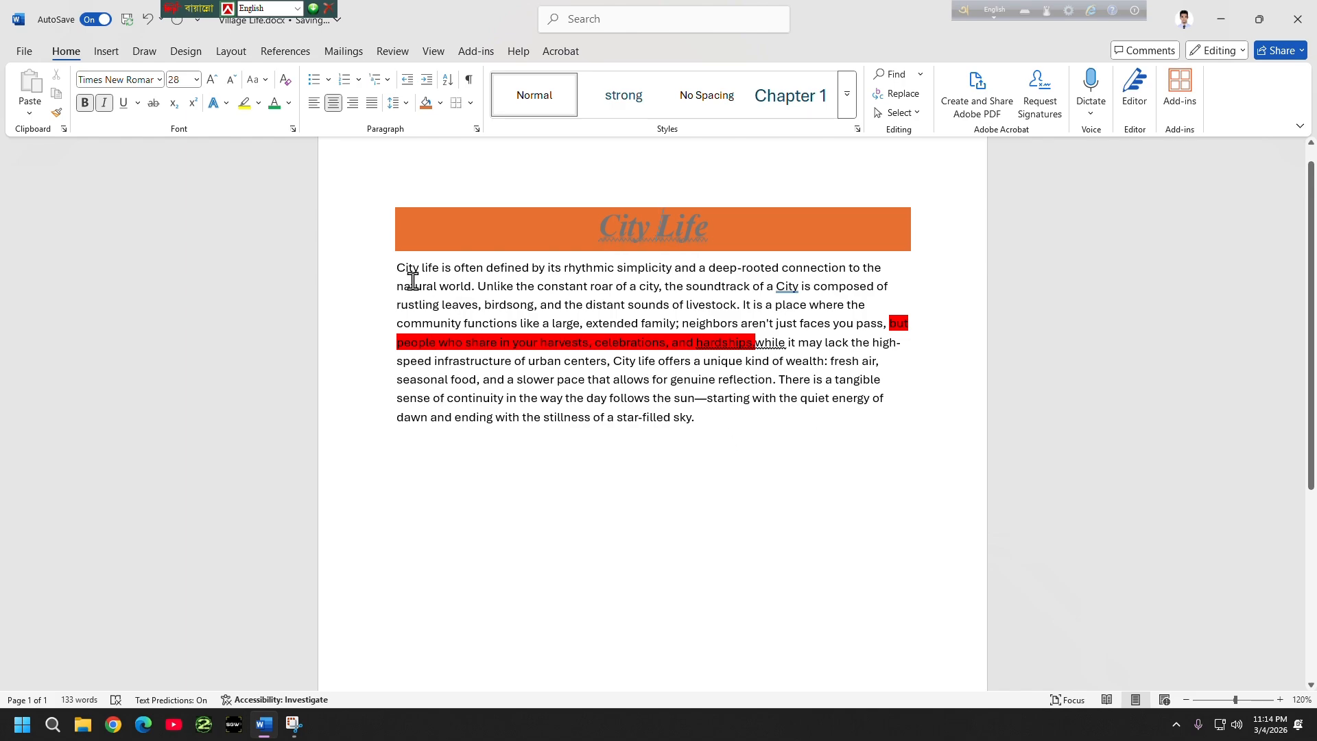
left_click(415, 269)
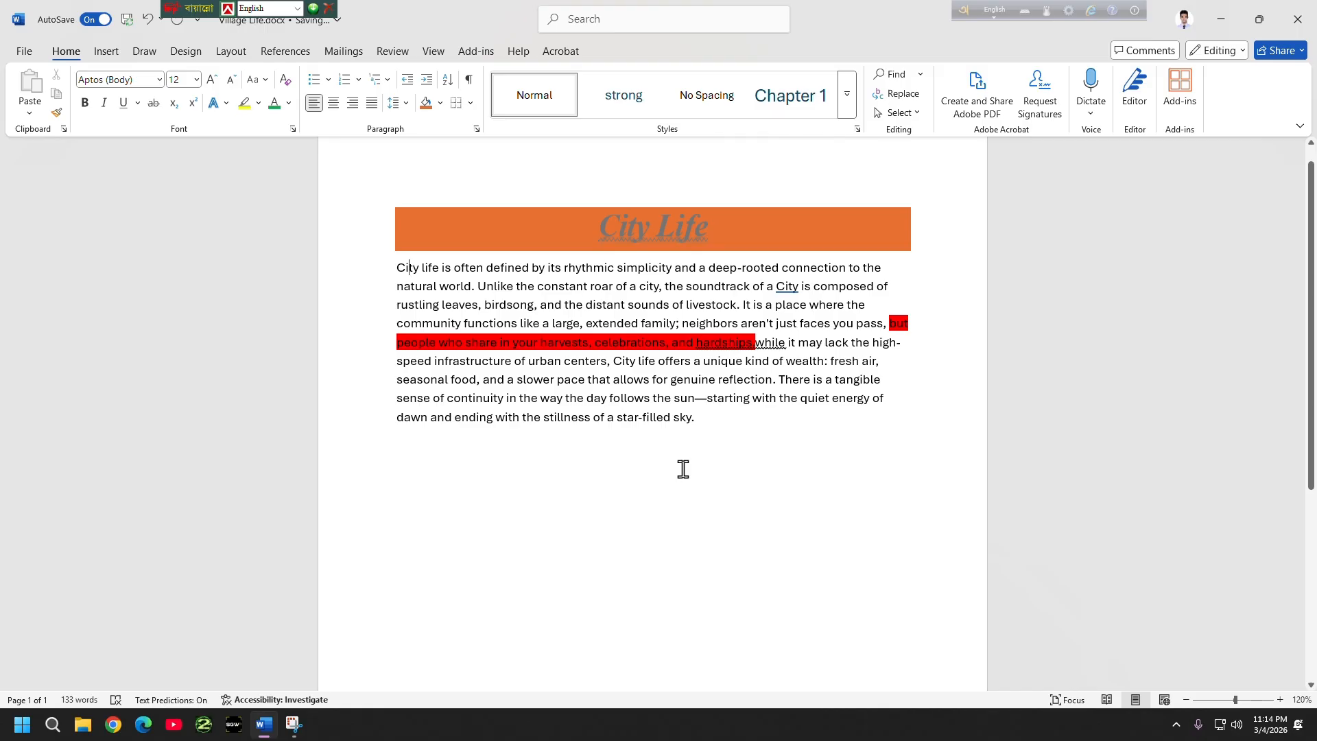
- Convert the document to a shareable Adobe PDF, compare the PDF in Acrobat with the original, and return to Word
left_click(1000, 115)
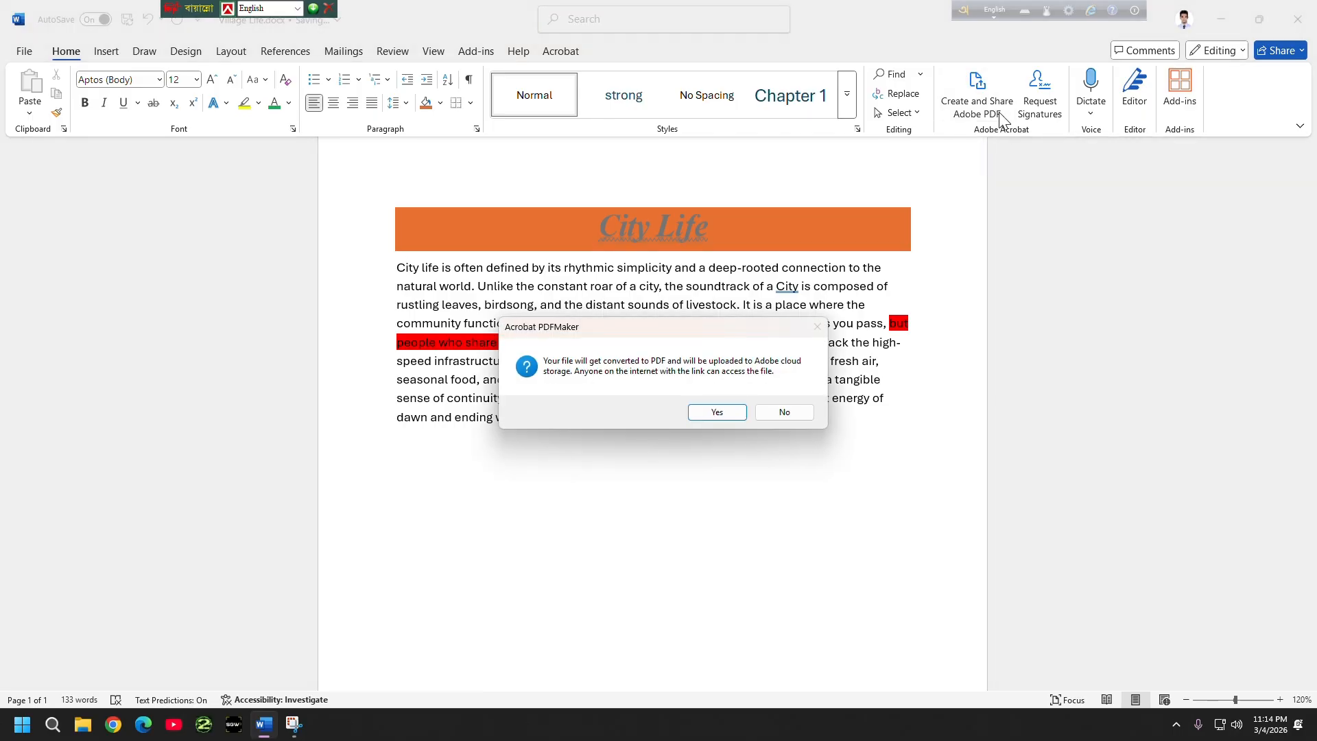
left_click(722, 412)
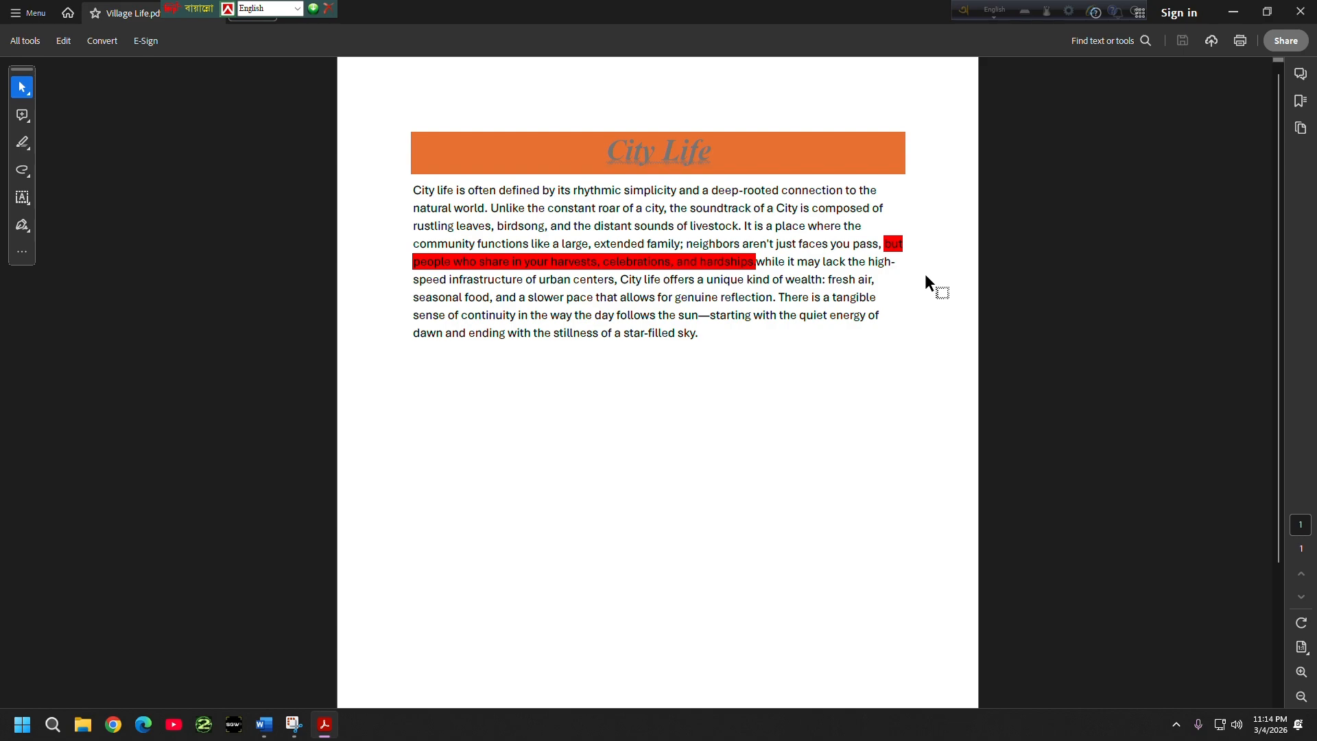
left_click(264, 724)
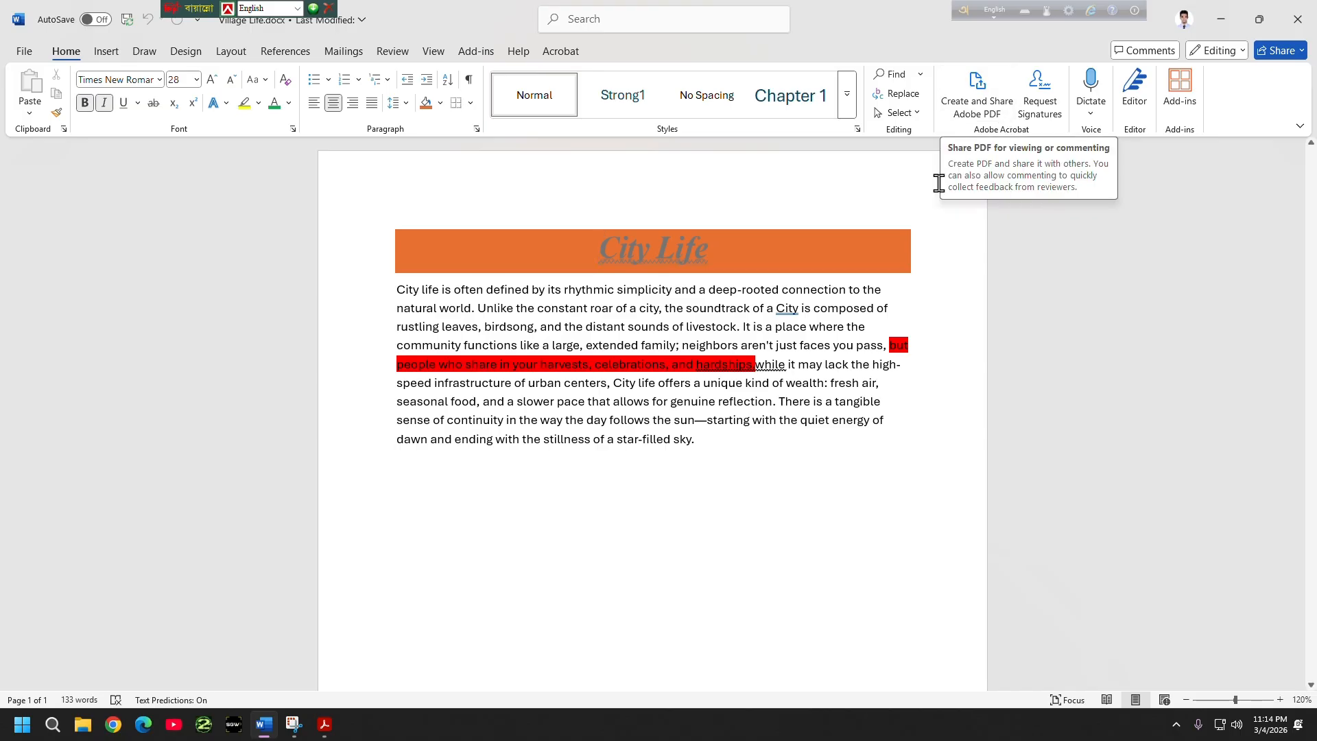
left_click(324, 723)
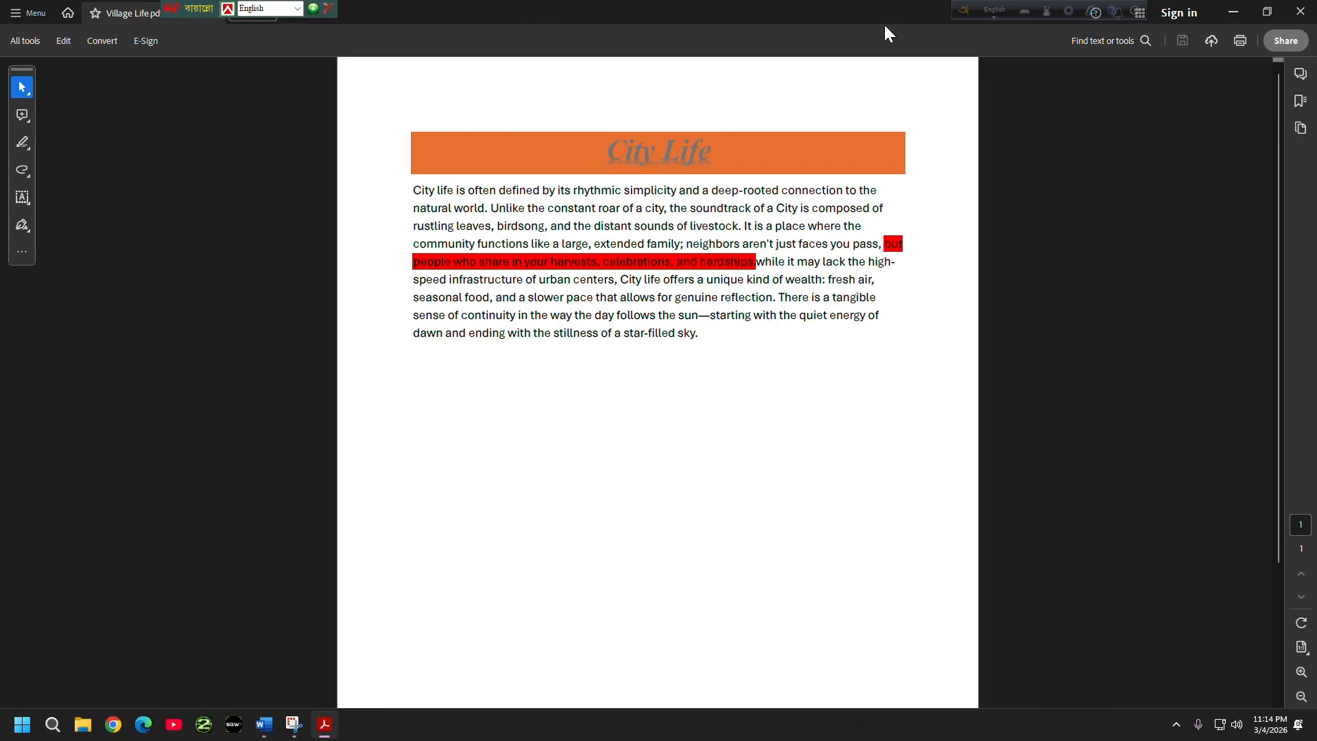
scroll(767, 299, "down", 5)
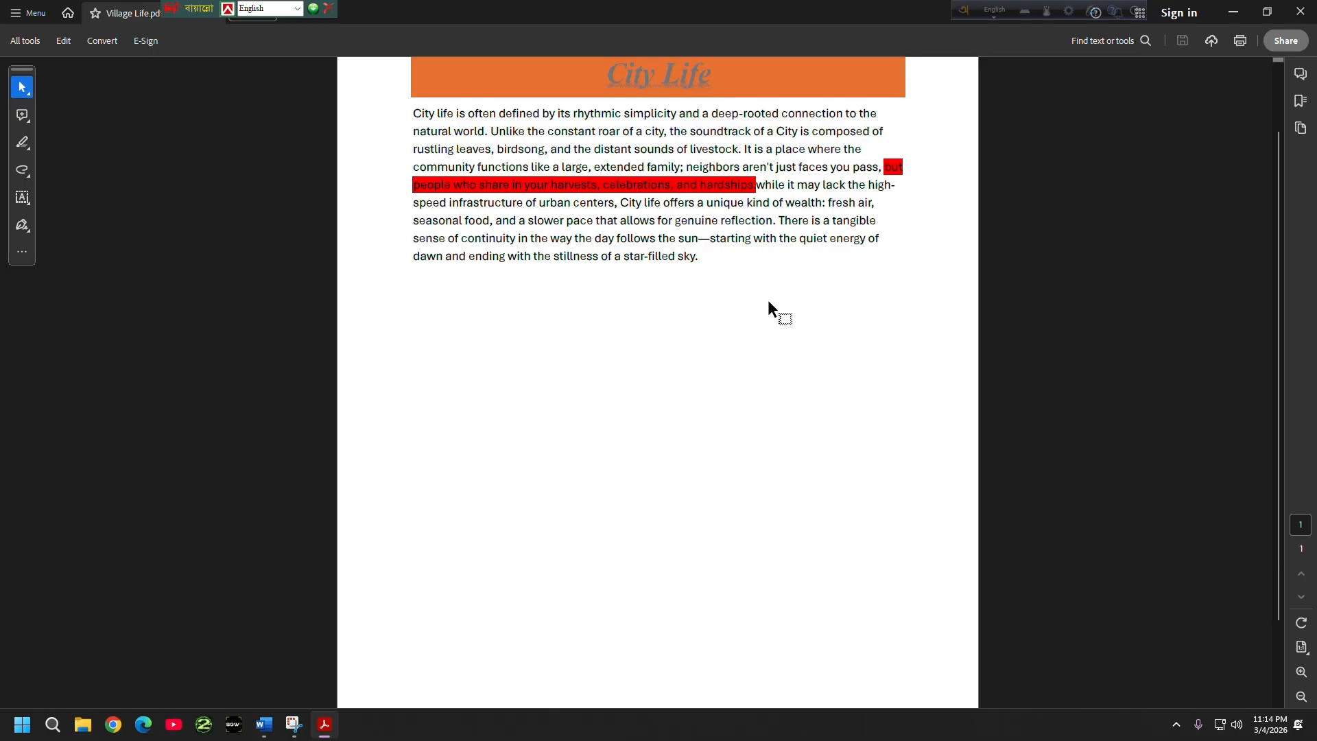
scroll(770, 291, "up", 5)
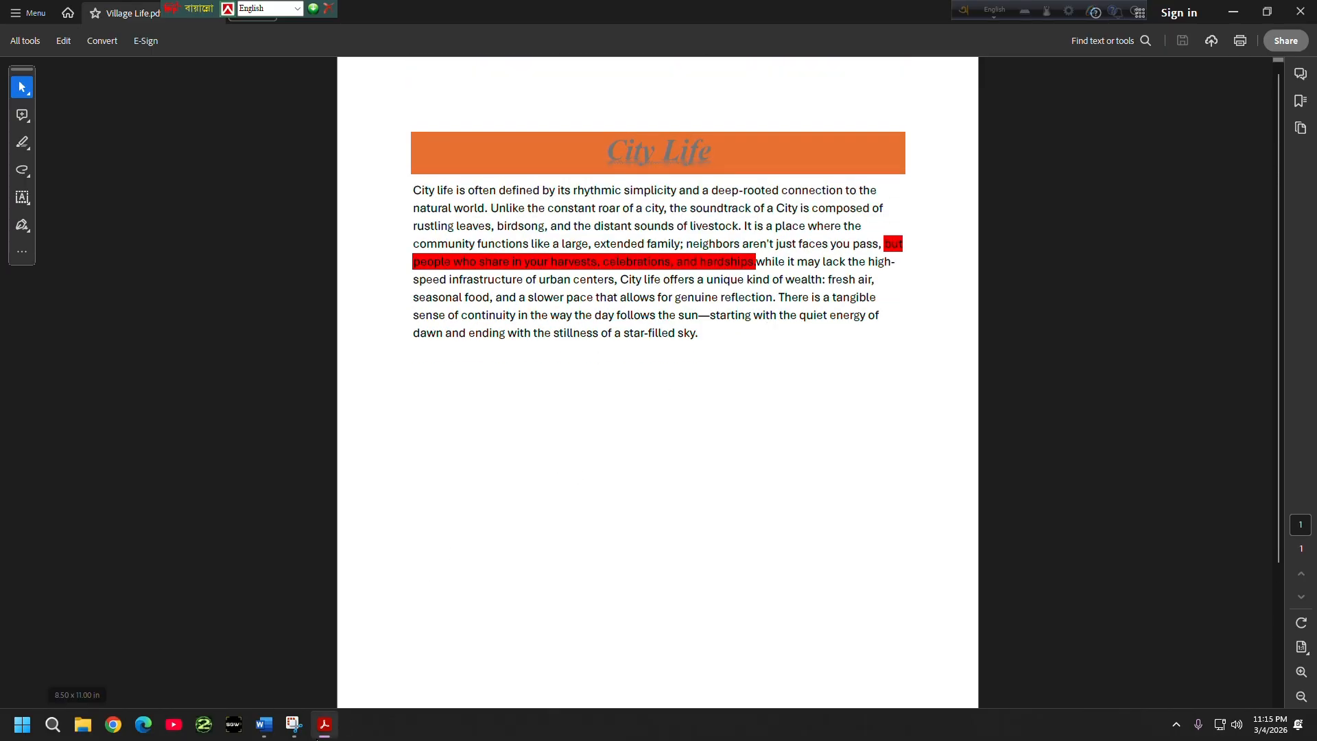
mouse_move(328, 736)
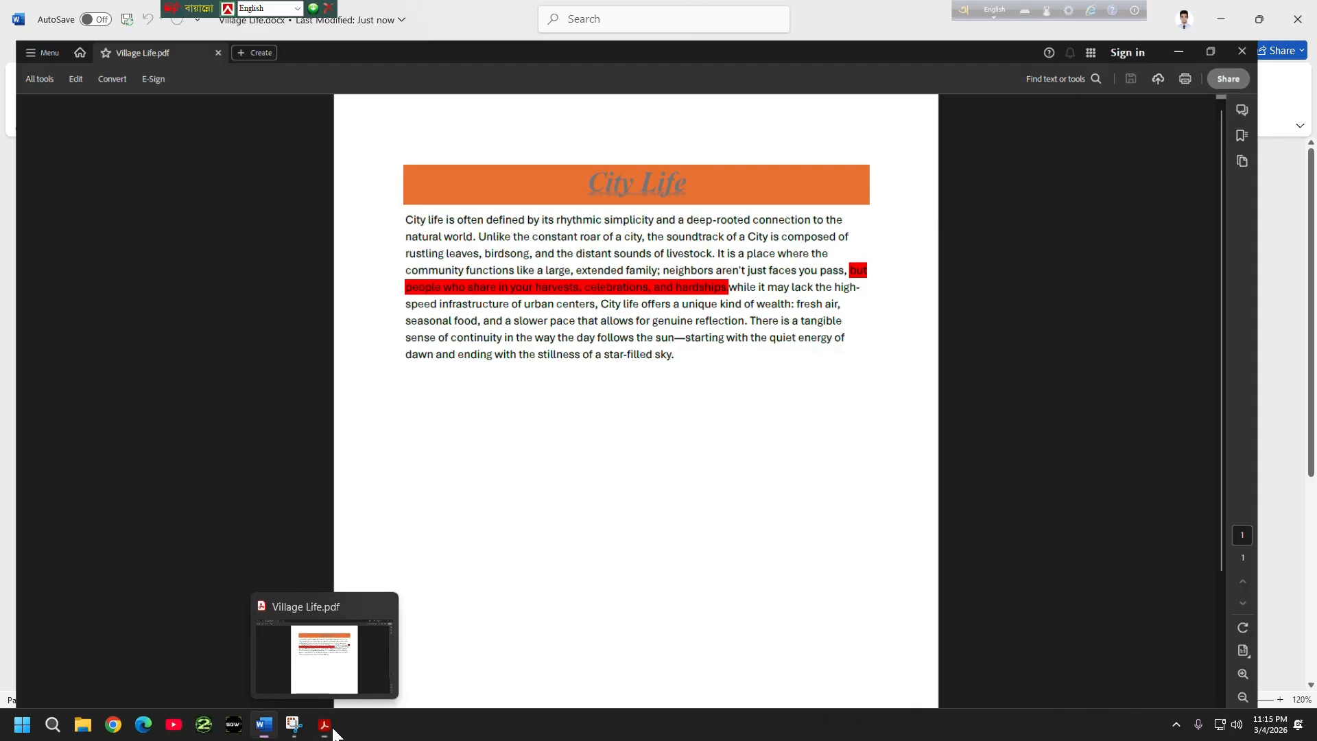
left_click(325, 725)
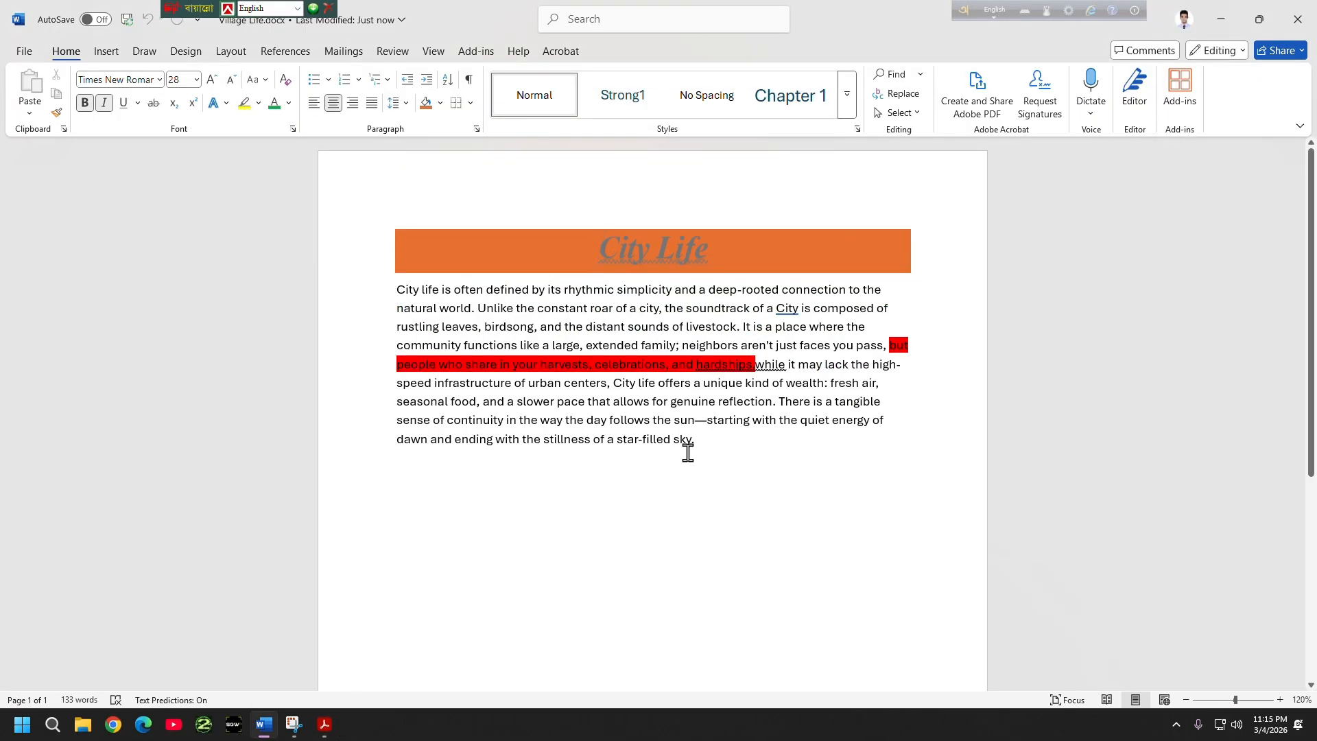